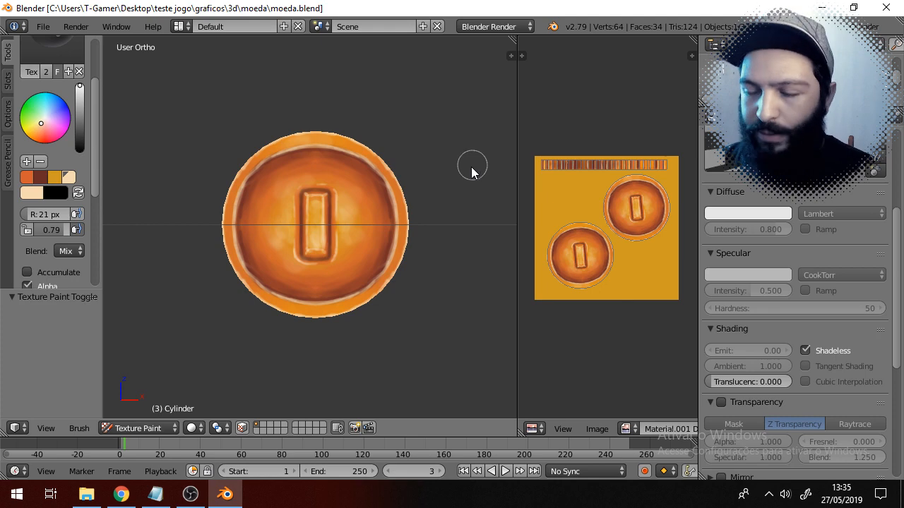
- Examine the hand-painted coin's two faces and ridged edge all the way around
key(KP_4)
key(KP_4)
key(KP_4)
key(KP_4)
key(KP_4)
key(KP_4)
key(KP_4)
key(KP_4)
key(KP_4)
key(KP_4)
key(KP_4)
key(KP_4)
key(KP_4)
key(KP_4)
key(KP_4)
key(KP_4)
key(KP_4)
key(KP_4)
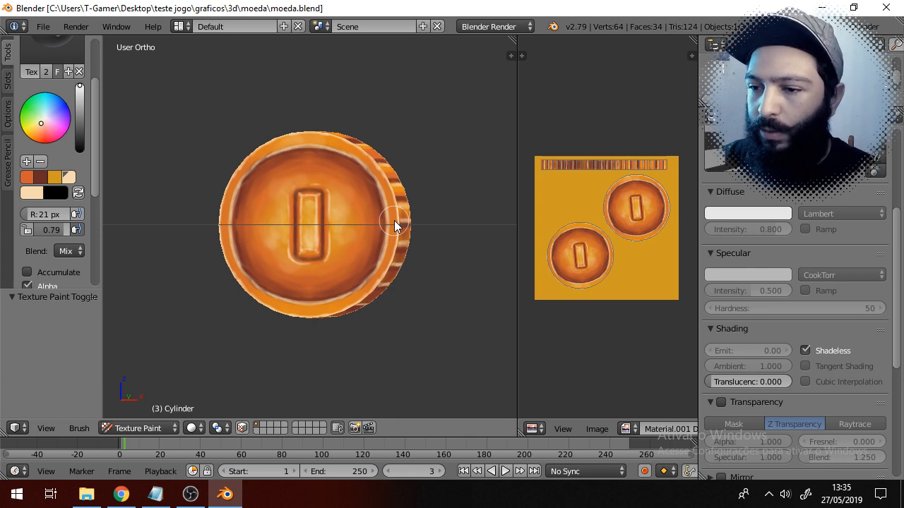
key(KP_4)
key(KP_4)
key(KP_4)
key(KP_4)
key(KP_4)
key(KP_4)
key(KP_4)
key(KP_4)
key(KP_4)
key(KP_4)
key(KP_4)
key(KP_4)
key(KP_4)
key(KP_4)
key(KP_4)
key(KP_4)
key(KP_4)
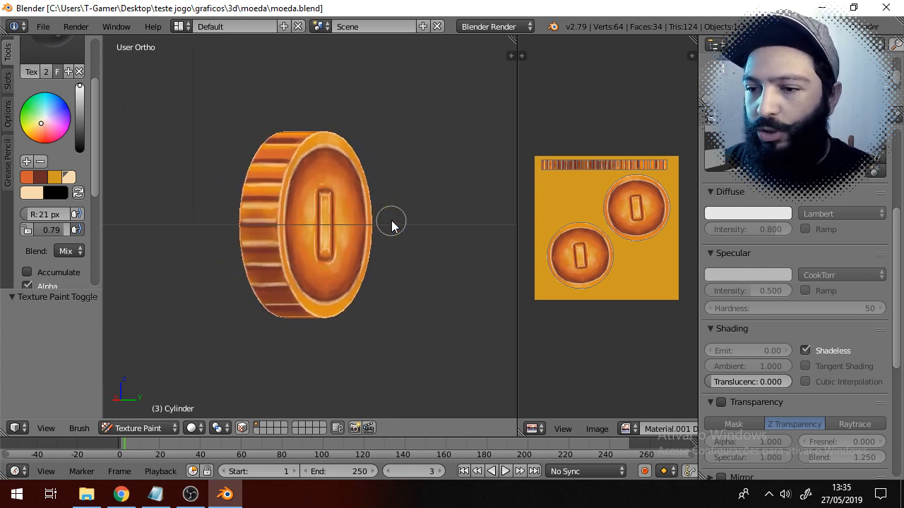
key(KP_4)
key(KP_4)
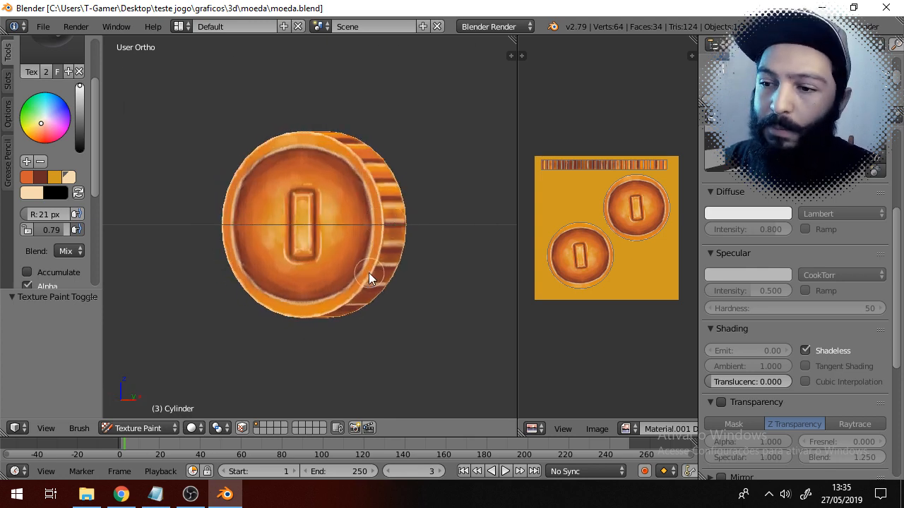
key(KP_4)
key(KP_4)
key(KP_4)
key(KP_4)
key(KP_4)
key(KP_4)
key(KP_4)
key(KP_4)
key(KP_4)
key(KP_4)
key(KP_4)
key(KP_4)
key(KP_4)
key(KP_4)
key(KP_4)
key(KP_4)
key(KP_4)
key(KP_4)
key(KP_4)
key(KP_4)
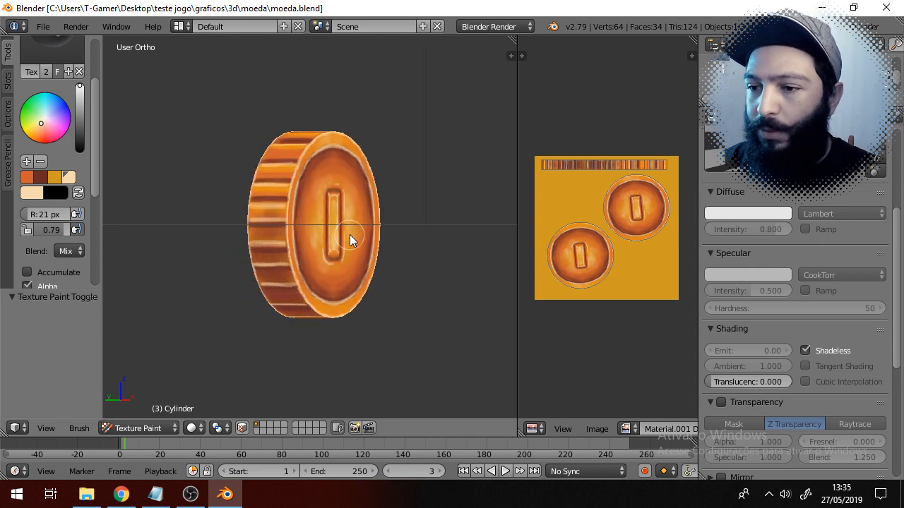
key(KP_4)
key(KP_4)
key(KP_4)
key(KP_4)
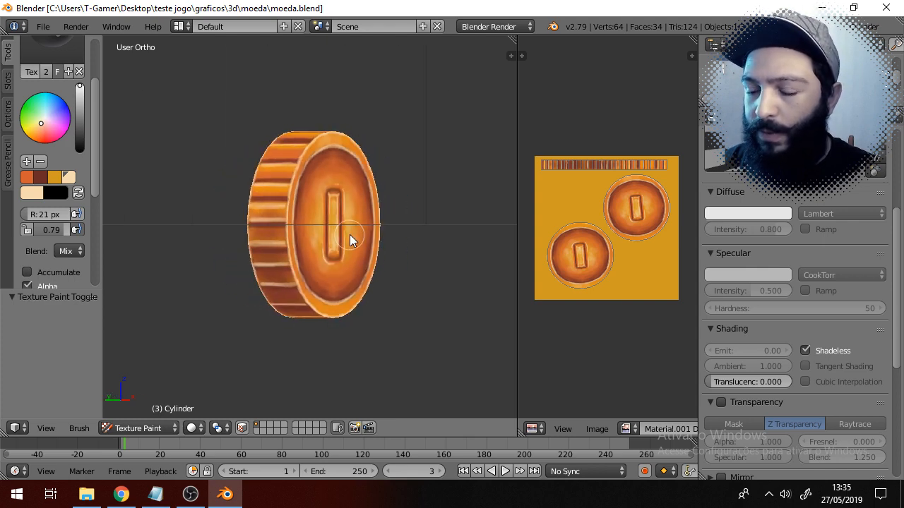
key(KP_4)
key(KP_4)
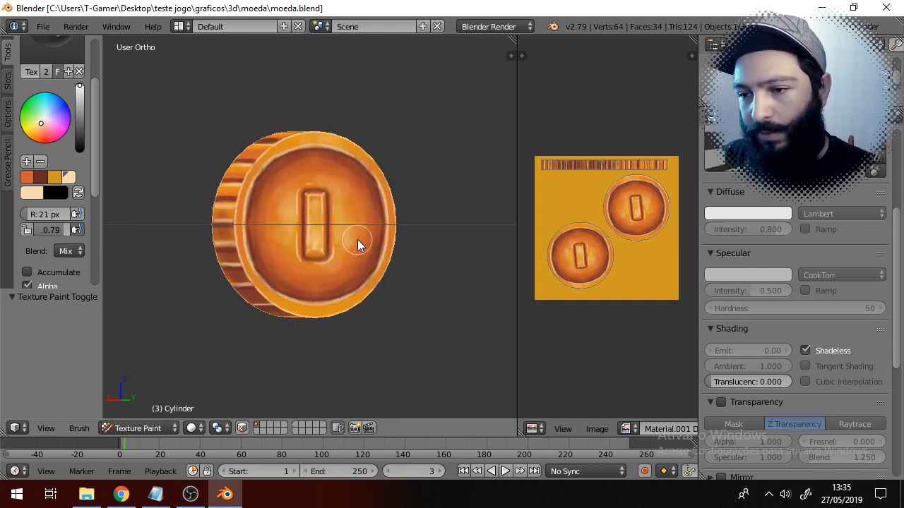
key(KP_4)
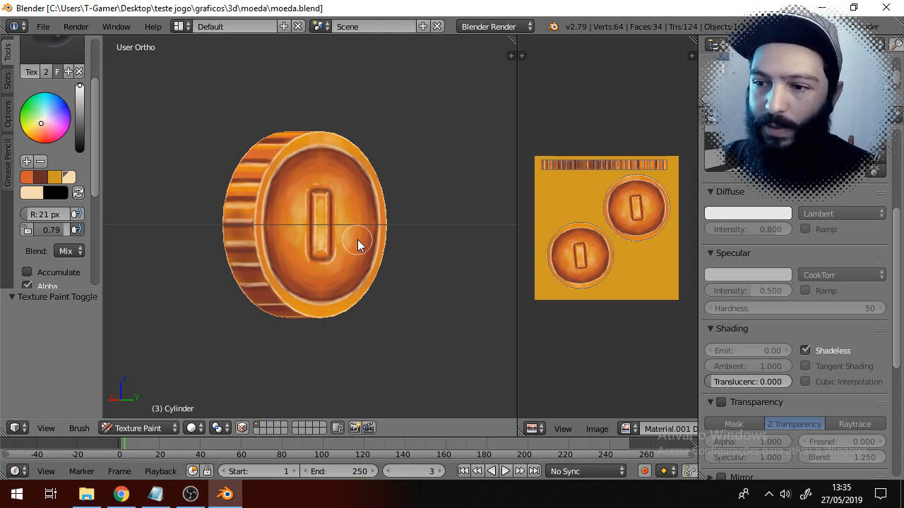
key(KP_4)
key(KP_4)
key(KP_4)
key(KP_4)
key(KP_4)
key(KP_4)
key(KP_4)
key(KP_4)
key(KP_4)
key(KP_4)
key(KP_4)
key(KP_4)
key(KP_4)
key(KP_4)
key(KP_4)
key(KP_4)
key(KP_4)
key(KP_4)
key(KP_4)
key(KP_4)
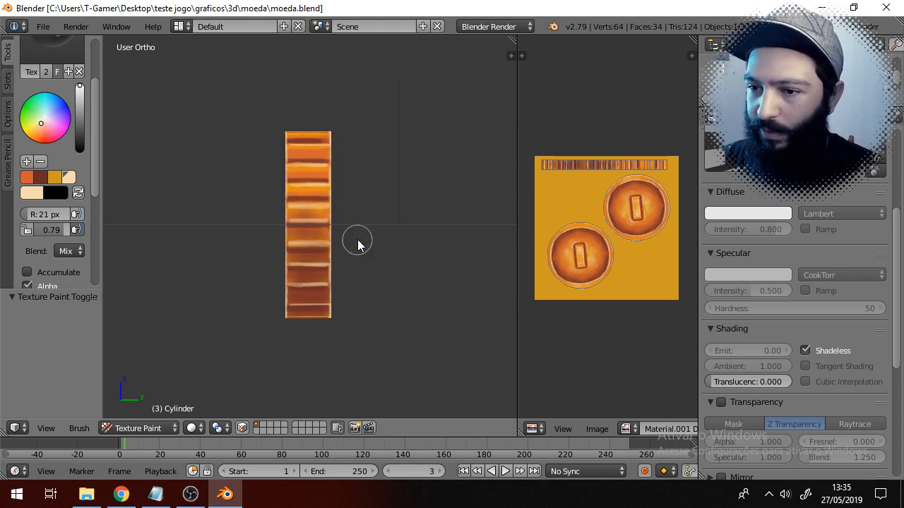
key(KP_4)
key(KP_4)
key(KP_4)
key(KP_4)
key(KP_4)
key(KP_4)
key(KP_4)
key(KP_4)
key(KP_4)
key(KP_4)
key(KP_4)
key(KP_4)
key(KP_4)
key(KP_4)
key(KP_4)
key(KP_4)
key(KP_4)
key(KP_4)
key(KP_4)
key(KP_4)
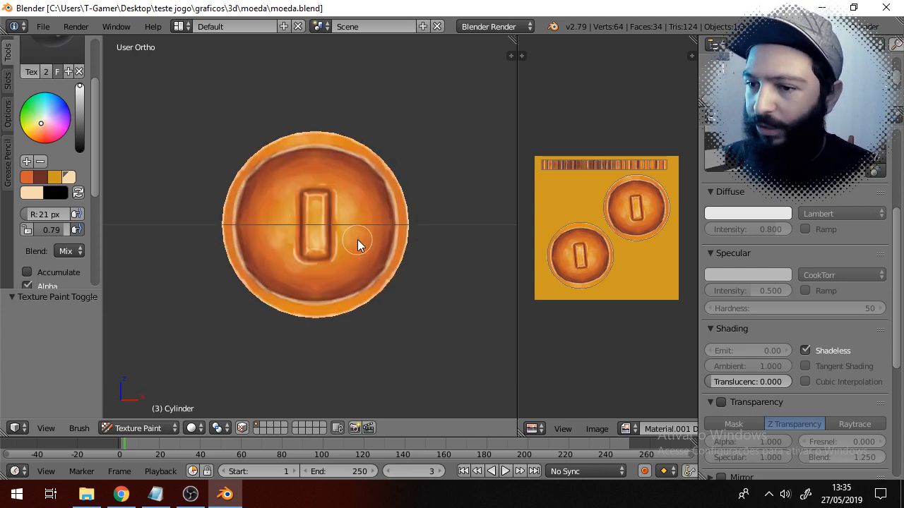
key(KP_4)
key(KP_4)
key(KP_4)
key(KP_4)
key(KP_4)
key(KP_4)
key(KP_4)
key(KP_4)
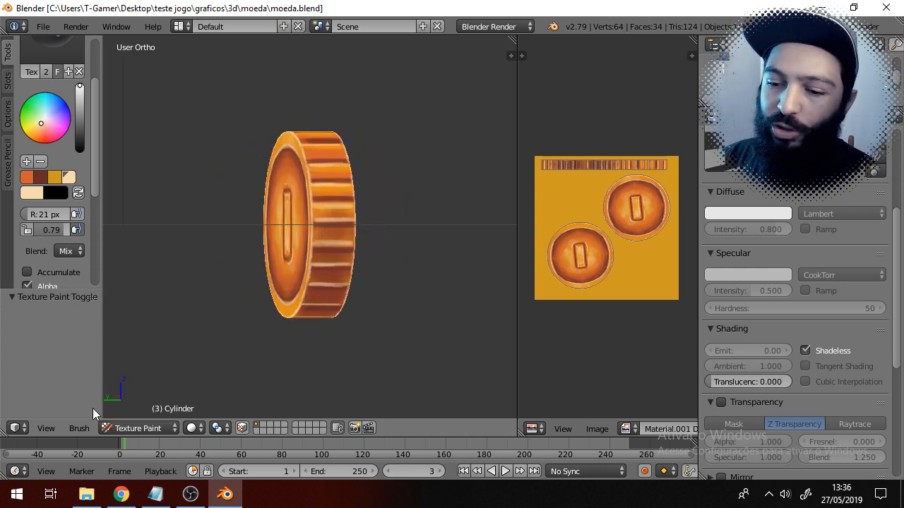
- Switch to Chrome and review the Game Art 2D course page, from the introduction video to the support, access and certificate benefits
click(123, 499)
scroll(524, 141, up, 6)
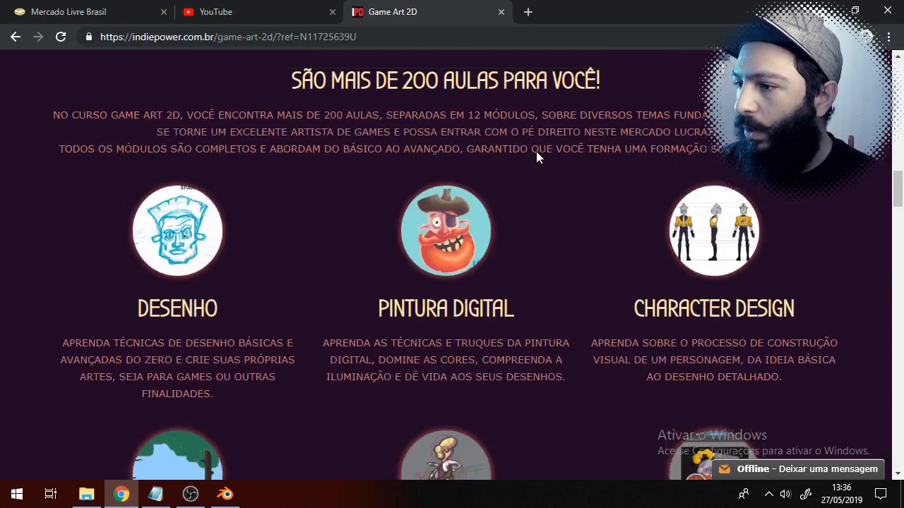
scroll(535, 151, up, 10)
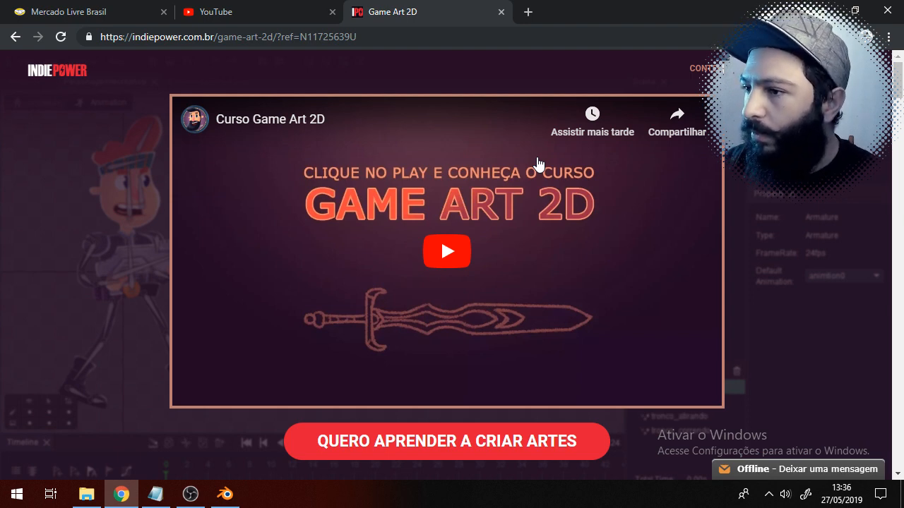
scroll(537, 163, down, 4)
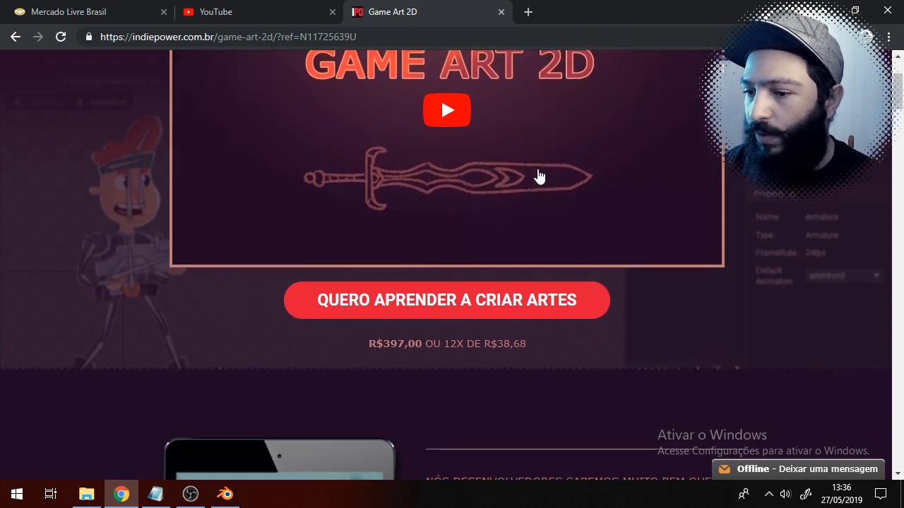
scroll(600, 270, down, 4)
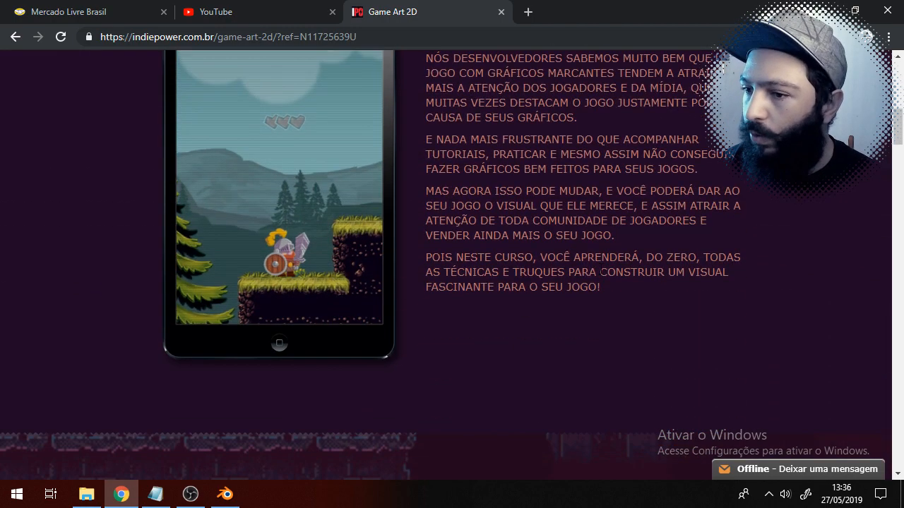
scroll(544, 245, down, 5)
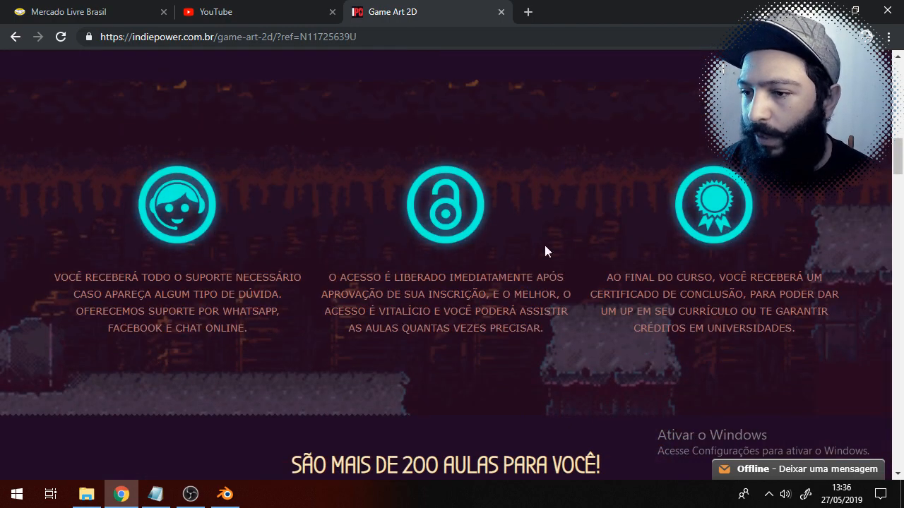
scroll(555, 266, up, 12)
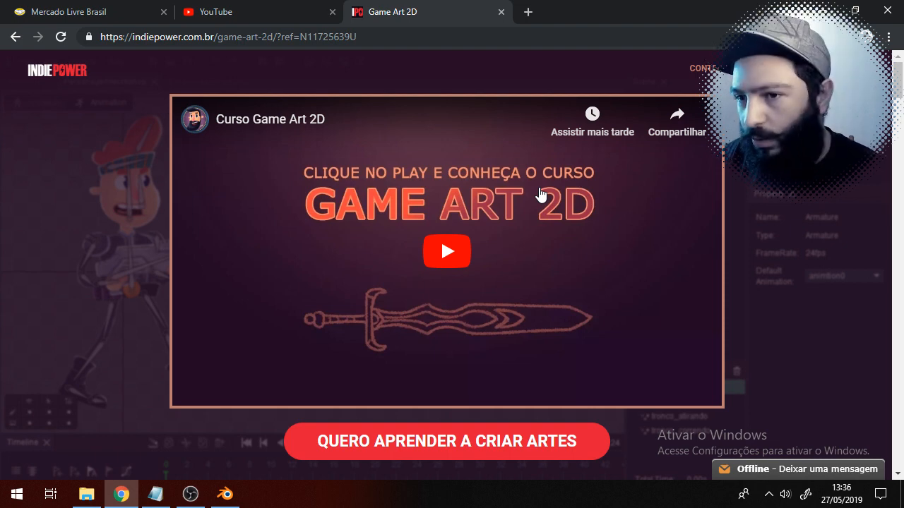
- Review the course's module list on the Game Art 2D page, highlighting the DESENHO module heading
scroll(540, 194, down, 7)
scroll(540, 194, down, 10)
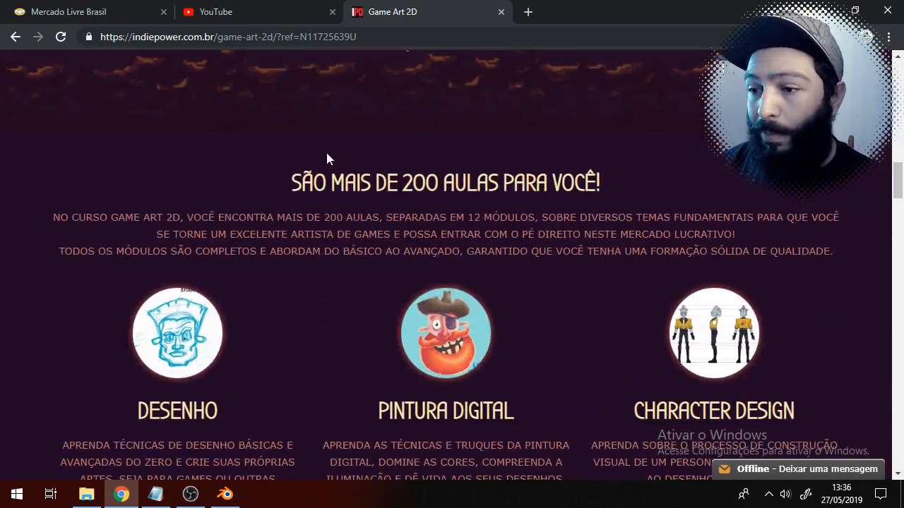
scroll(540, 195, down, 2)
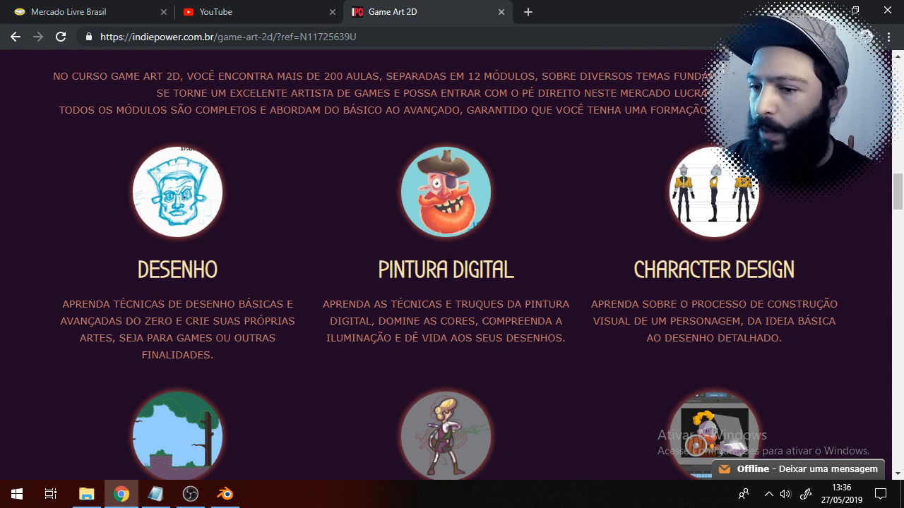
scroll(784, 198, down, 1)
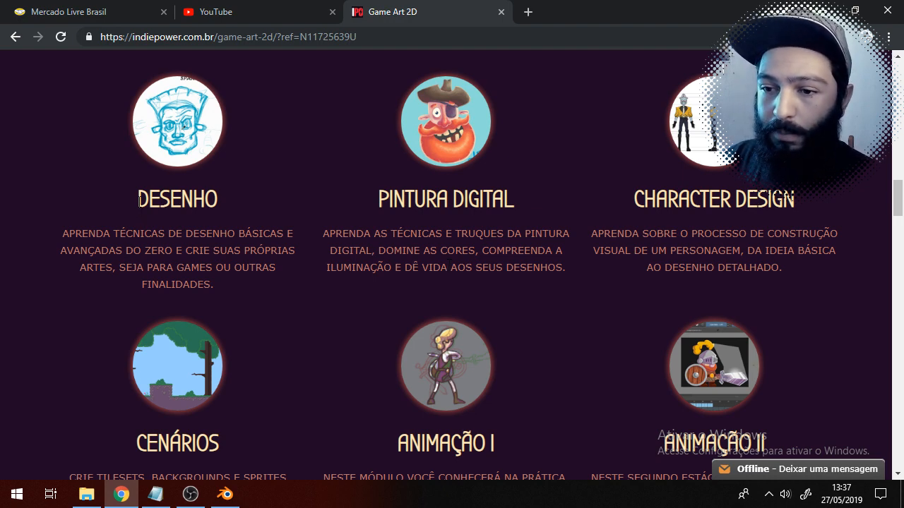
drag(139, 199, 216, 200)
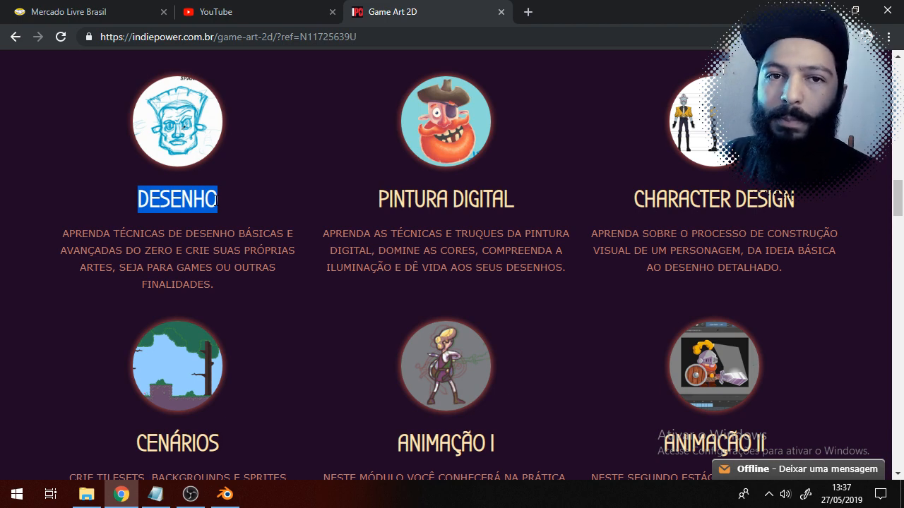
click(153, 197)
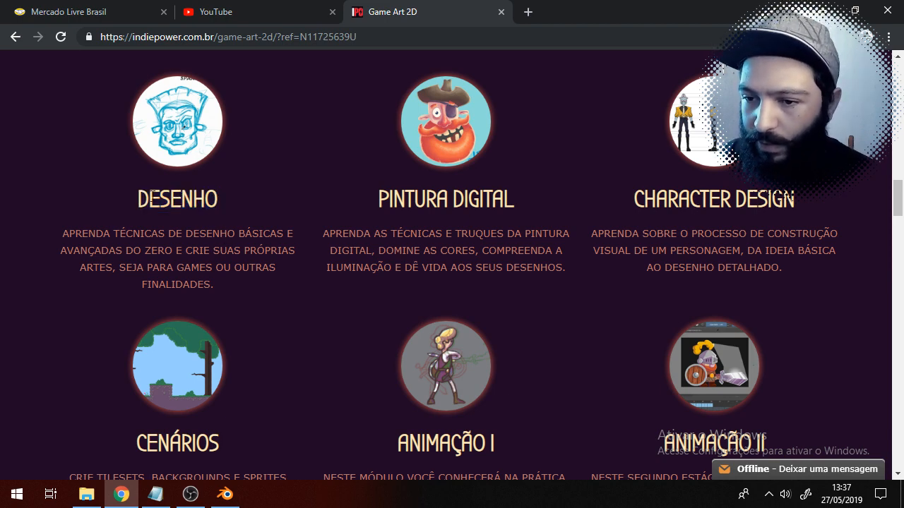
drag(139, 199, 216, 197)
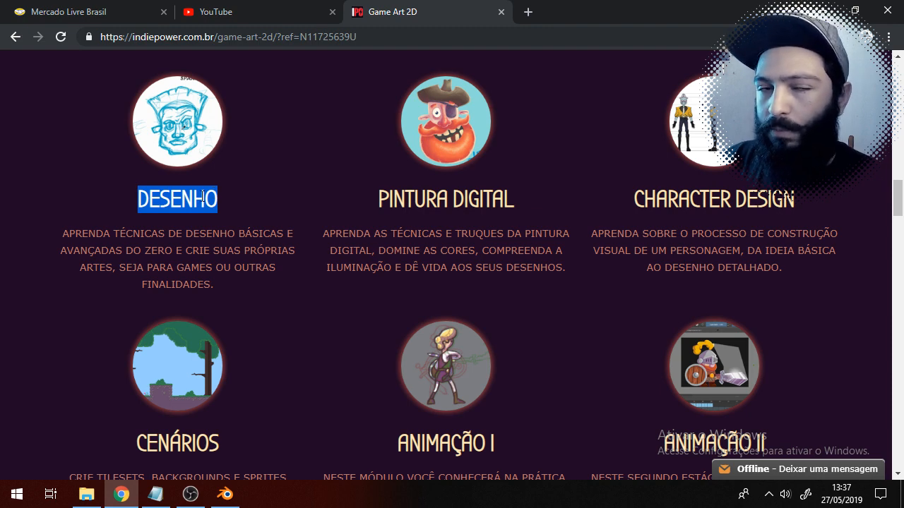
click(202, 198)
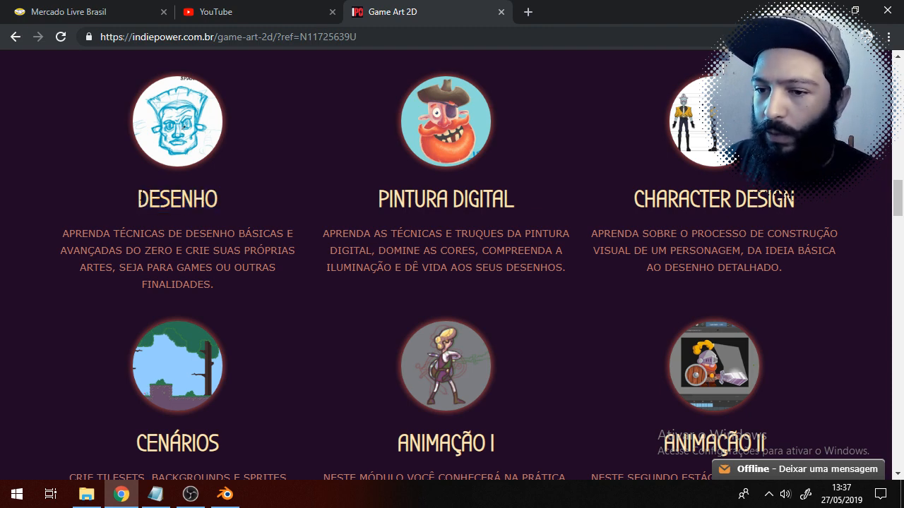
drag(140, 199, 221, 201)
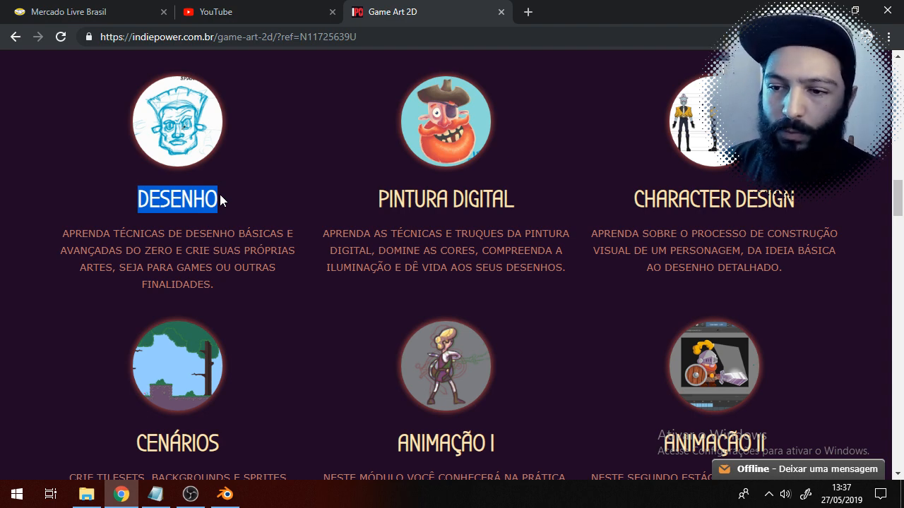
click(407, 246)
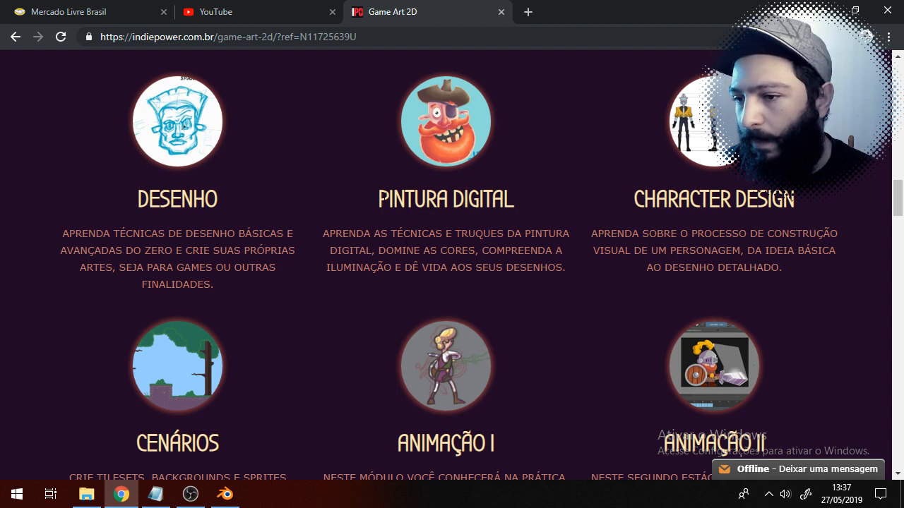
- Read the PINTURA DIGITAL and CHARACTER DESIGN modules, highlighting the digital painting heading and both descriptions
drag(378, 199, 515, 200)
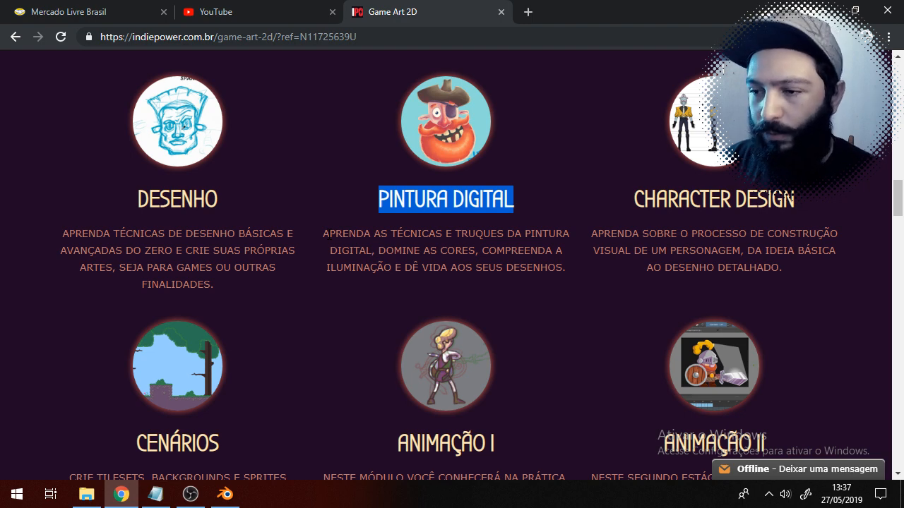
drag(329, 234, 548, 267)
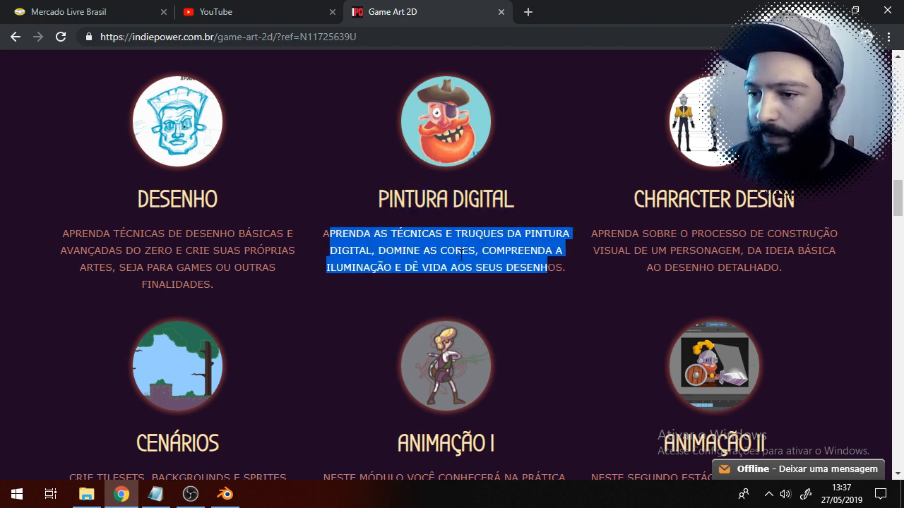
click(383, 233)
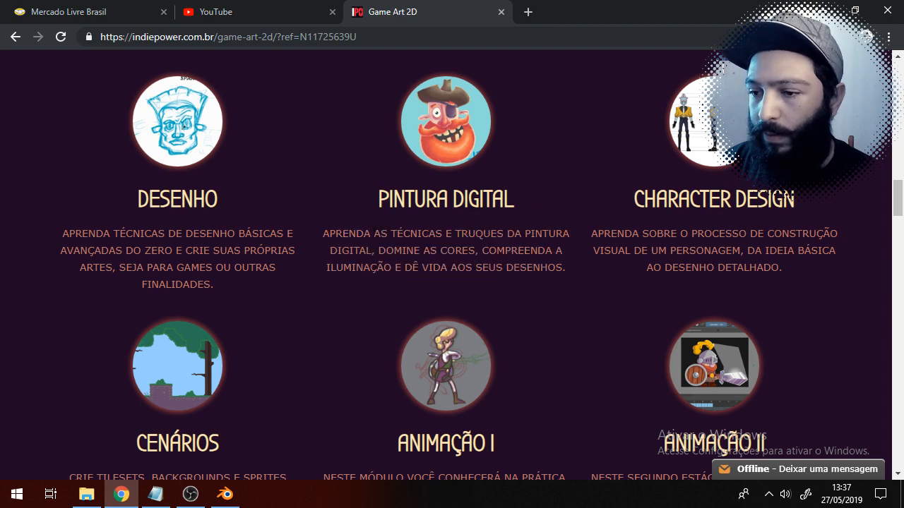
drag(376, 234, 478, 251)
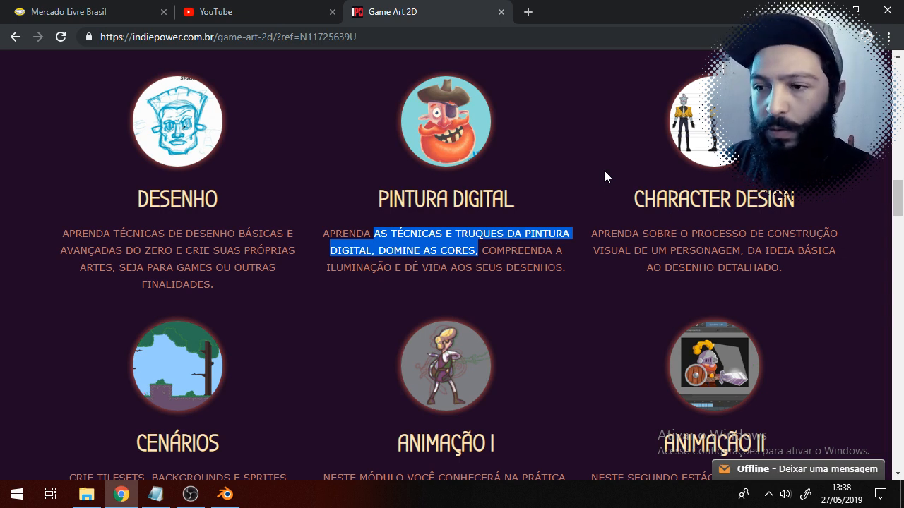
click(536, 260)
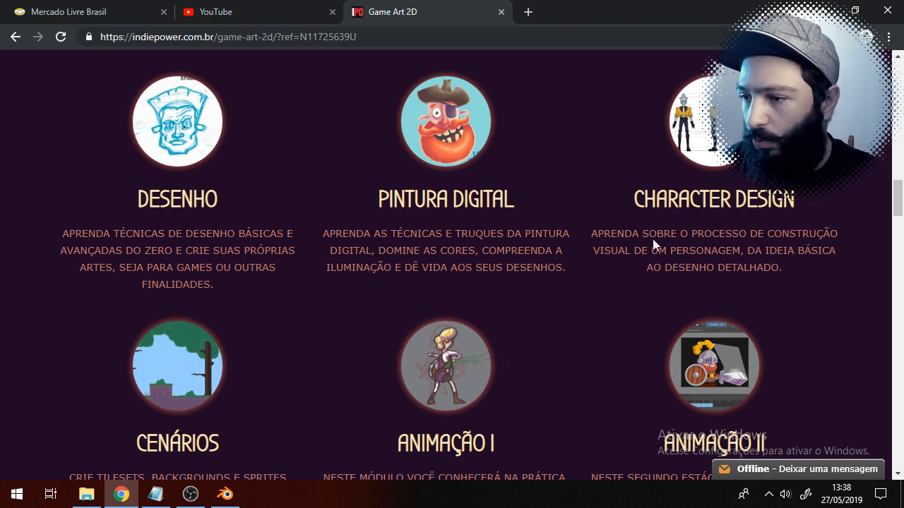
drag(604, 234, 796, 263)
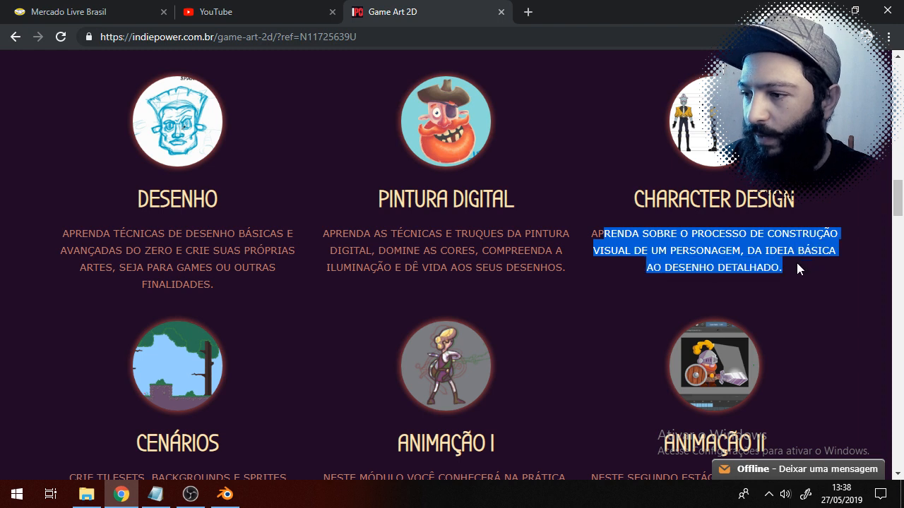
click(759, 248)
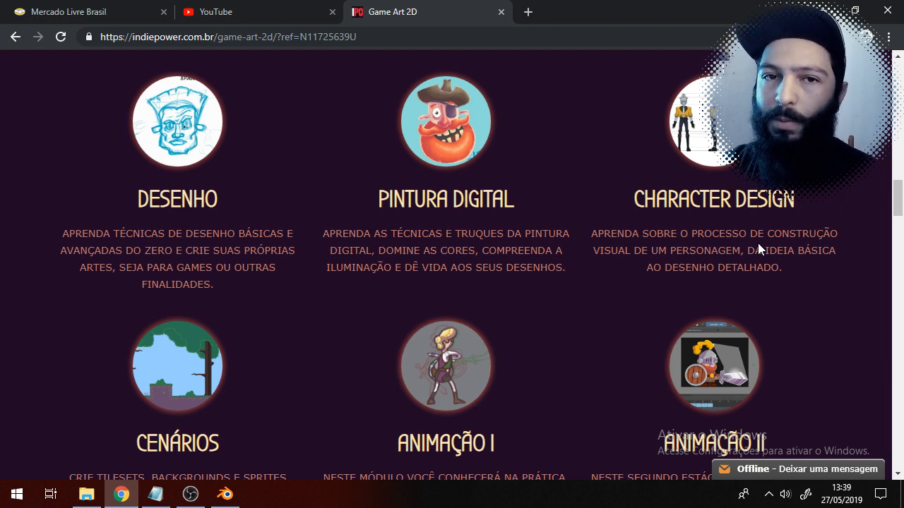
- Read the CENÁRIOS module, highlighting its heading and the description of tilesets, backgrounds and animated sprites
scroll(758, 243, down, 4)
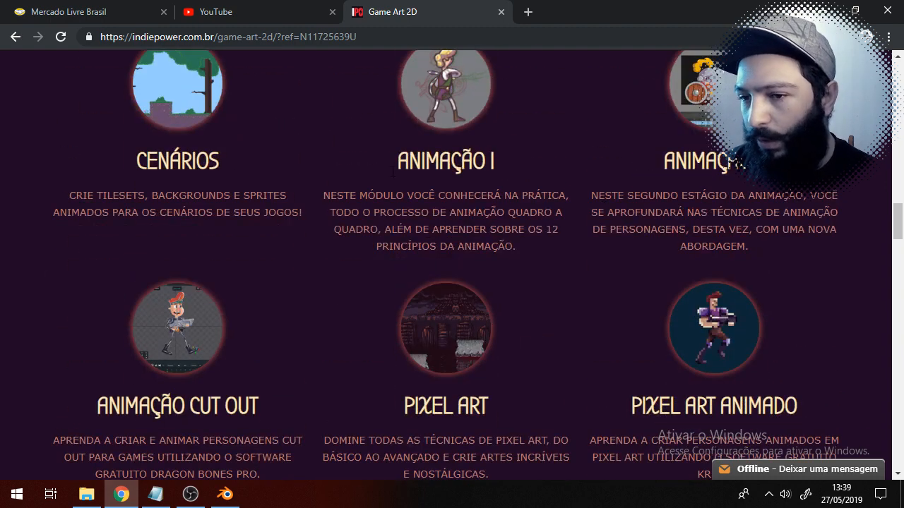
drag(136, 164, 233, 187)
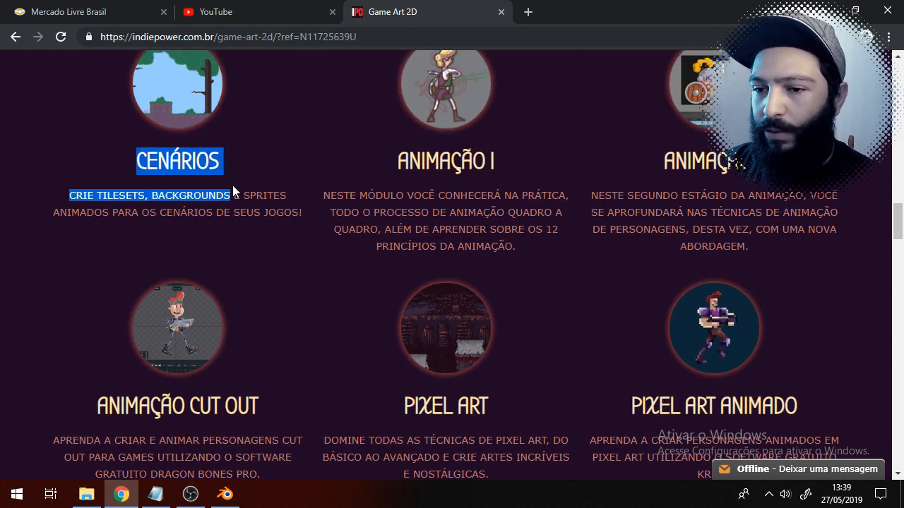
click(232, 186)
drag(93, 196, 224, 199)
click(108, 213)
drag(104, 212, 150, 213)
click(228, 322)
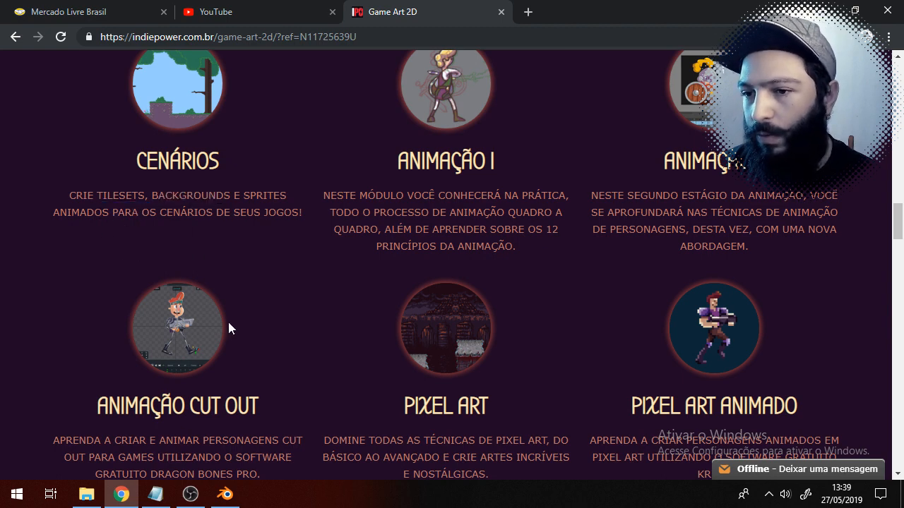
- Read the ANIMAÇÃO I module, highlighting its heading and the frame-by-frame animation words in its description
scroll(230, 323, up, 1)
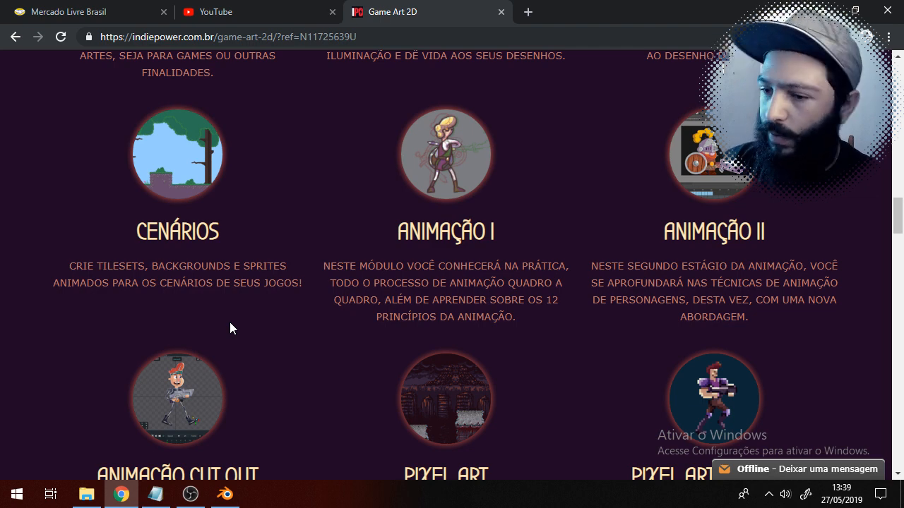
scroll(288, 268, down, 2)
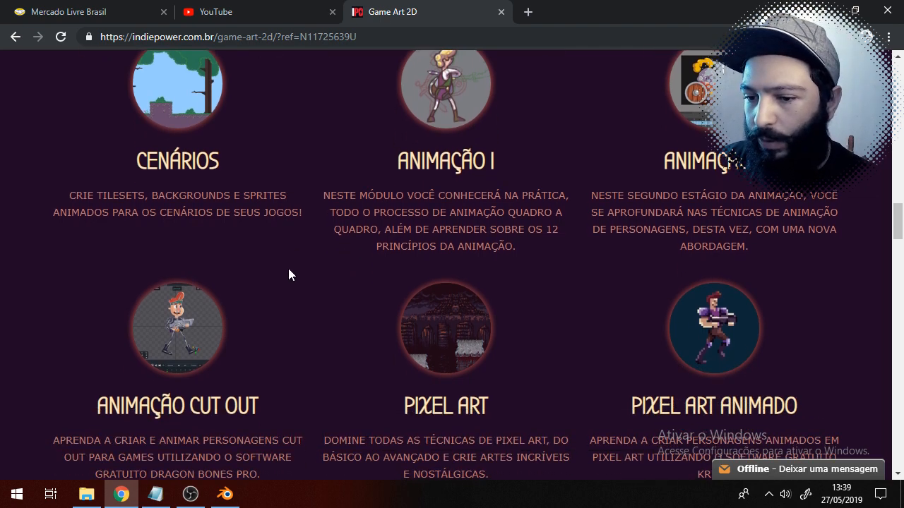
scroll(421, 250, up, 2)
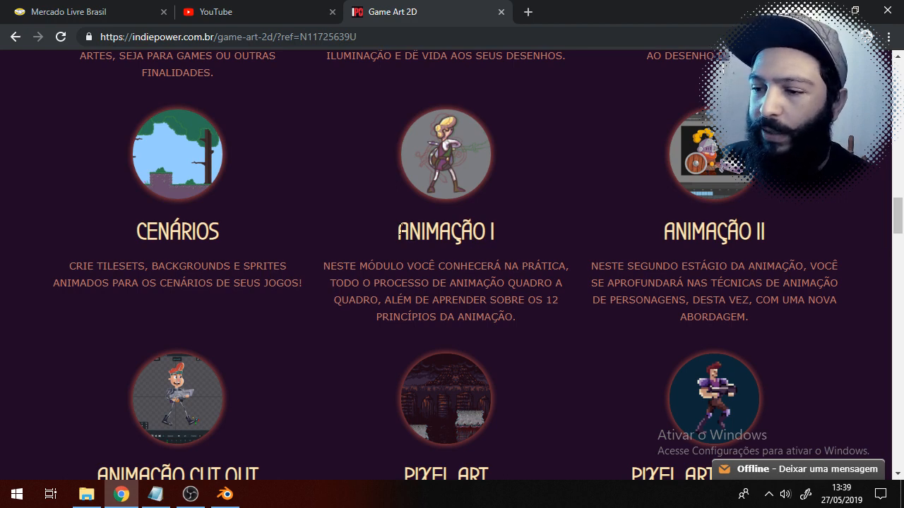
drag(399, 231, 509, 226)
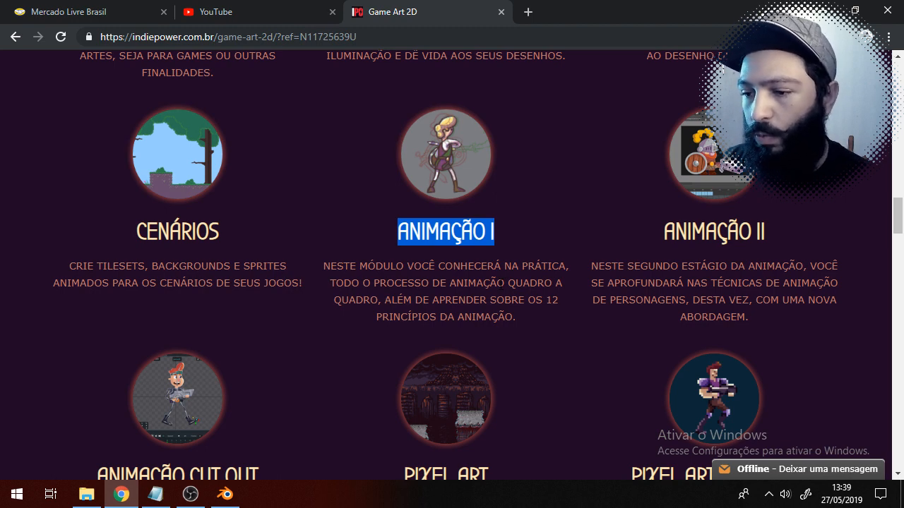
drag(496, 284, 490, 280)
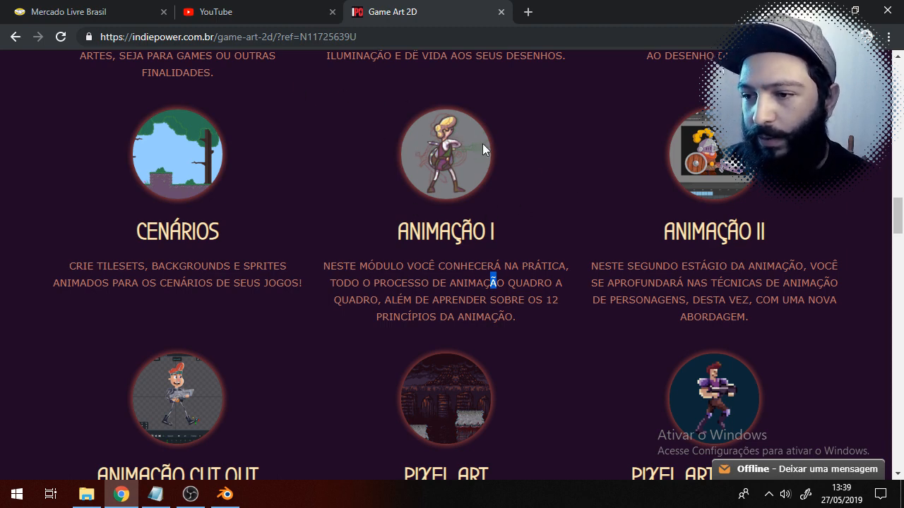
drag(483, 283, 523, 285)
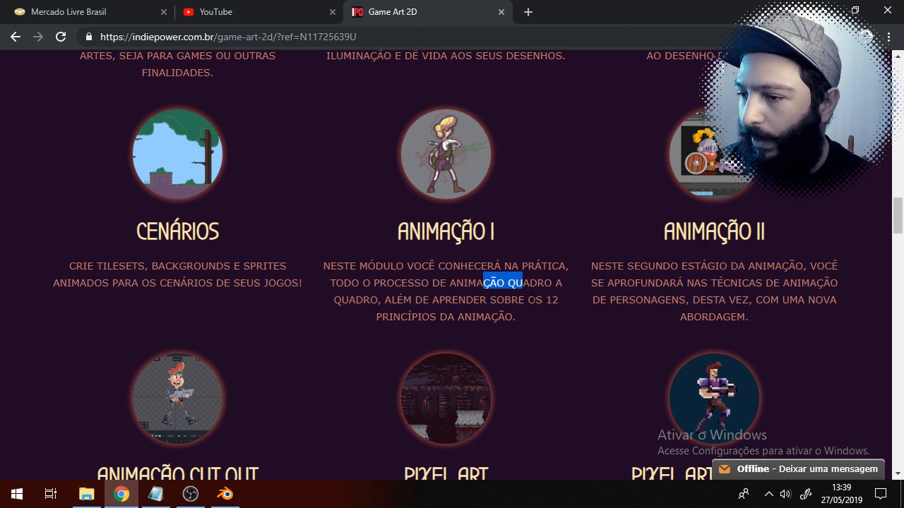
- Read the ANIMAÇÃO II module, highlighting its heading and the description of character animation techniques
drag(667, 230, 769, 237)
click(736, 293)
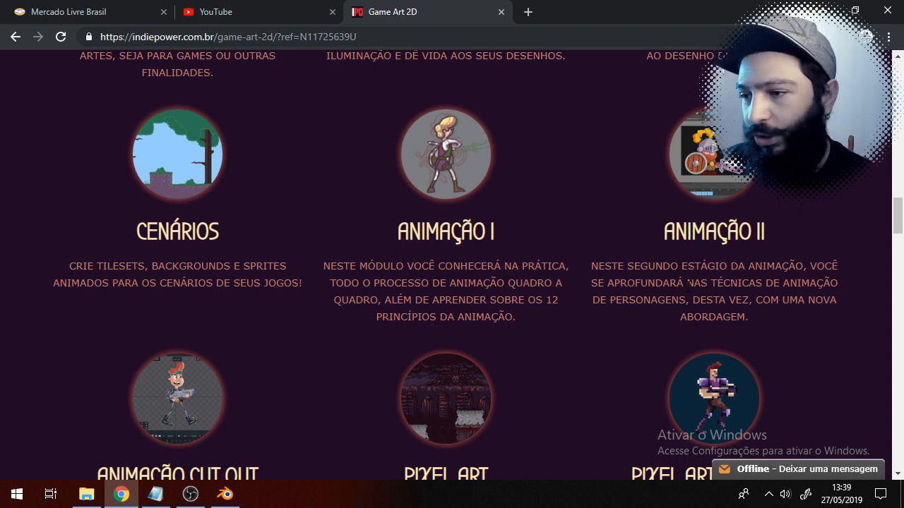
drag(627, 283, 755, 317)
click(726, 314)
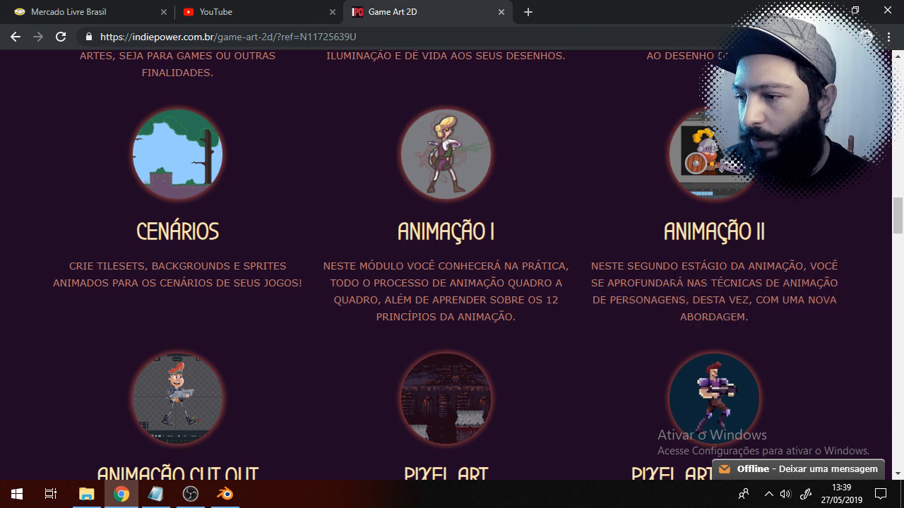
drag(671, 282, 712, 301)
click(711, 301)
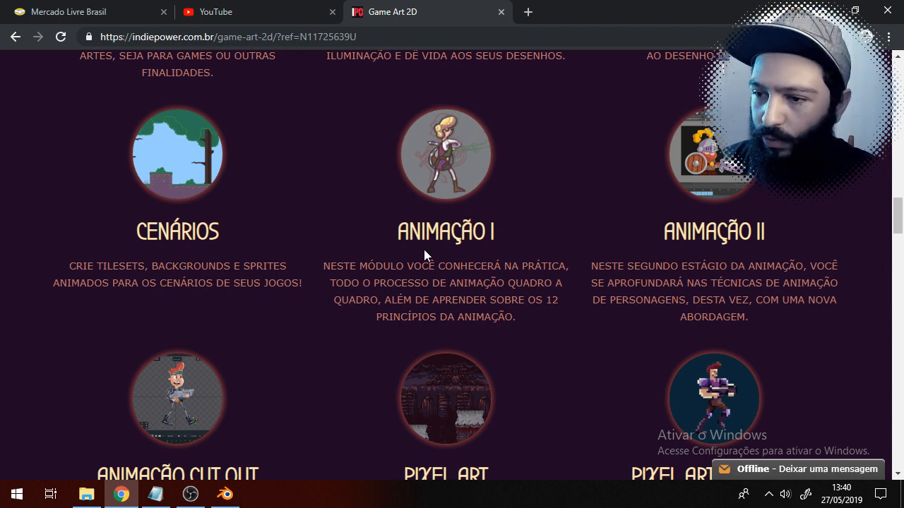
- Highlight the ANIMAÇÃO I heading again, and read the ANIMAÇÃO CUT OUT module, highlighting its heading and Dragon Bones Pro description
drag(400, 231, 523, 235)
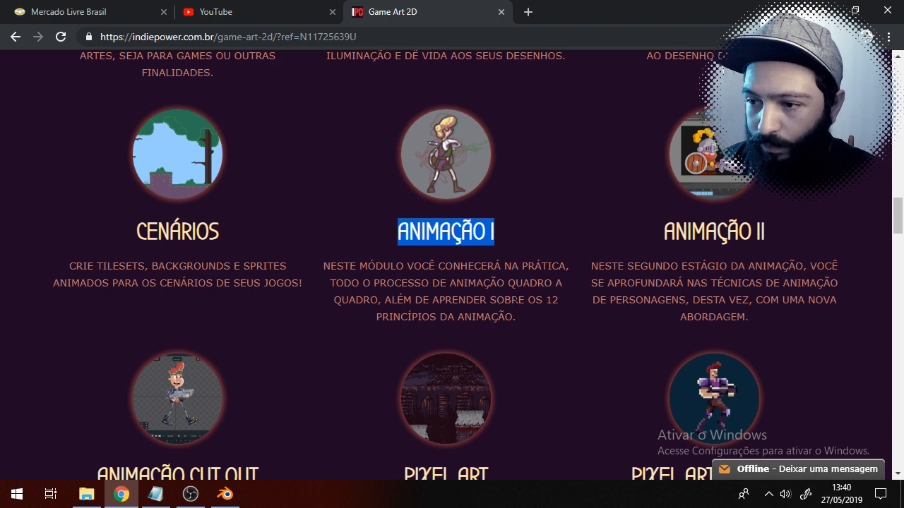
click(424, 244)
scroll(375, 249, down, 2)
drag(93, 337, 260, 338)
drag(213, 386, 122, 370)
scroll(358, 231, up, 1)
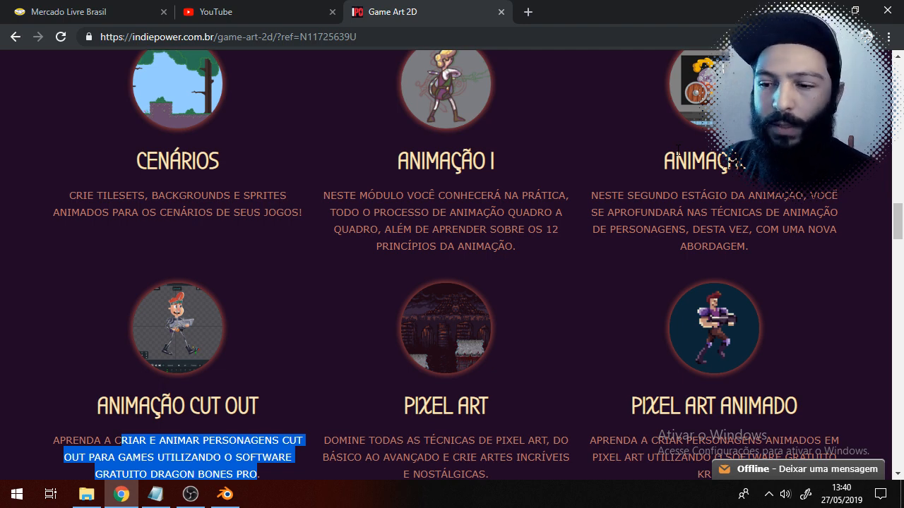
- Read the PIXEL ART and PIXEL ART ANIMADO modules, highlighting the description of each
scroll(678, 151, down, 2)
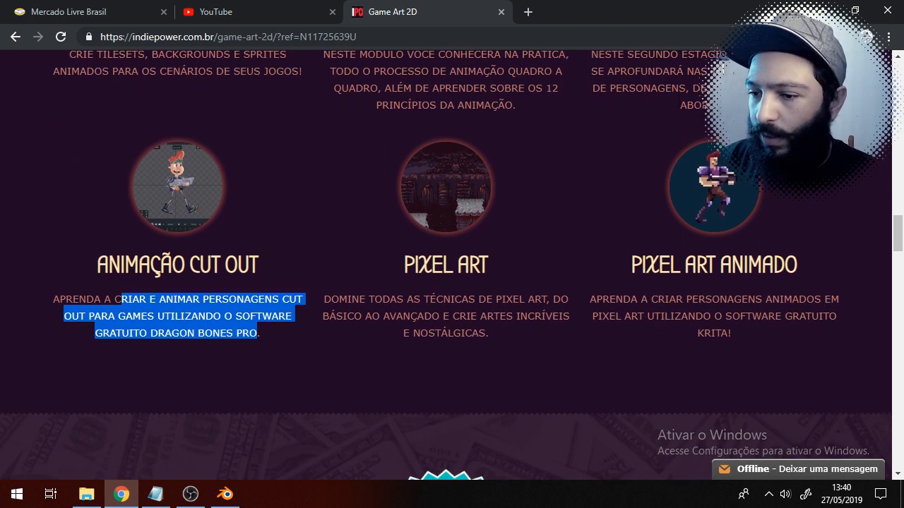
drag(331, 299, 513, 331)
click(452, 311)
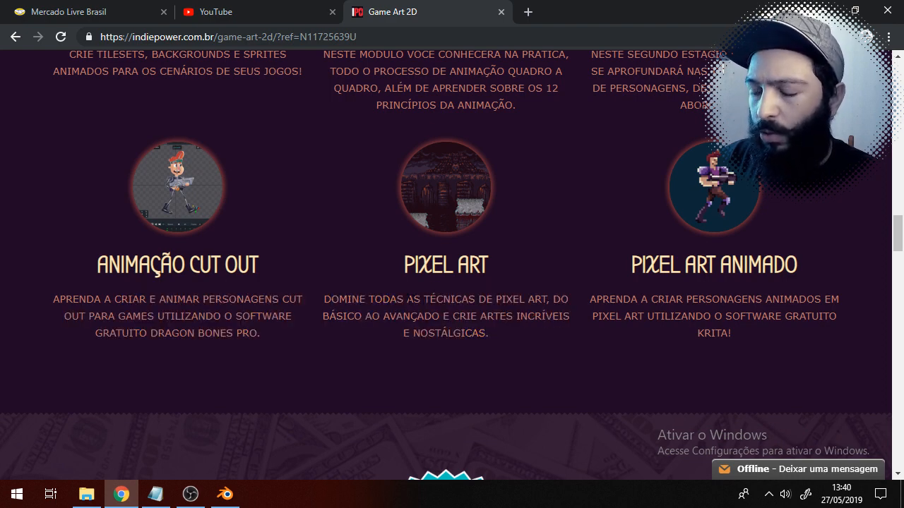
drag(407, 299, 486, 333)
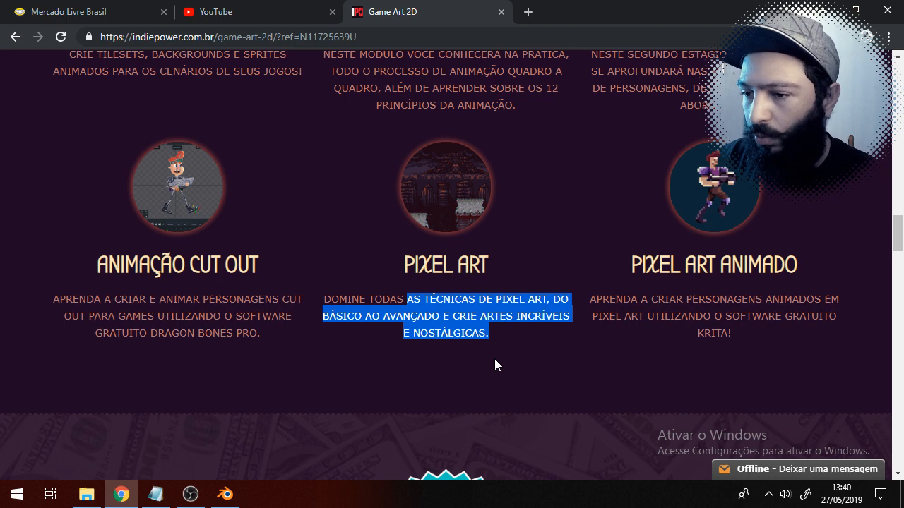
scroll(494, 364, up, 1)
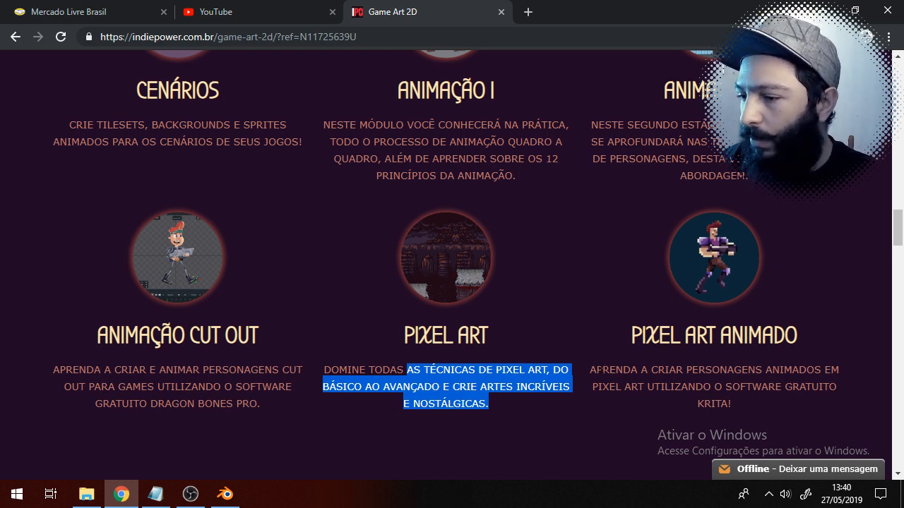
drag(602, 369, 754, 410)
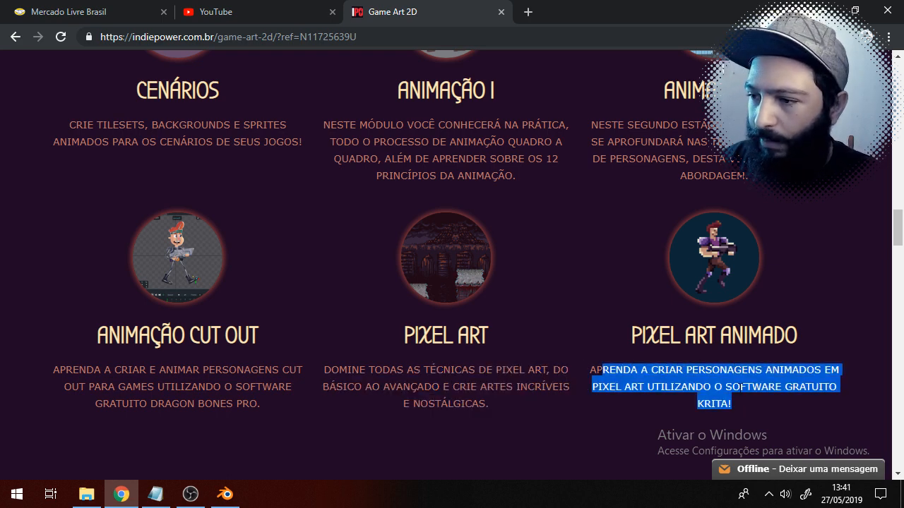
click(737, 386)
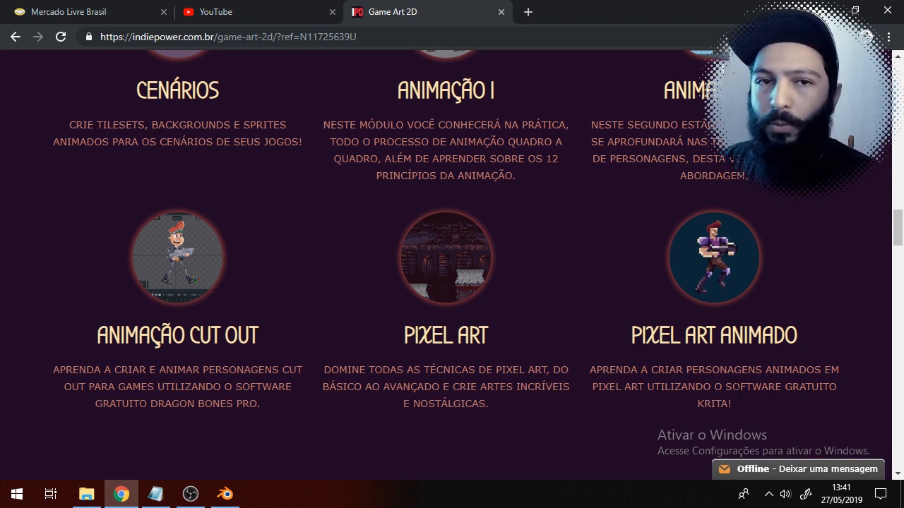
- Review the complete module overview again, from DESENHO through PIXEL ART ANIMADO
scroll(745, 312, up, 1)
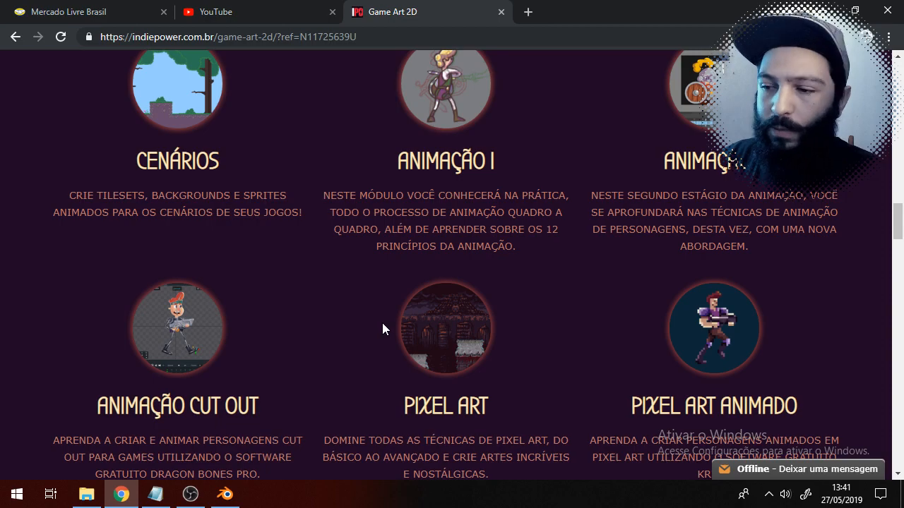
scroll(382, 323, down, 2)
scroll(382, 322, up, 6)
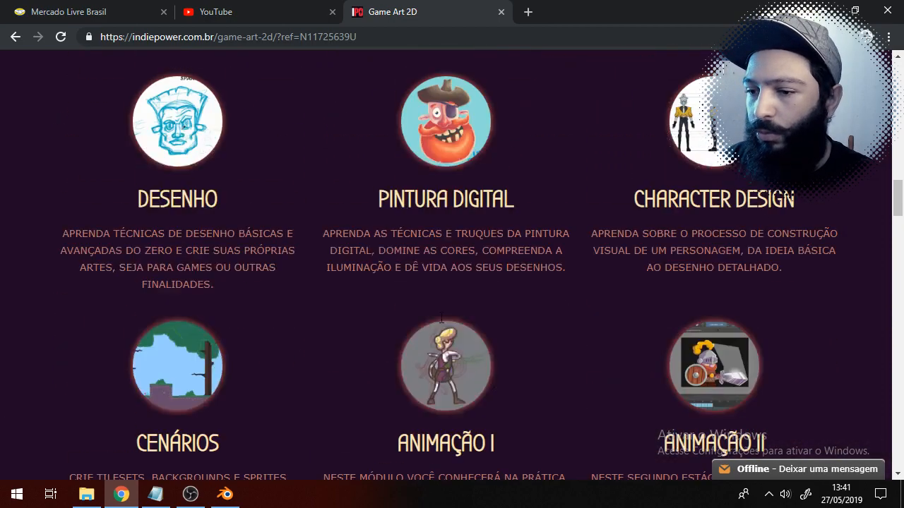
scroll(441, 320, down, 6)
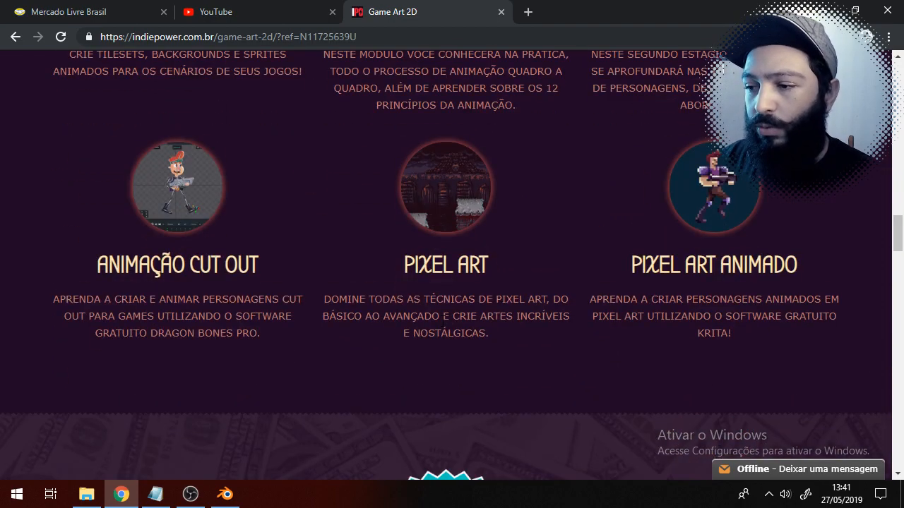
scroll(603, 282, up, 1)
scroll(611, 292, up, 10)
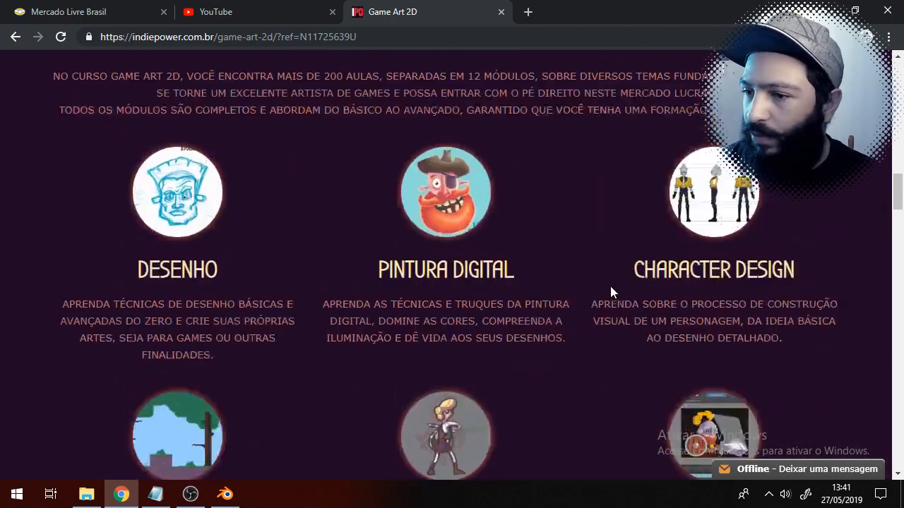
scroll(612, 292, down, 9)
scroll(611, 291, down, 4)
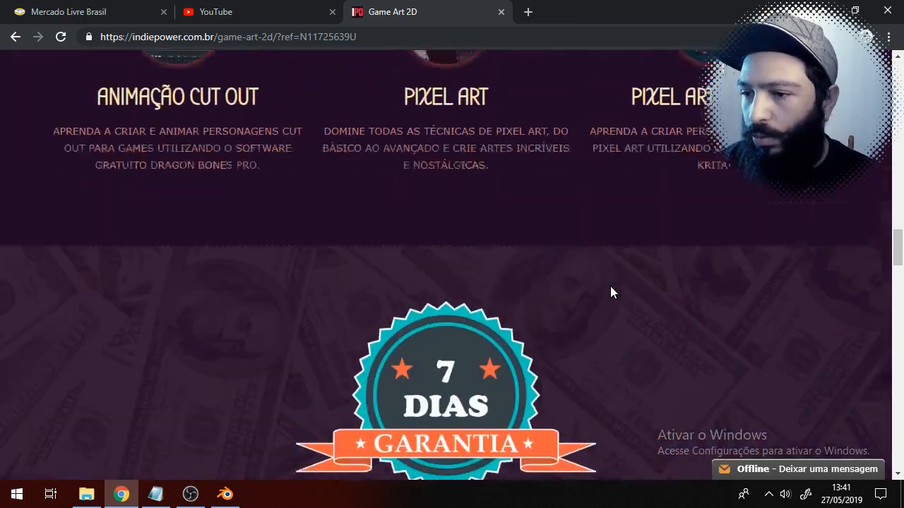
scroll(612, 292, up, 4)
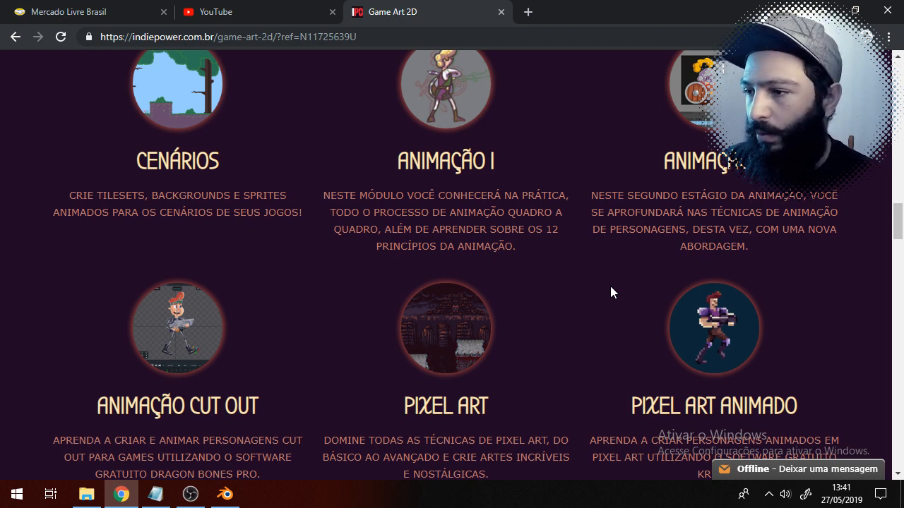
scroll(610, 286, up, 5)
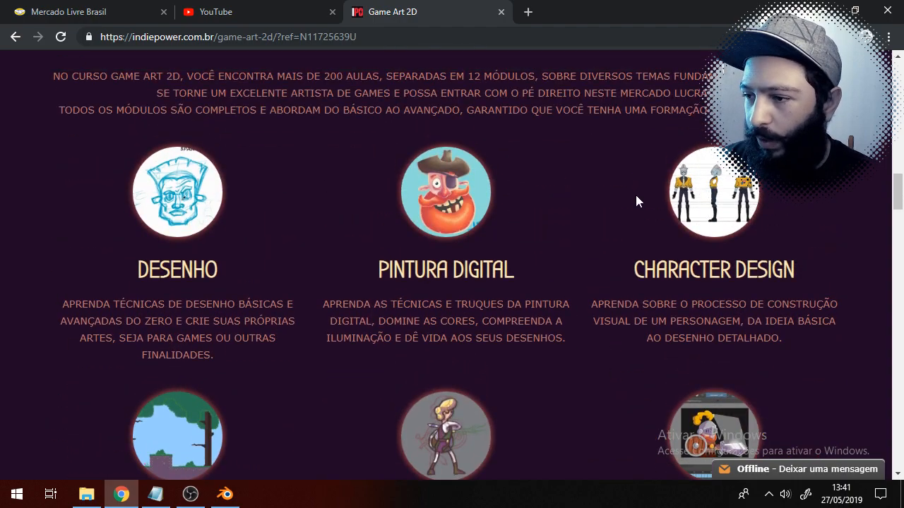
scroll(636, 195, up, 2)
scroll(635, 195, down, 10)
scroll(634, 192, up, 5)
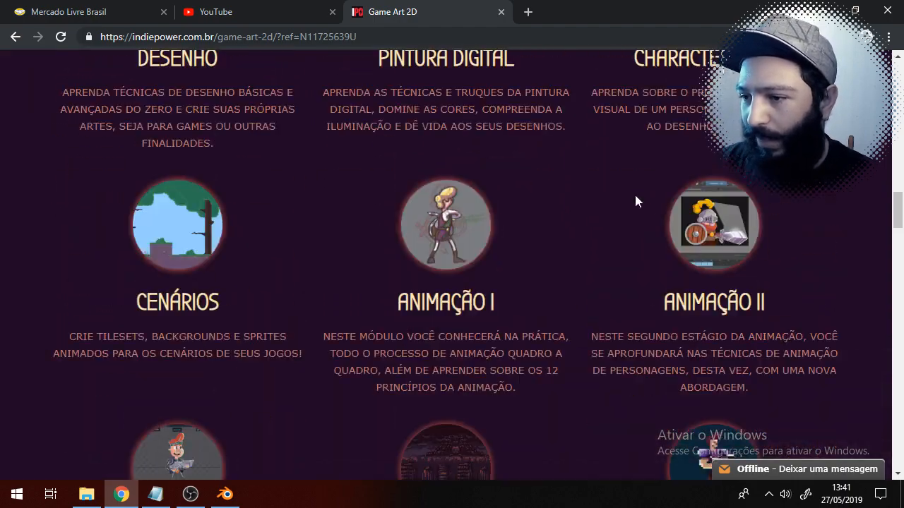
- Examine the 7-day guarantee, the closing text about knowledge and dedication, and the Construct 2 bonus course offer
scroll(634, 192, down, 6)
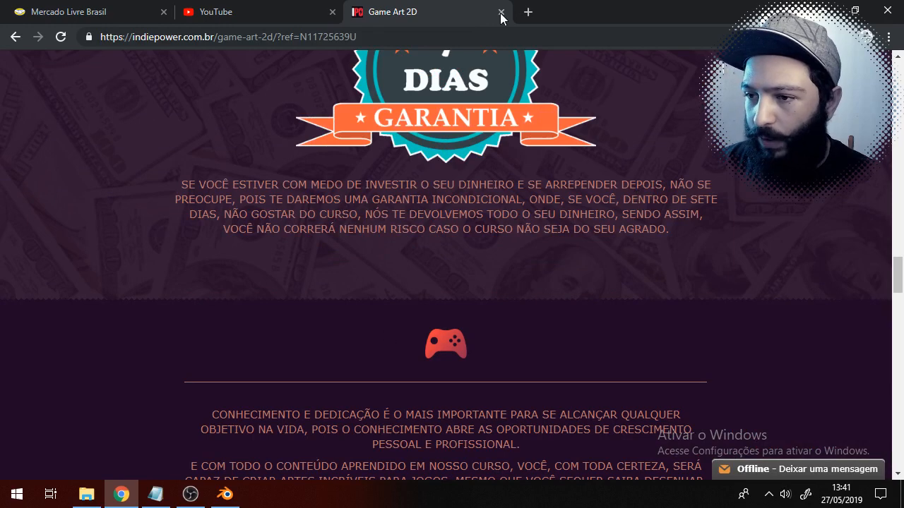
scroll(488, 259, up, 2)
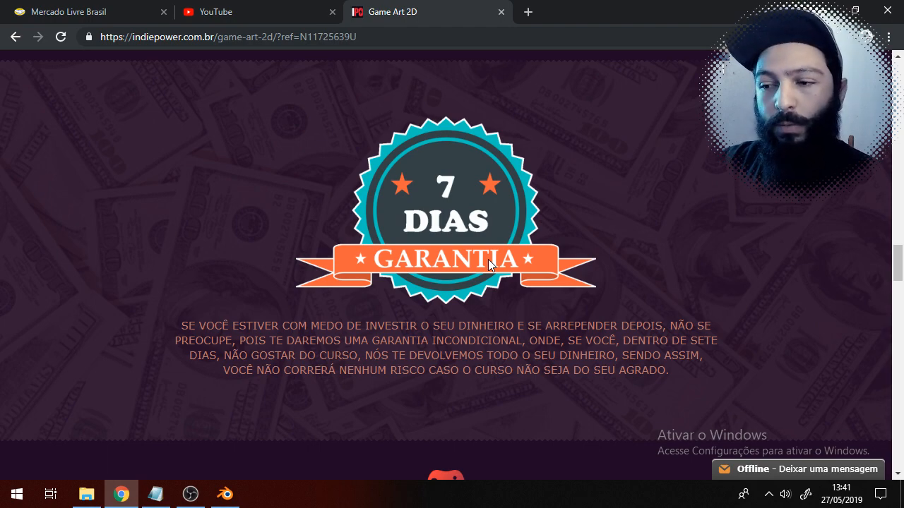
scroll(478, 228, down, 6)
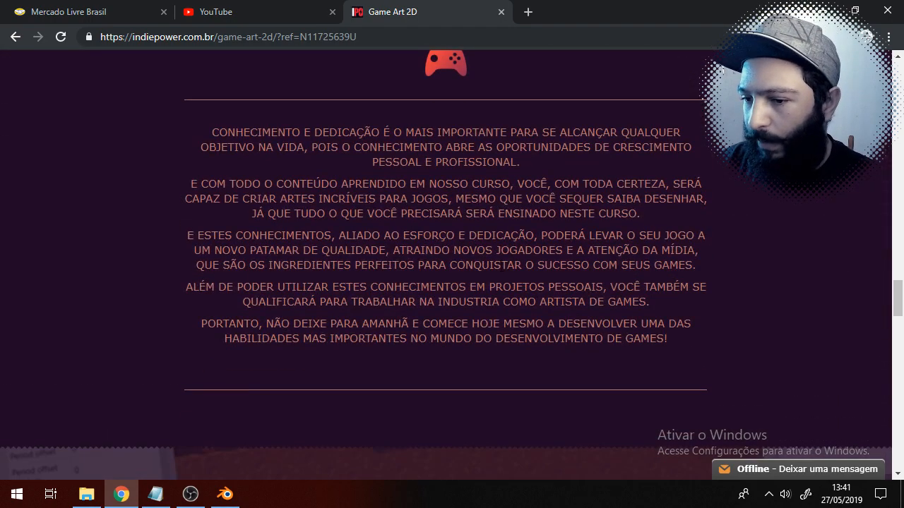
scroll(464, 329, down, 6)
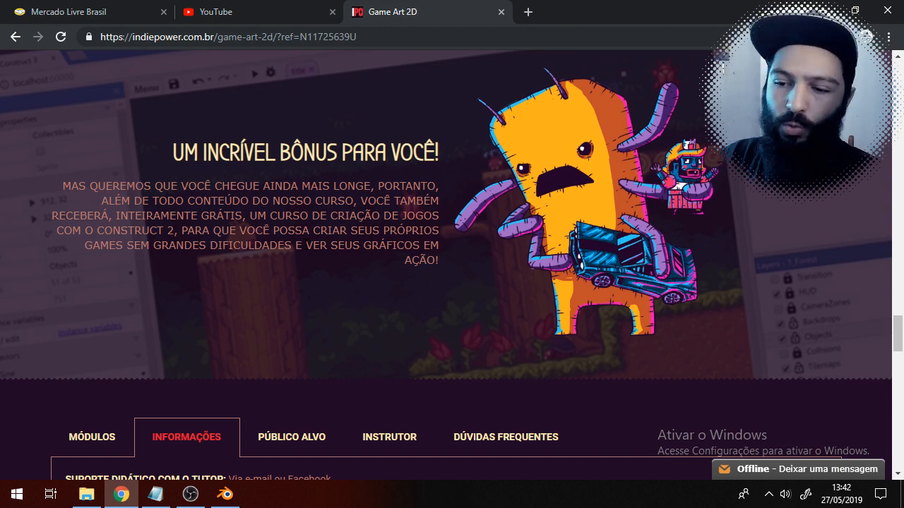
- Show the MÓDULOS topic list and highlight its entries from drawing techniques to special-effects animation
scroll(89, 191, down, 4)
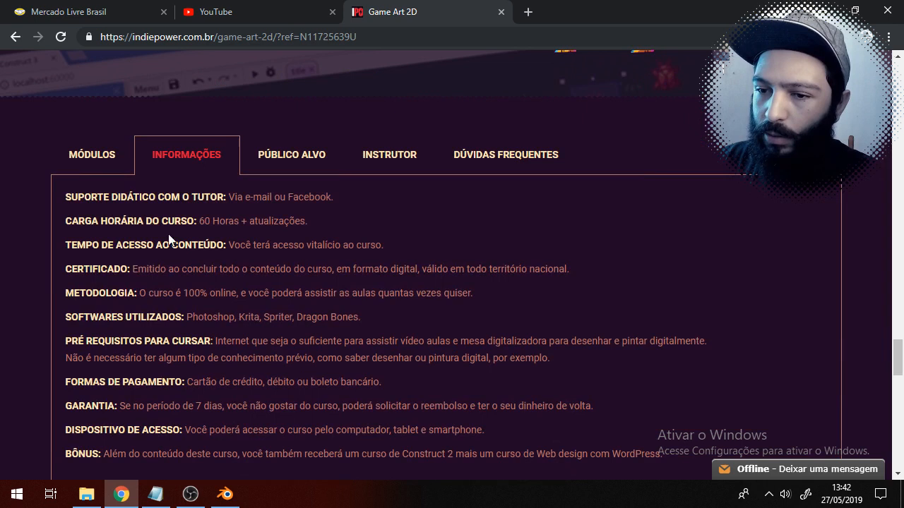
click(74, 154)
scroll(174, 162, down, 1)
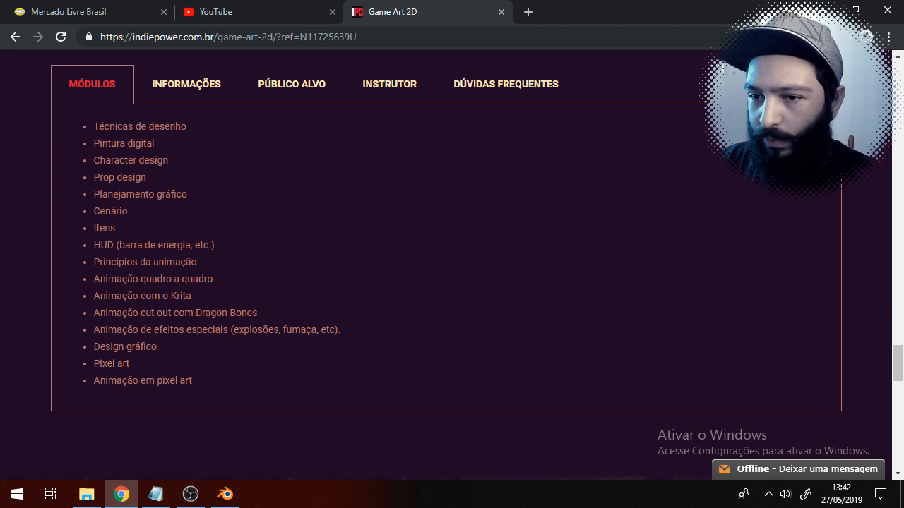
drag(105, 128, 144, 162)
drag(117, 178, 127, 217)
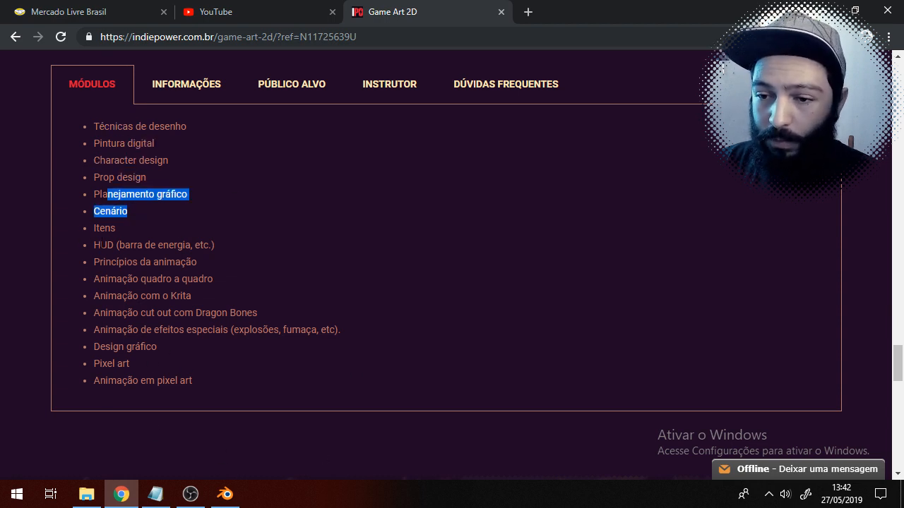
drag(103, 245, 160, 330)
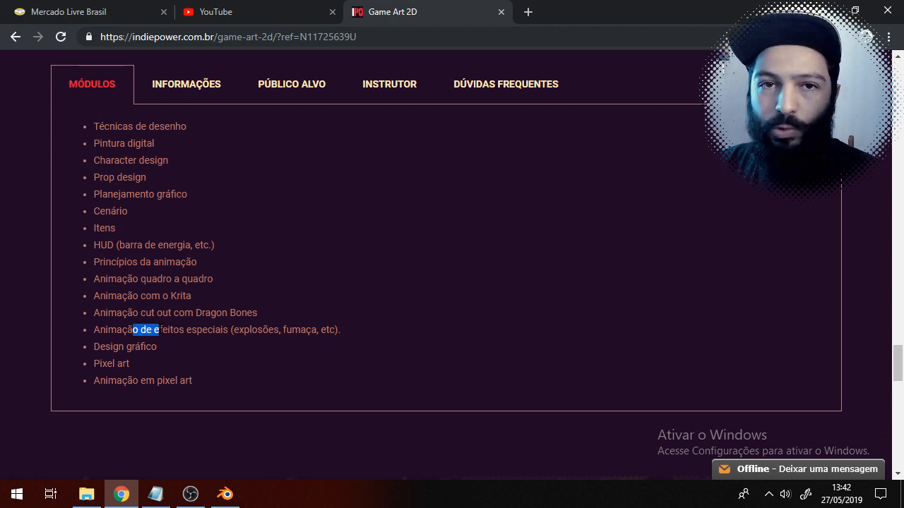
- Show the course's INFORMAÇÕES, PÚBLICO ALVO, INSTRUTOR and DÚVIDAS FREQUENTES sections, highlighting the target-audience text
click(185, 90)
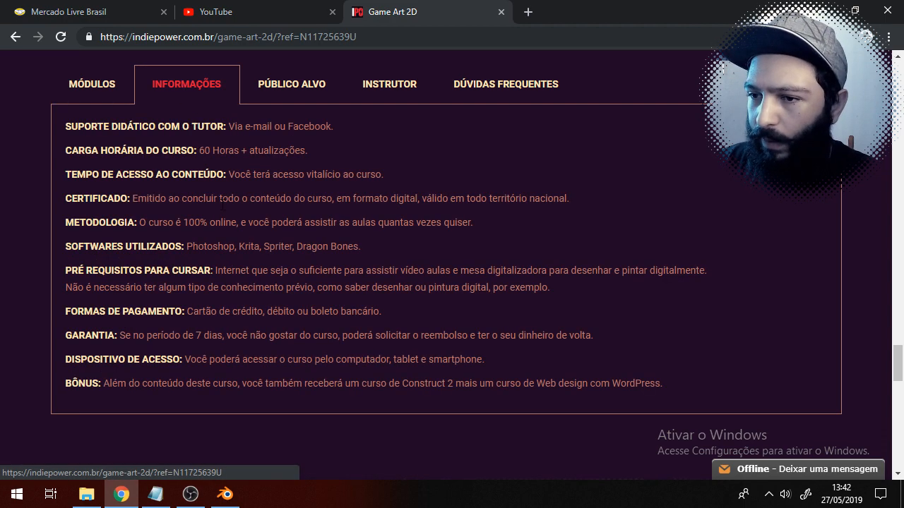
click(302, 90)
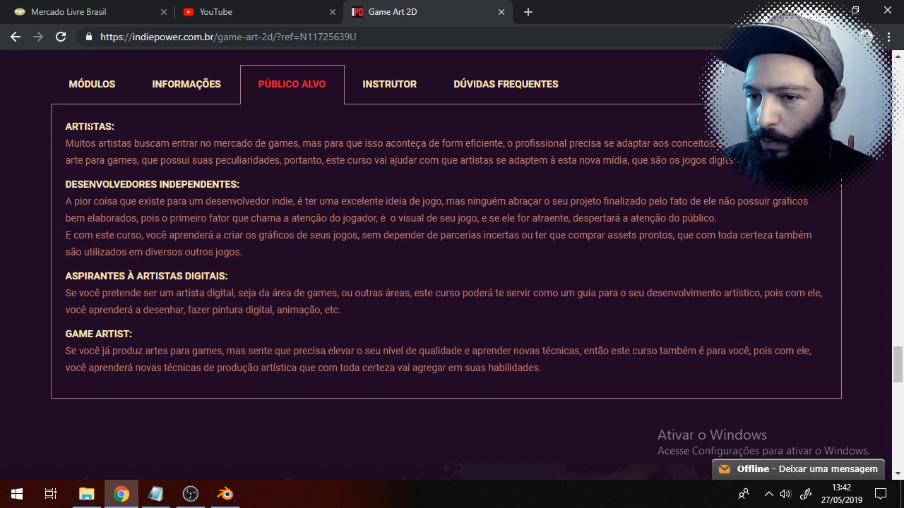
drag(87, 127, 304, 311)
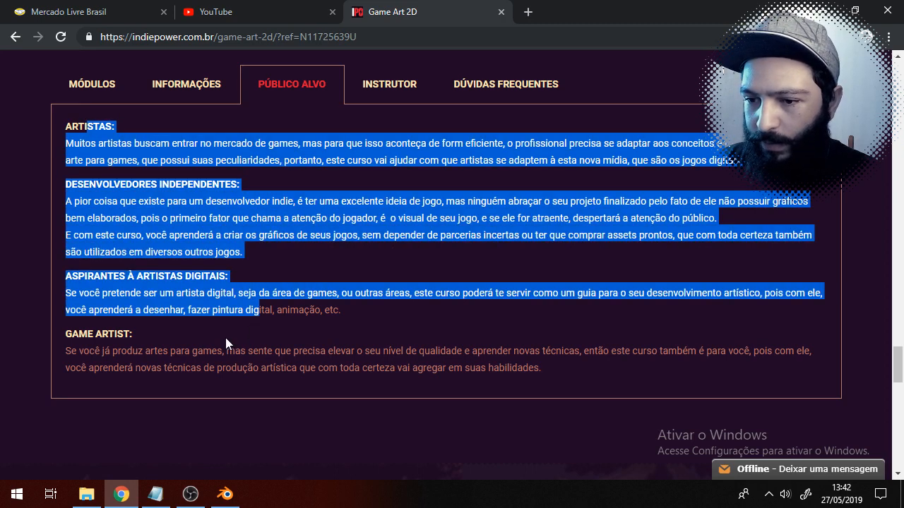
click(381, 85)
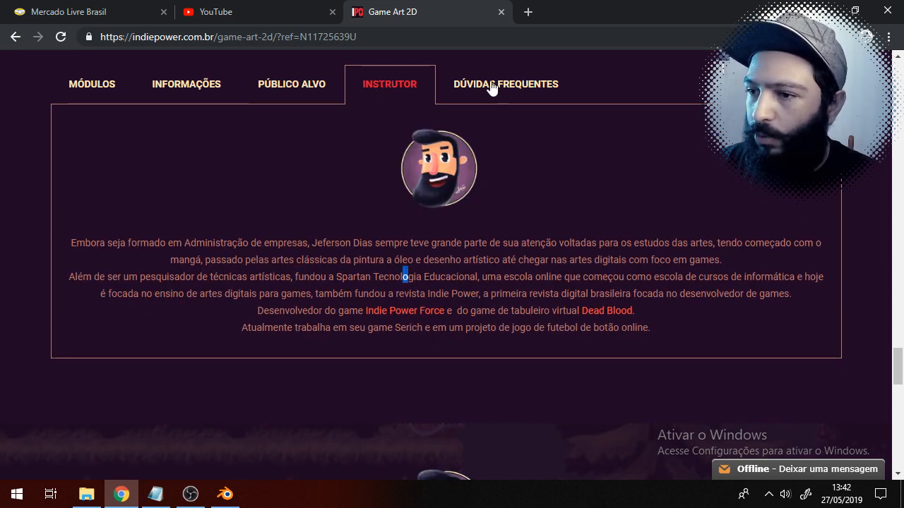
click(491, 89)
- Browse the artwork examples in the O QUE VOCÊ SERÁ CAPAZ DE FAZER gallery, going through the whole carousel
scroll(334, 217, down, 10)
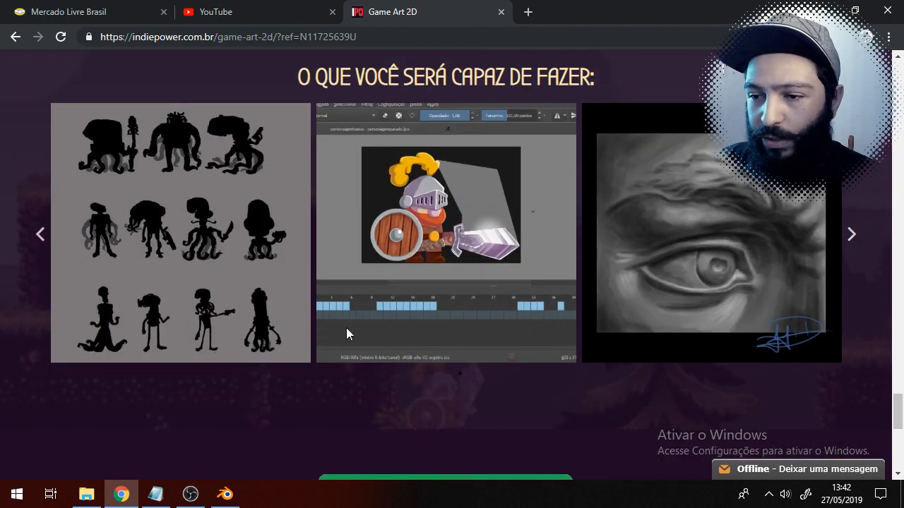
scroll(373, 334, up, 1)
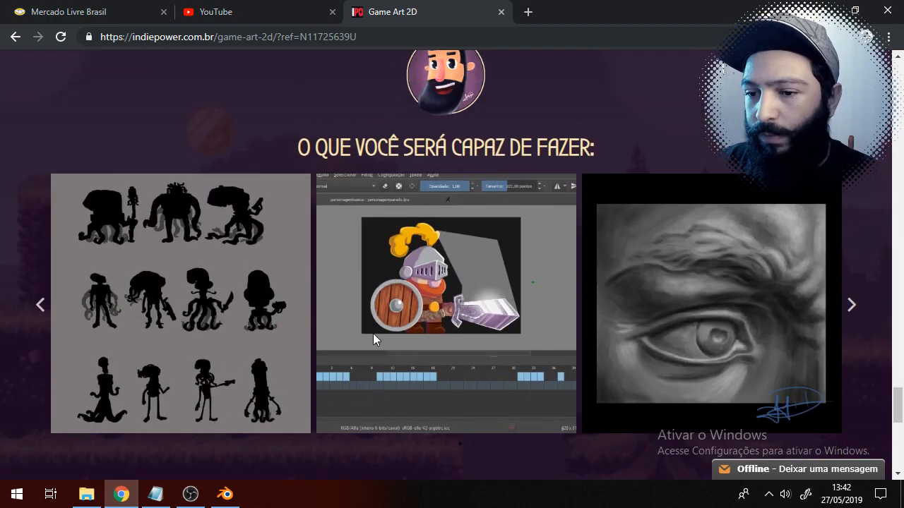
click(851, 306)
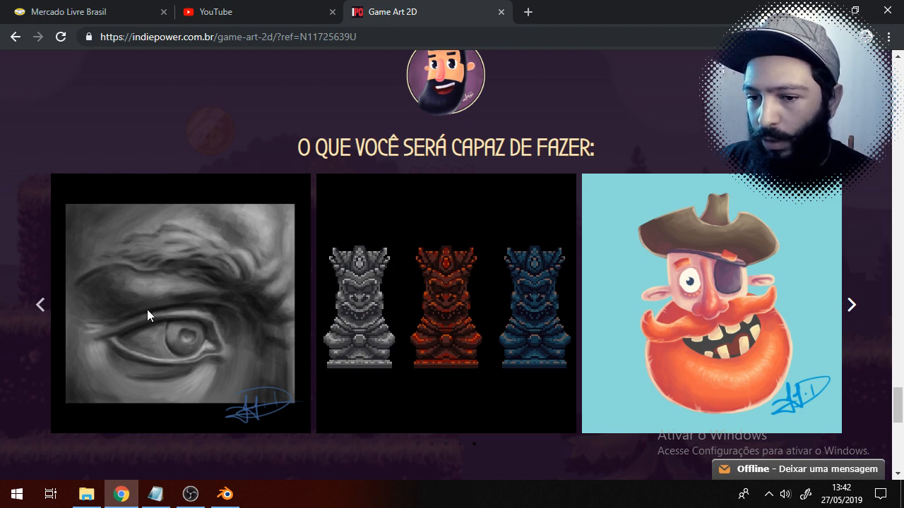
click(41, 311)
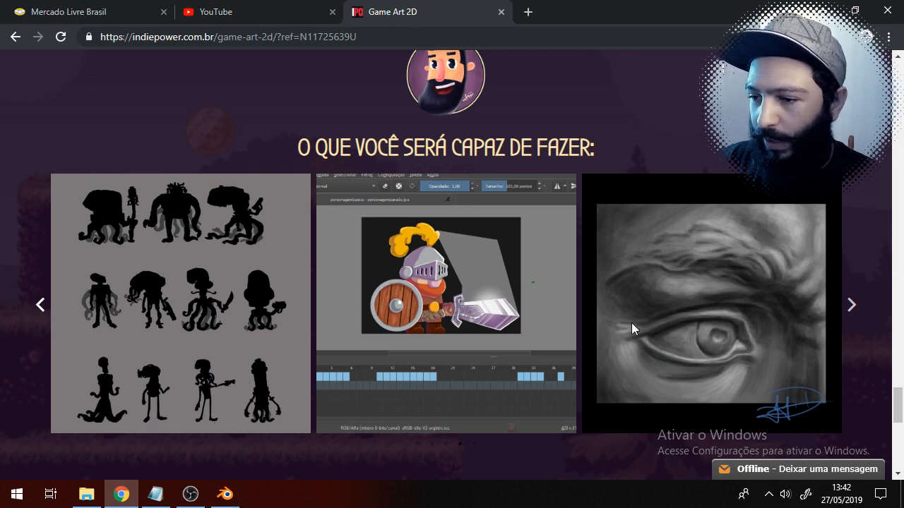
click(851, 305)
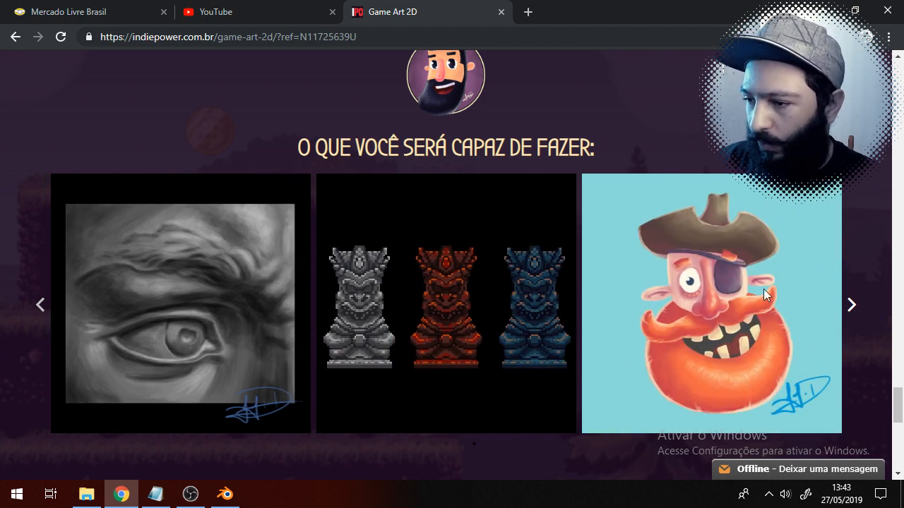
click(851, 307)
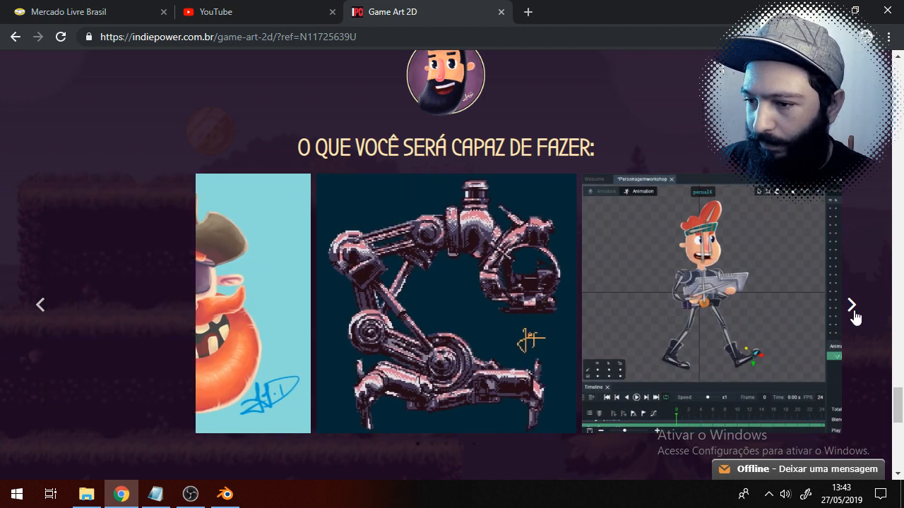
click(851, 305)
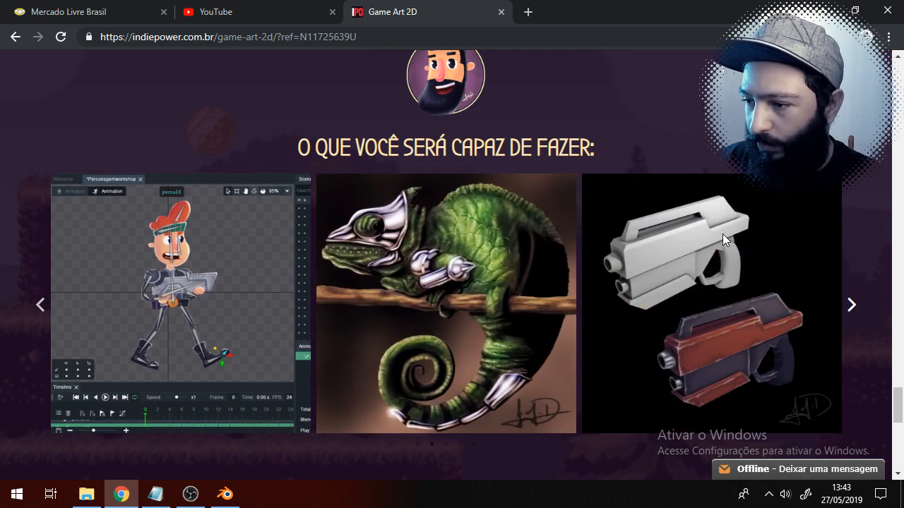
click(852, 305)
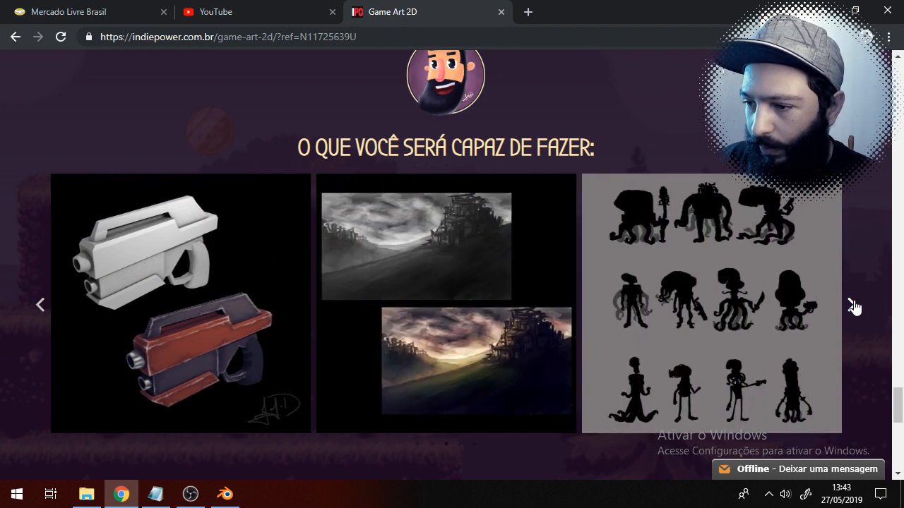
click(853, 307)
- Show the Crie artes para games enrollment offer with its price, included items and payment options
scroll(642, 296, down, 7)
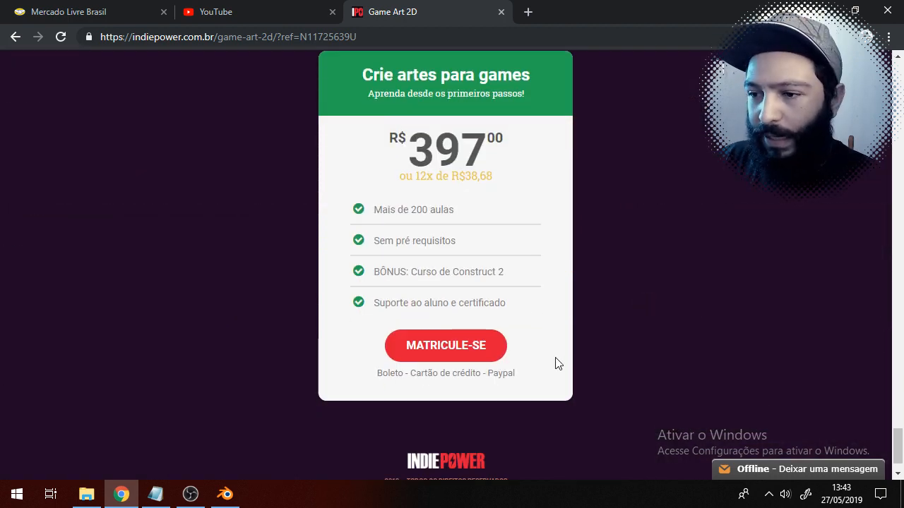
mouse_move(213, 495)
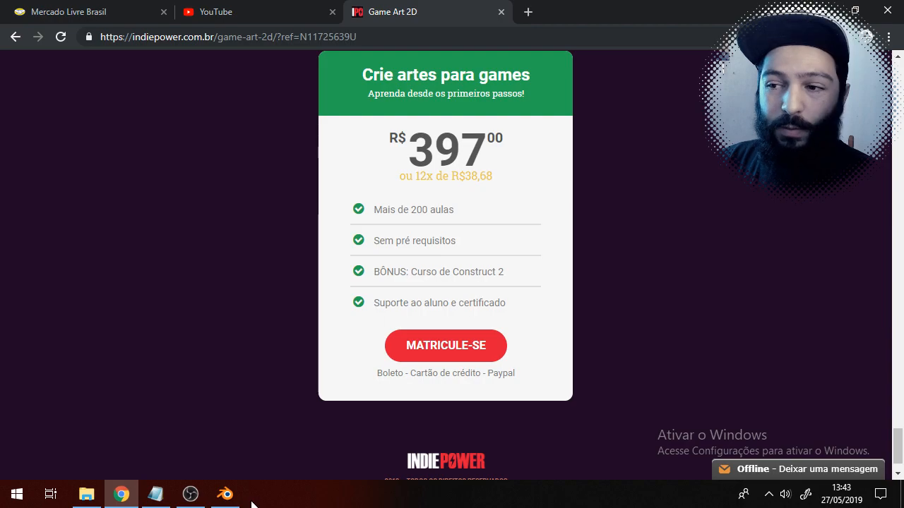
mouse_move(897, 435)
mouse_down()
mouse_move(901, 106)
mouse_move(894, 433)
mouse_up()
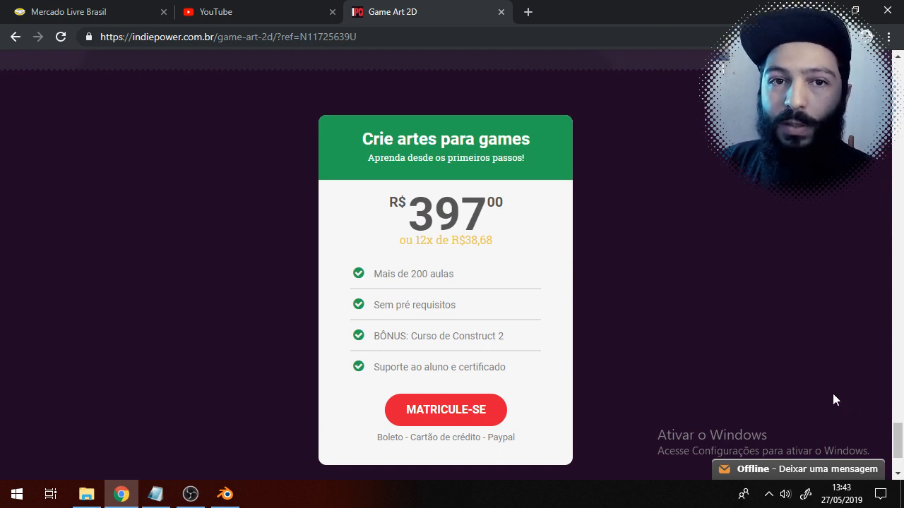
scroll(736, 382, down, 1)
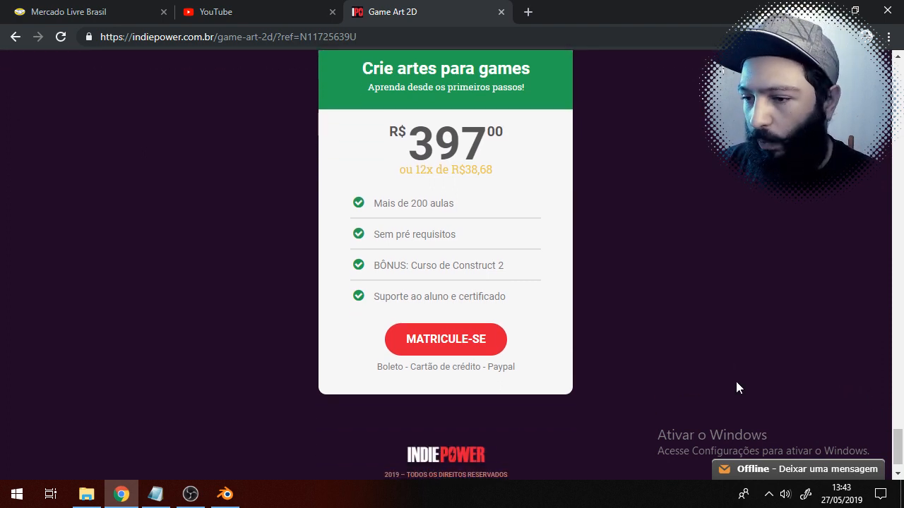
- Open the offline support form, show its message field, and minimize the form without sending anything
click(800, 470)
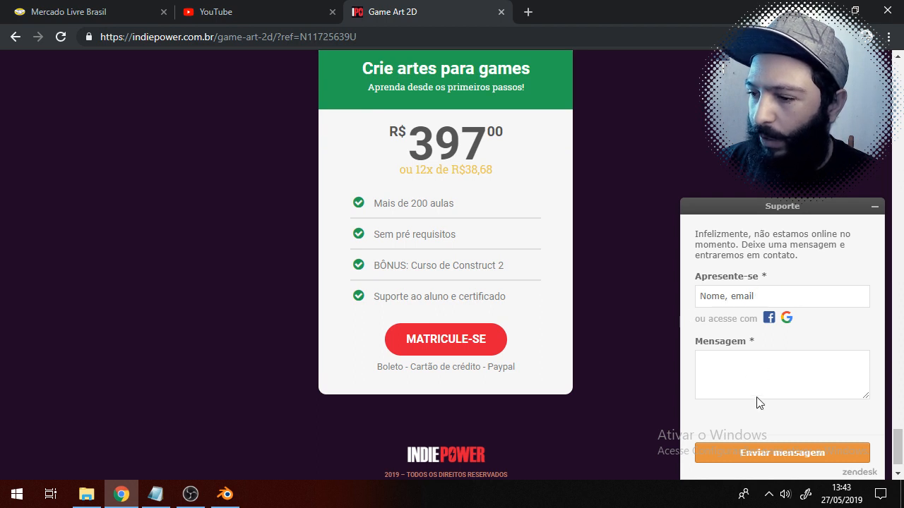
click(781, 365)
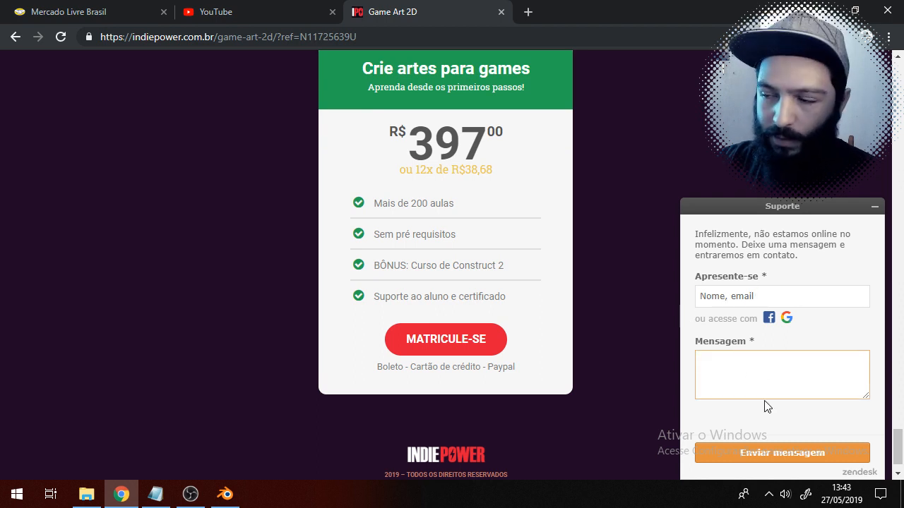
click(874, 211)
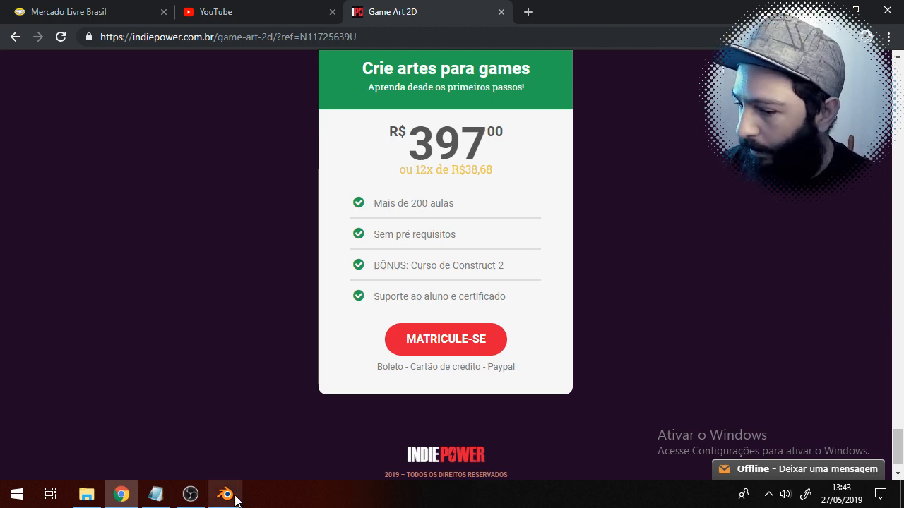
- Switch to Blender and examine the painted coin's faces and ridged edge from all around
click(225, 434)
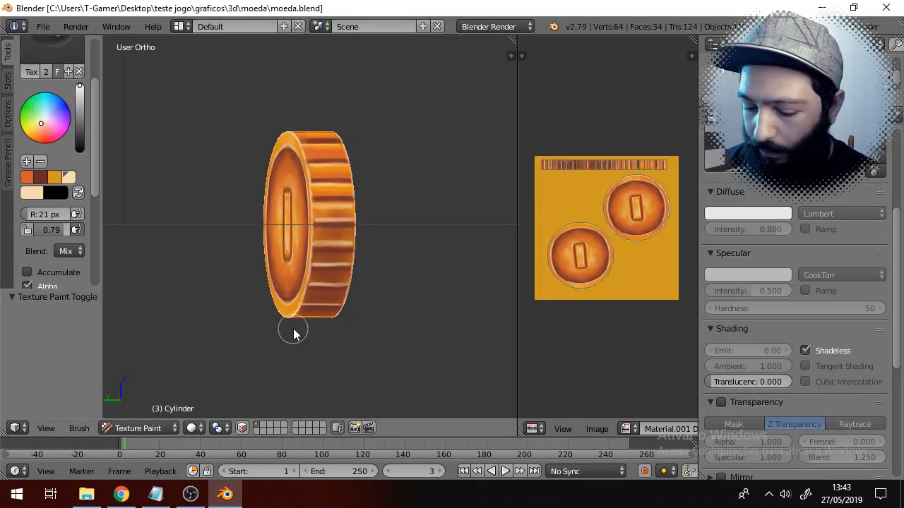
key(KP_4)
key(KP_4)
key(KP_4)
key(KP_4)
key(KP_4)
key(KP_4)
key(KP_4)
key(KP_4)
key(KP_4)
key(KP_4)
key(KP_4)
key(KP_4)
key(KP_4)
key(KP_4)
key(KP_4)
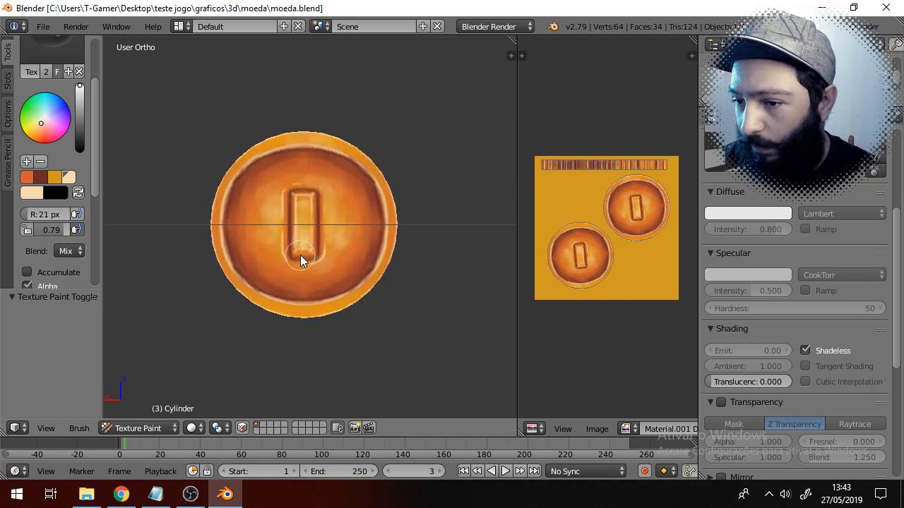
key(KP_4)
key(KP_4)
key(KP_4)
key(KP_4)
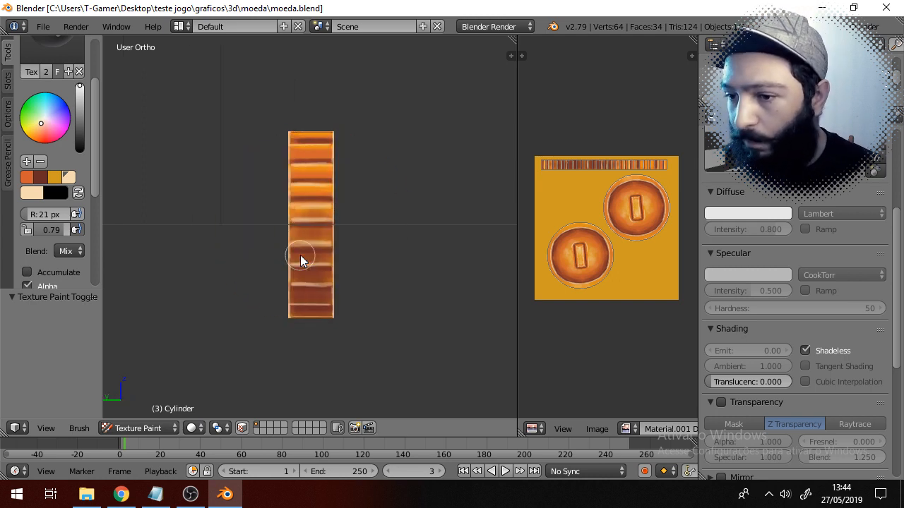
key(KP_4)
key(KP_4)
key(KP_4)
key(KP_4)
key(KP_4)
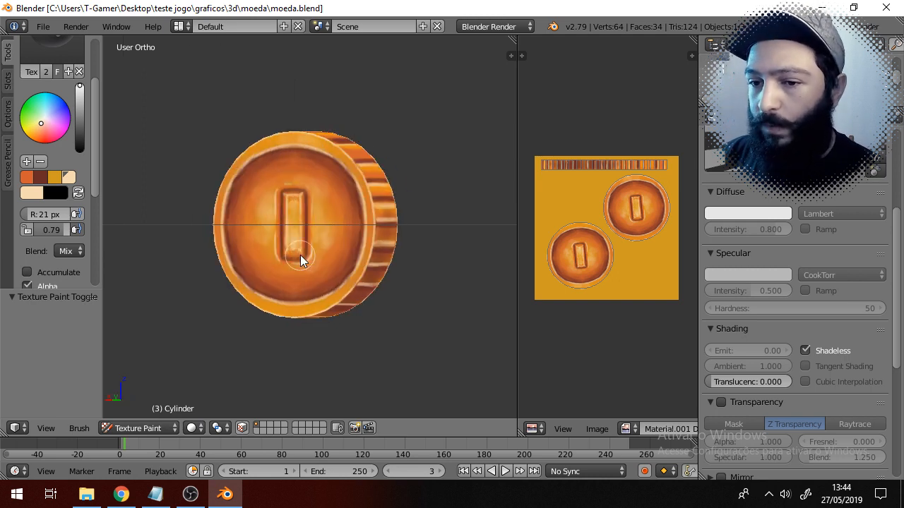
key(KP_4)
key(KP_4)
key(KP_4)
key(KP_4)
key(KP_4)
key(KP_4)
key(KP_6)
key(KP_6)
key(KP_6)
key(KP_6)
key(KP_6)
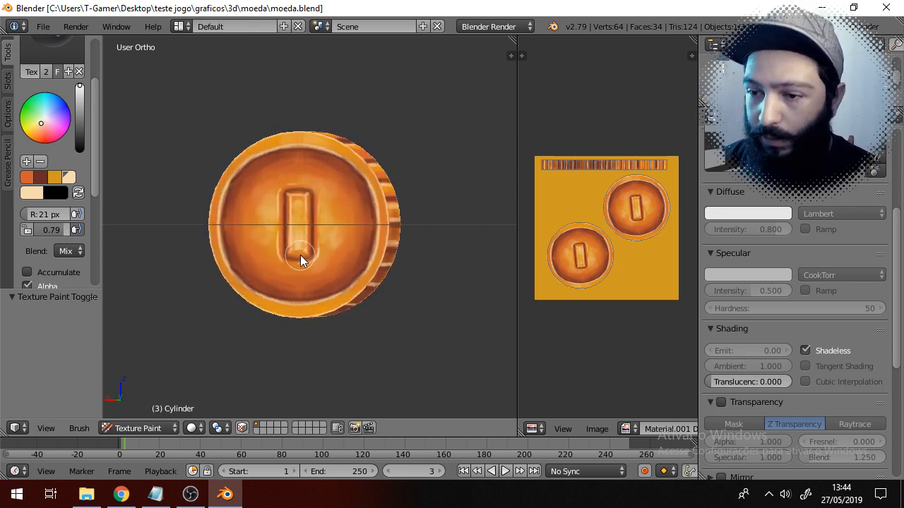
key(KP_4)
key(KP_4)
key(KP_4)
key(KP_4)
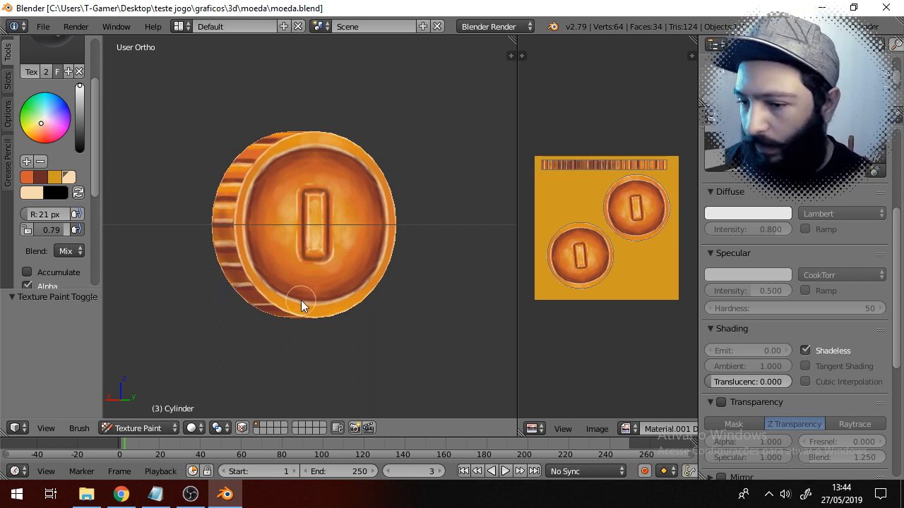
- Show the moeda project folder with its texture and Blender files in File Explorer, and return to Blender
click(87, 496)
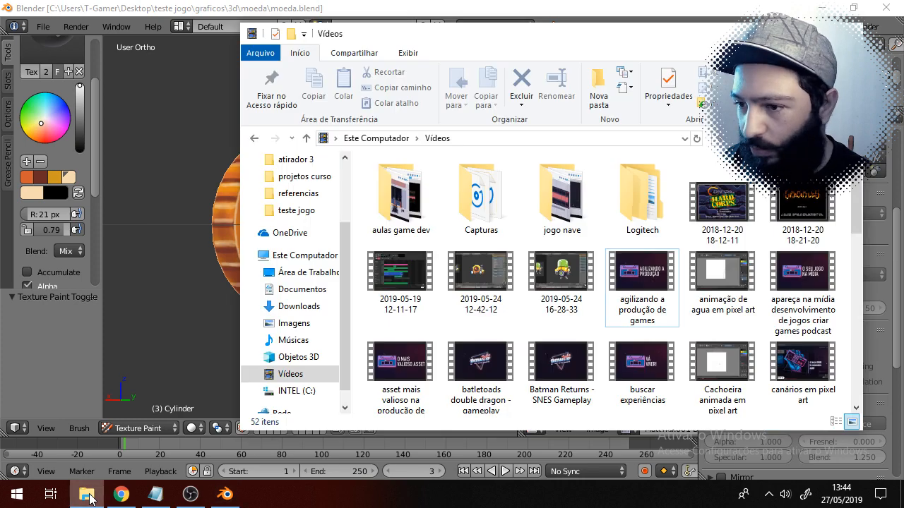
click(254, 140)
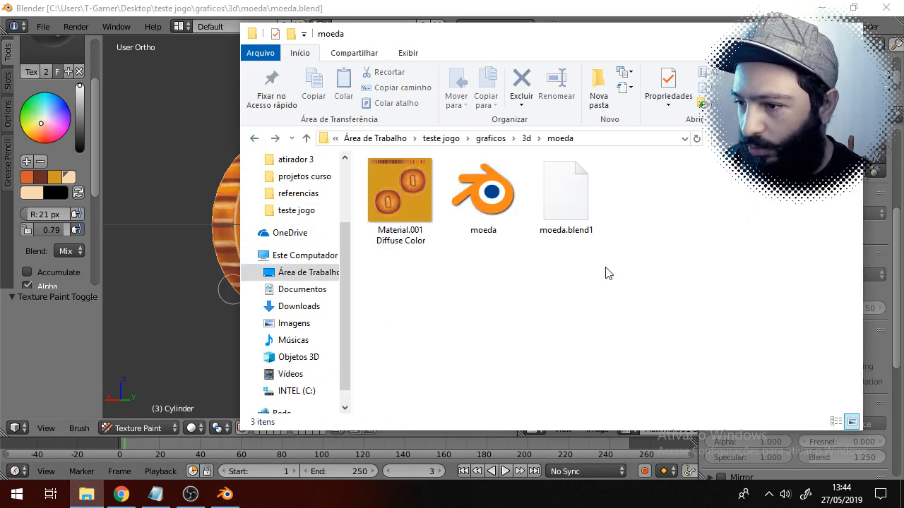
drag(671, 34, 639, 52)
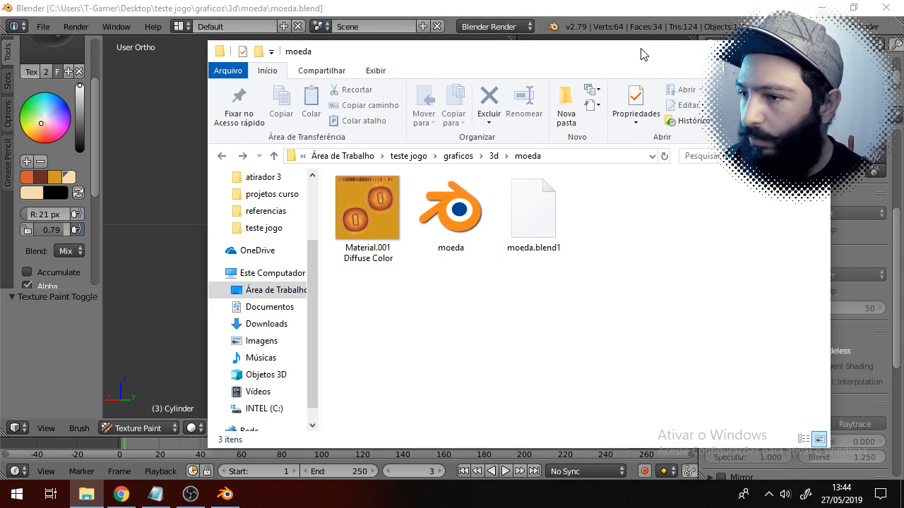
click(571, 4)
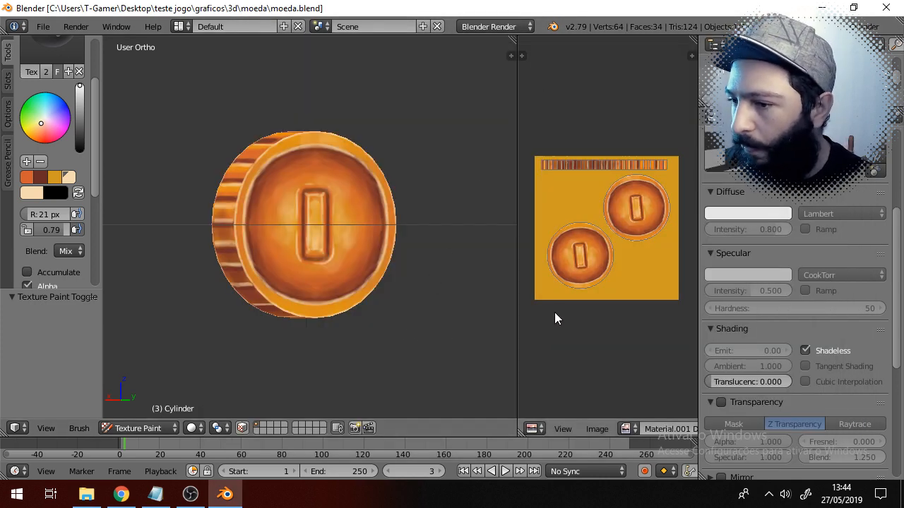
- Change the coin from Texture Paint to Object Mode and set the viewport shading to Material
click(135, 429)
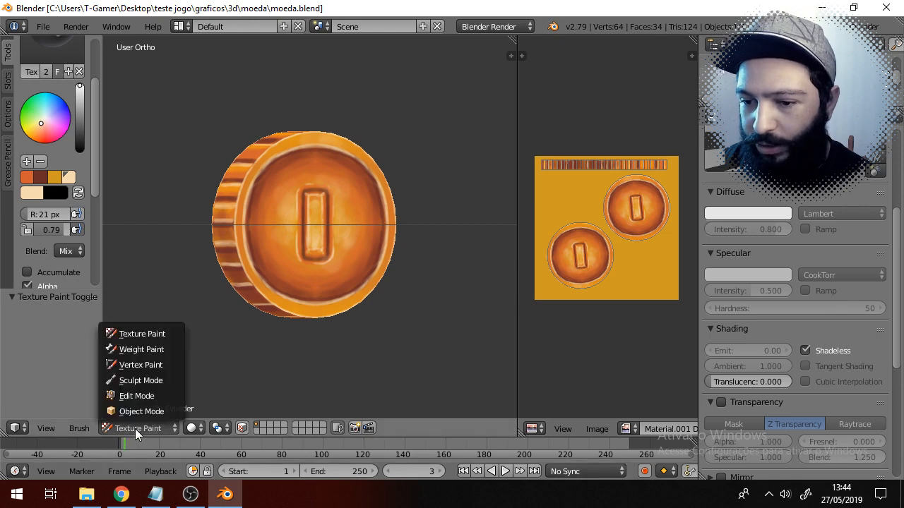
click(130, 412)
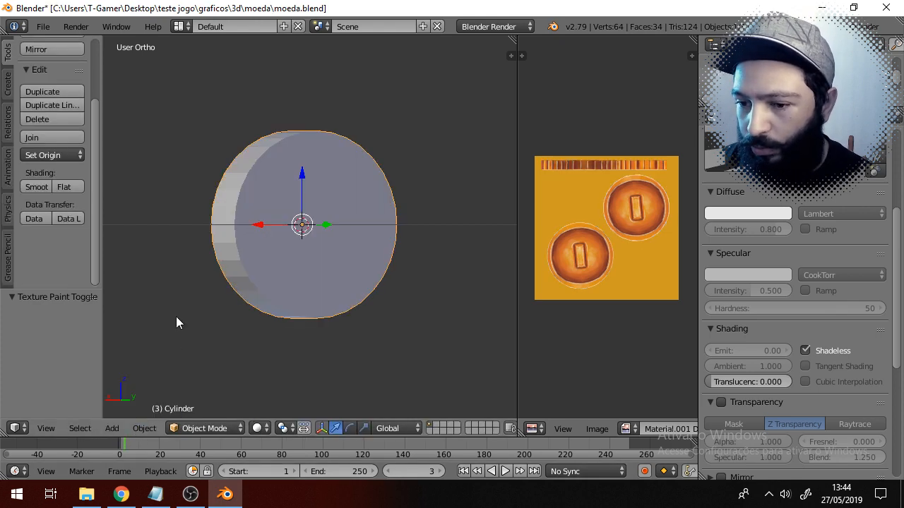
click(259, 428)
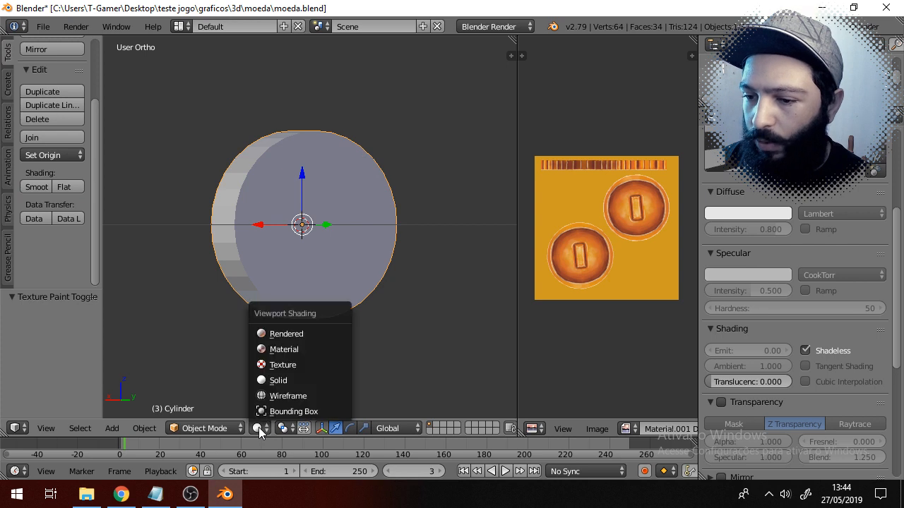
click(282, 350)
- Examine the textured coin from all around in Material shading
key(KP_6)
key(KP_6)
key(KP_6)
key(KP_6)
key(KP_6)
key(KP_6)
key(KP_6)
key(KP_6)
key(KP_6)
key(KP_6)
key(KP_6)
key(KP_6)
key(KP_6)
key(KP_6)
key(KP_6)
key(KP_6)
key(KP_6)
key(KP_6)
key(KP_6)
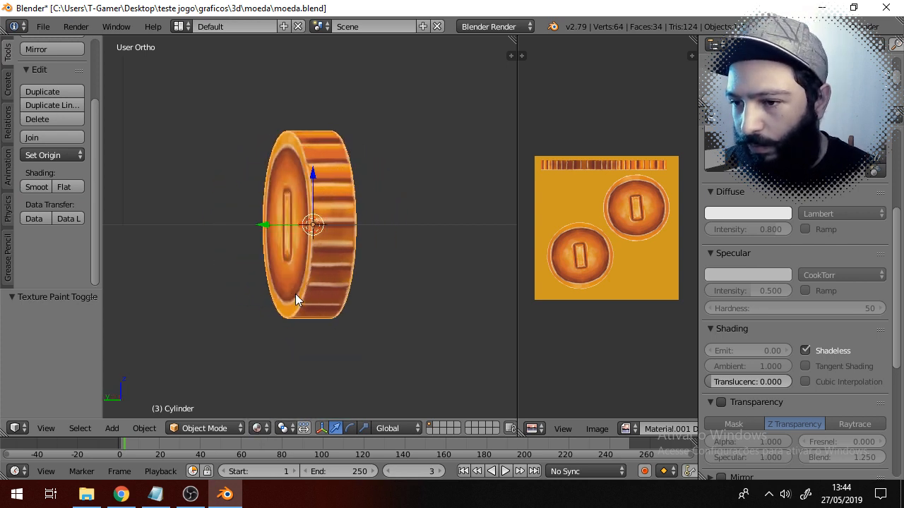
- Compare the coin in Solid viewport shading with its textured look in Material shading
click(260, 429)
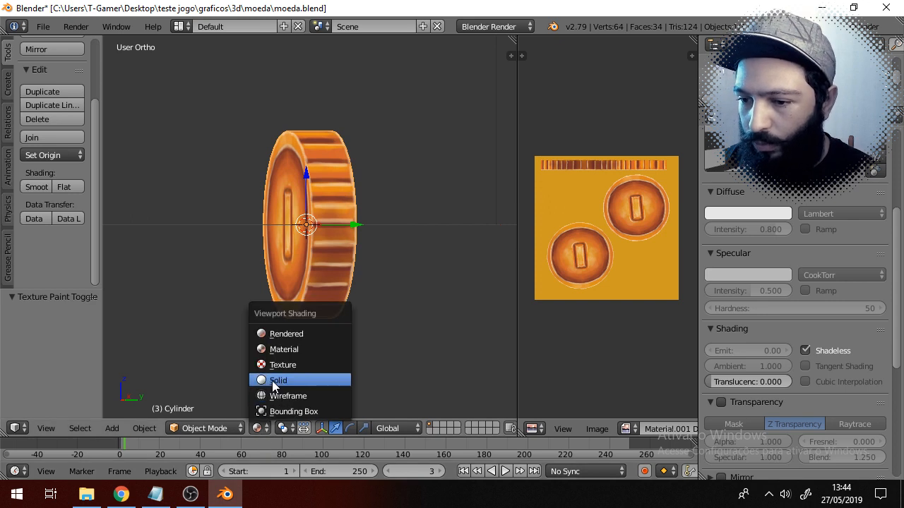
click(279, 381)
click(260, 428)
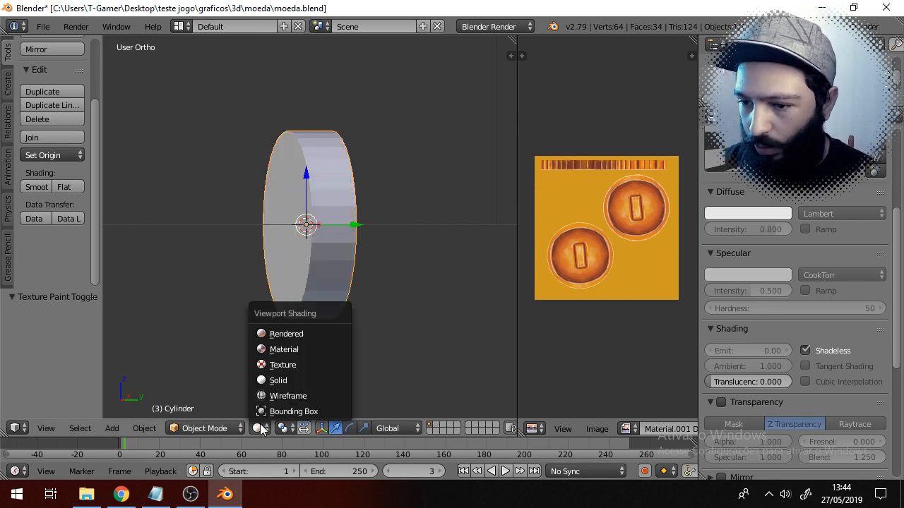
click(277, 350)
- Examine the textured coin by orbiting around its ridged edge until one face is seen straight on
key(KP_6)
key(KP_6)
key(KP_6)
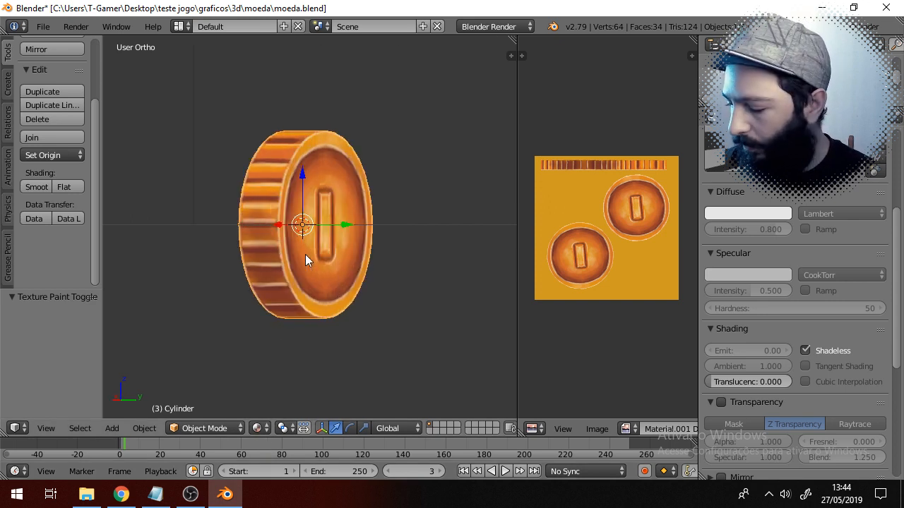
key(KP_6)
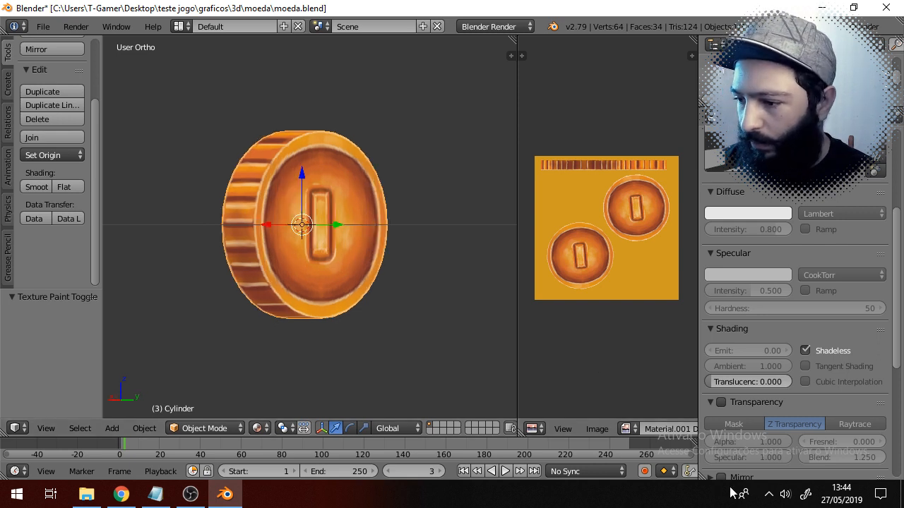
click(768, 494)
click(775, 495)
scroll(374, 224, down, 2)
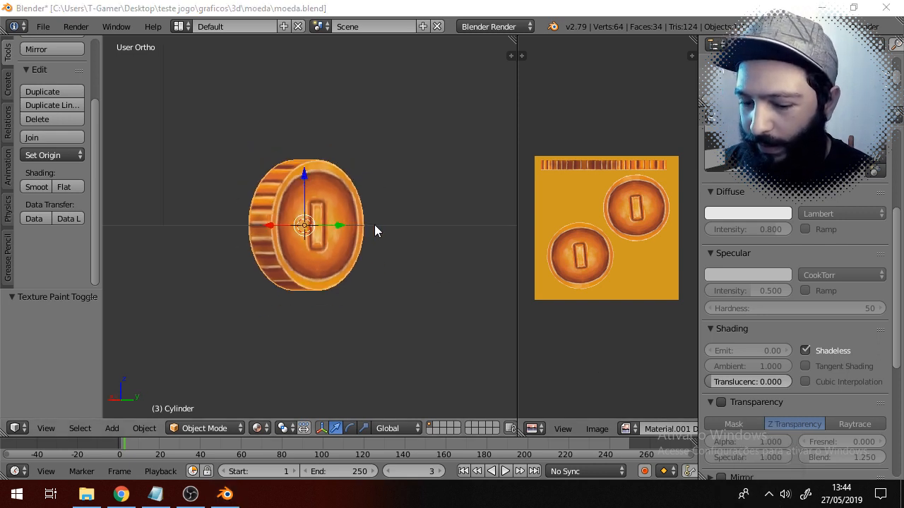
scroll(375, 225, up, 2)
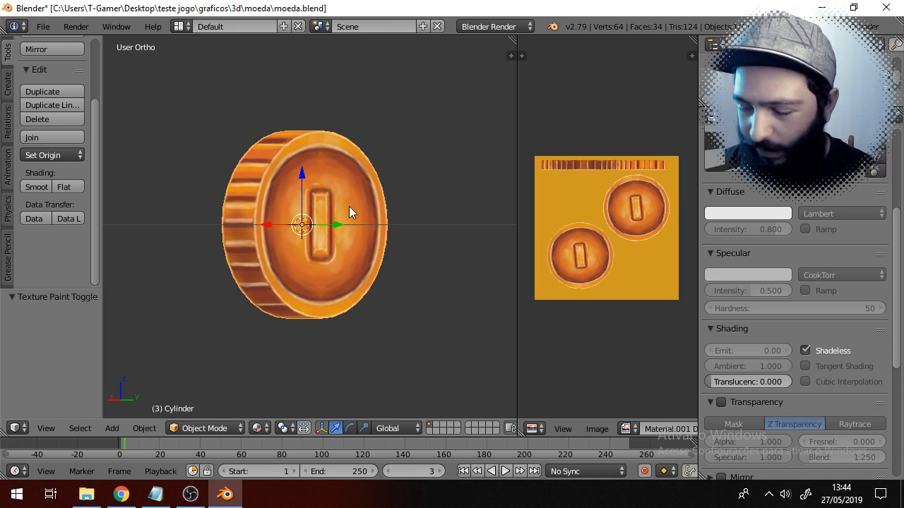
key(KP_6)
key(KP_6)
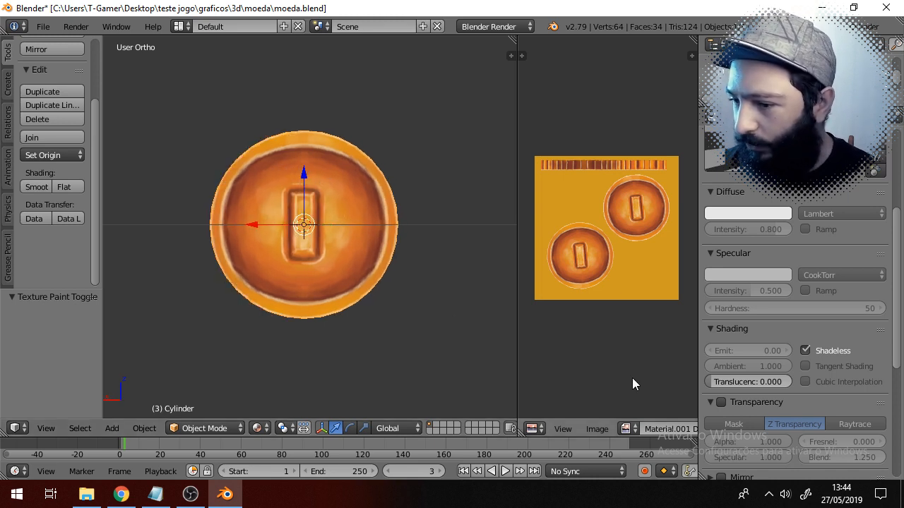
scroll(348, 272, down, 3)
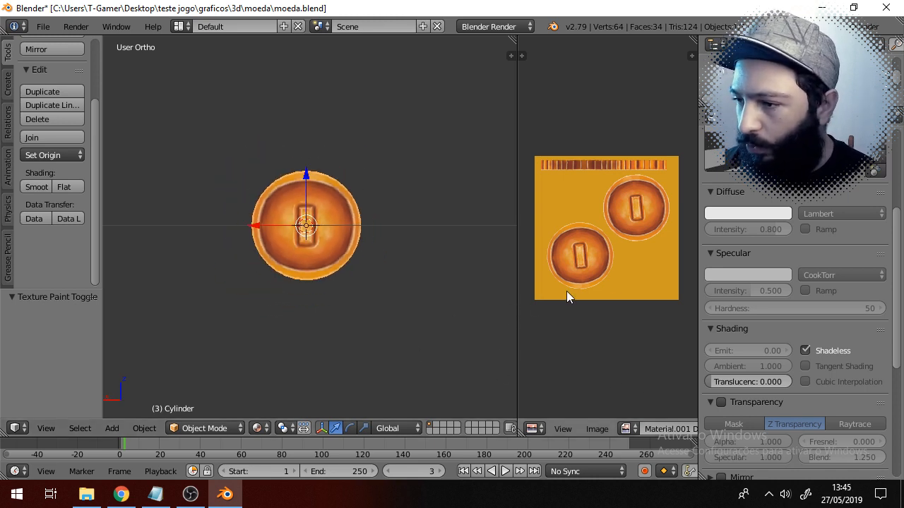
- Widen the image editor area by narrowing the Properties editor, and change it to a Dope Sheet
drag(698, 232, 803, 216)
drag(834, 216, 851, 216)
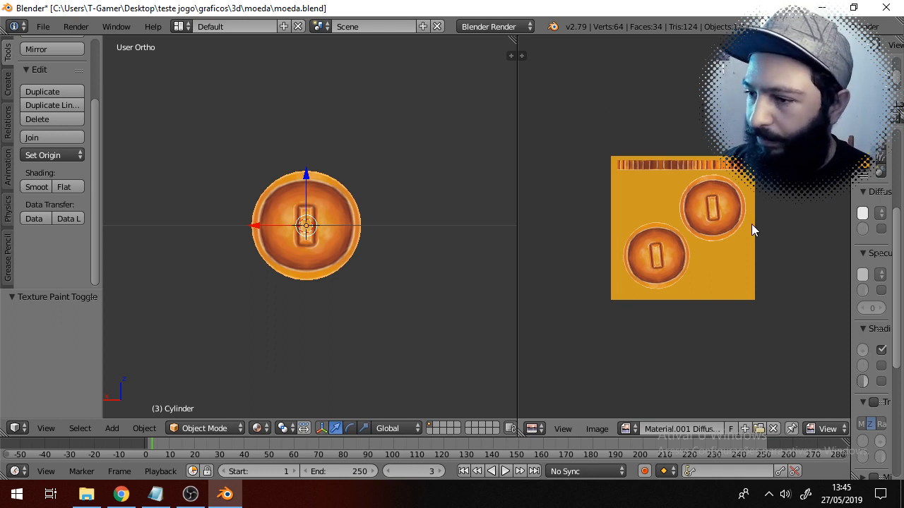
click(534, 428)
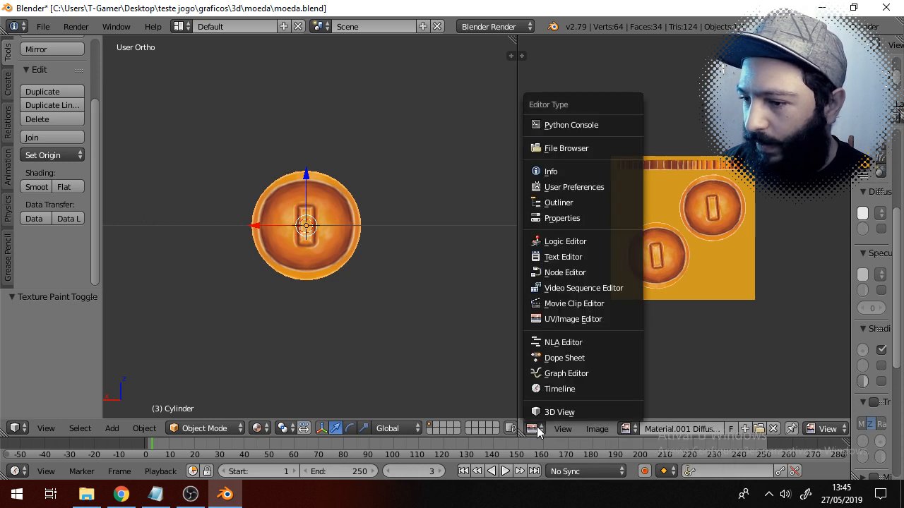
click(563, 360)
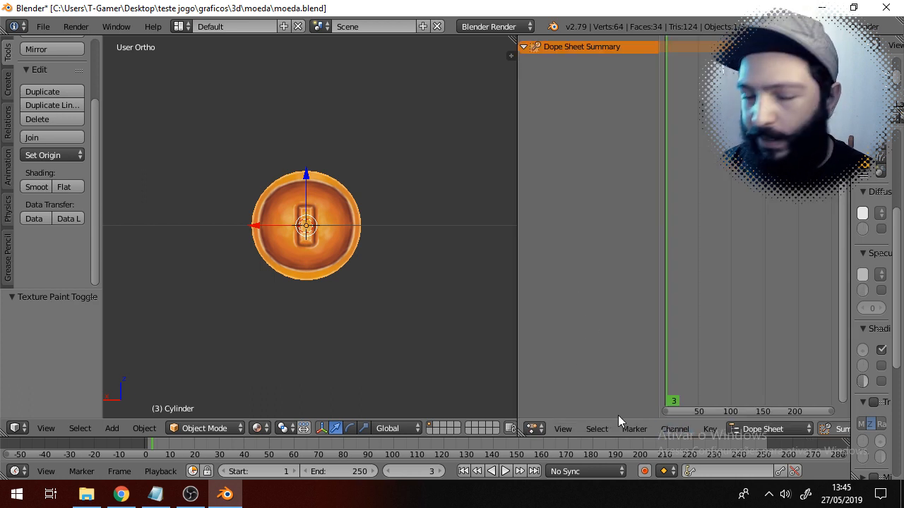
- Make the timeline area taller and scrub the current frame in the Dope Sheet and timeline to frame 112
drag(681, 143, 681, 179)
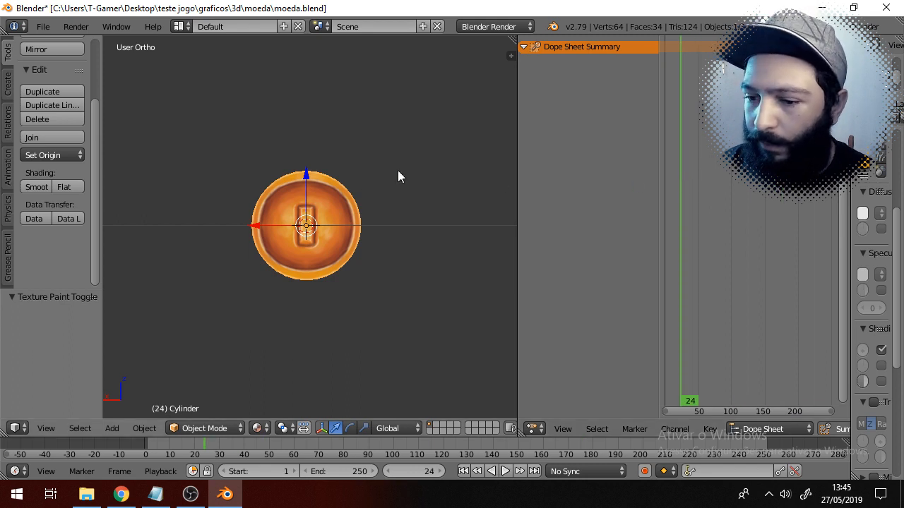
drag(724, 268, 760, 255)
drag(514, 437, 514, 401)
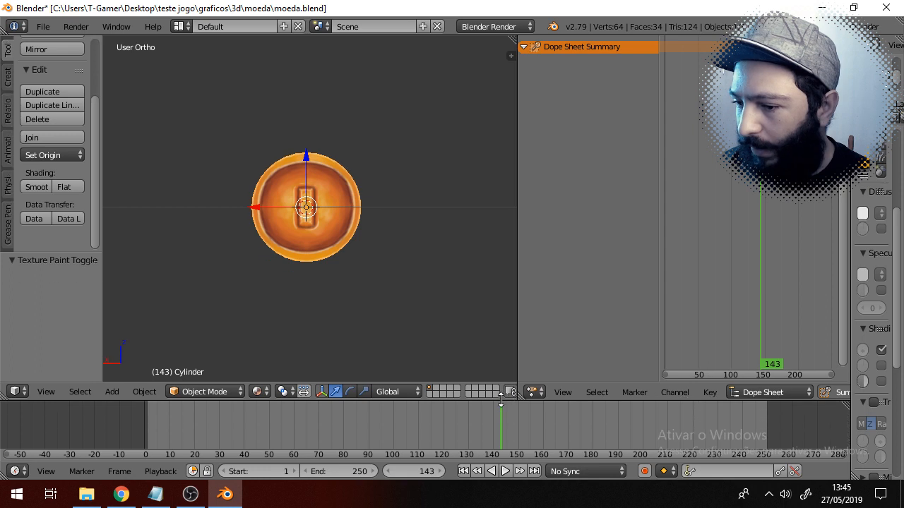
mouse_move(424, 425)
mouse_down()
mouse_move(228, 416)
mouse_move(545, 408)
mouse_move(296, 426)
mouse_move(424, 426)
mouse_up()
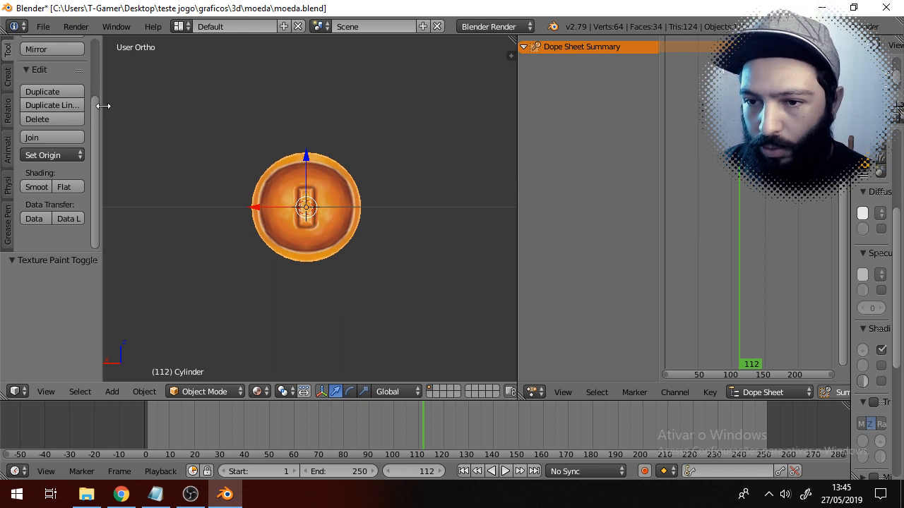
- Hide the tool shelf and split the 3D view vertically into two roughly equal views
drag(103, 106, 6, 111)
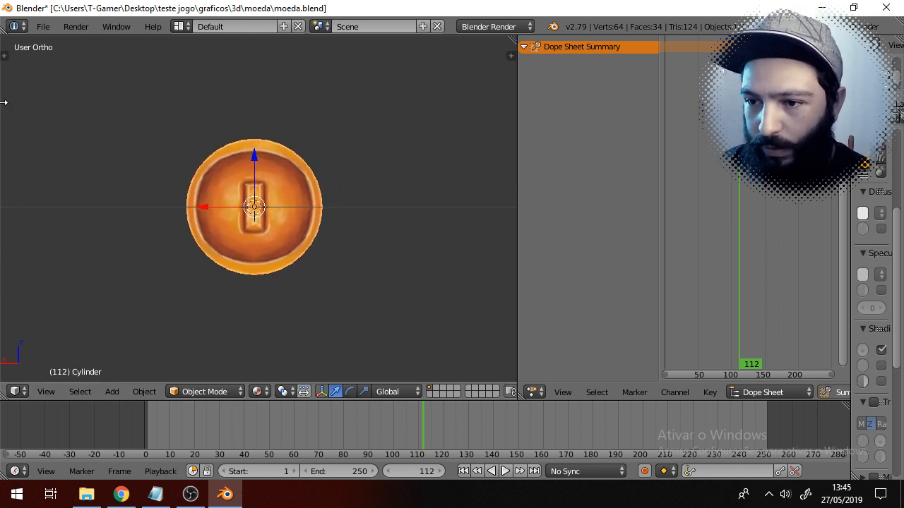
right_click(135, 38)
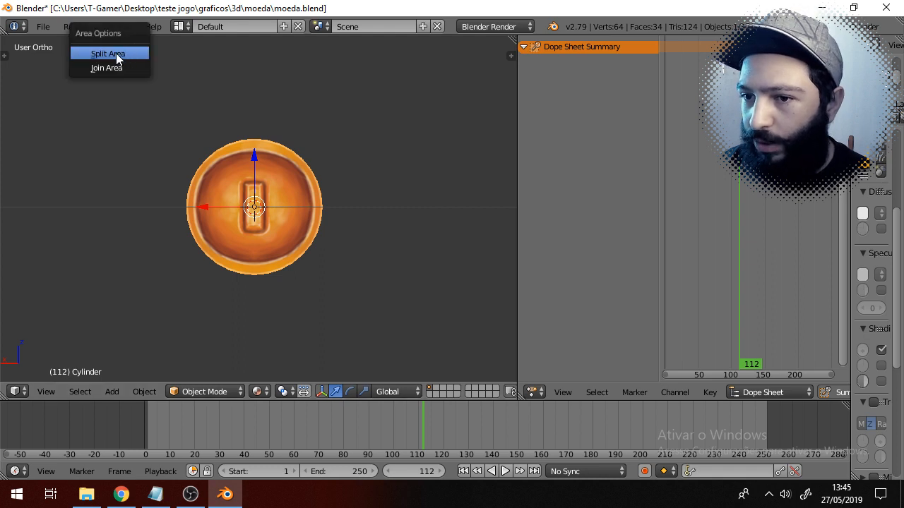
click(107, 54)
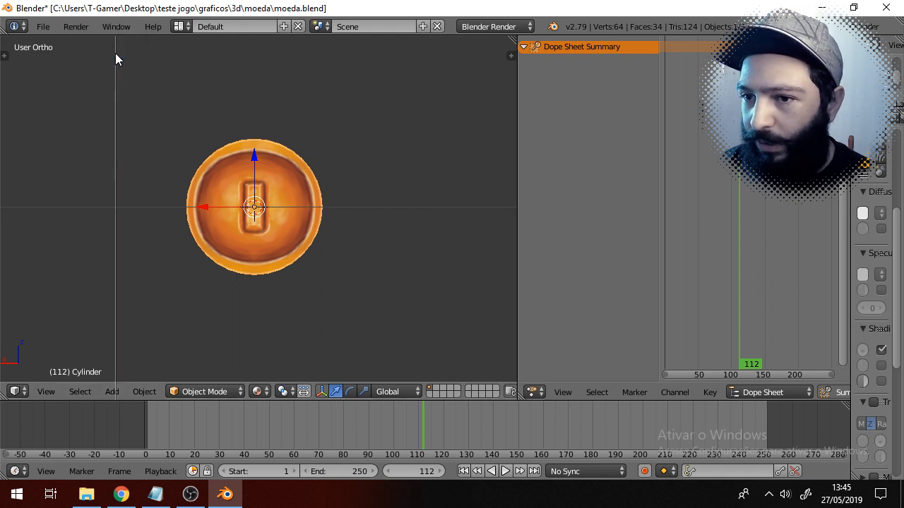
click(210, 88)
drag(209, 169, 275, 171)
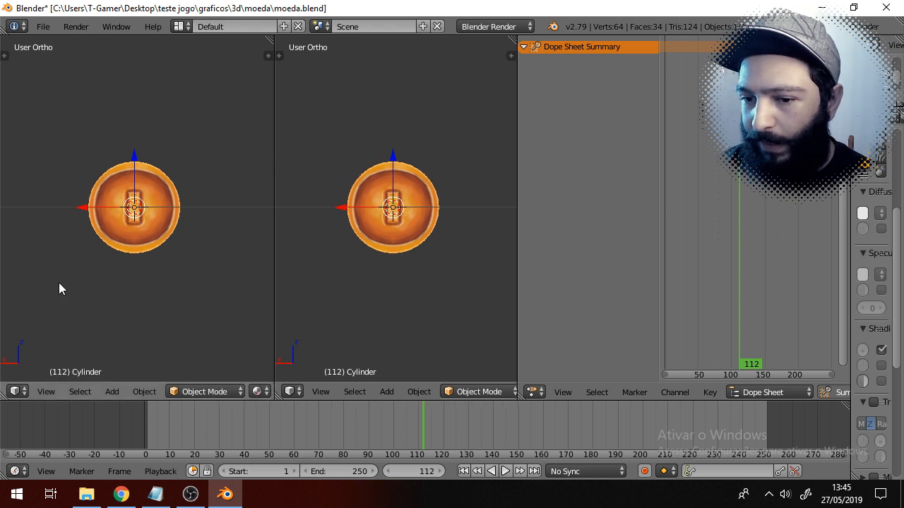
- Set the first of the two 3D views to Top view, with the coin's edge shown larger
click(47, 393)
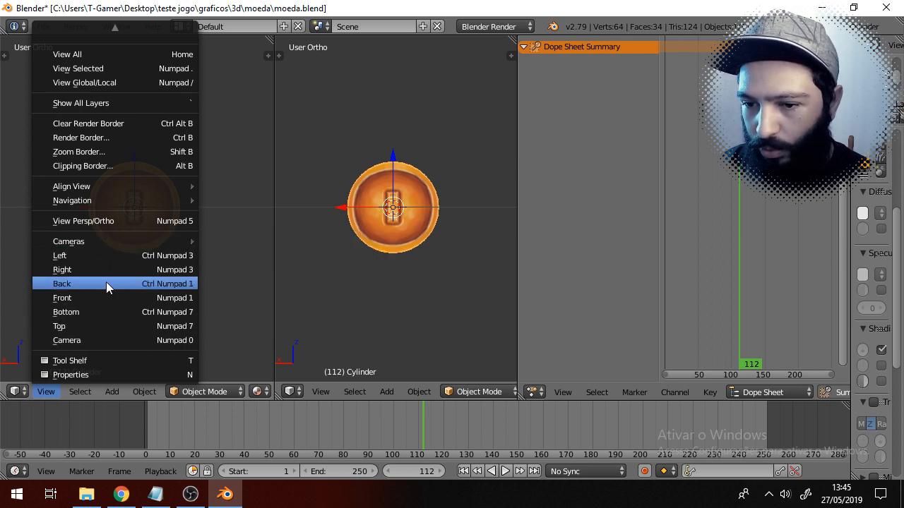
click(122, 327)
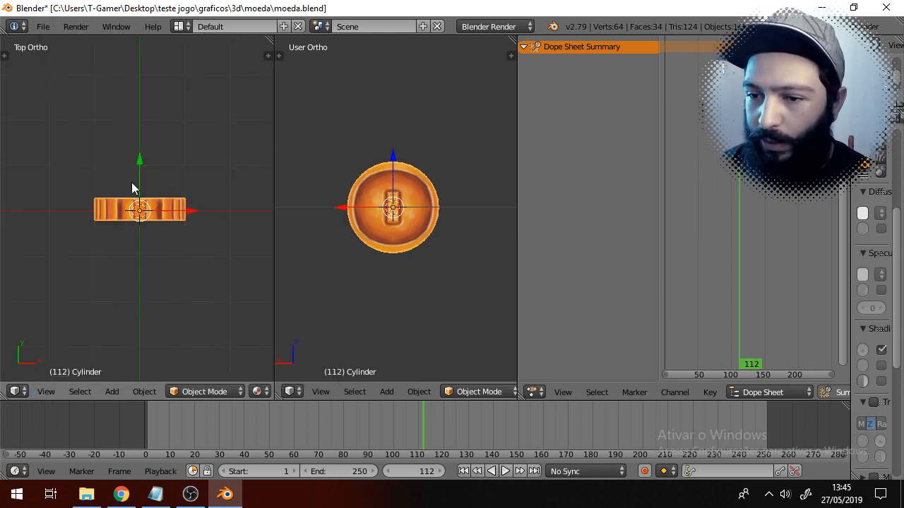
scroll(144, 219, up, 2)
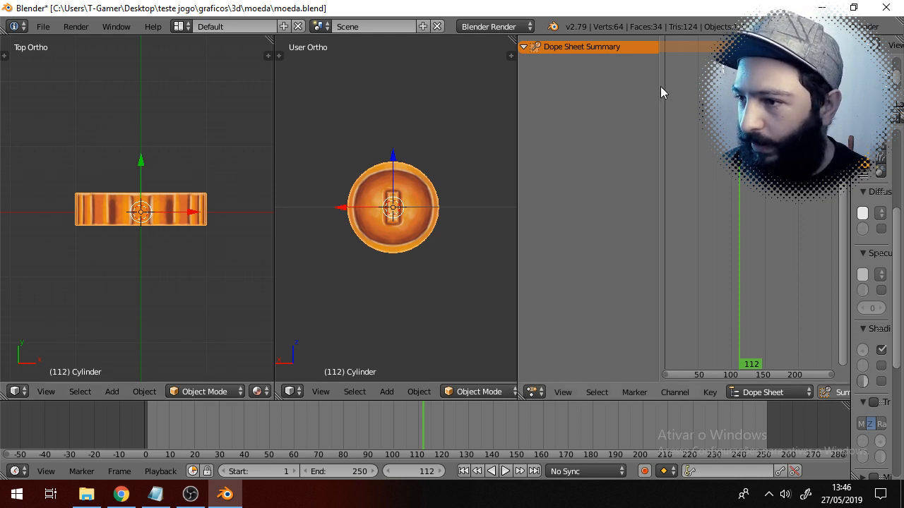
drag(664, 86, 626, 84)
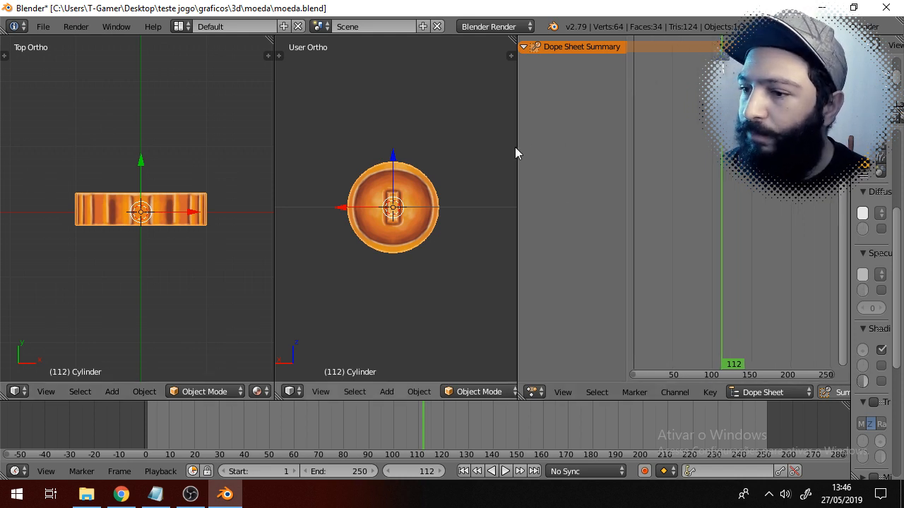
drag(515, 146, 481, 146)
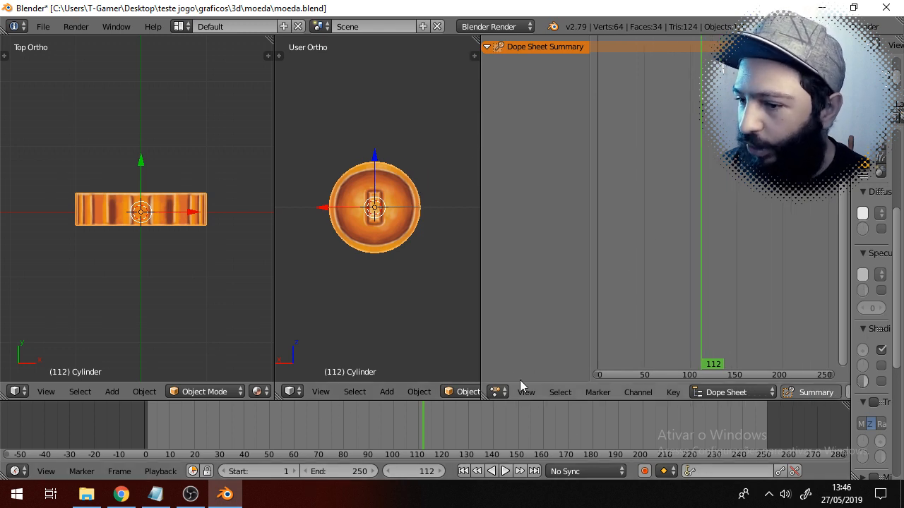
drag(498, 401, 501, 419)
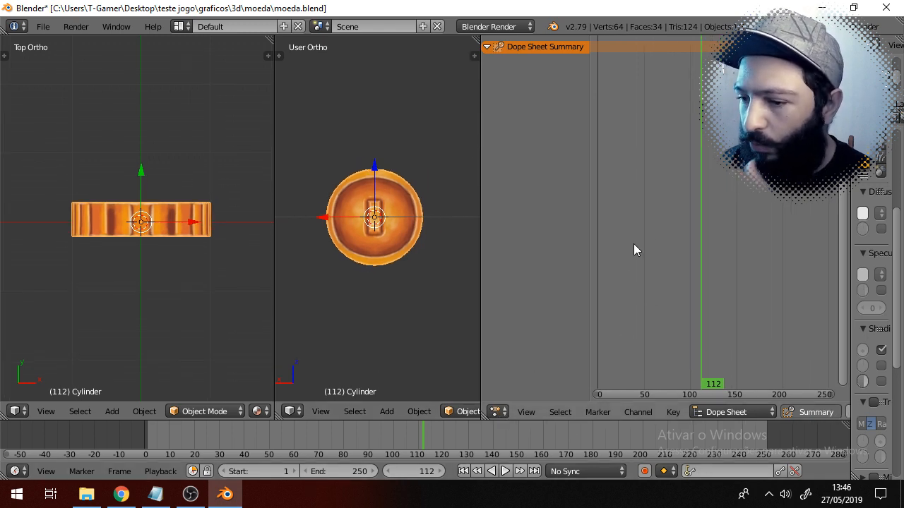
- Preview the animation playback and bring the current frame back to 1
key(alt+a)
click(364, 439)
drag(364, 439, 147, 439)
key(alt+a)
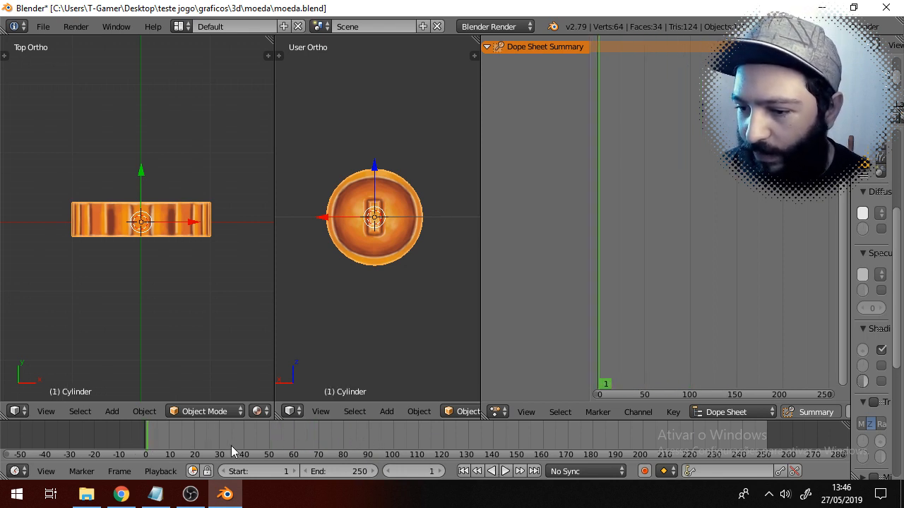
- Step the current frame forward to 3 and back to 0
click(389, 471)
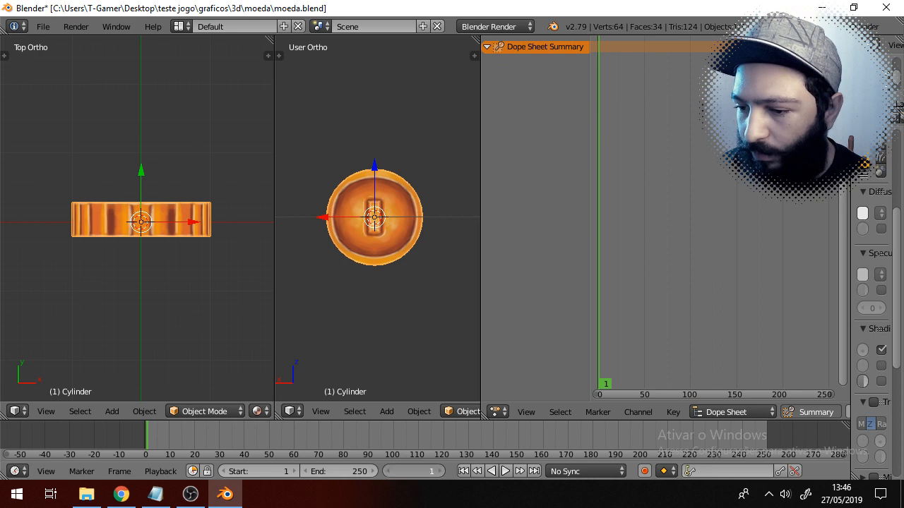
click(442, 471)
click(441, 471)
click(440, 471)
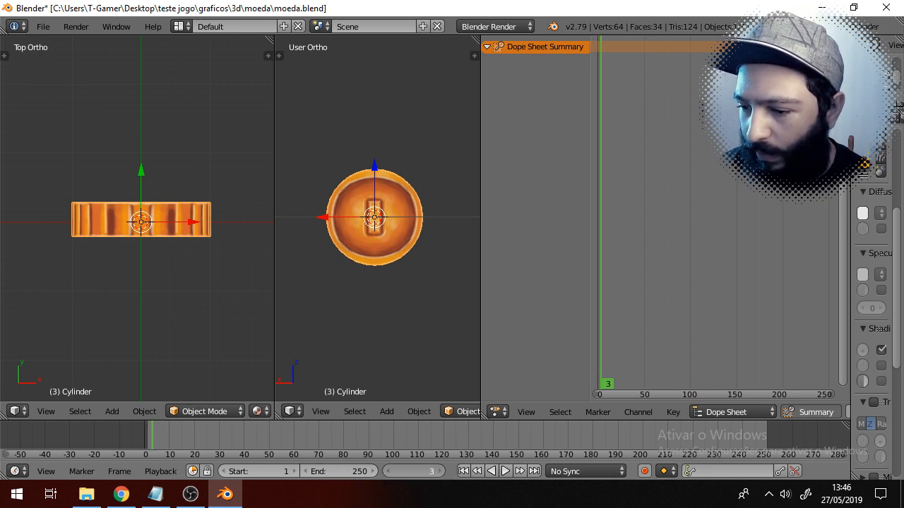
click(389, 472)
click(388, 472)
click(388, 471)
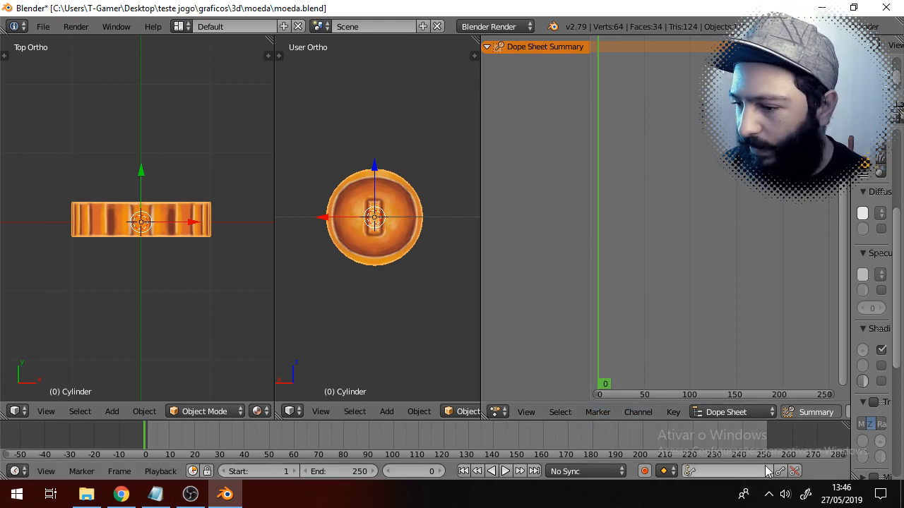
- Enable automatic keyframing, choose the LocRotScale keying set and insert a keyframe for the coin at frame 0
click(647, 473)
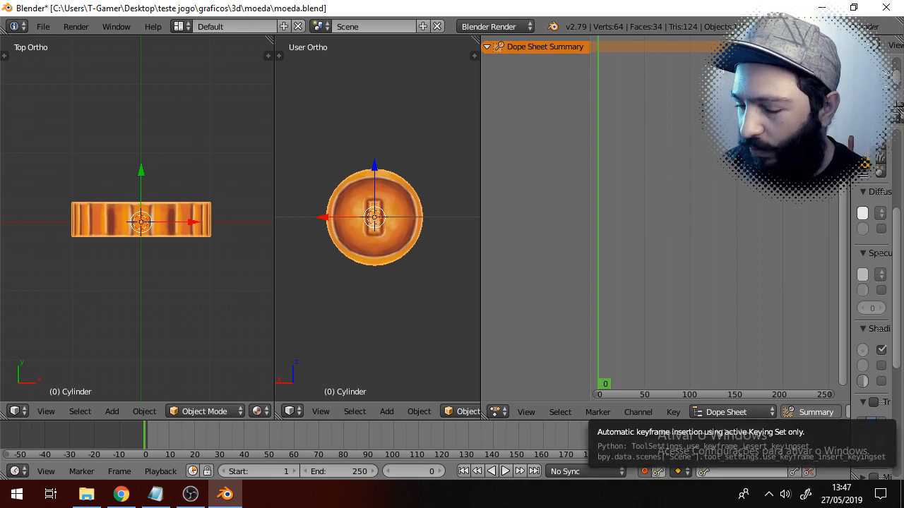
click(714, 471)
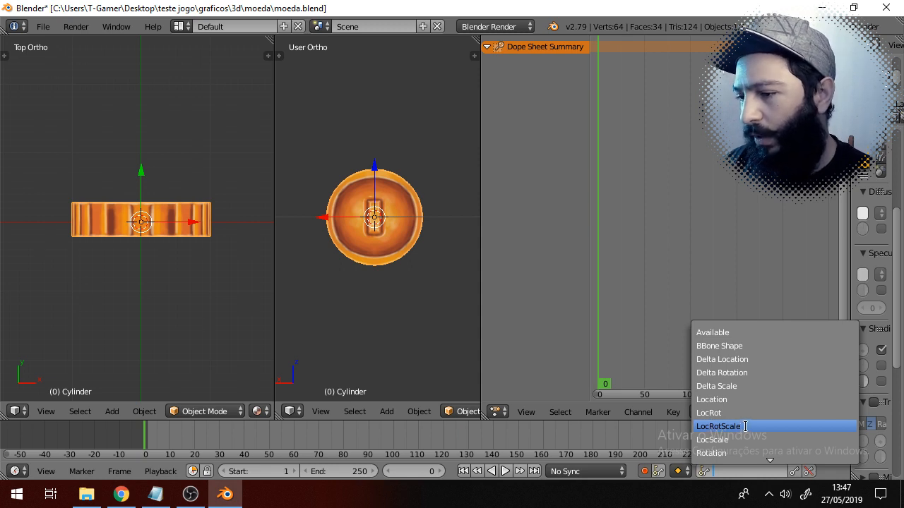
click(745, 426)
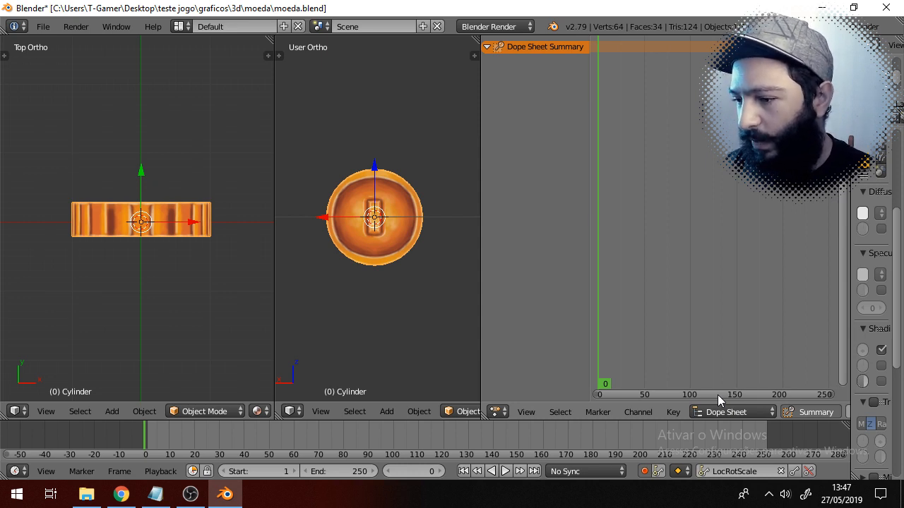
click(797, 472)
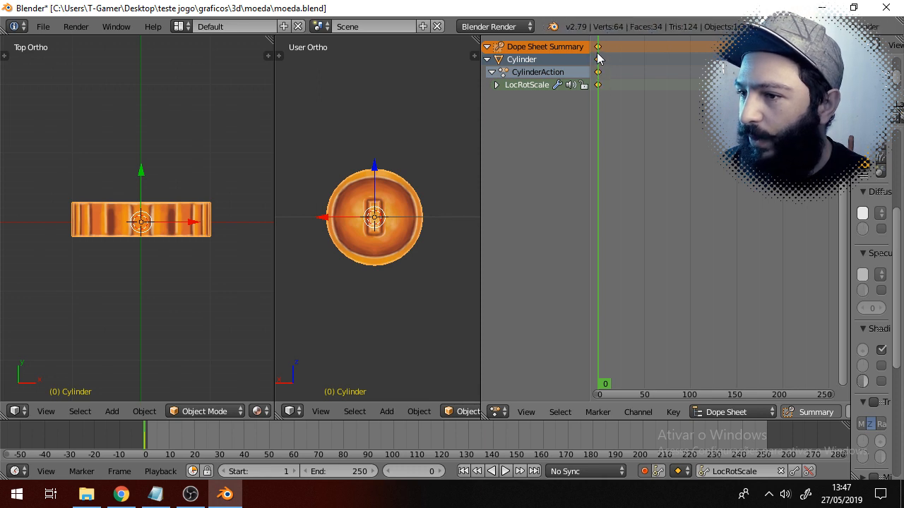
- Collapse and re-expand the Cylinder channels in the Dope Sheet, and look closer at its frame range
click(487, 59)
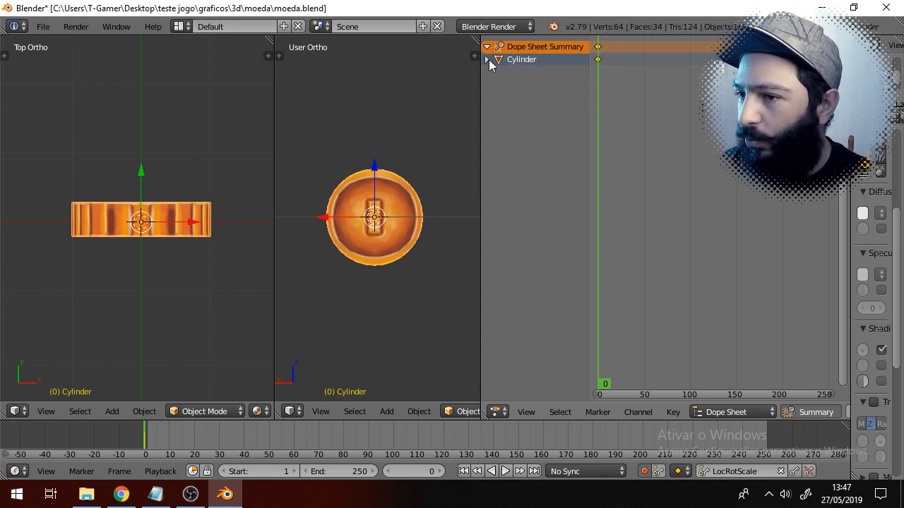
click(486, 59)
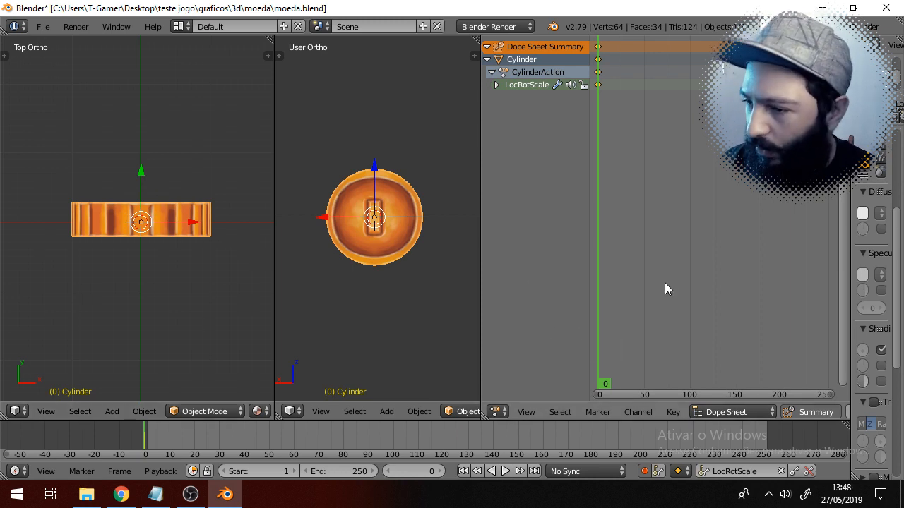
scroll(664, 283, up, 4)
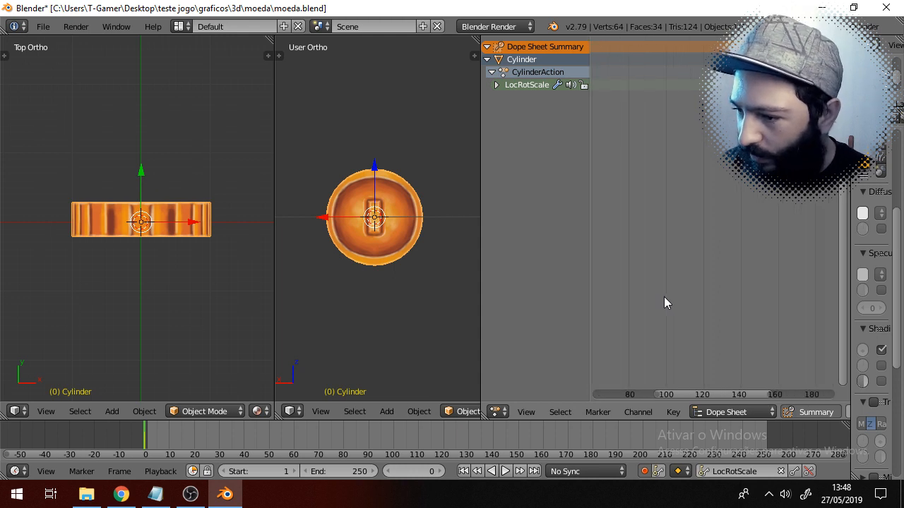
- Move the current frame to 30 and insert a LocRotScale keyframe for the coin there
scroll(664, 302, up, 2)
drag(709, 390, 623, 396)
key(alt+a)
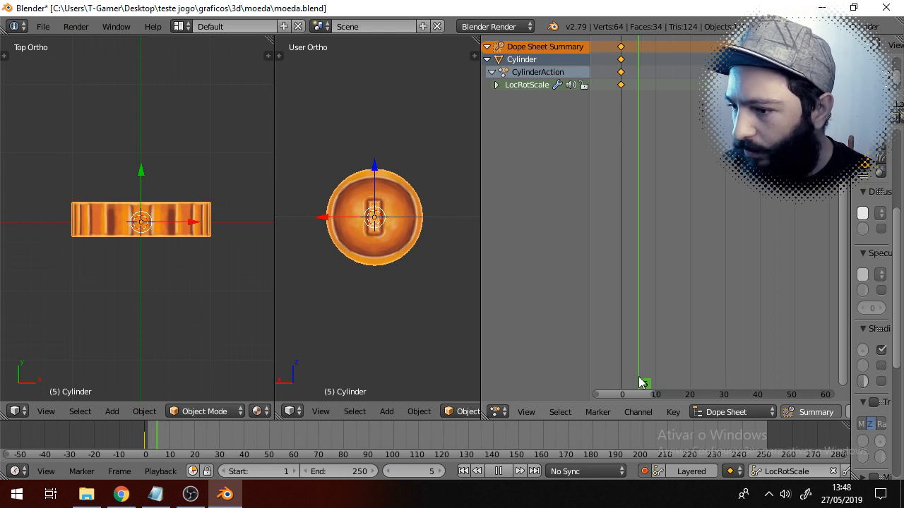
drag(639, 377, 726, 384)
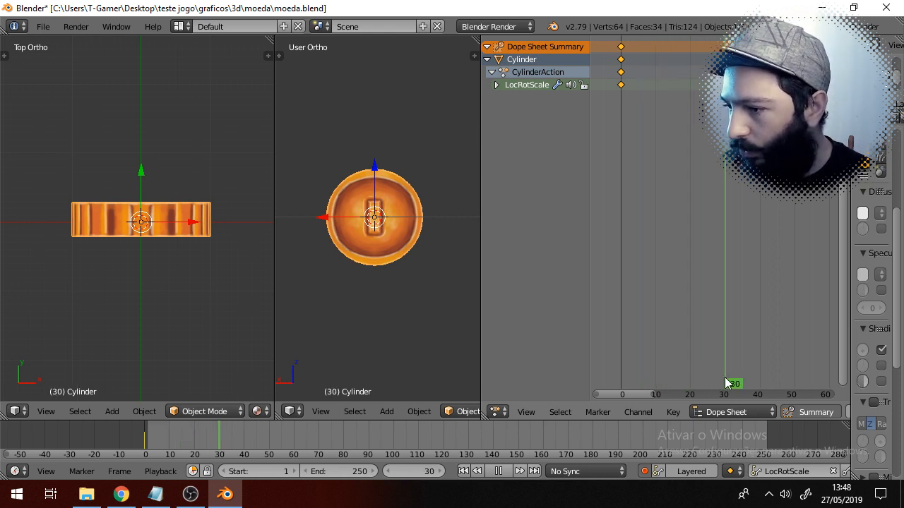
key(alt+a)
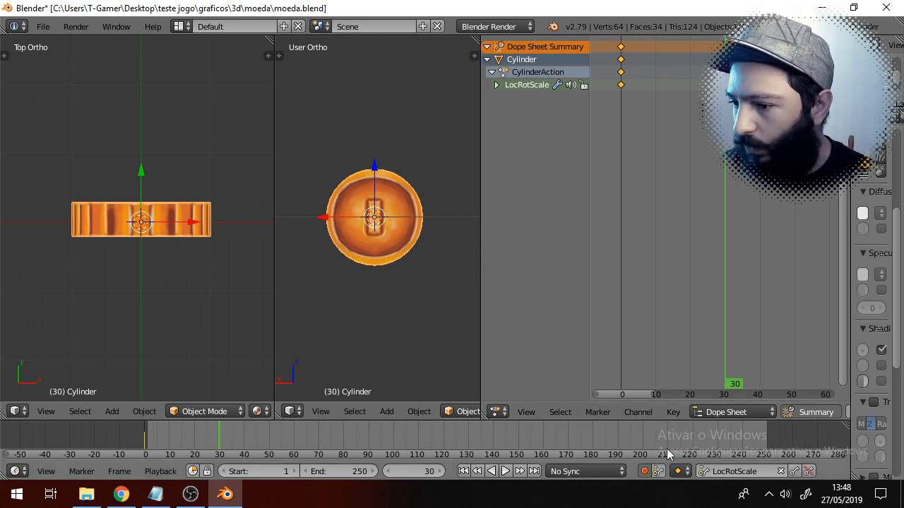
click(799, 474)
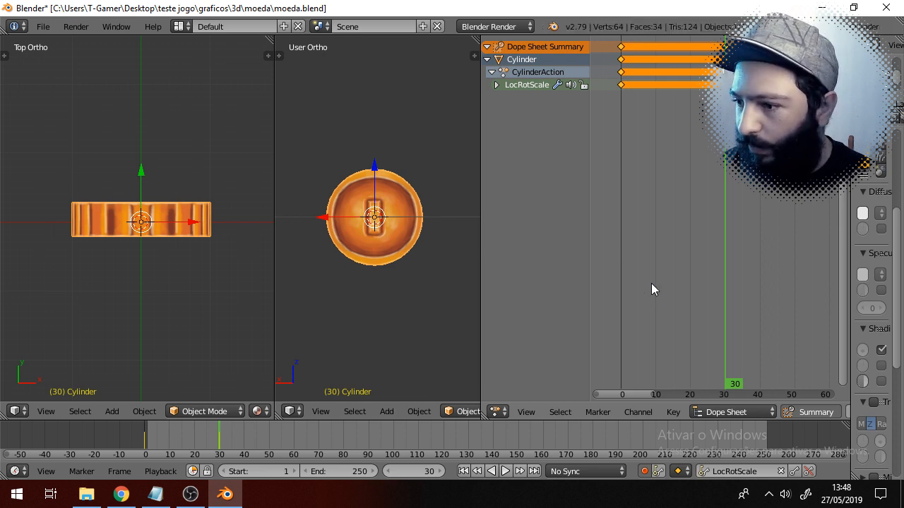
- Go to frame 15 and rotate the coin a quarter turn in the top view to auto-key the rotation
key(alt+a)
drag(659, 283, 674, 285)
key(alt+a)
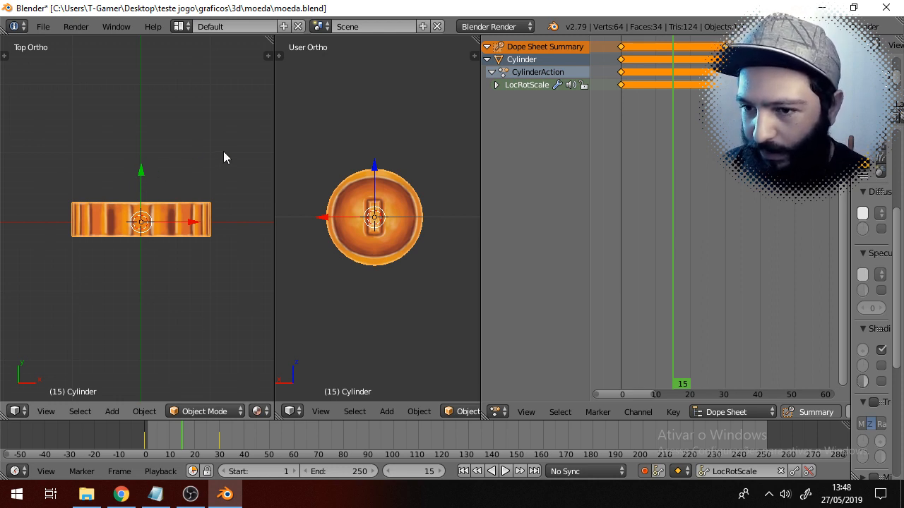
key(r)
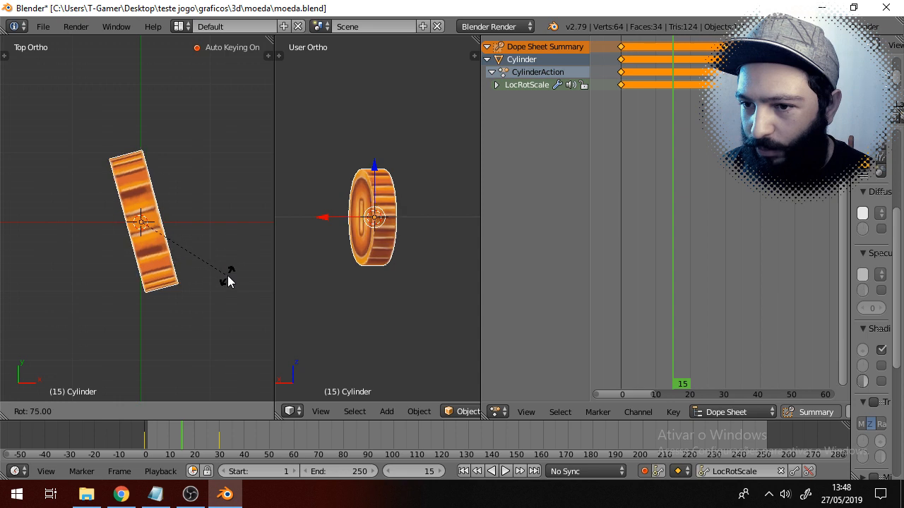
click(219, 320)
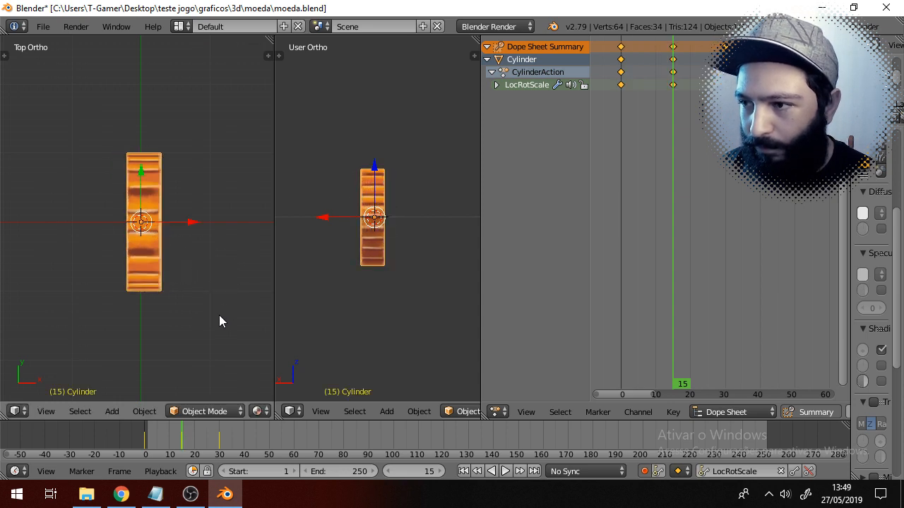
- Scrub the coin's rotation up to frame 24 and delete the keyframe at frame 30
key(alt+a)
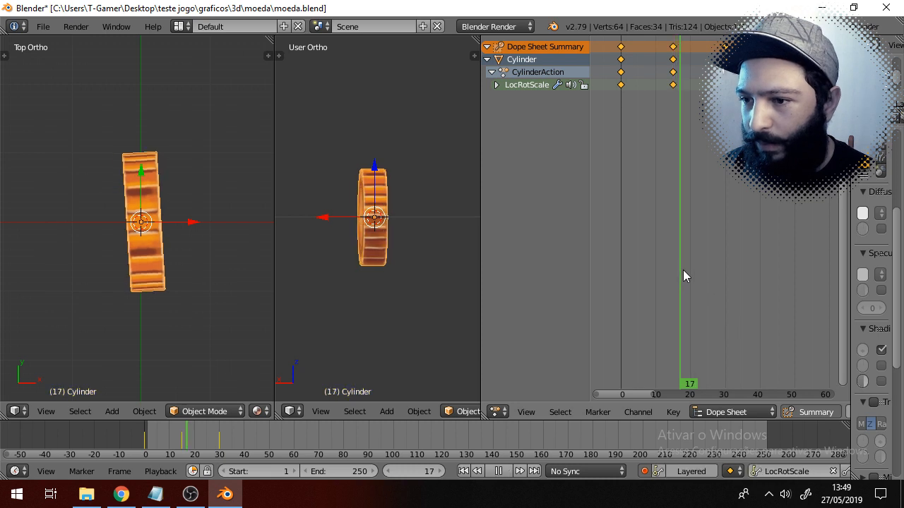
drag(685, 270, 704, 219)
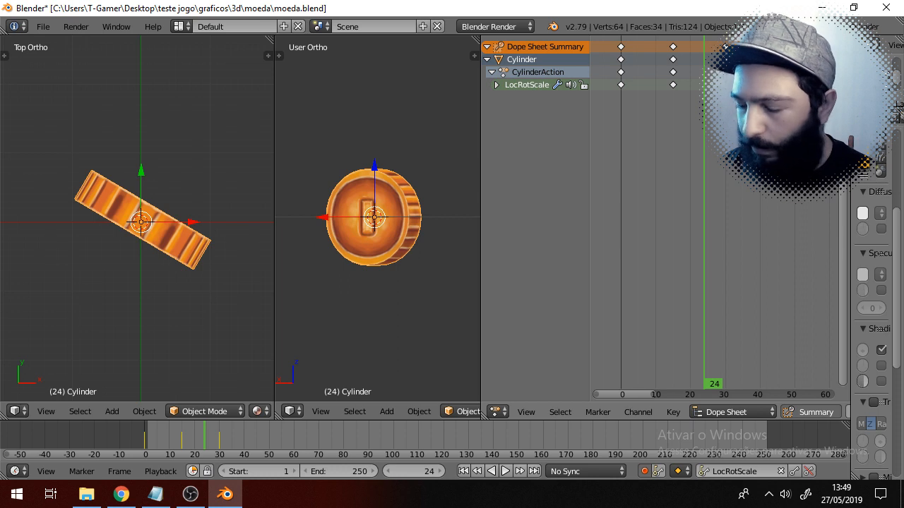
key(b)
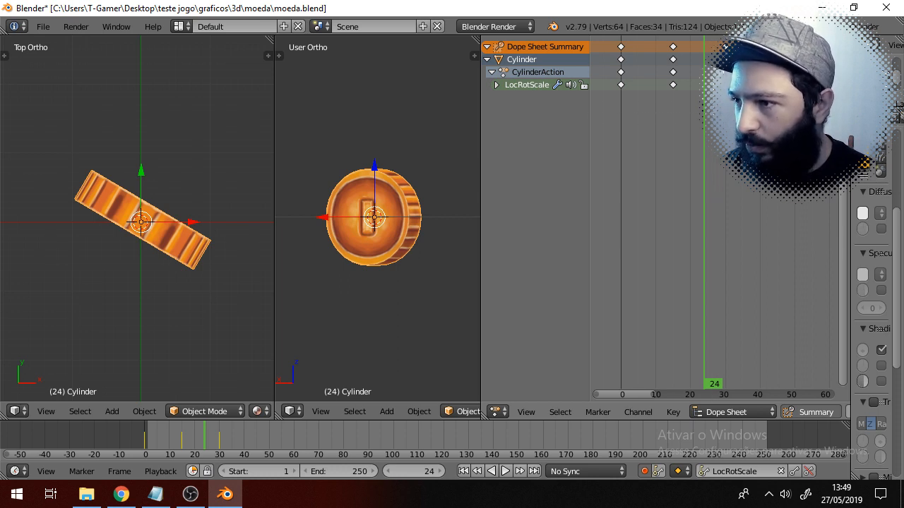
drag(737, 68, 742, 69)
key(x)
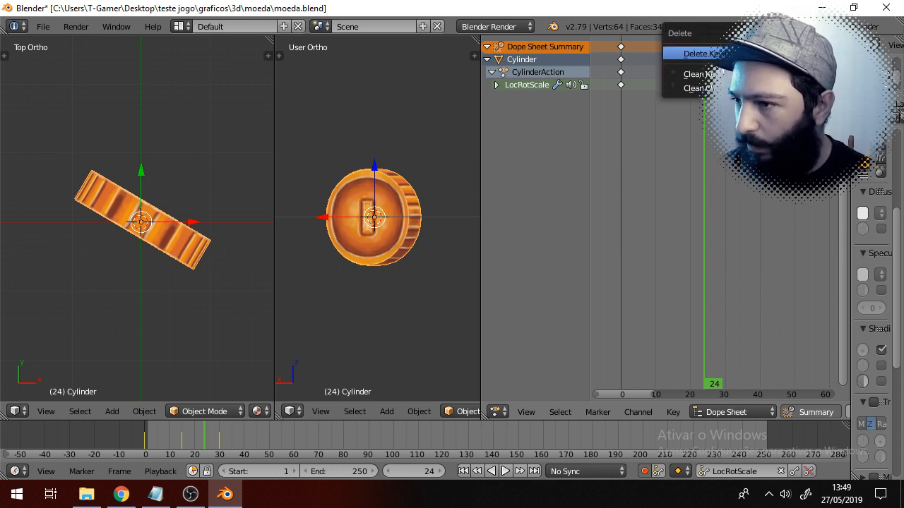
click(719, 53)
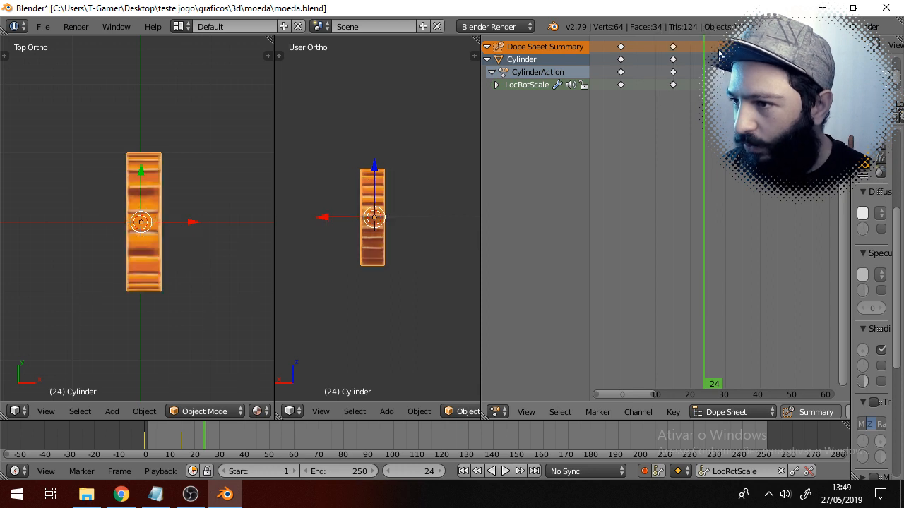
- Go to frame 30 and rotate the coin a further quarter turn in the top view to auto-key it
mouse_move(695, 210)
mouse_down()
mouse_move(620, 205)
mouse_move(724, 202)
mouse_up()
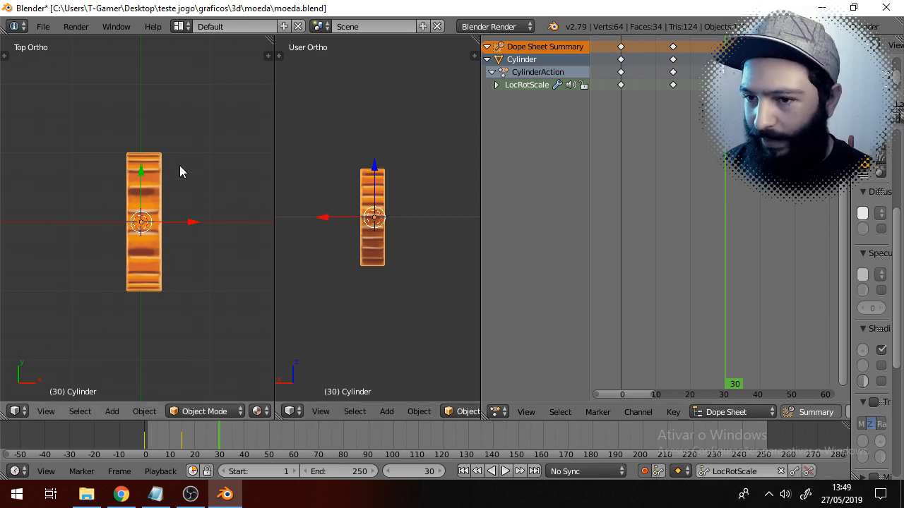
key(r)
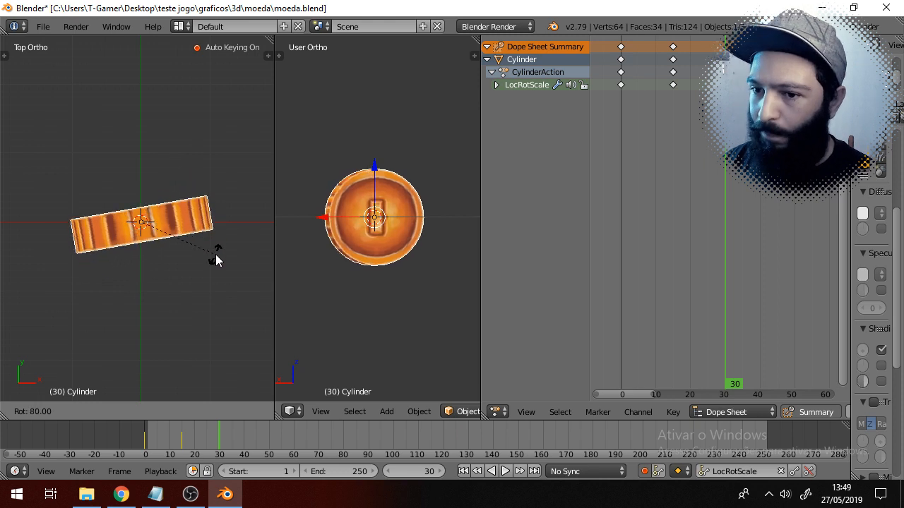
click(217, 278)
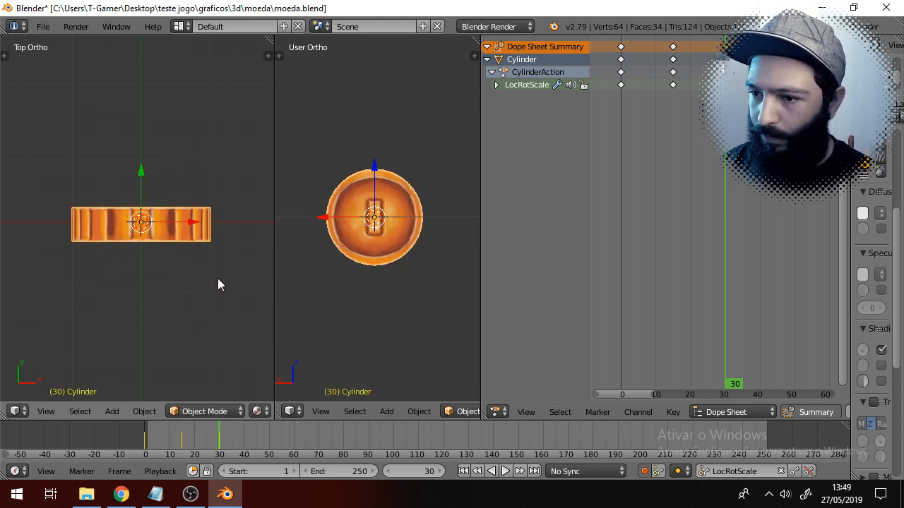
- Scrub through the coin's rotation keyframes and play the animation to check the spin
drag(704, 266, 731, 264)
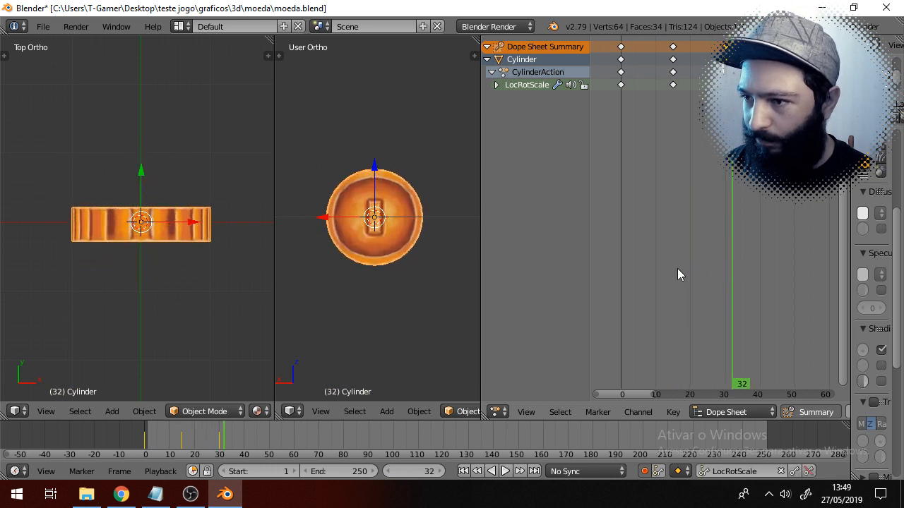
drag(622, 258, 720, 261)
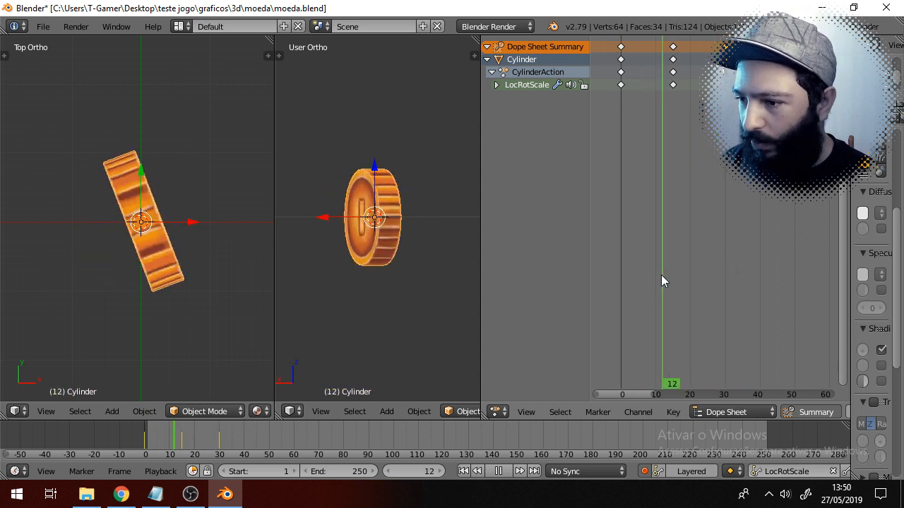
click(500, 473)
click(506, 473)
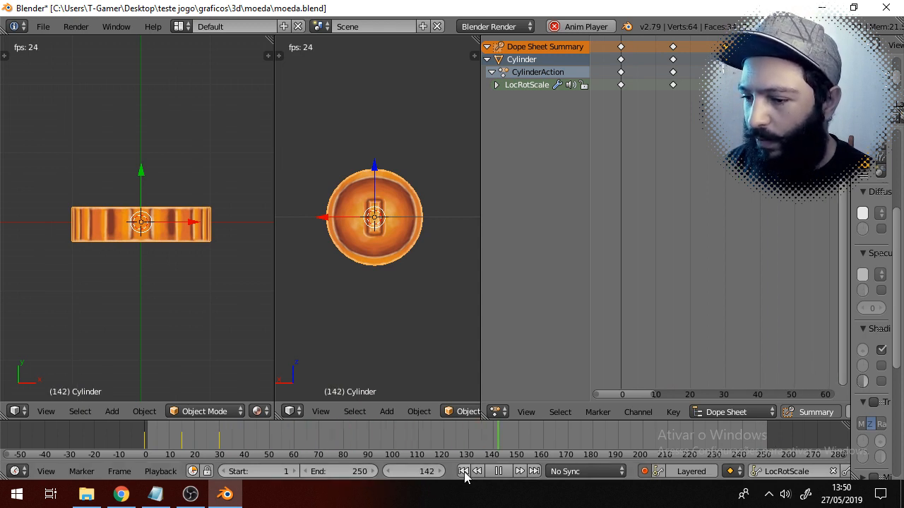
click(499, 472)
- Set the animation's end frame to 30 and play the loop to check it
drag(644, 175, 724, 165)
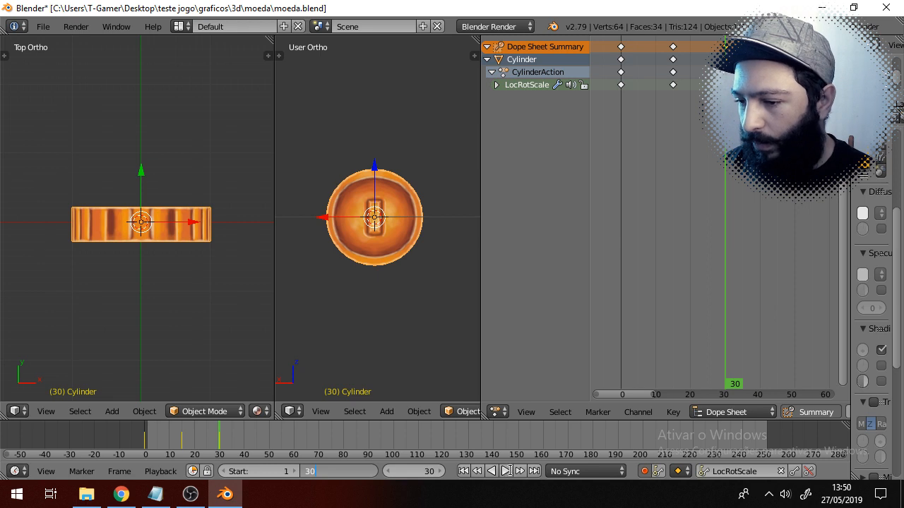
key(Return)
click(507, 471)
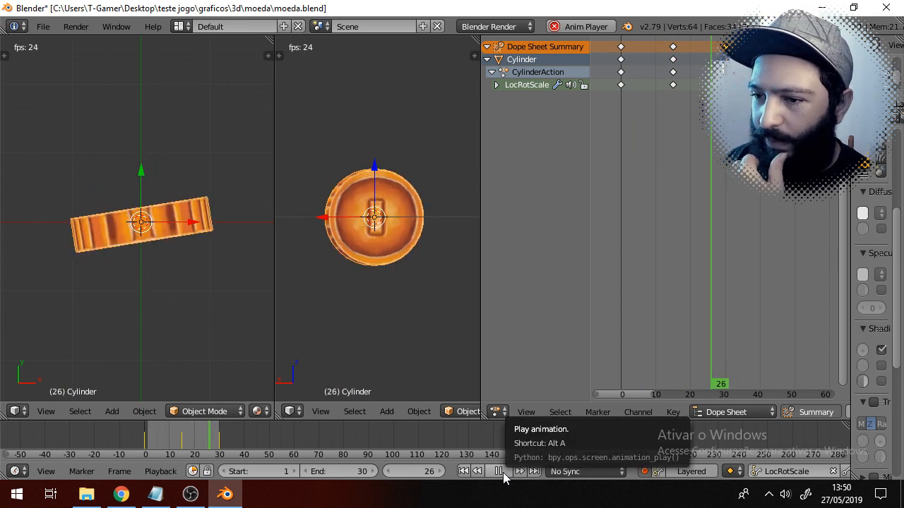
click(502, 472)
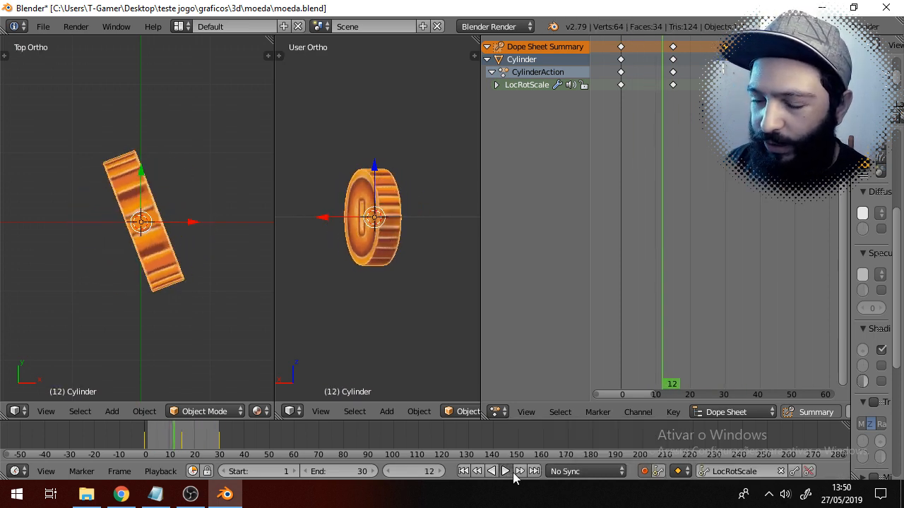
click(506, 471)
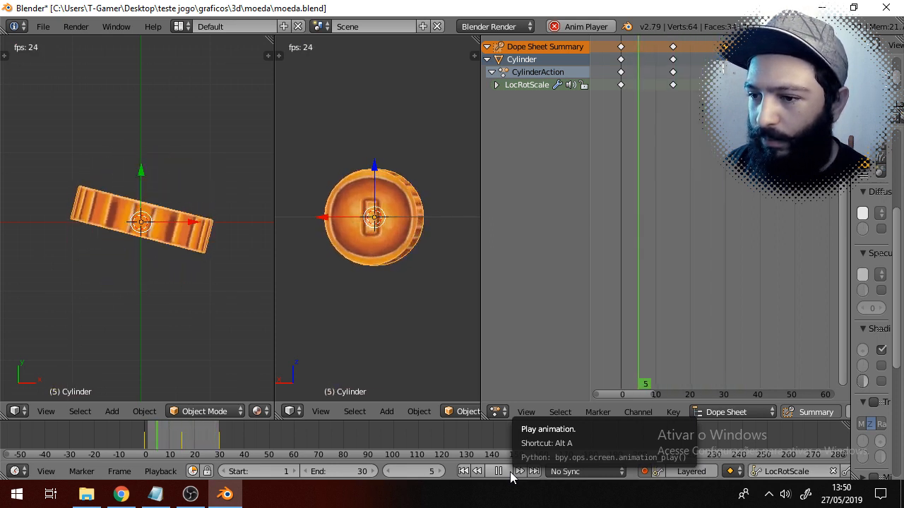
click(510, 472)
- Compare the coin's pose at frames 0 and 30 by scrubbing between them, ending at frame 37
click(620, 211)
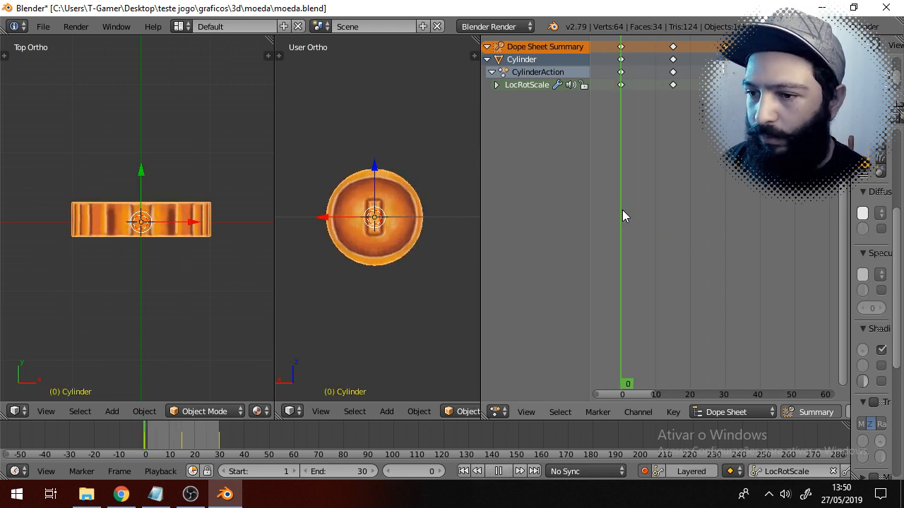
key(alt+a)
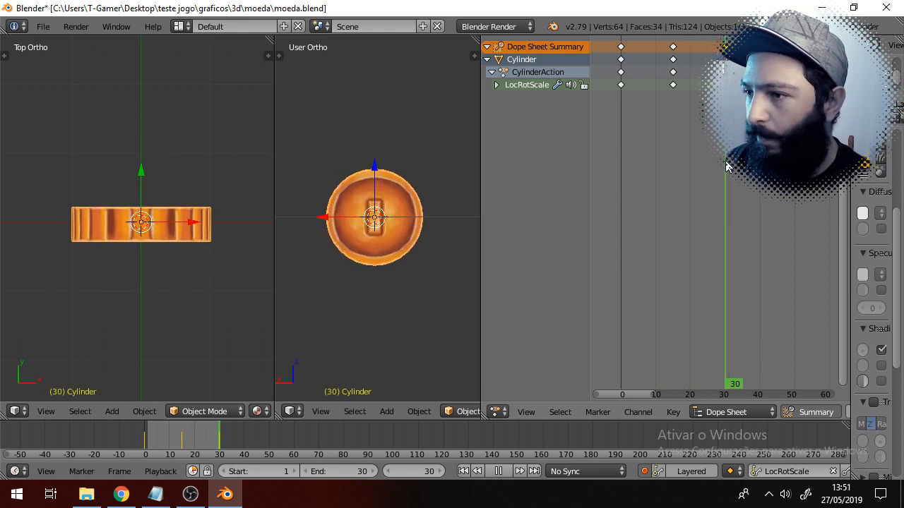
drag(727, 166, 622, 147)
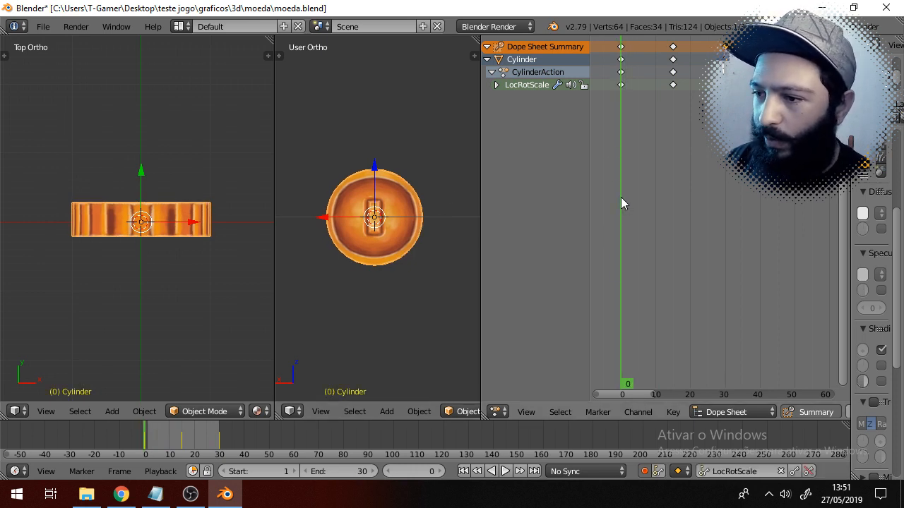
key(alt+a)
drag(623, 197, 725, 195)
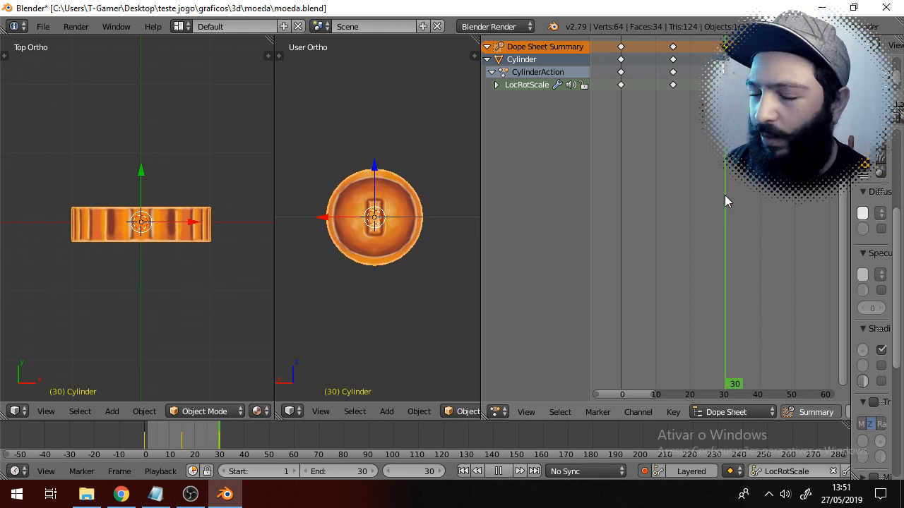
drag(730, 196, 749, 198)
key(alt+a)
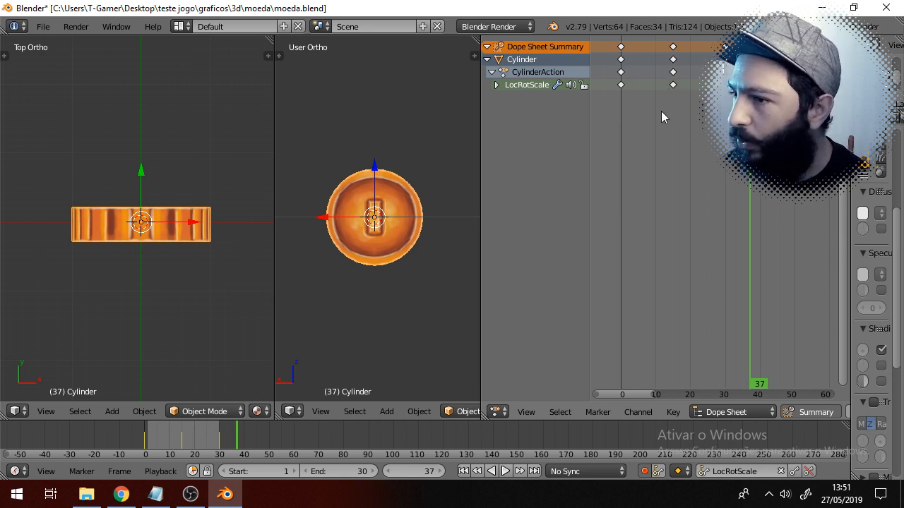
- Move the coin's frame 15 keyframe to frame 5 and its frame 30 keyframe to frame 10
drag(661, 111, 682, 44)
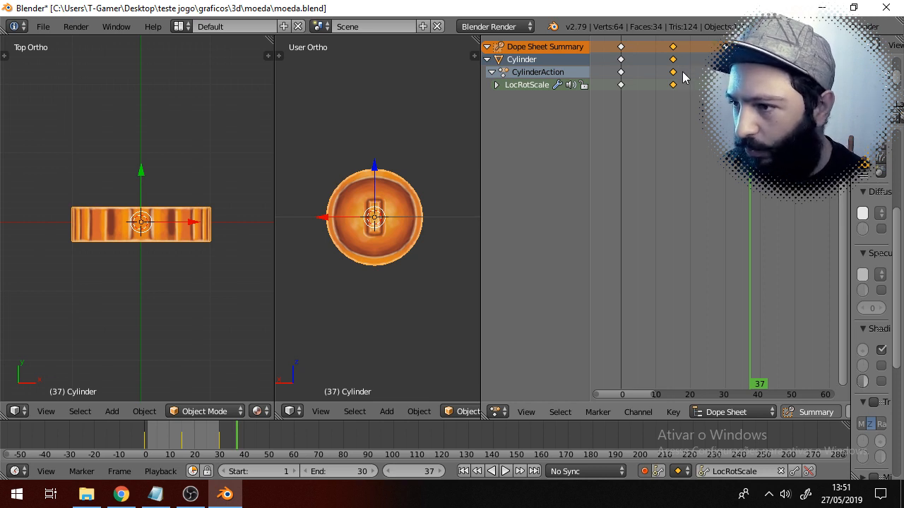
key(g)
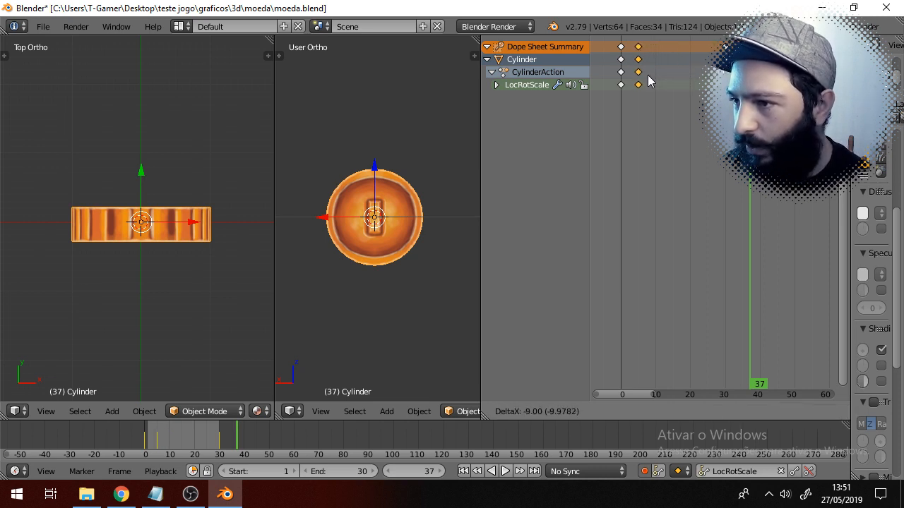
click(647, 75)
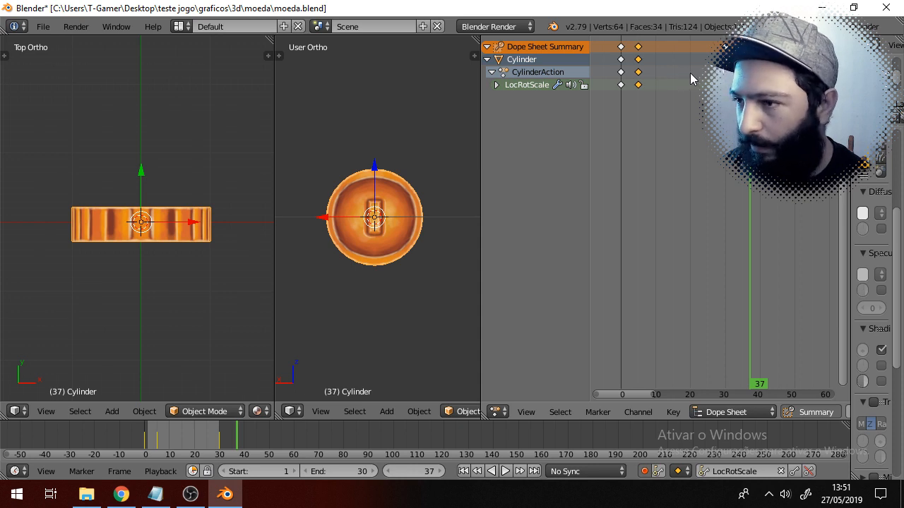
key(a)
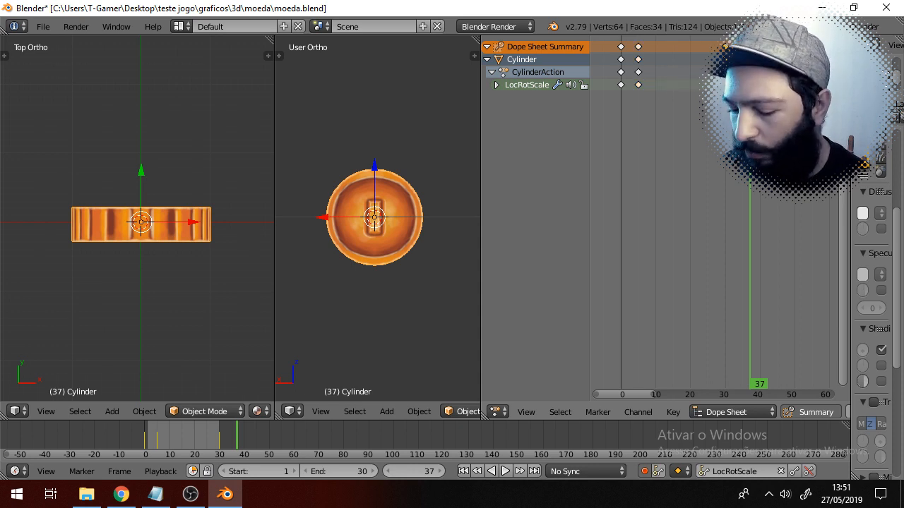
key(g)
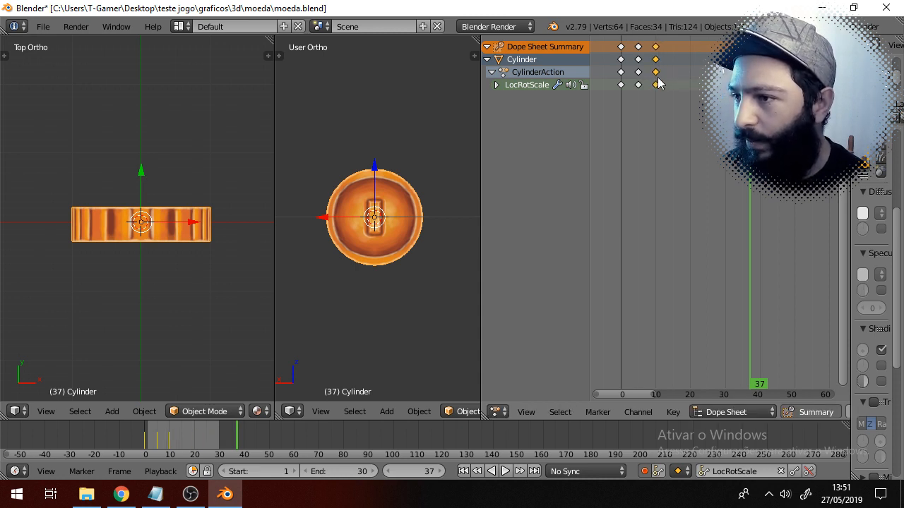
- Return to frame 0 and play the retimed spin repeatedly, scrubbing back to the start between previews
drag(734, 136, 622, 127)
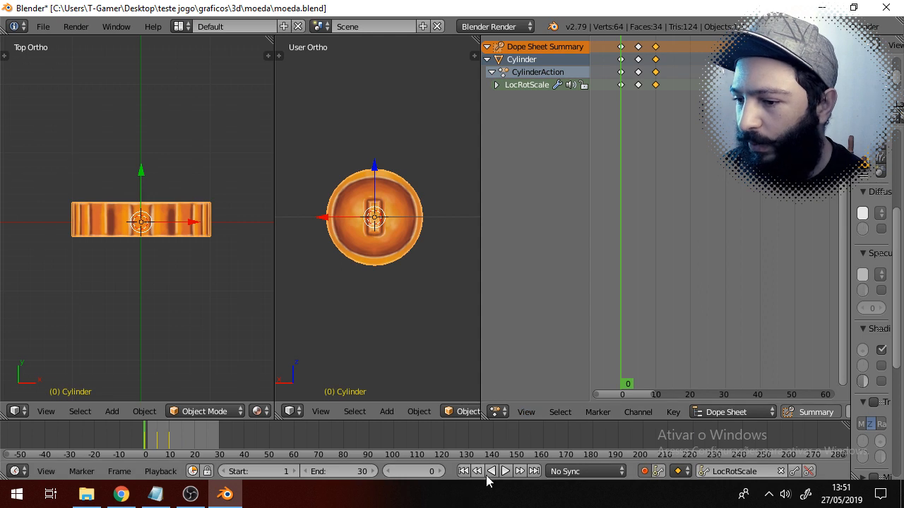
click(506, 471)
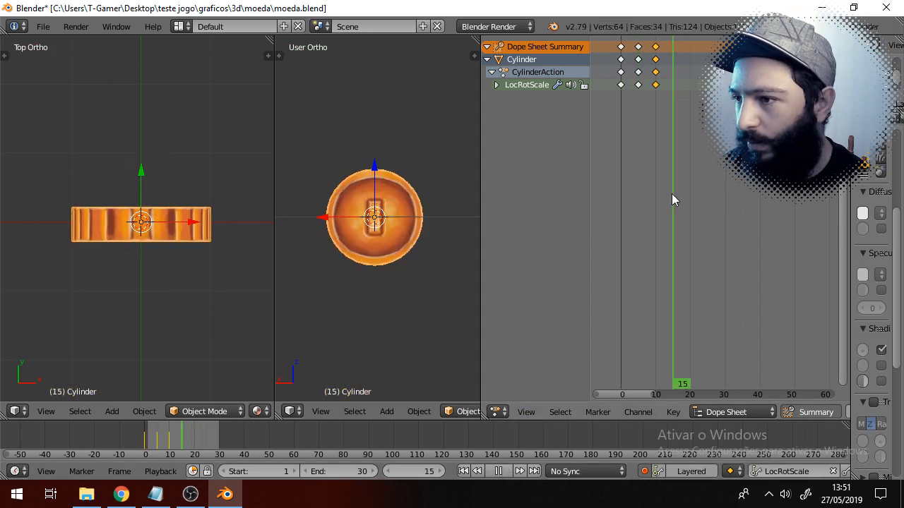
click(498, 471)
drag(656, 149, 615, 251)
click(510, 471)
click(510, 471)
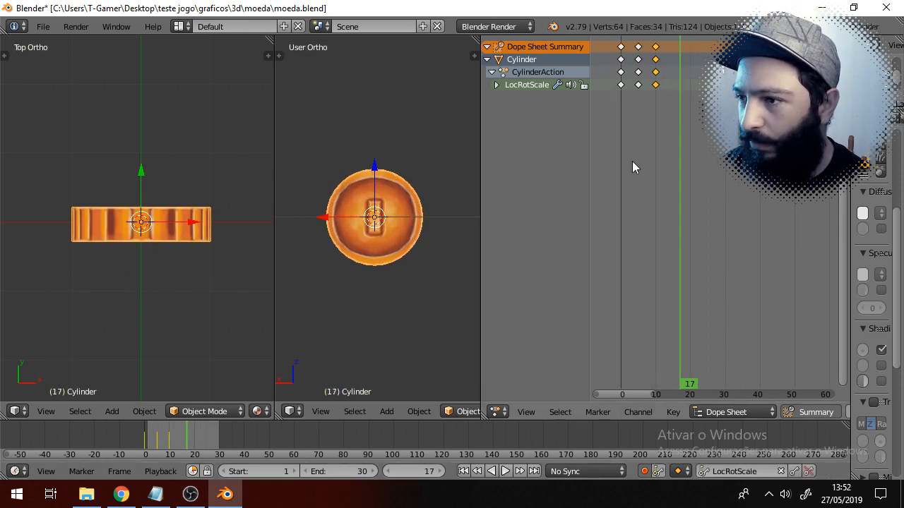
- Go to frame 15 and rotate the coin a quarter turn in the top view to auto-key that pose
mouse_move(675, 123)
mouse_down()
mouse_move(626, 126)
mouse_move(673, 125)
mouse_up()
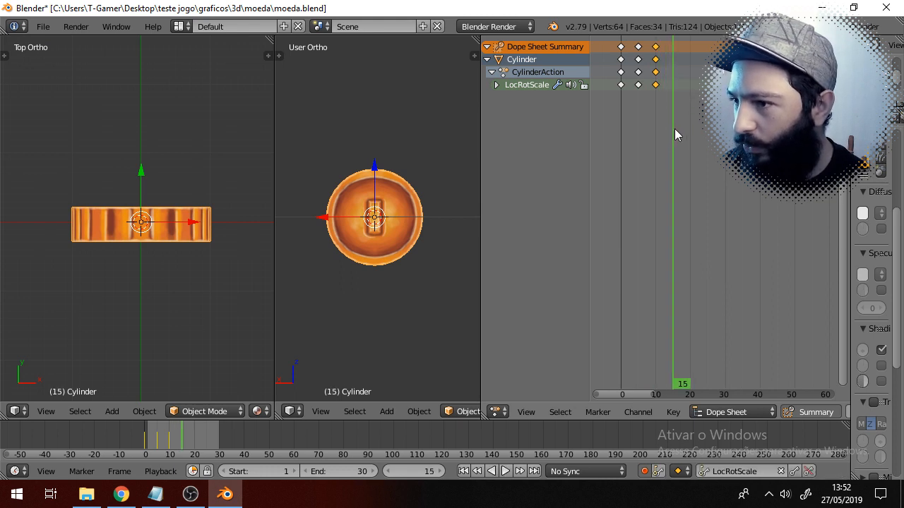
key(alt+a)
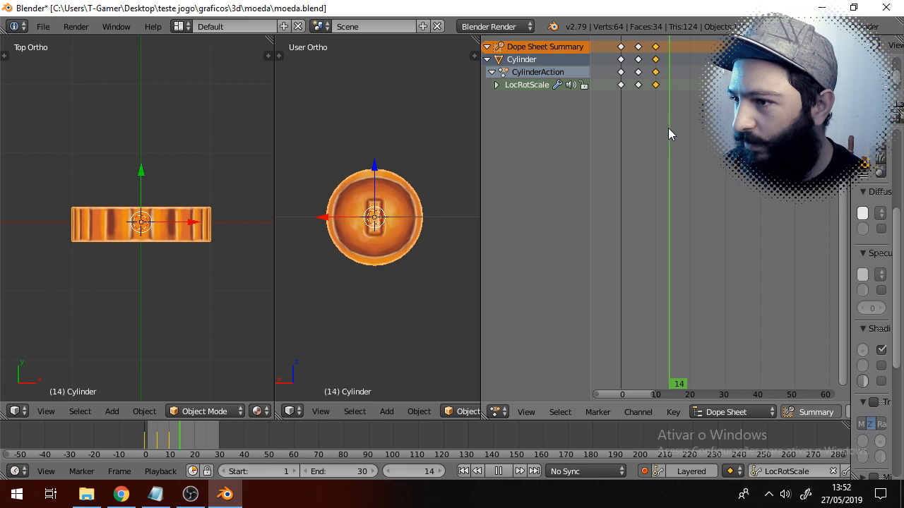
key(Escape)
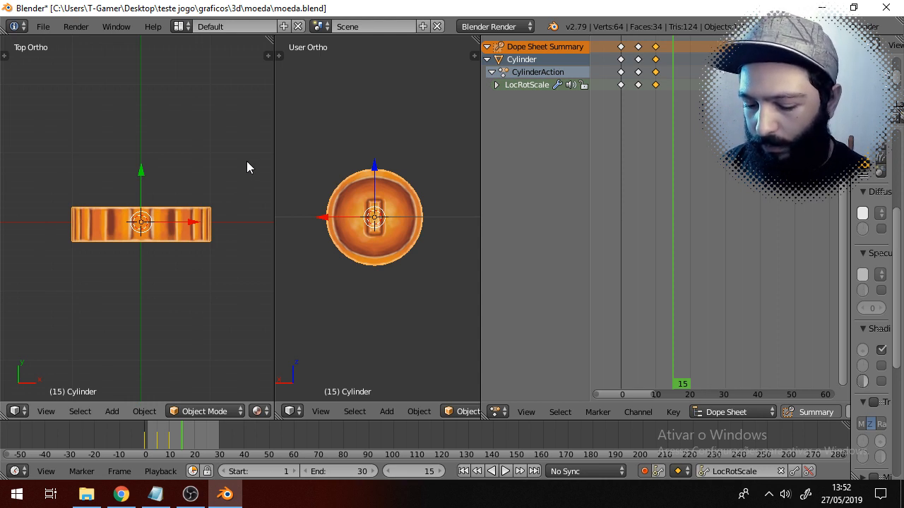
key(r)
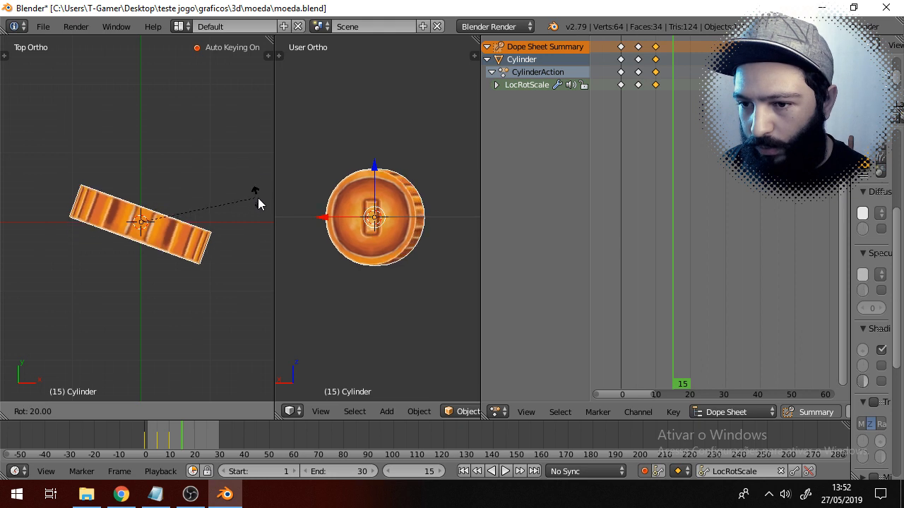
click(197, 319)
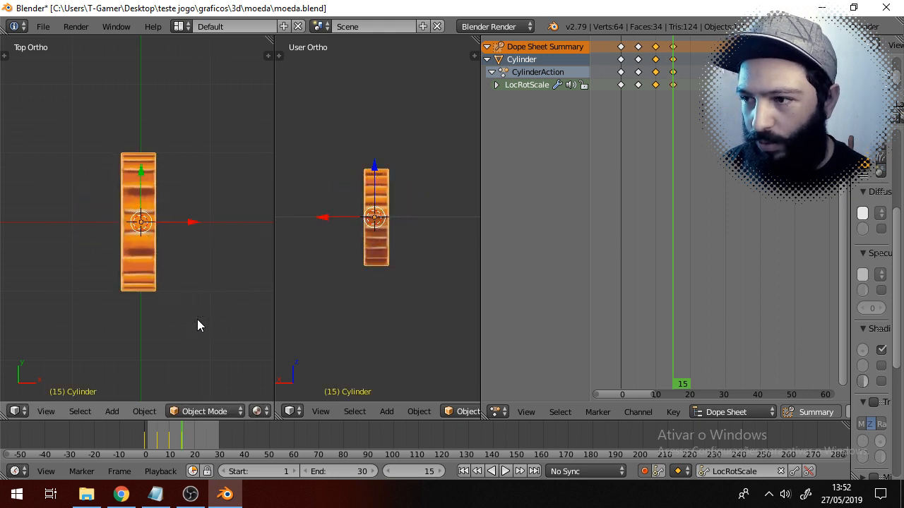
- At frame 20, rotate the coin another quarter turn in the top view to auto-key the end of the full spin
drag(688, 154, 690, 132)
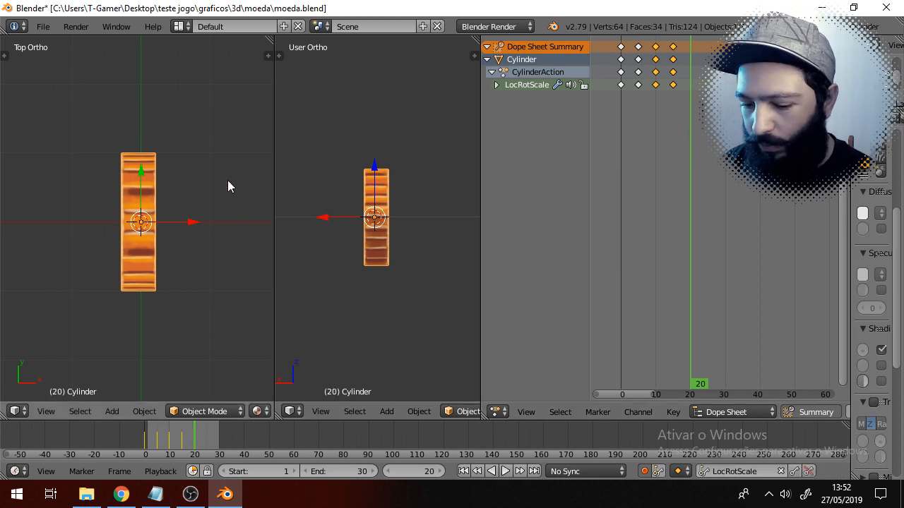
key(r)
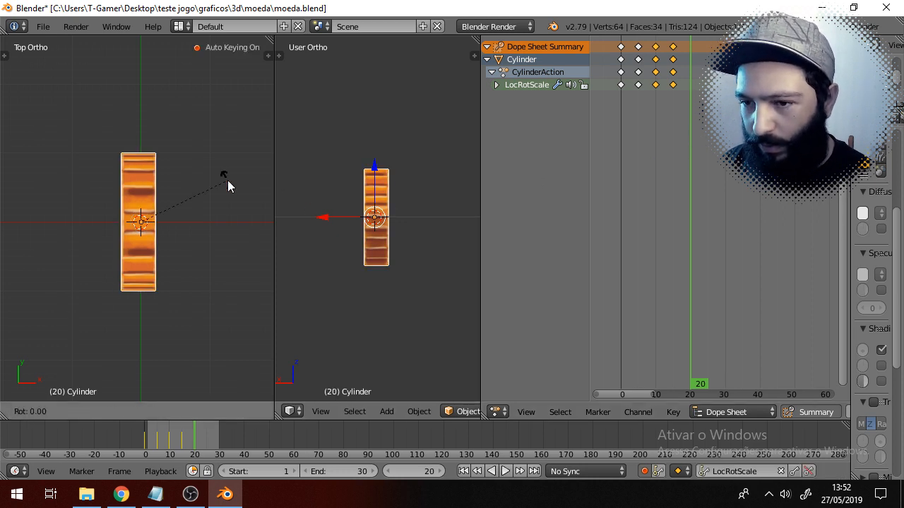
click(182, 317)
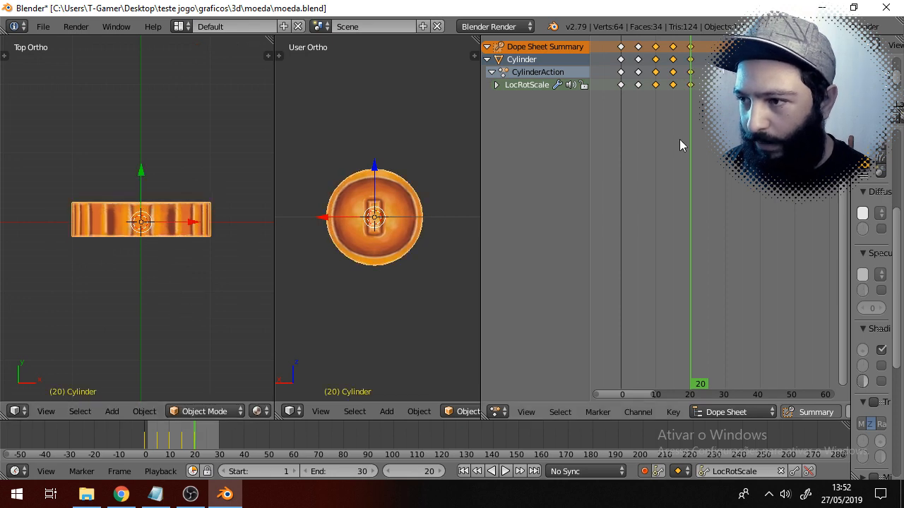
- Set the animation's end frame to 20 and play the full spin to check the loop
mouse_move(680, 145)
mouse_down()
mouse_move(624, 144)
mouse_move(690, 141)
mouse_up()
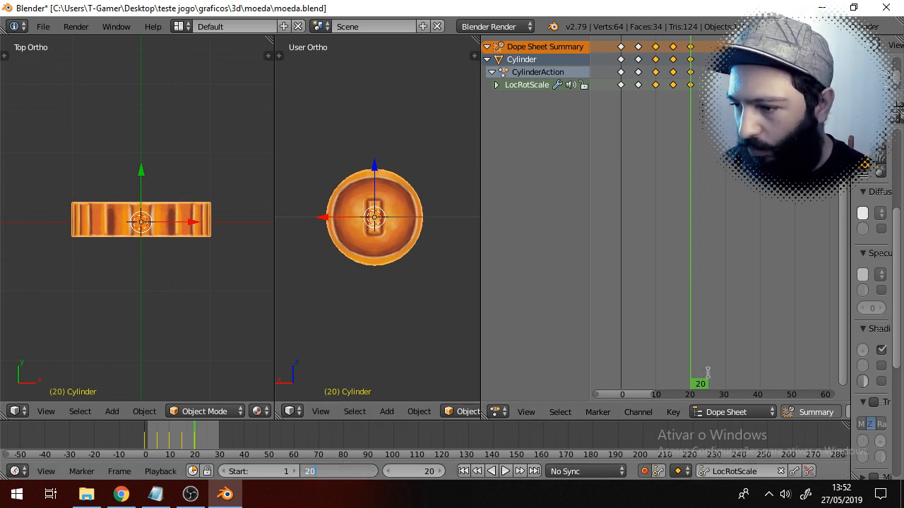
key(Return)
click(505, 471)
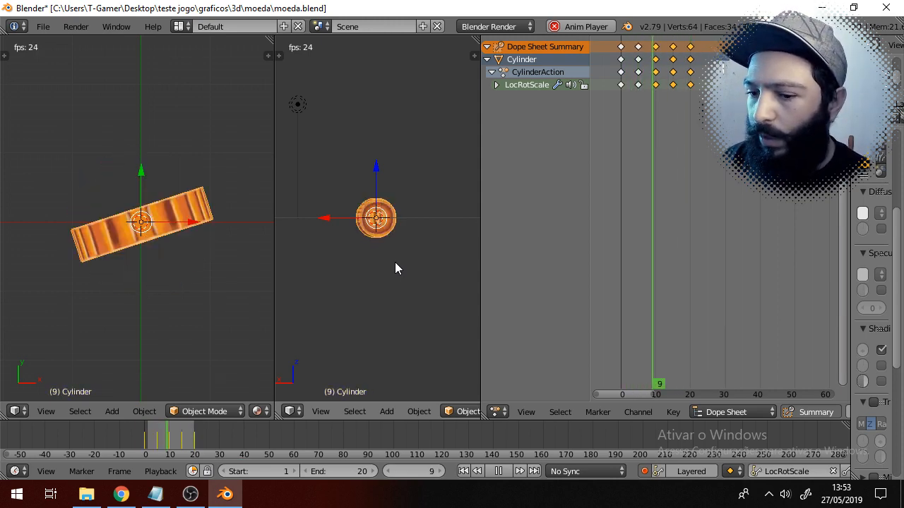
mouse_move(197, 500)
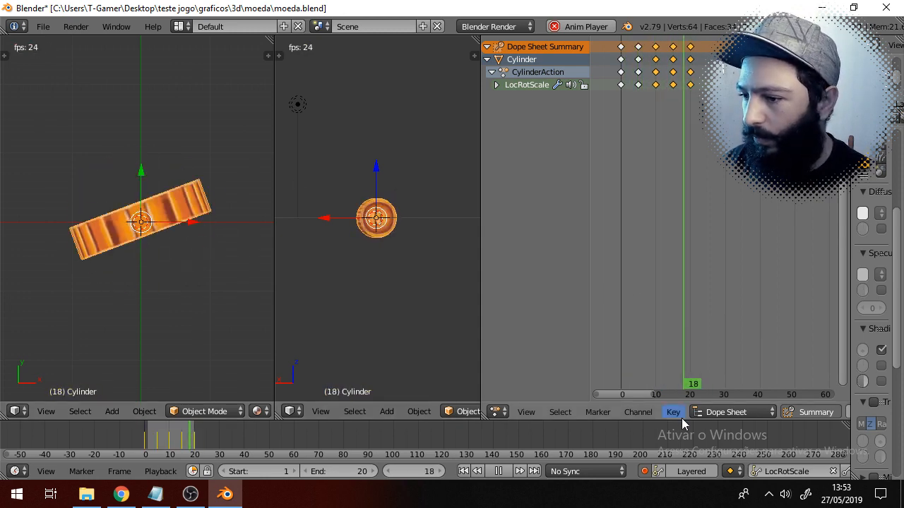
click(498, 471)
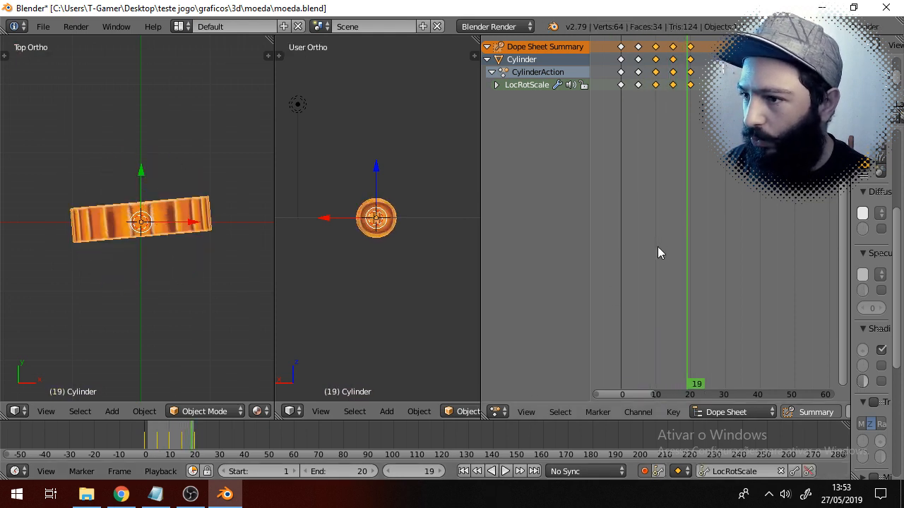
- Play and scrub the spin between frames 0 and 21 to compare its start and end poses
drag(657, 246, 626, 231)
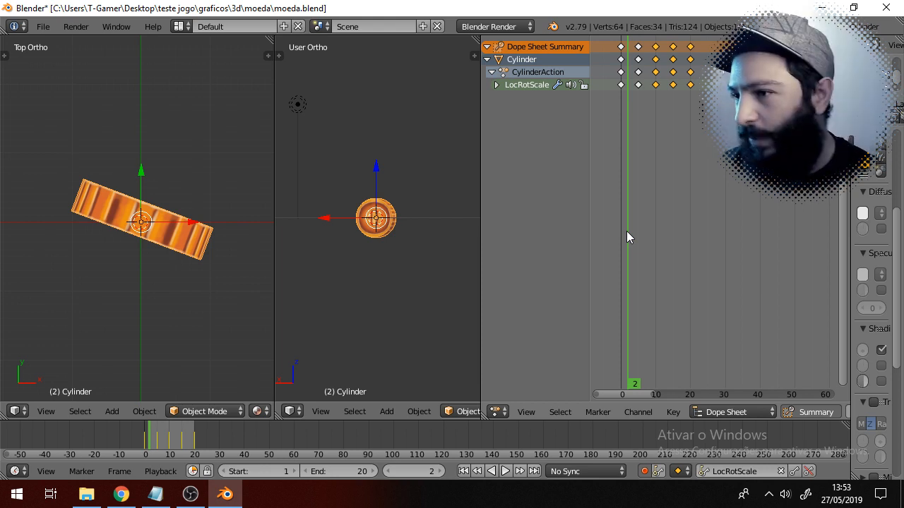
key(alt+a)
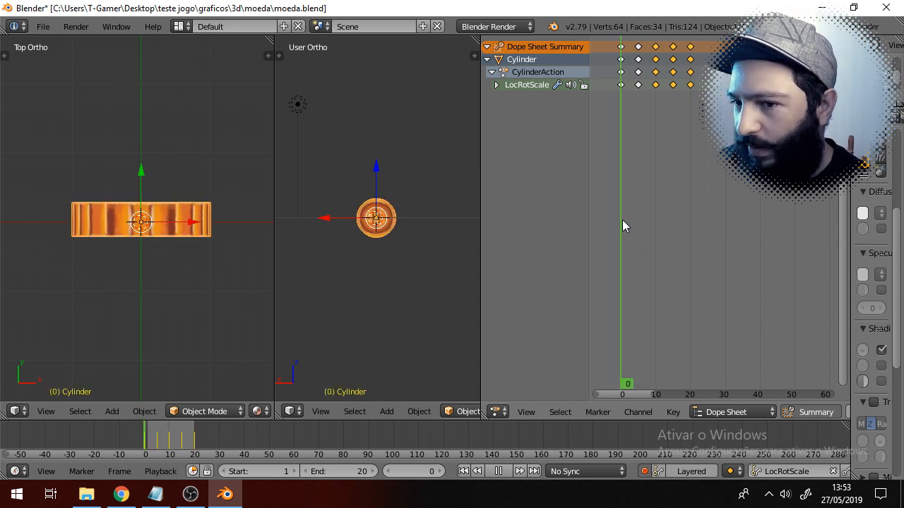
drag(667, 215, 624, 202)
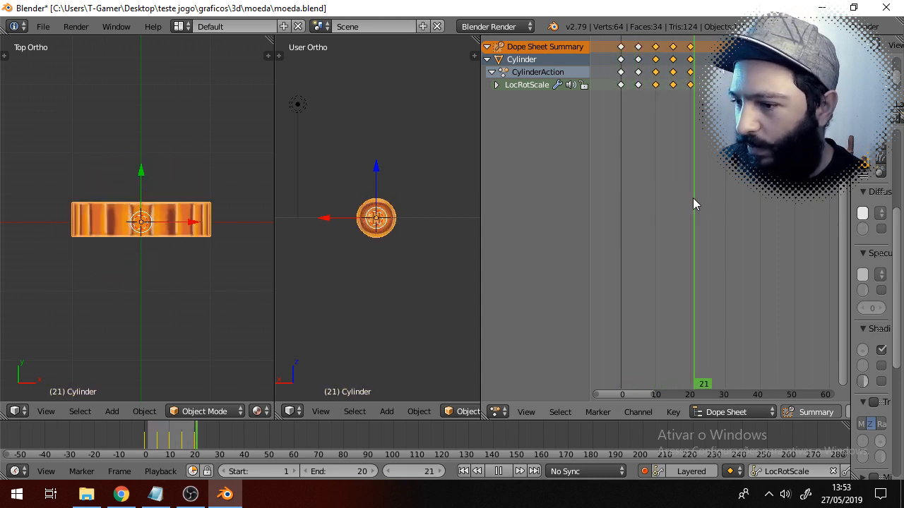
- Set the animation's end frame to 19 and play the loop, checking the coin up close in the front-facing view
key(alt+a)
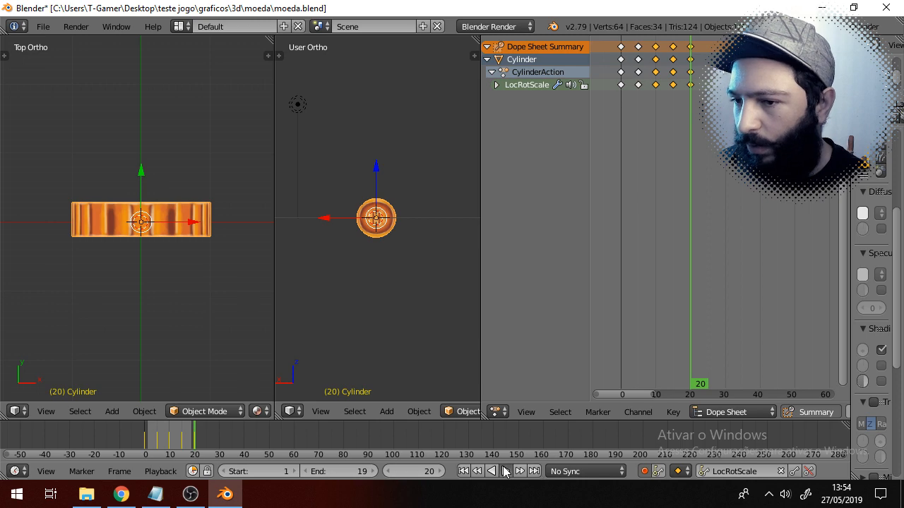
click(506, 472)
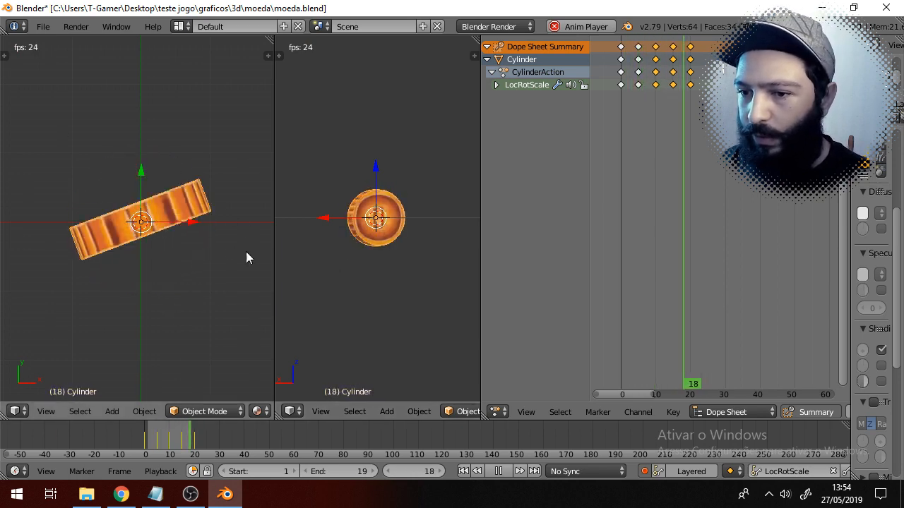
scroll(370, 188, up, 5)
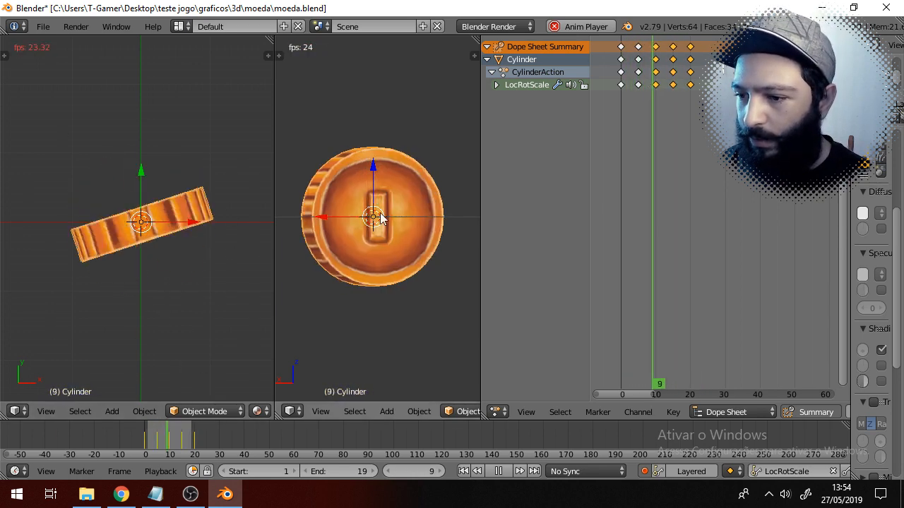
click(499, 471)
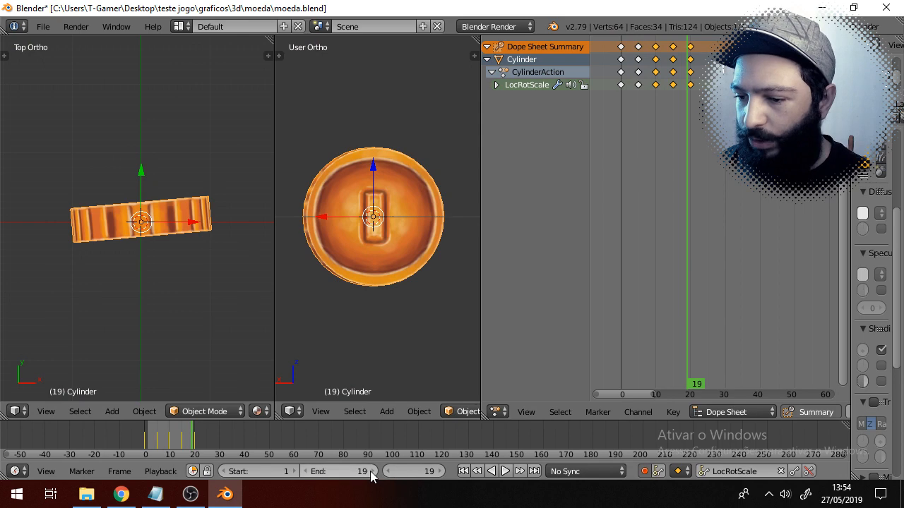
- Play the loop with the end frame at 20 for comparison, and restore the end frame to 19
click(372, 471)
click(506, 471)
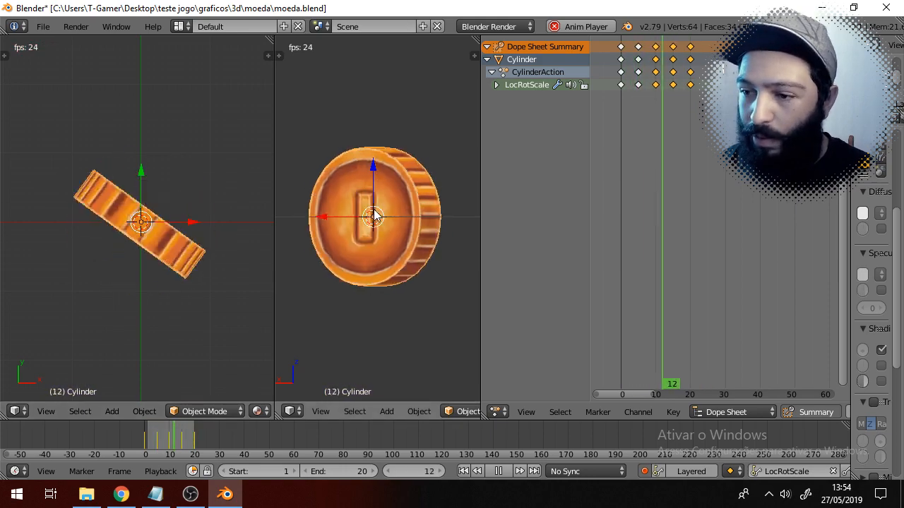
click(309, 471)
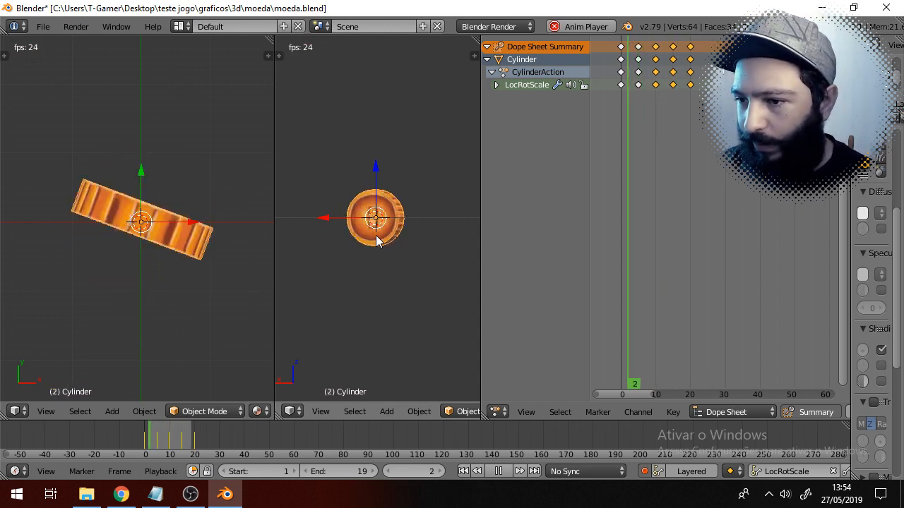
click(503, 473)
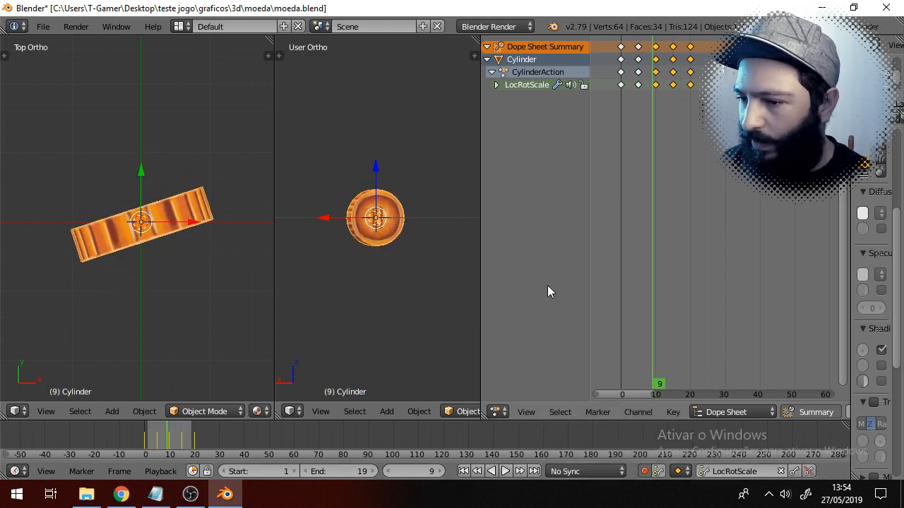
- Widen the front-facing coin view by narrowing the Dope Sheet, and briefly play the loop in it
drag(480, 241, 647, 260)
click(504, 472)
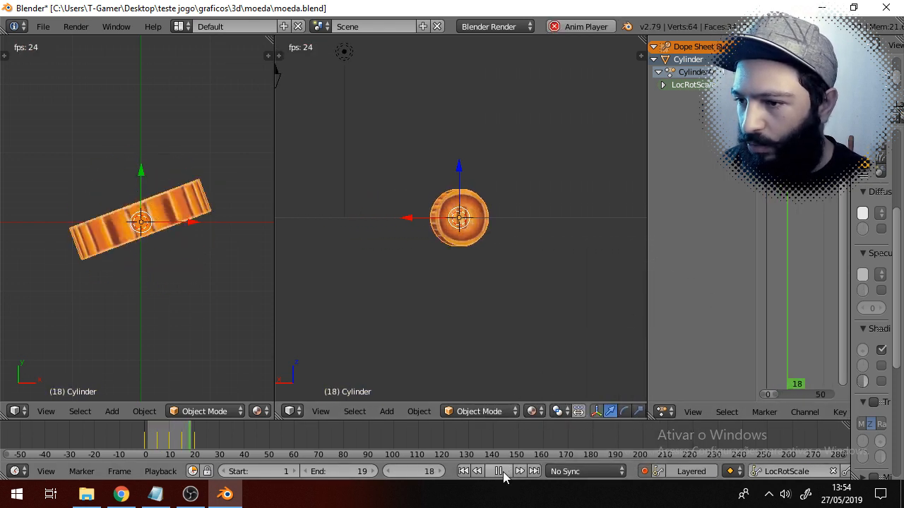
click(504, 472)
- Resize the editor areas to give the front-facing view the most width, narrowing the top view and widening the Dope Sheet slightly
drag(275, 252, 412, 275)
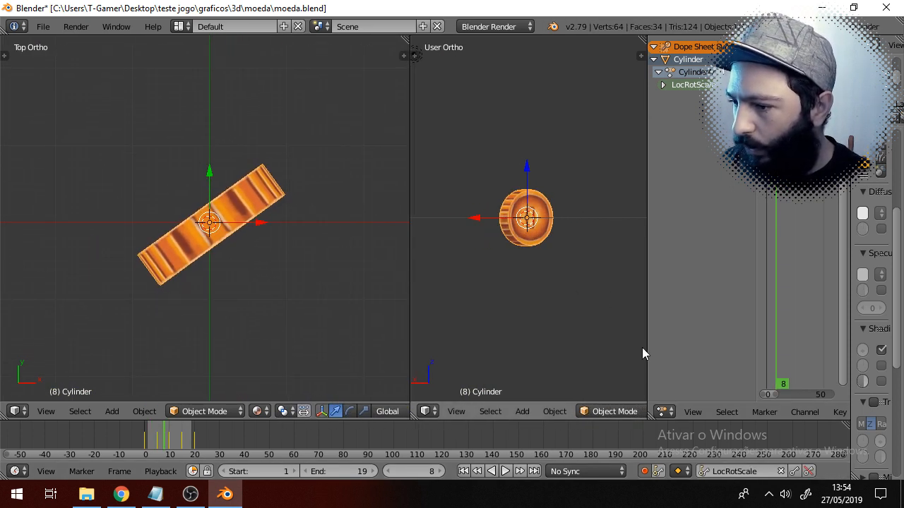
drag(647, 347, 581, 345)
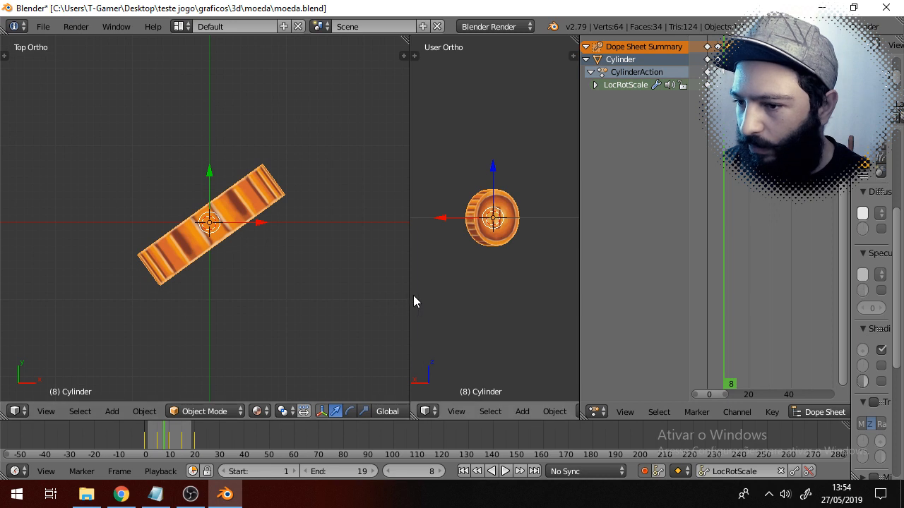
drag(409, 294, 193, 280)
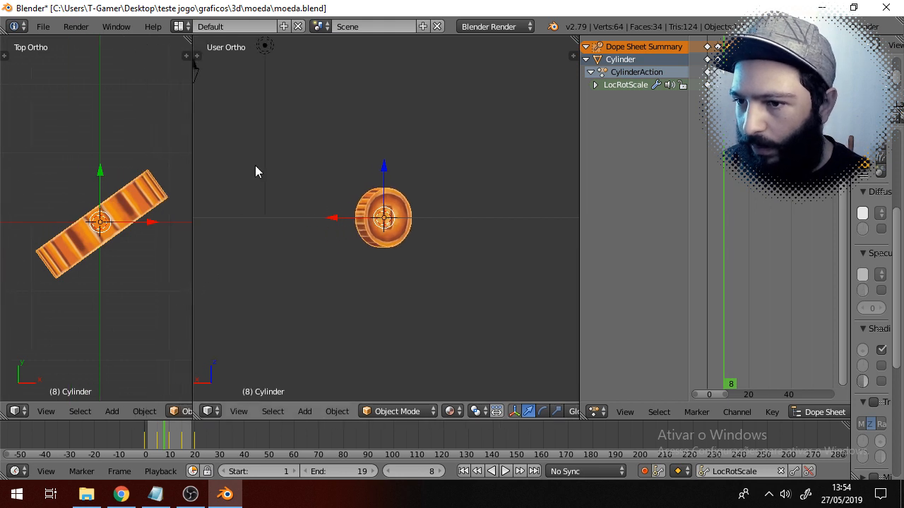
- Play the spin in the enlarged front-facing view with the coin shown at a small size
scroll(254, 172, down, 2)
scroll(255, 172, up, 1)
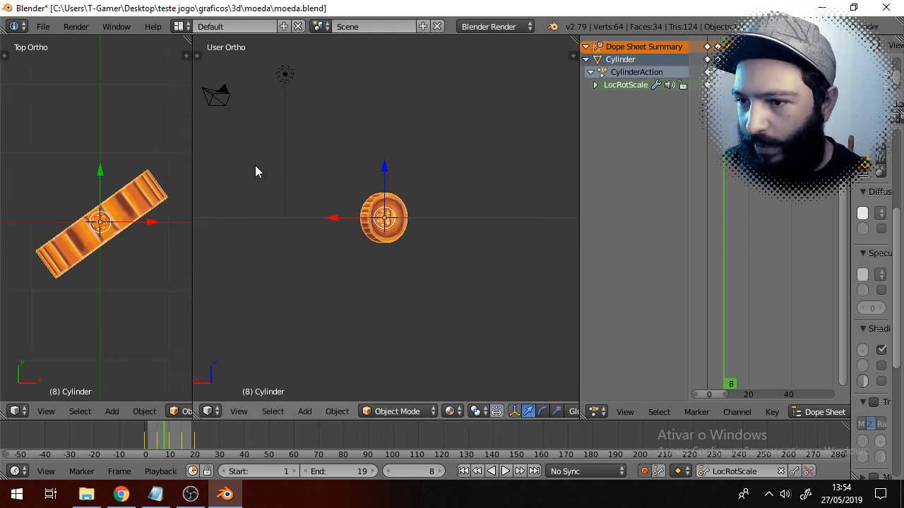
scroll(255, 172, up, 2)
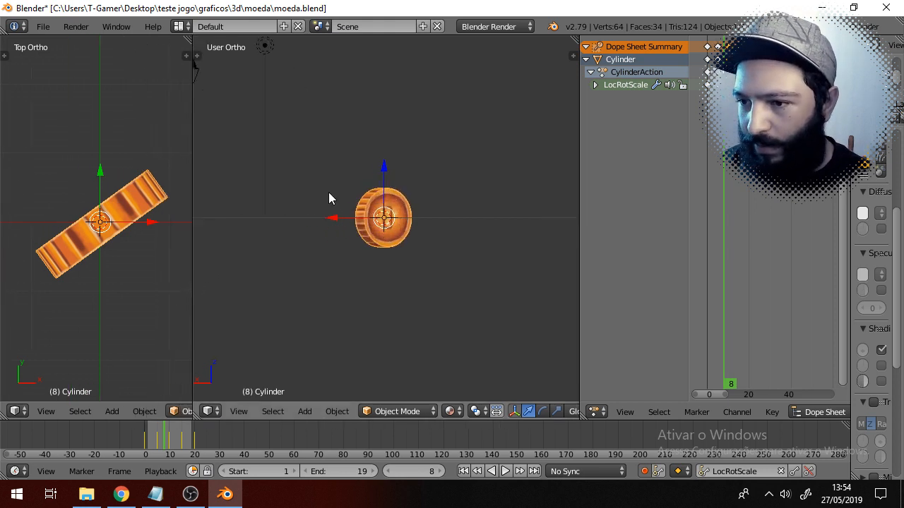
click(506, 472)
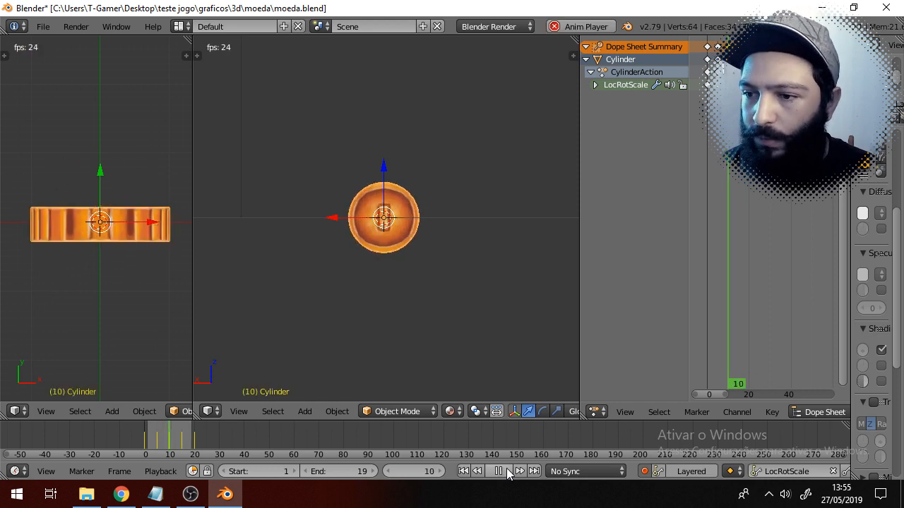
key(Escape)
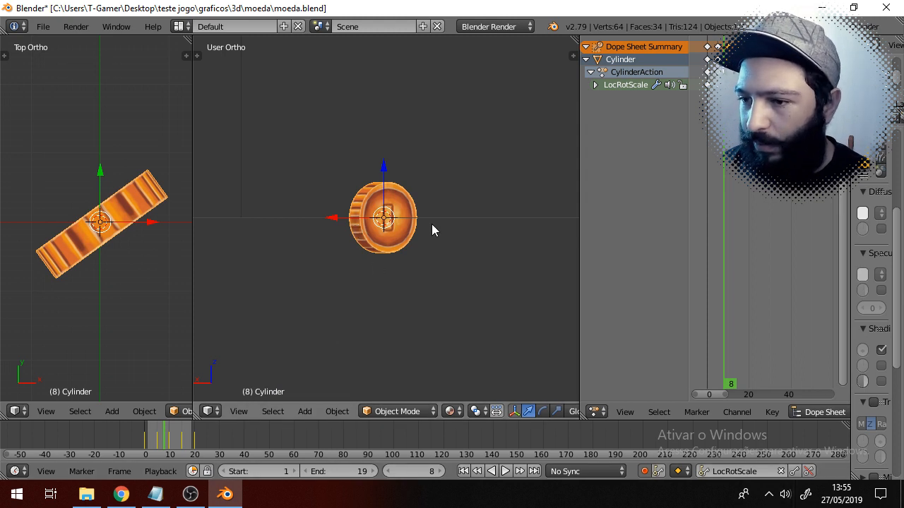
- Switch the enlarged view to the camera's perspective and play the spinning coin, inspecting it at several zoom levels
key(KP_0)
click(769, 494)
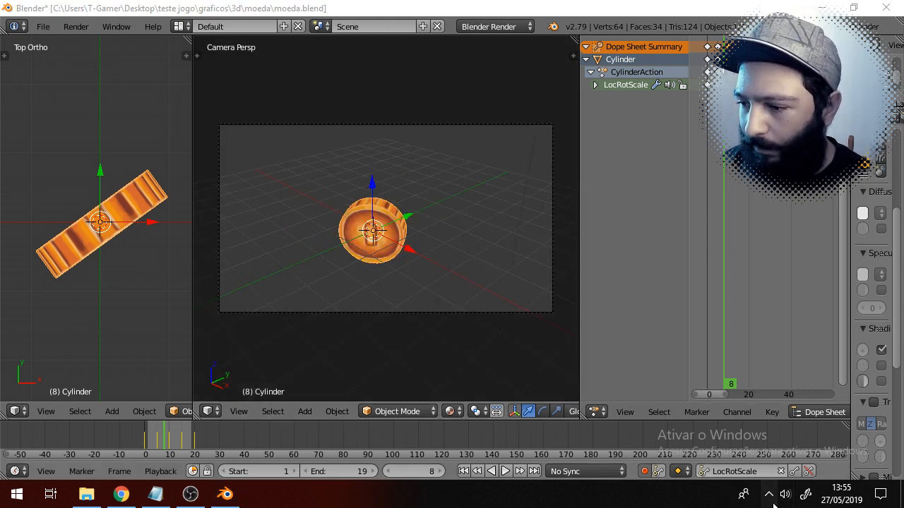
click(773, 503)
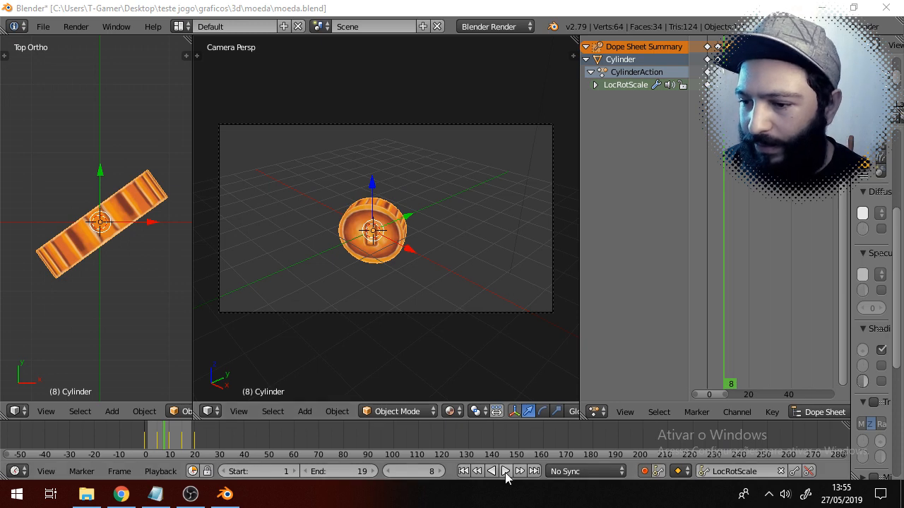
click(506, 472)
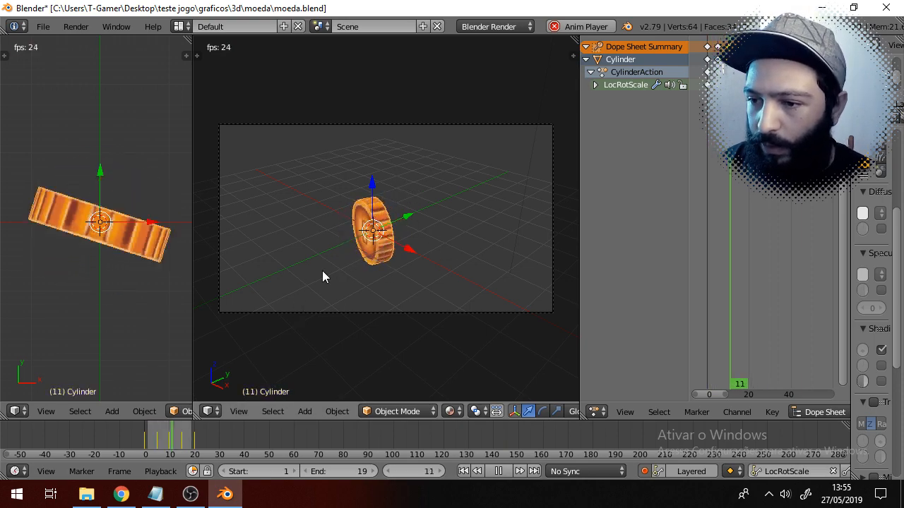
scroll(324, 268, up, 5)
scroll(328, 266, down, 7)
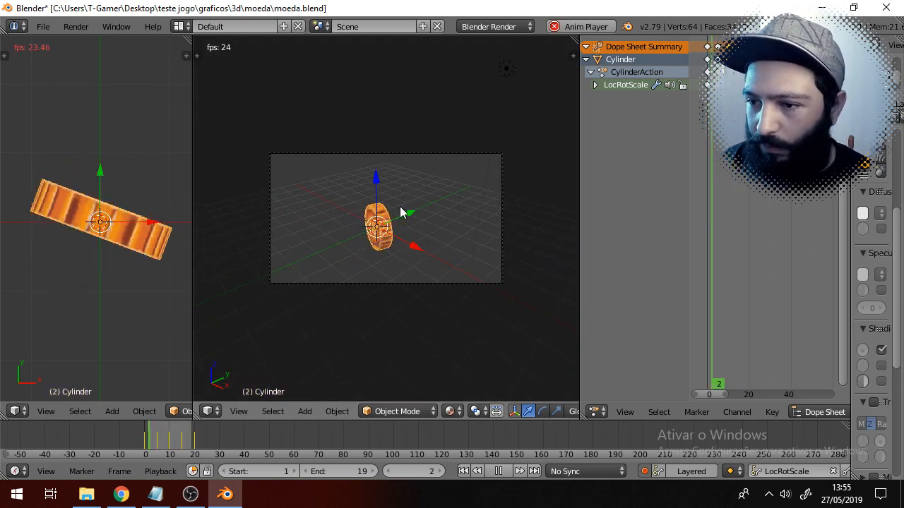
scroll(402, 233, up, 4)
scroll(401, 240, down, 5)
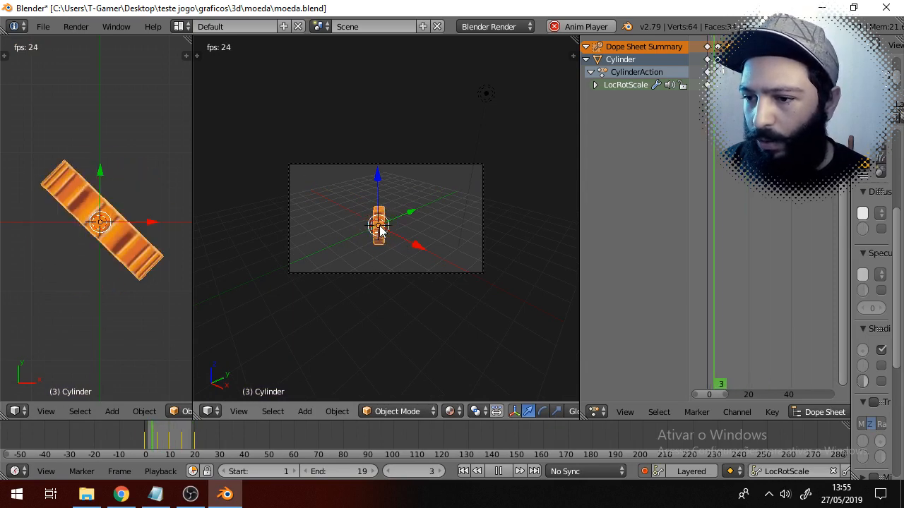
- Stop the playback, leave the camera view and delete the scene's existing camera
scroll(381, 231, up, 3)
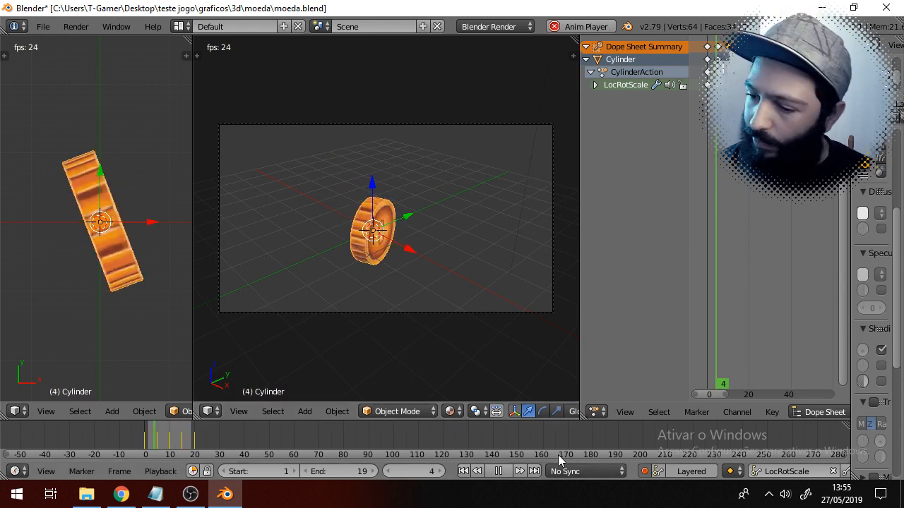
click(498, 472)
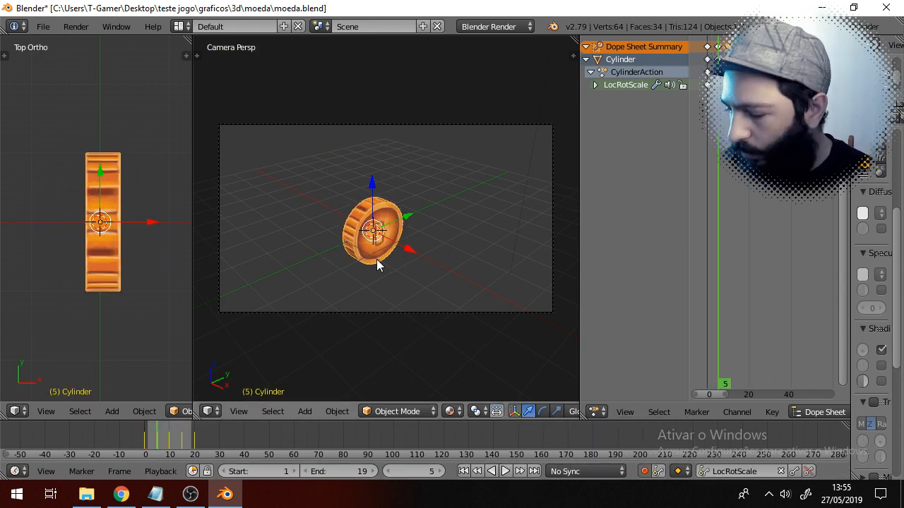
middle_drag(378, 265, 327, 222)
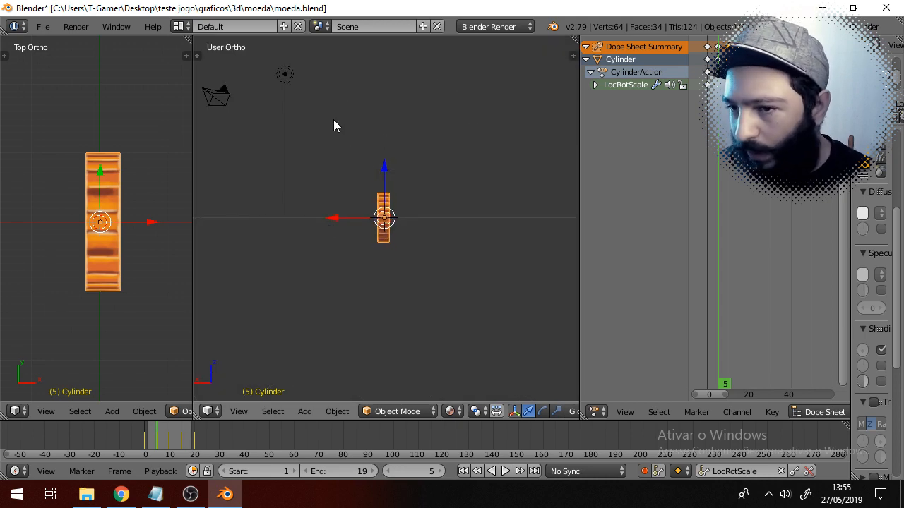
right_click(215, 98)
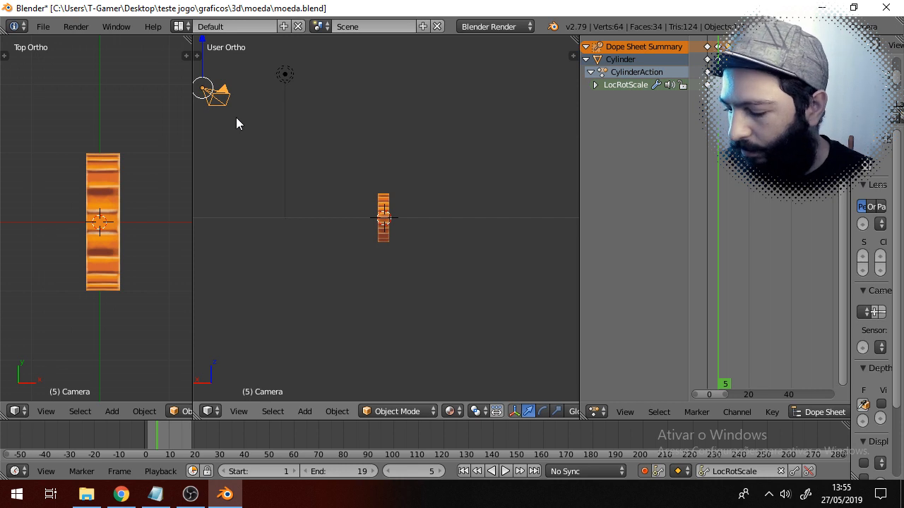
click(771, 497)
click(772, 497)
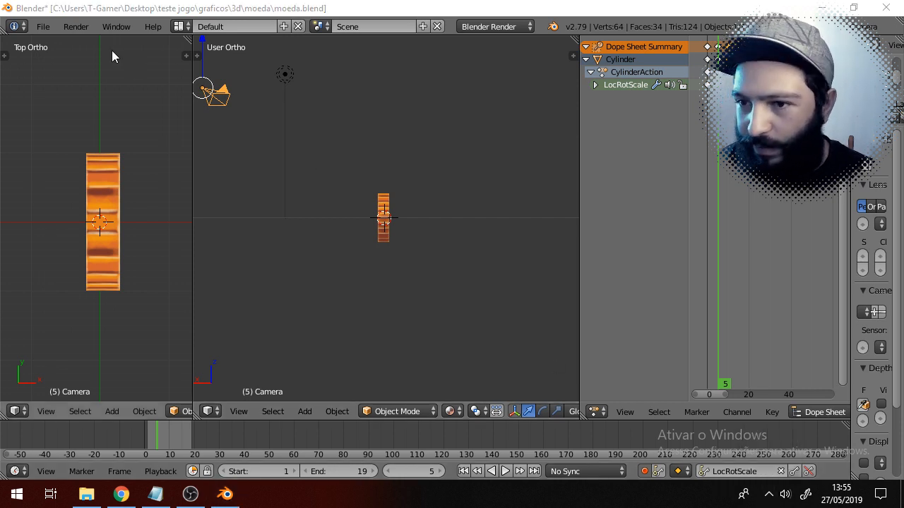
right_click(217, 92)
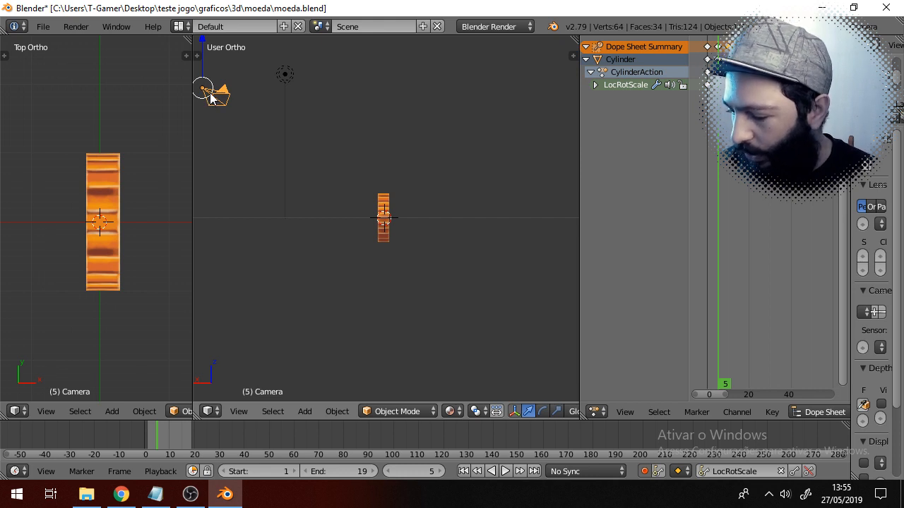
key(x)
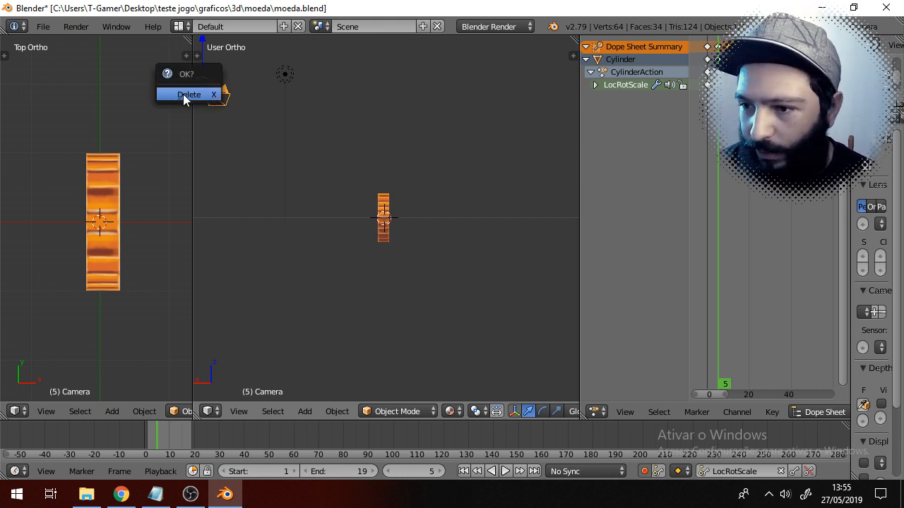
click(185, 95)
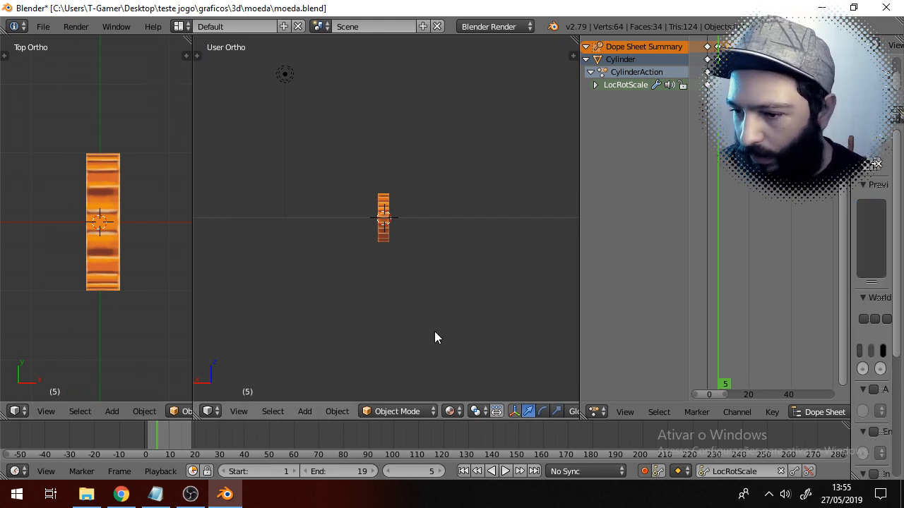
- Play the spin briefly and inspect the coin's face up close in the wide 3D view
click(506, 473)
click(499, 471)
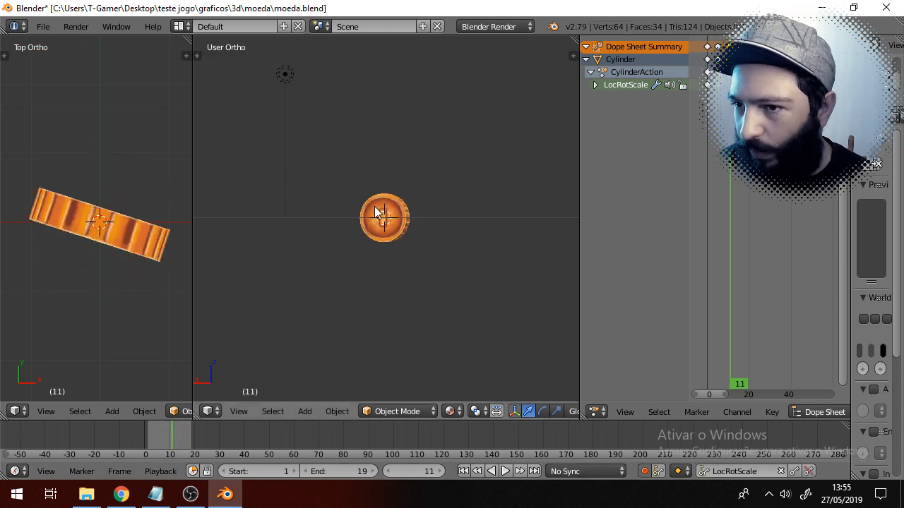
scroll(333, 247, up, 4)
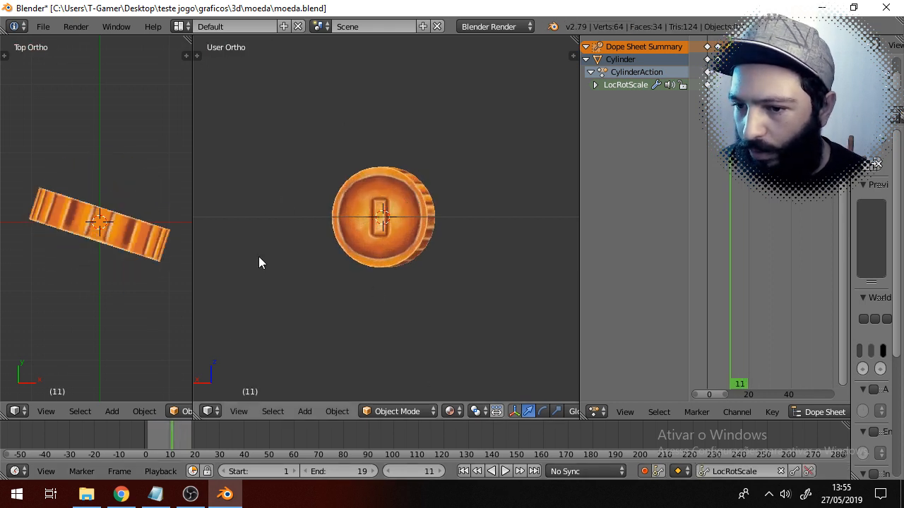
- Merge the top view's area into the wide coin view and widen the Dope Sheet beside it
right_click(192, 126)
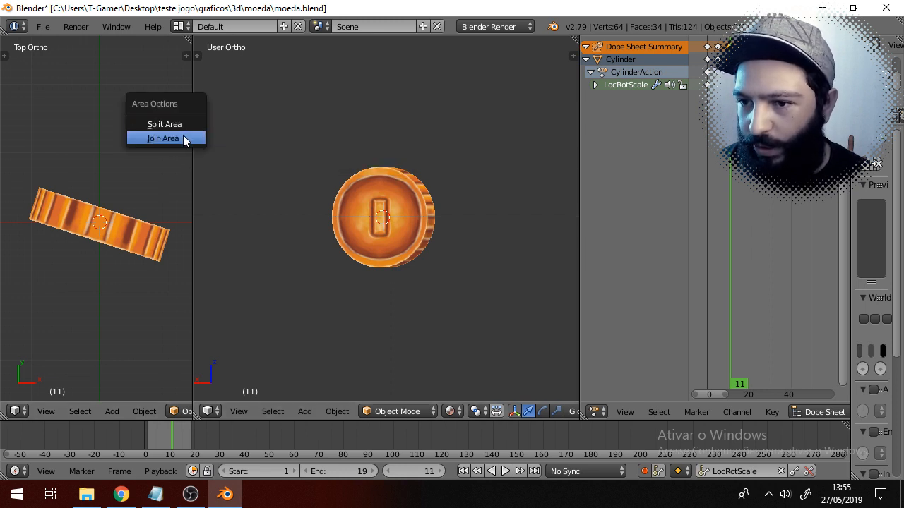
click(182, 138)
click(121, 139)
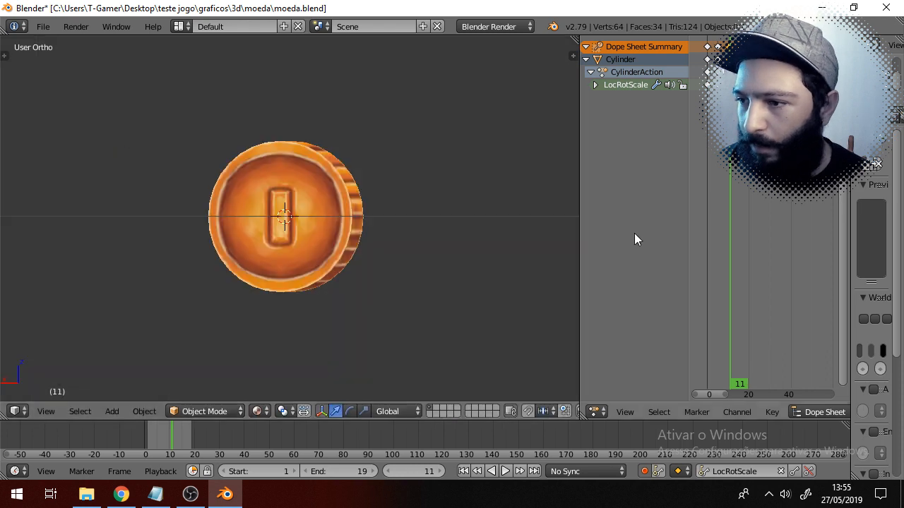
drag(579, 199, 449, 212)
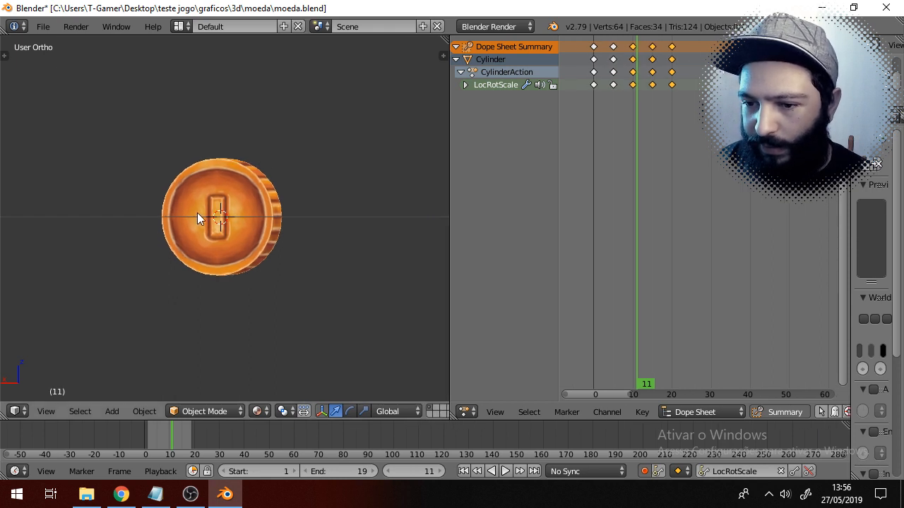
- Play the loop briefly in the merged view and add a new camera at the coin's centre
click(506, 471)
click(506, 471)
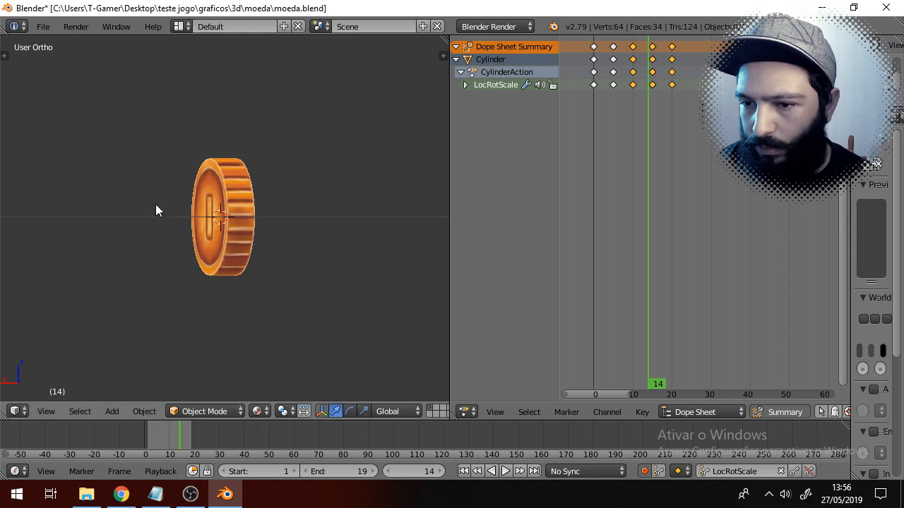
click(111, 412)
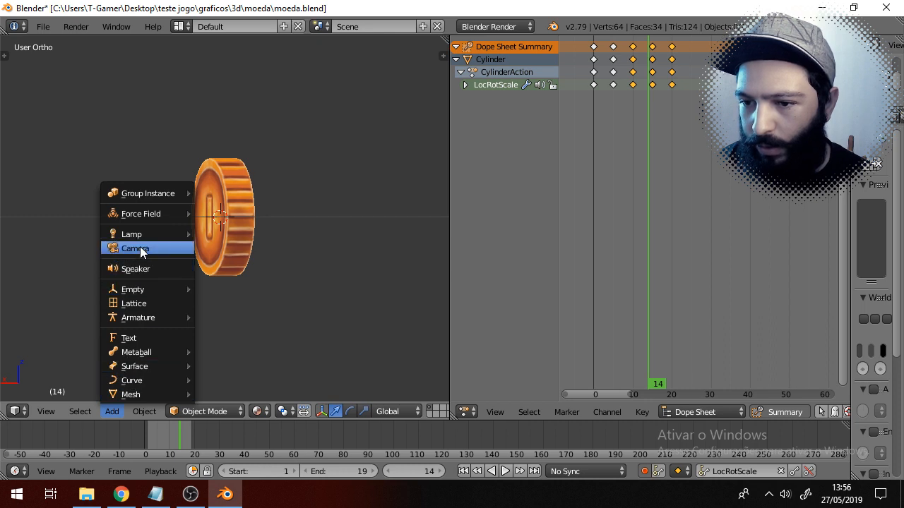
click(140, 248)
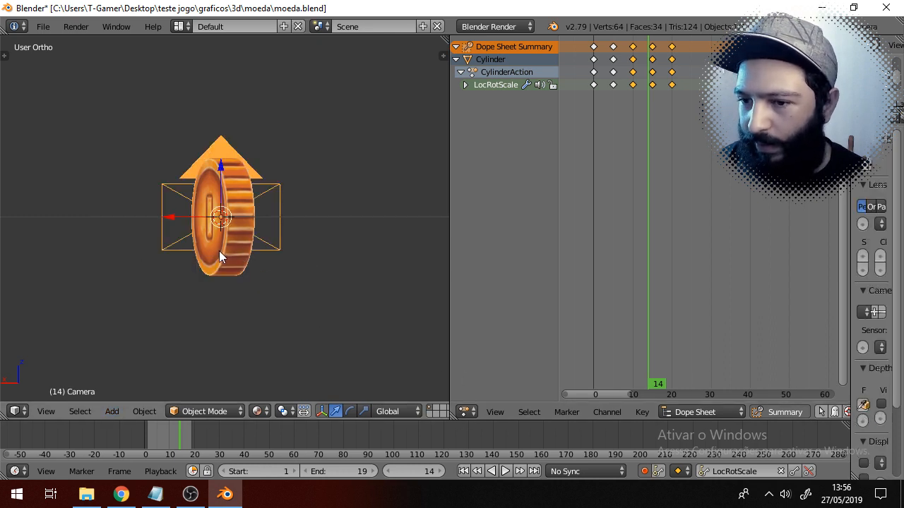
- Change the Dope Sheet area to a 3D View and look through the new camera in it
click(468, 412)
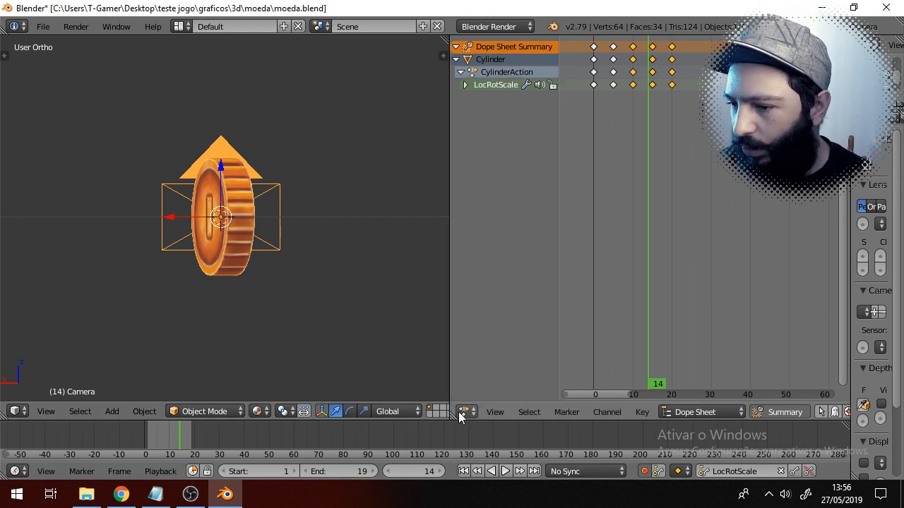
click(468, 415)
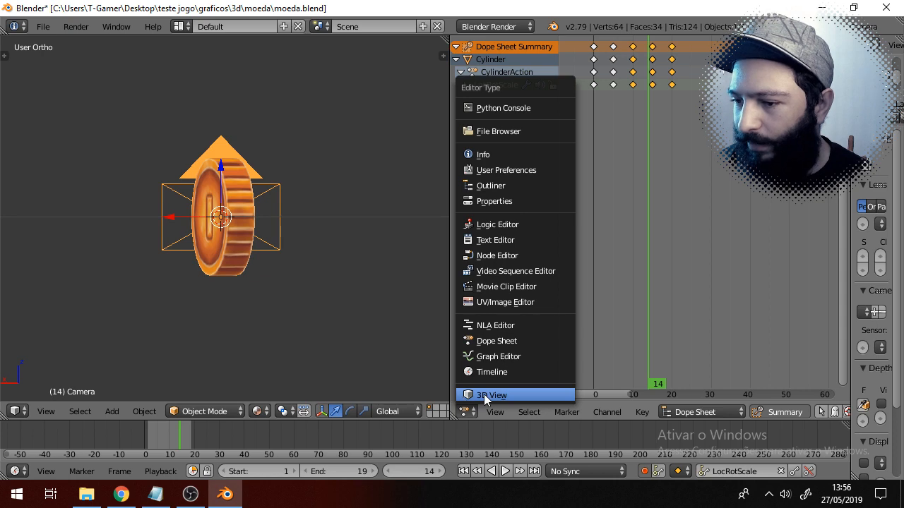
click(484, 394)
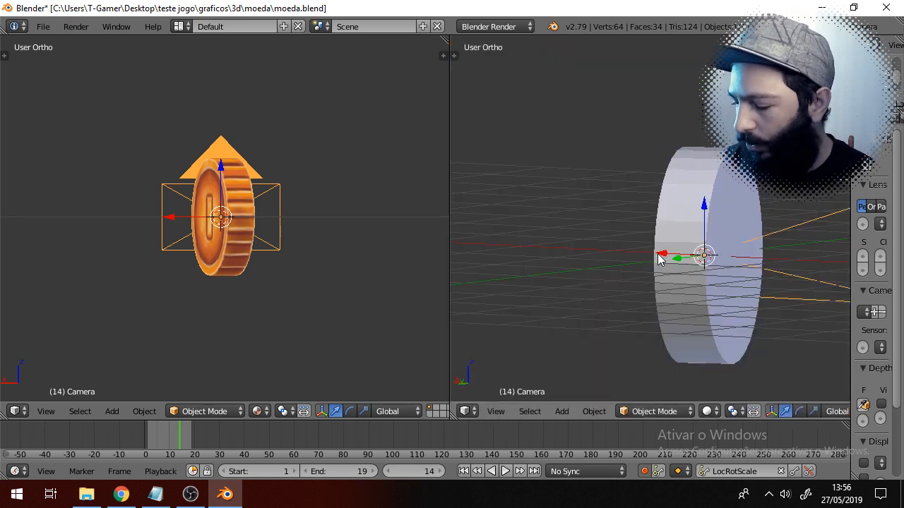
key(KP_0)
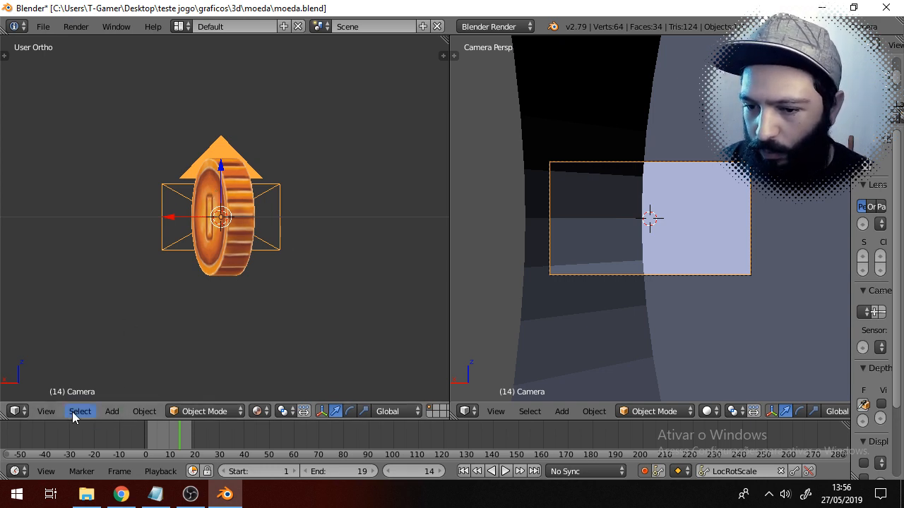
- Show the other 3D view from the top and move the camera away along Y until the whole coin fits its frame
click(46, 412)
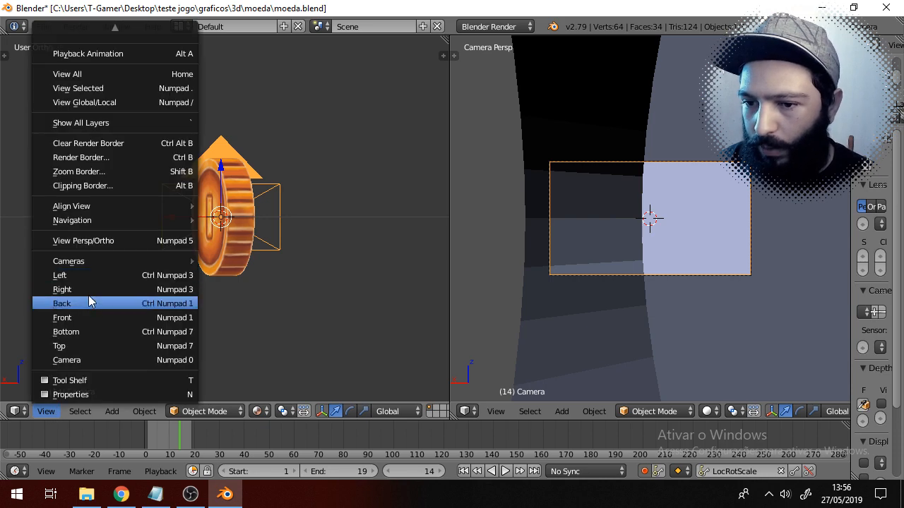
click(87, 347)
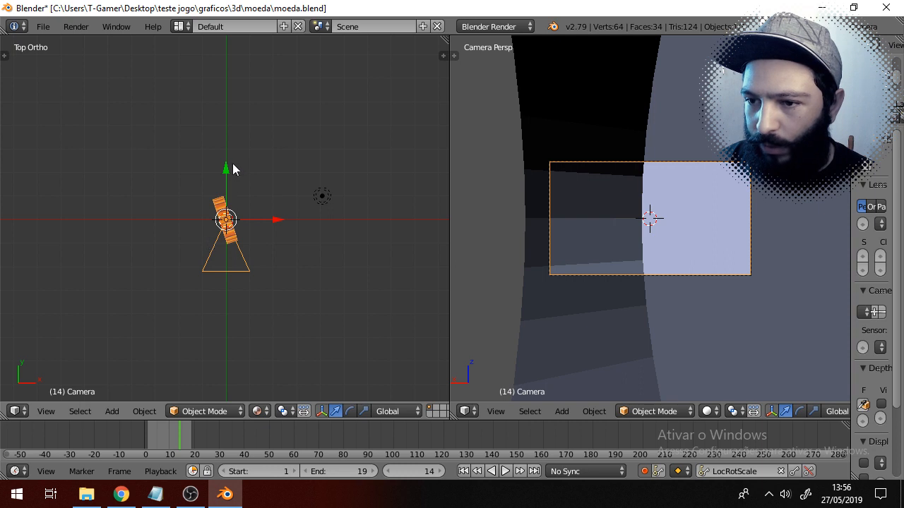
key(g)
key(y)
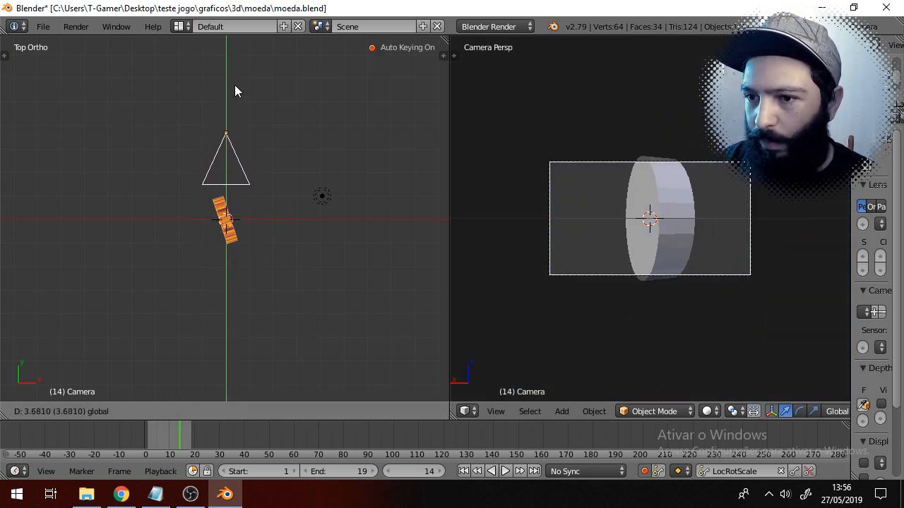
click(233, 61)
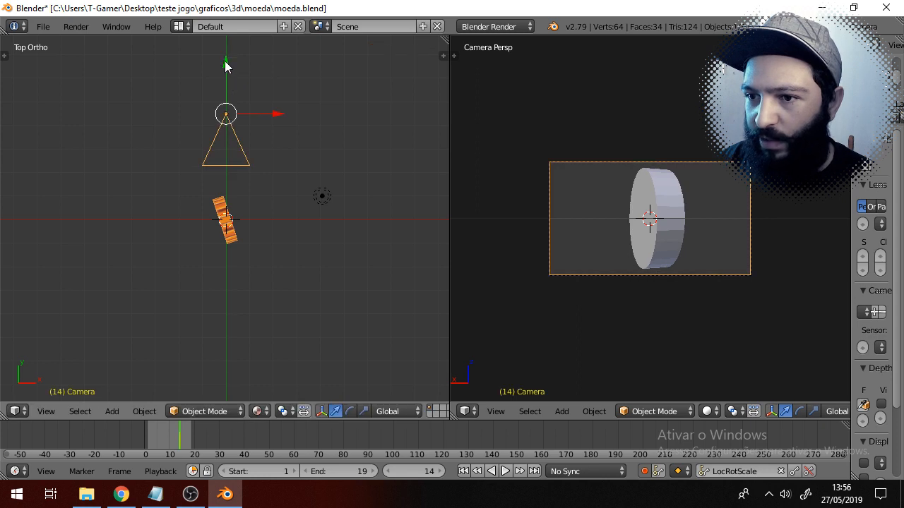
key(g)
key(y)
click(230, 58)
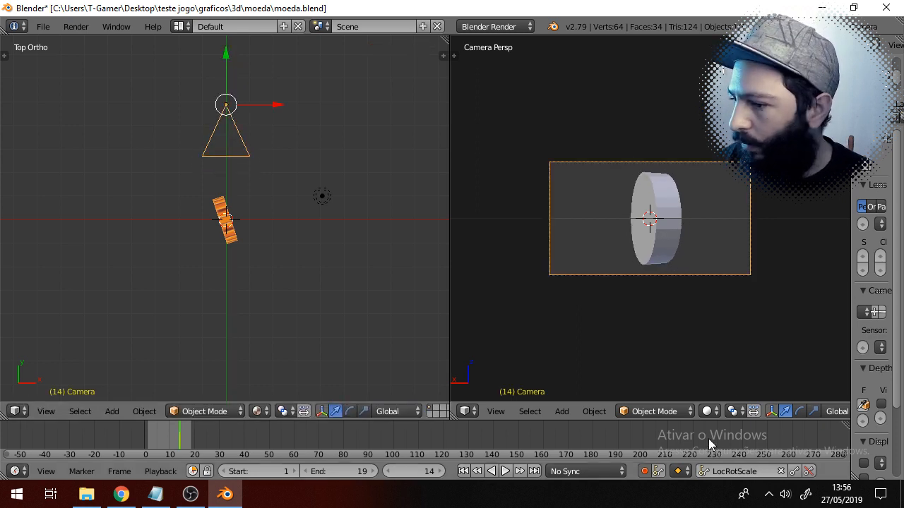
- Switch the camera view's shading to display the coin's painted texture, and play the spin through the camera
click(711, 411)
click(740, 332)
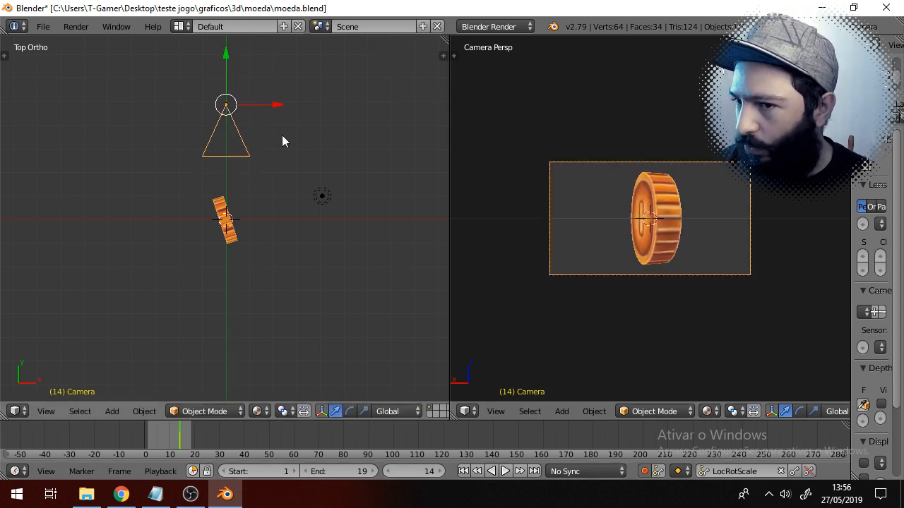
click(505, 472)
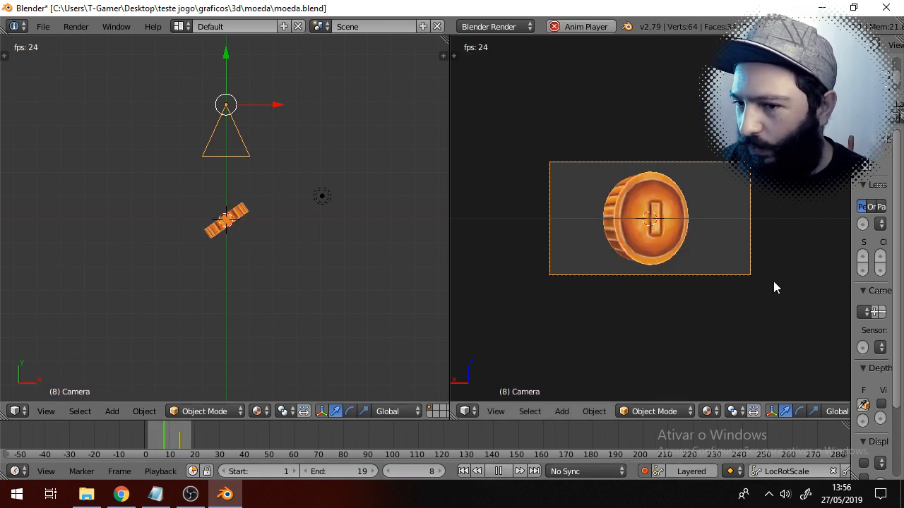
scroll(656, 205, up, 3)
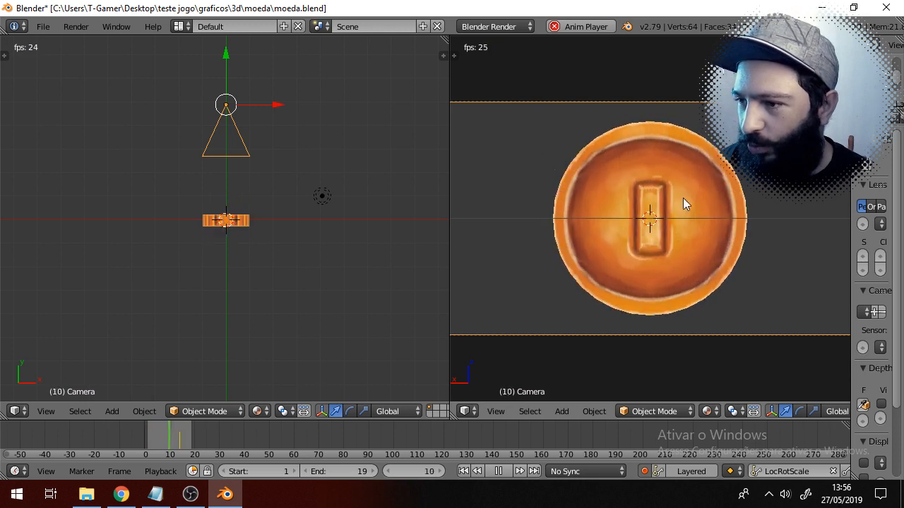
scroll(618, 202, down, 2)
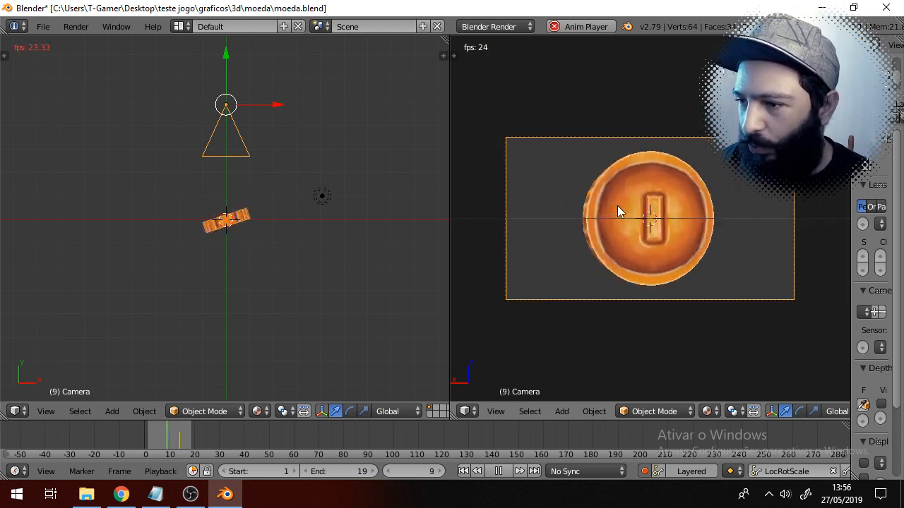
click(511, 472)
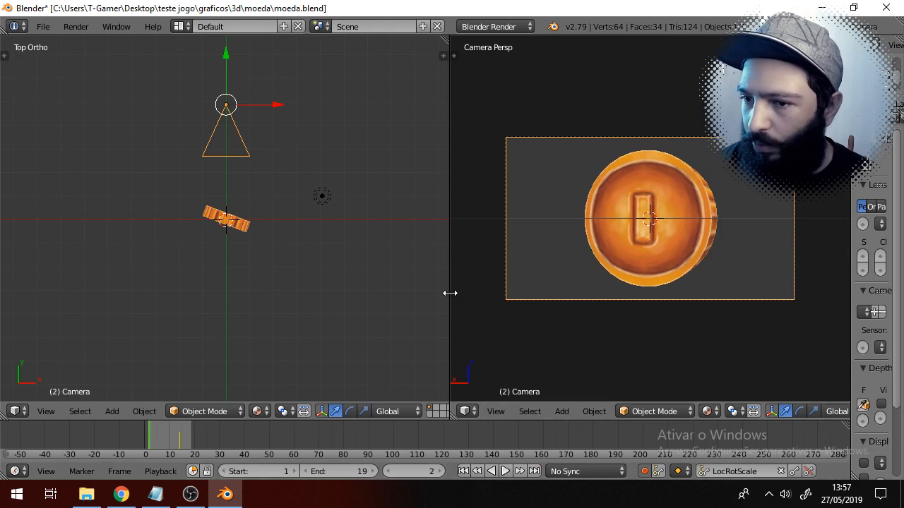
- Widen the camera view by narrowing the top view beside it
drag(448, 292, 317, 283)
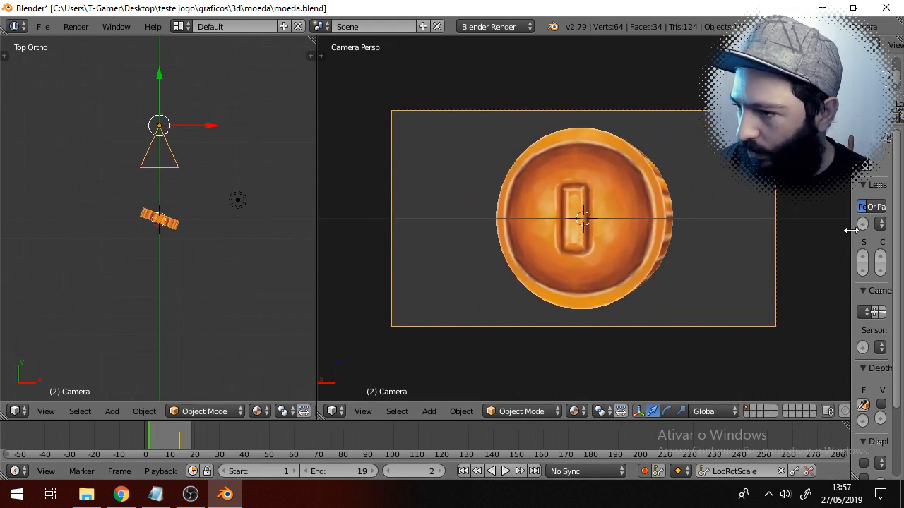
- Widen the properties area and play the coin's spin animation through the camera view
drag(851, 230, 628, 226)
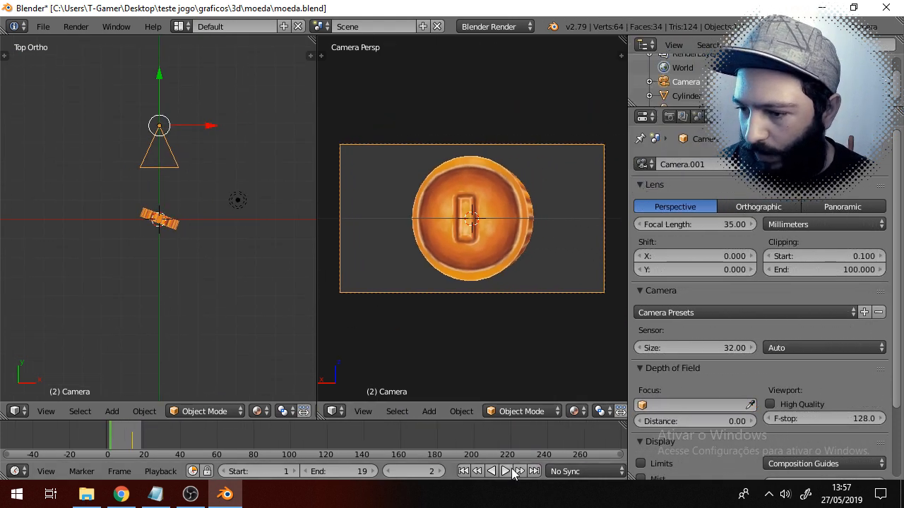
click(507, 471)
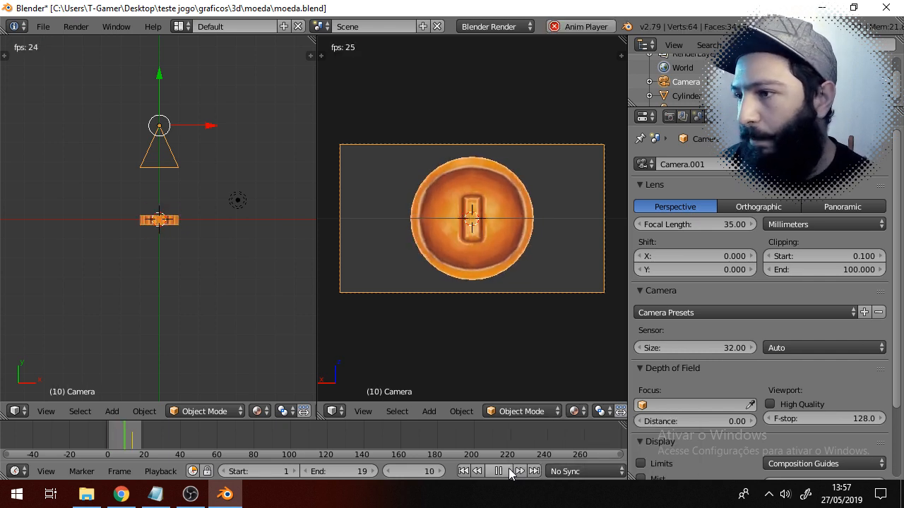
click(507, 471)
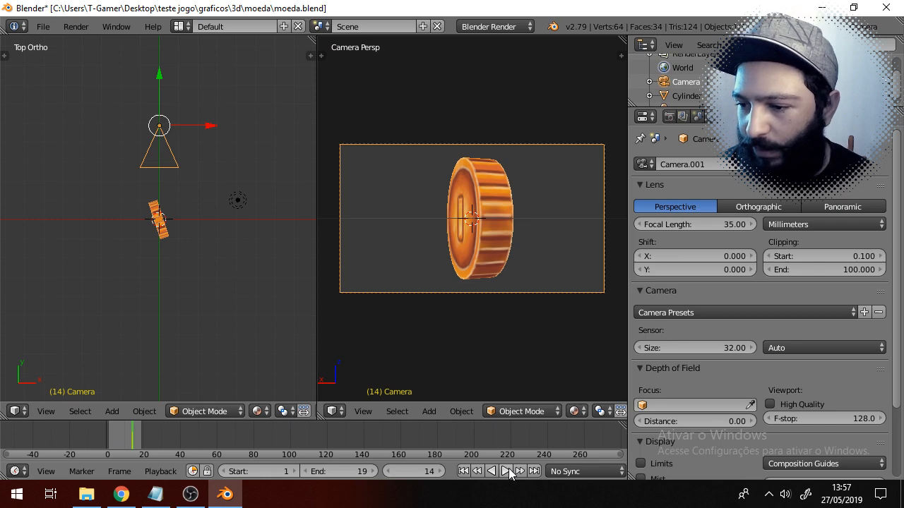
click(507, 472)
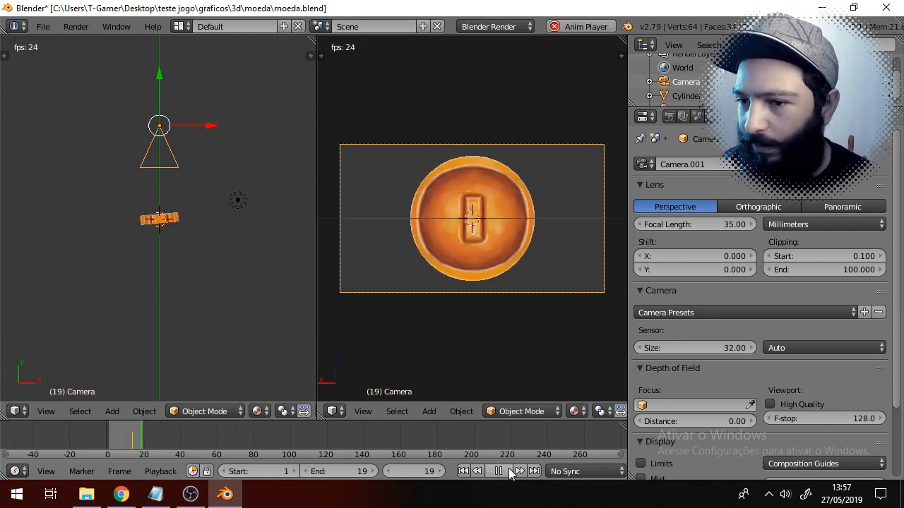
click(508, 471)
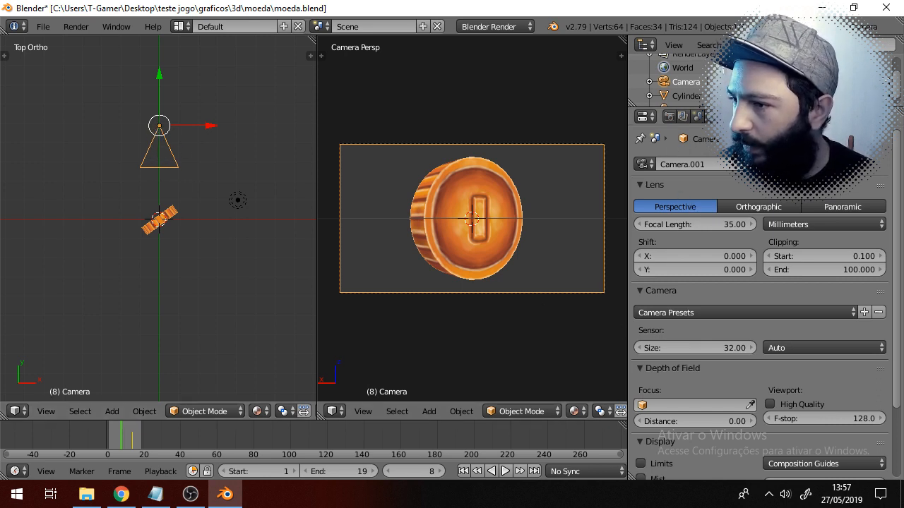
- Switch the camera's lens type to Orthographic
click(738, 117)
click(752, 117)
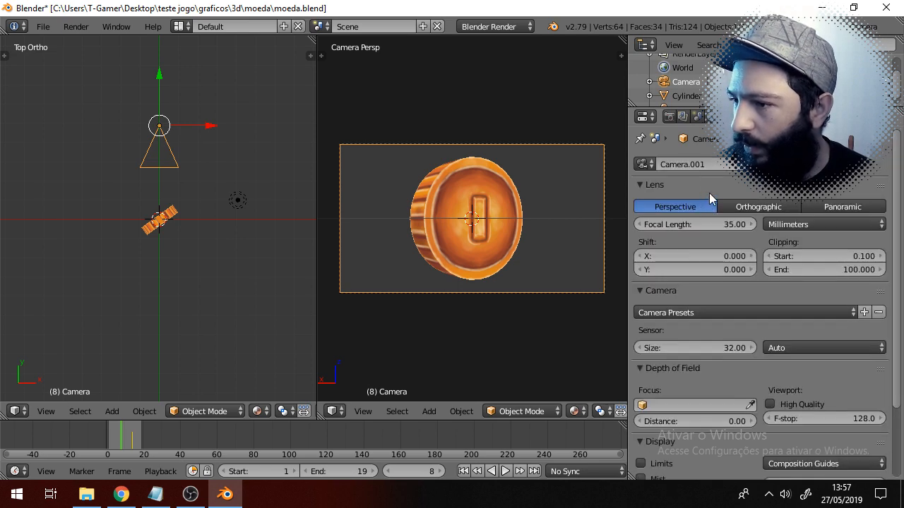
click(751, 206)
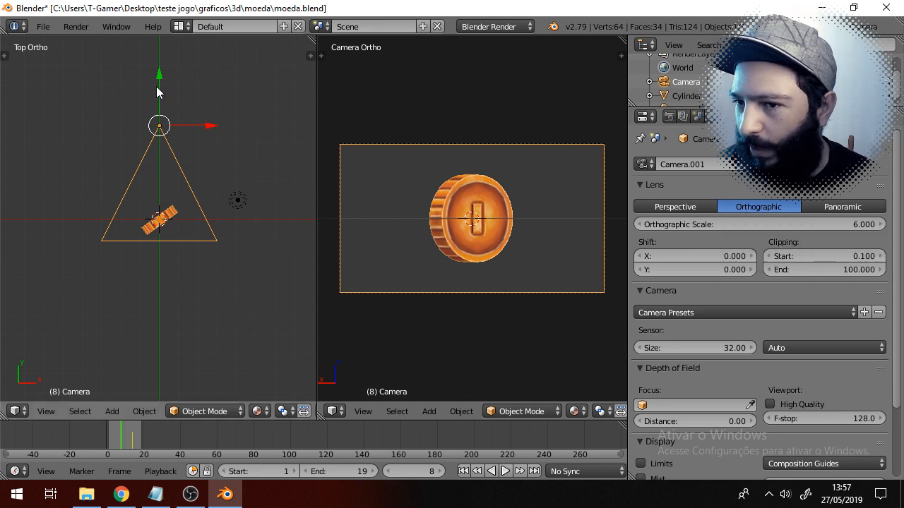
- Move the camera slightly closer to the coin along the Y axis and preview the animation
mouse_move(157, 75)
mouse_down()
mouse_move(164, 90)
mouse_move(164, 79)
mouse_up()
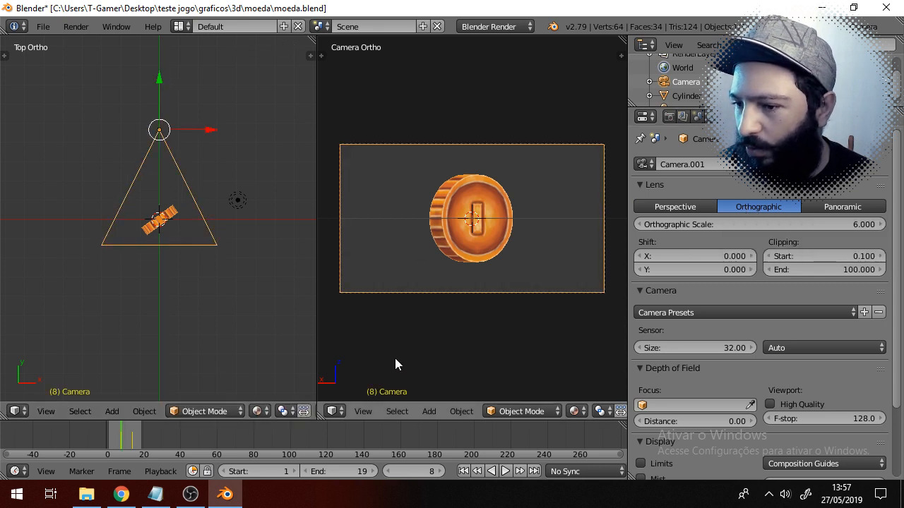
click(506, 472)
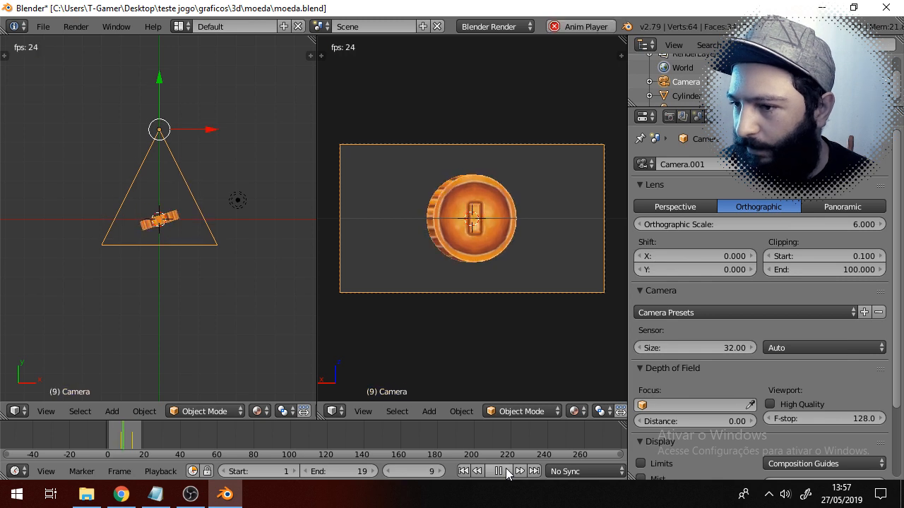
click(507, 472)
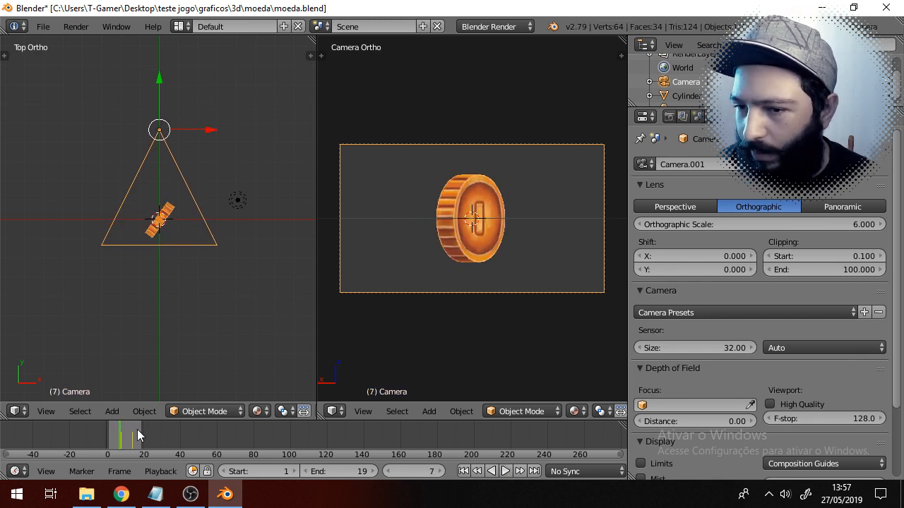
mouse_move(135, 431)
mouse_down()
mouse_move(89, 431)
mouse_move(122, 437)
mouse_up()
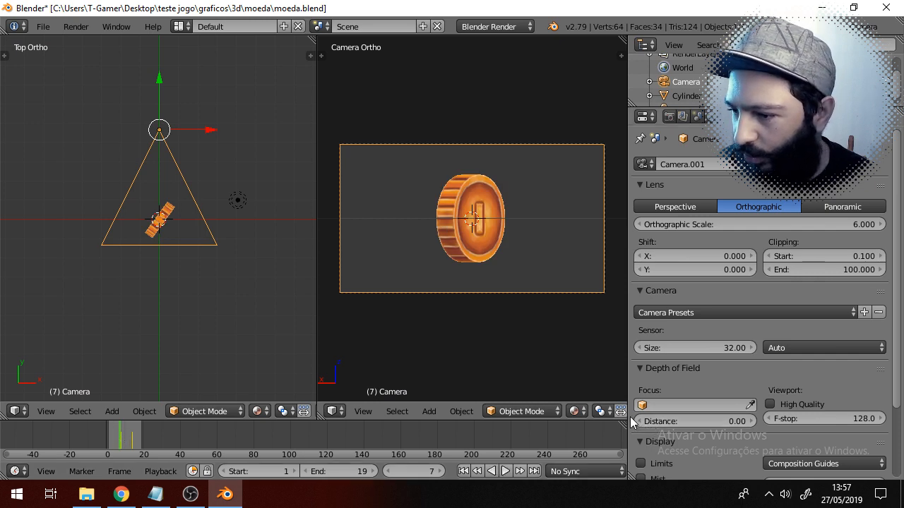
- Delete the camera's LocRotScale keyframes at frames 8 and 14
drag(621, 414, 752, 417)
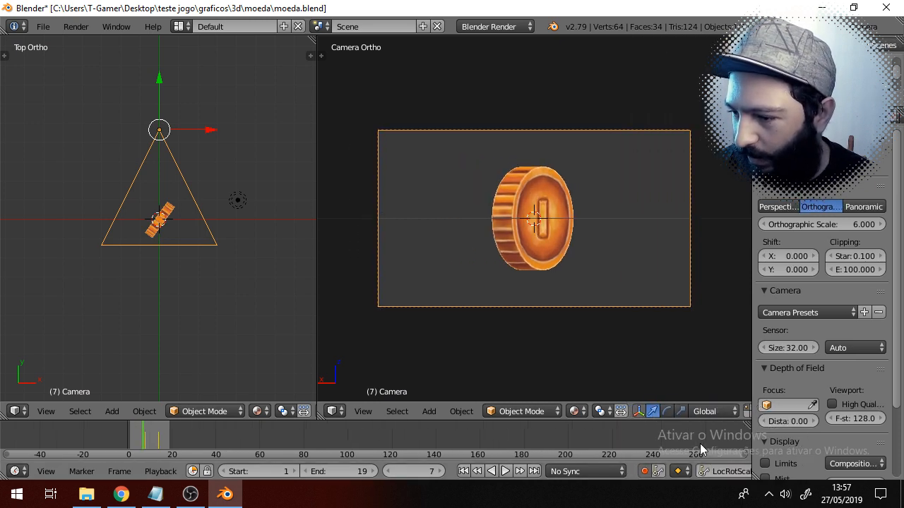
click(645, 472)
key(alt+a)
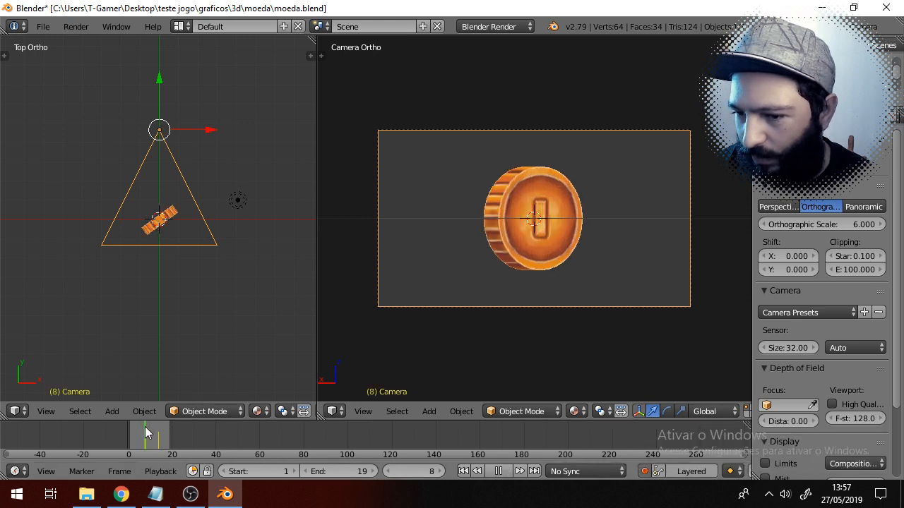
key(alt+a)
scroll(710, 471, down, 5)
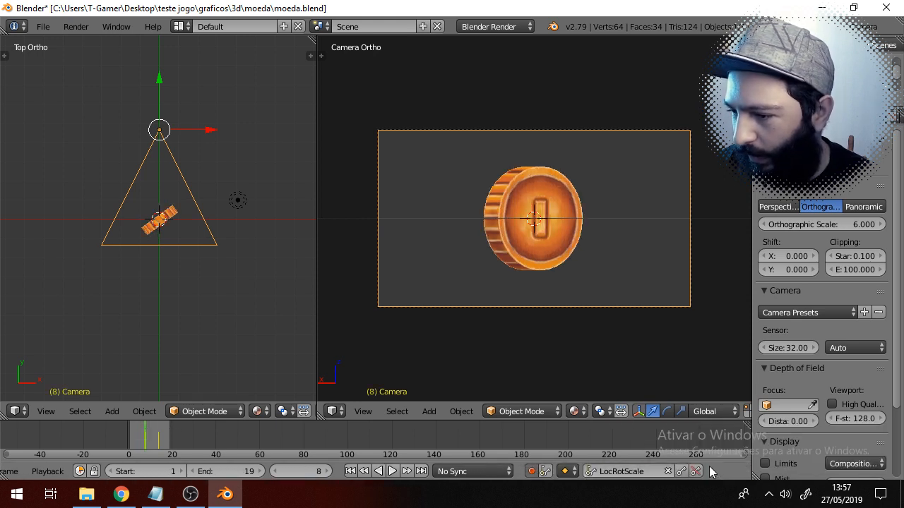
click(695, 472)
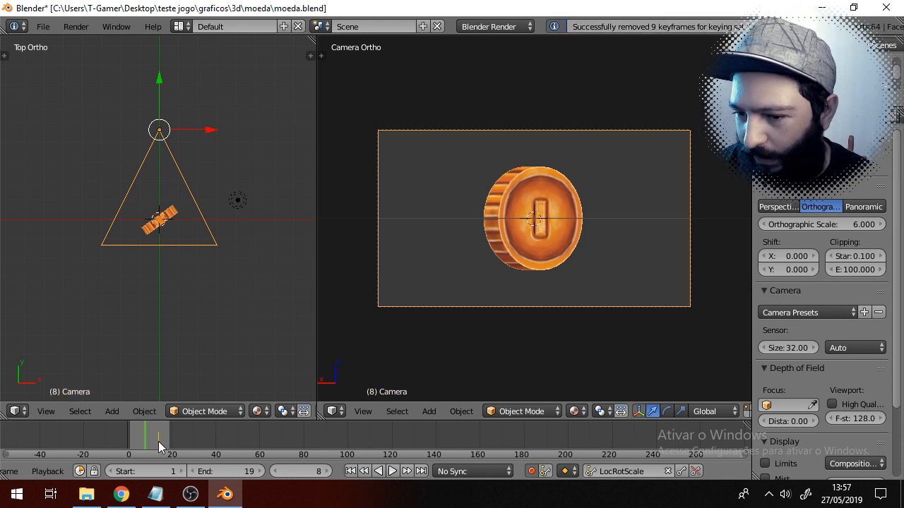
click(159, 446)
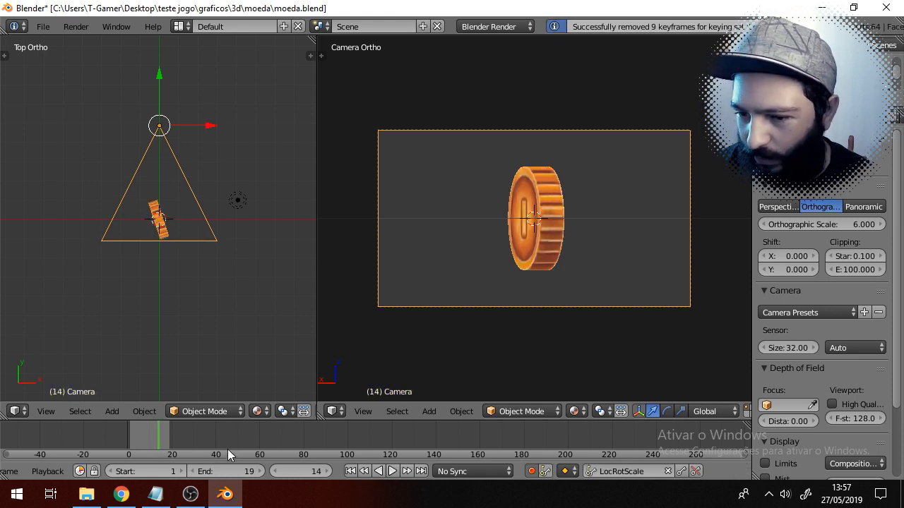
- Turn off automatic keyframe recording
key(alt+a)
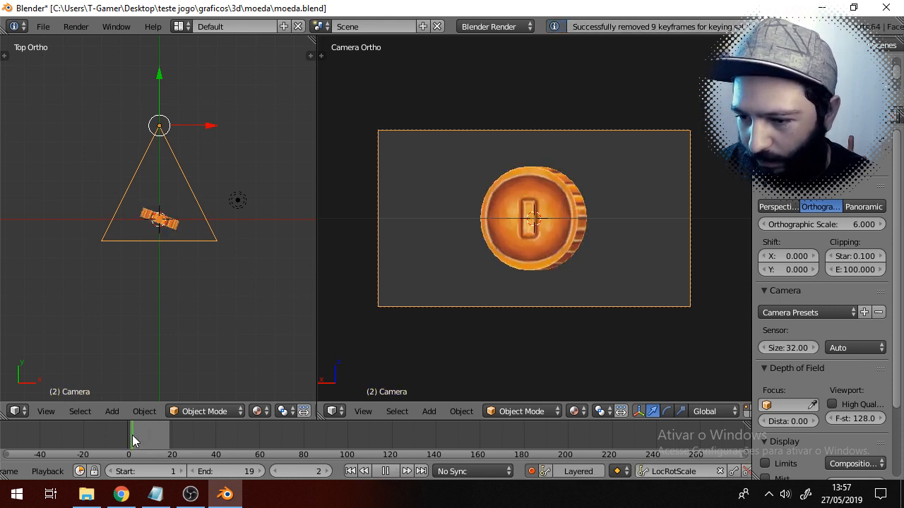
key(alt+a)
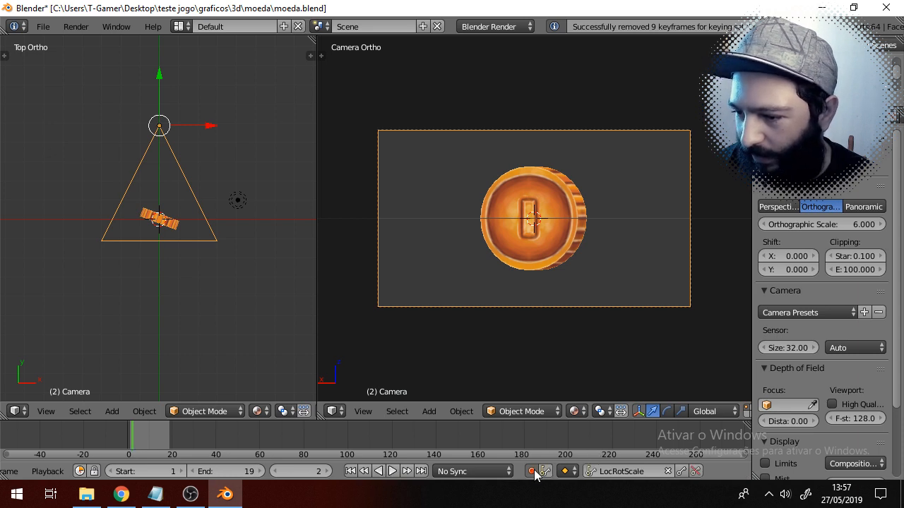
click(532, 471)
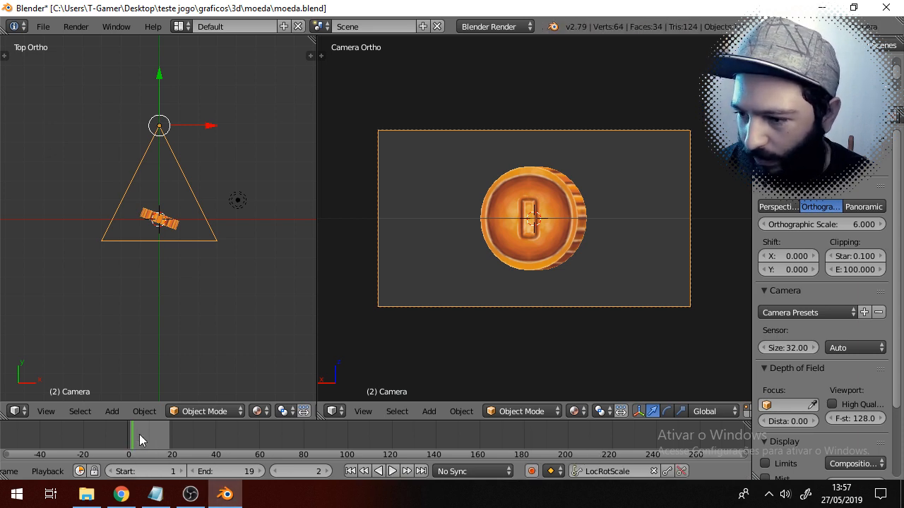
- Play the coin animation from frame 1 to check it, and move to frame 10
key(alt+a)
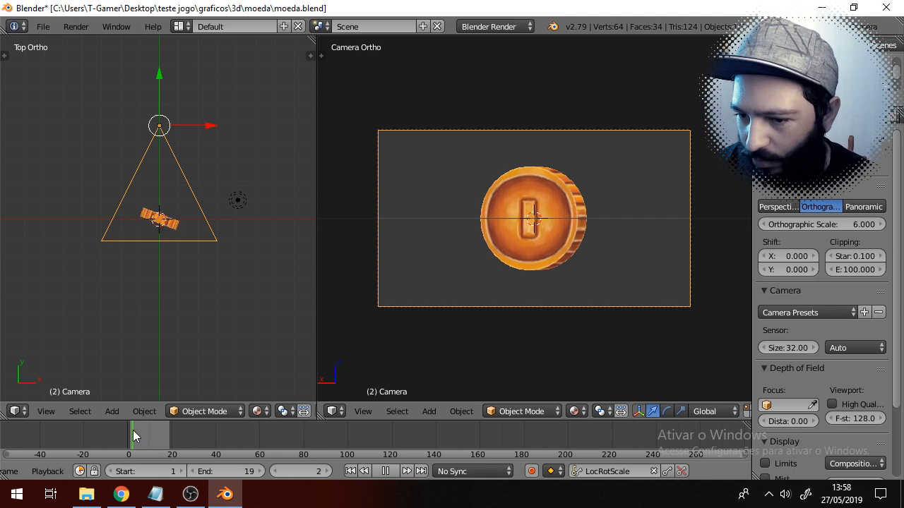
drag(133, 430, 129, 429)
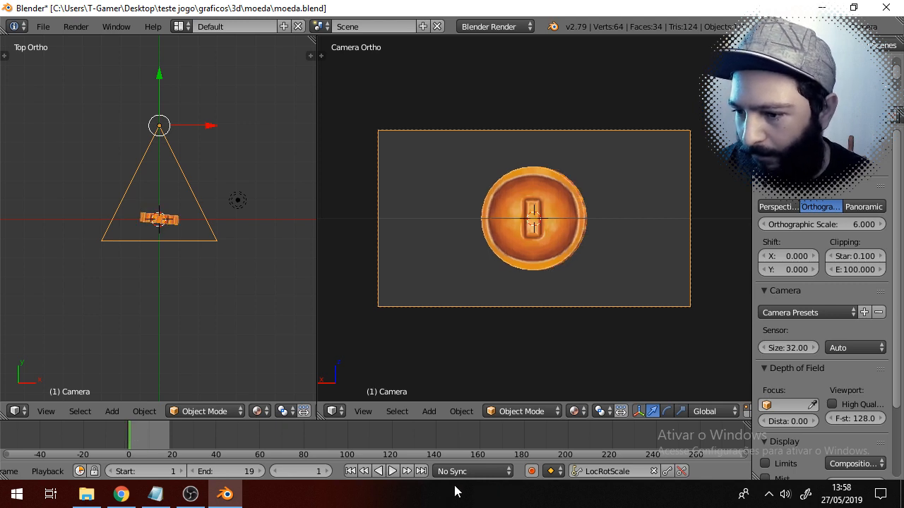
click(394, 471)
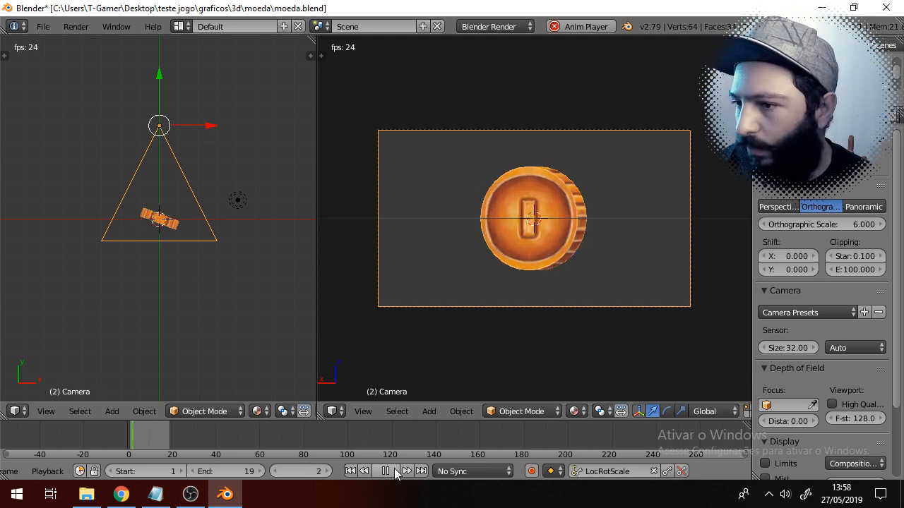
click(387, 471)
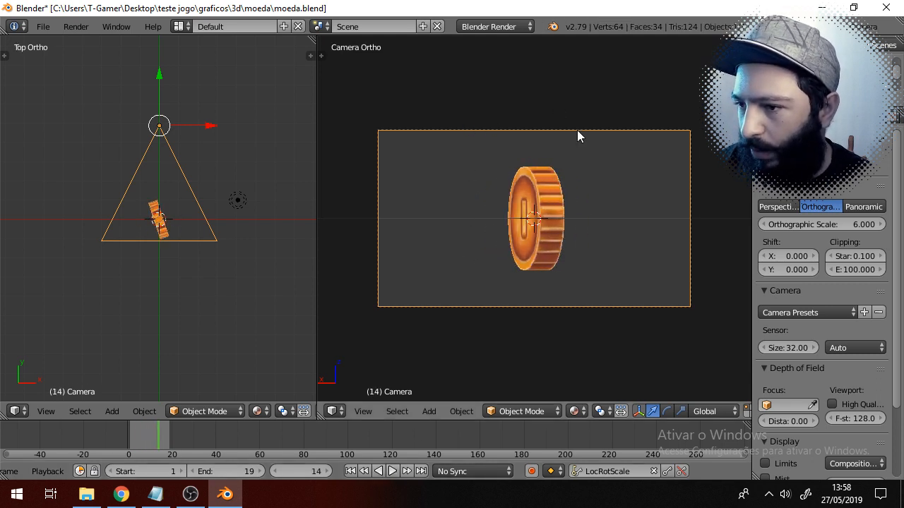
mouse_move(148, 434)
mouse_down()
mouse_move(140, 432)
mouse_move(149, 432)
mouse_up()
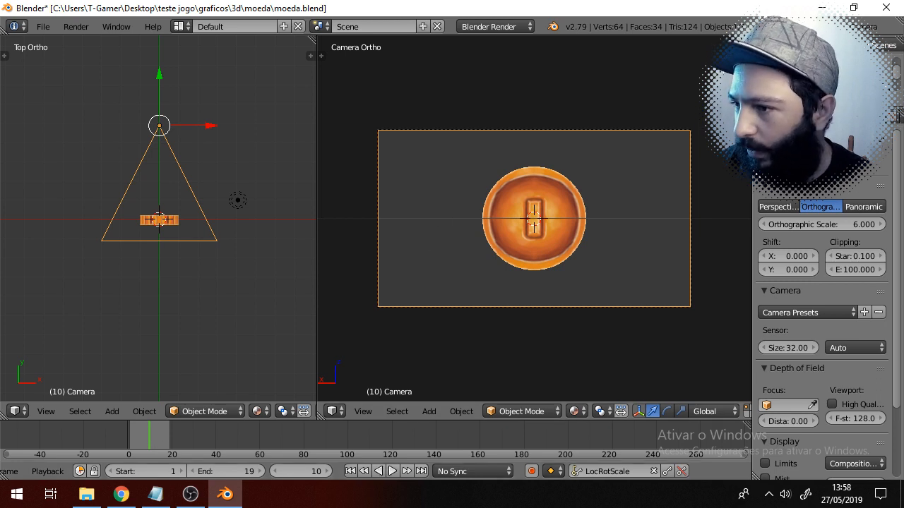
- Widen the properties area and set the camera's X shift to 0.010
drag(753, 155, 616, 159)
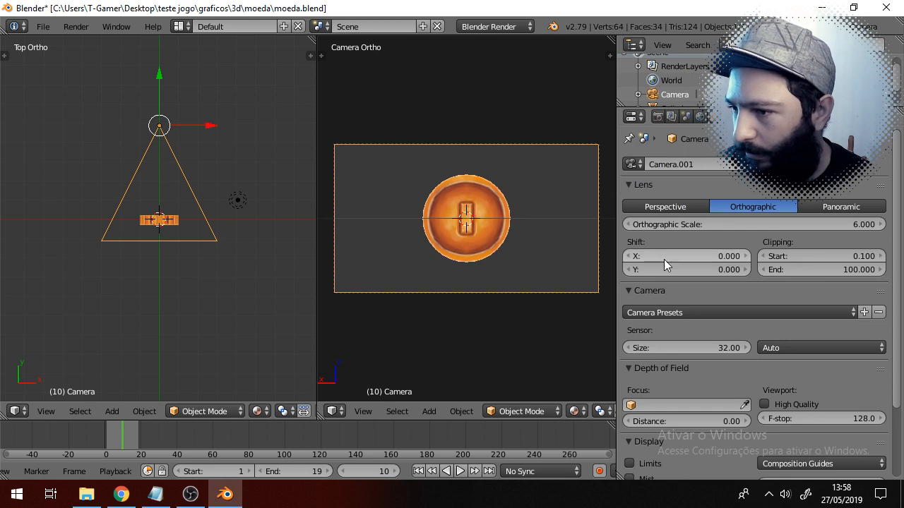
mouse_move(664, 256)
mouse_down()
mouse_move(706, 256)
mouse_move(646, 256)
mouse_move(657, 257)
mouse_up()
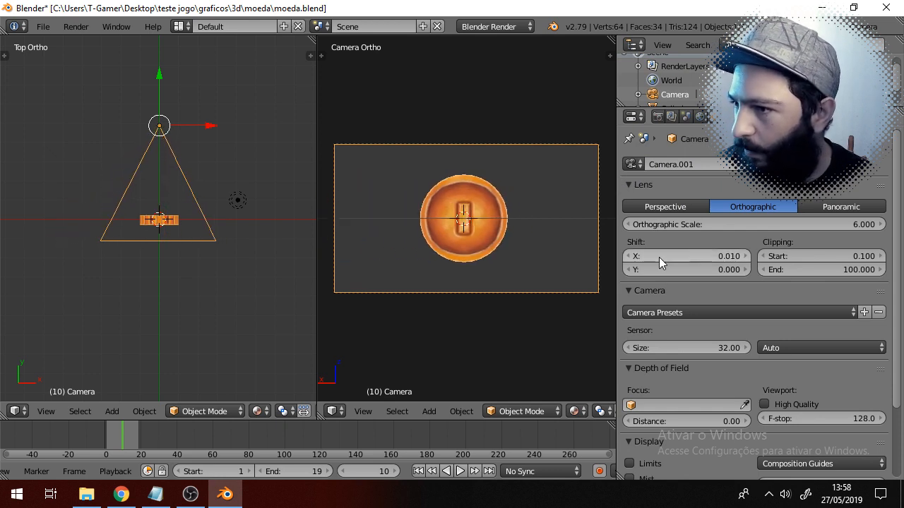
- Set the render resolution to 1025 px in X and 976 px in Y for a nearly square frame
click(656, 117)
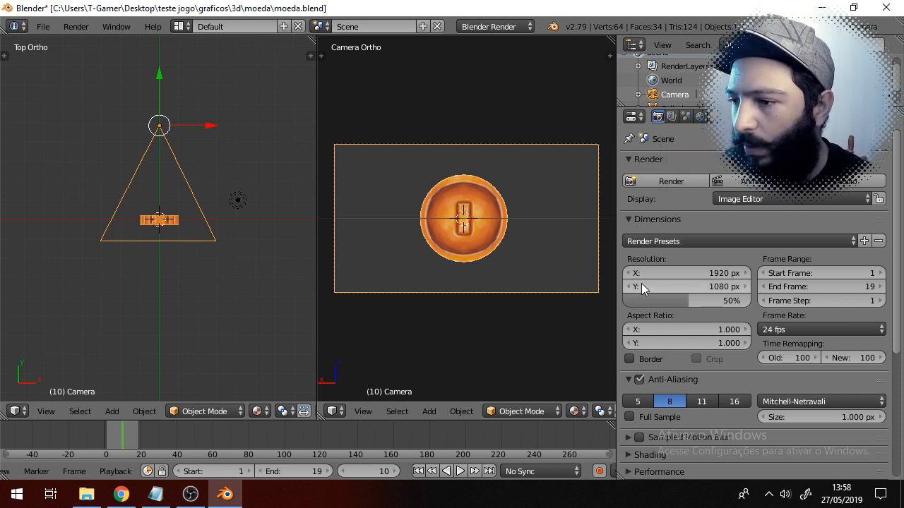
drag(641, 283, 786, 283)
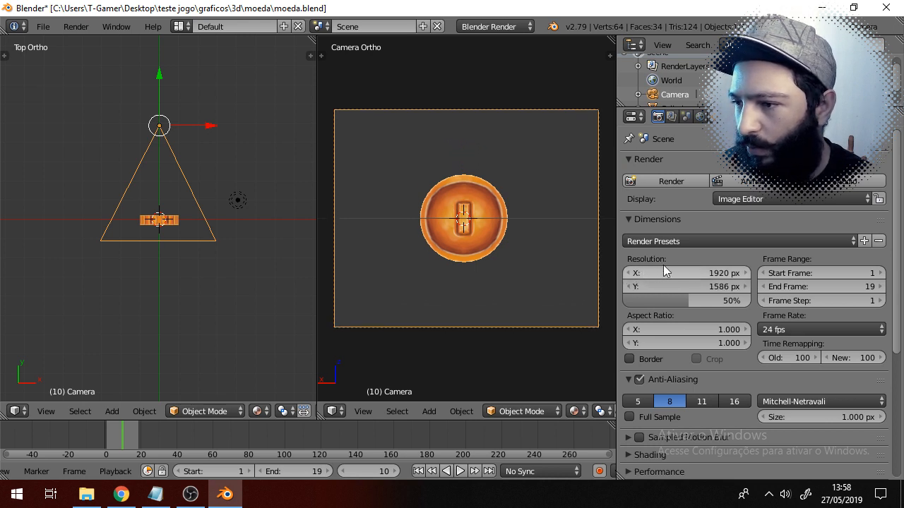
drag(664, 271, 625, 285)
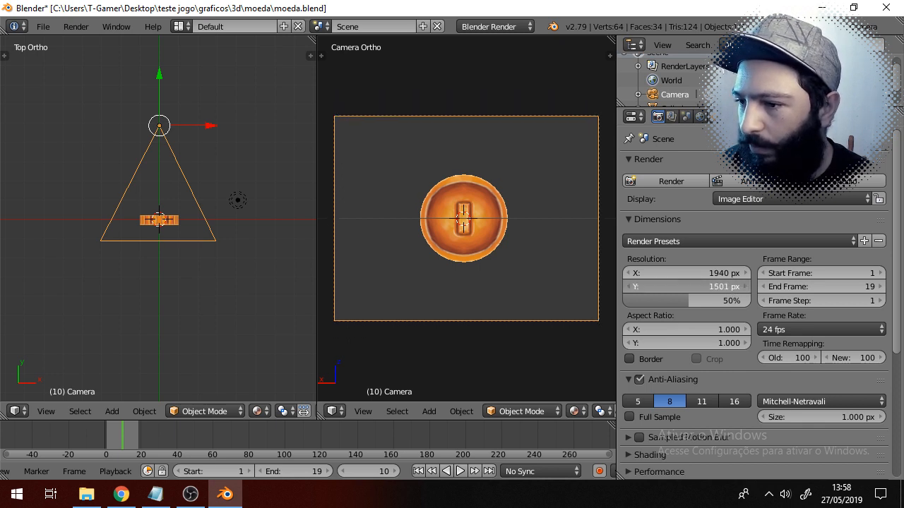
drag(728, 290, 644, 291)
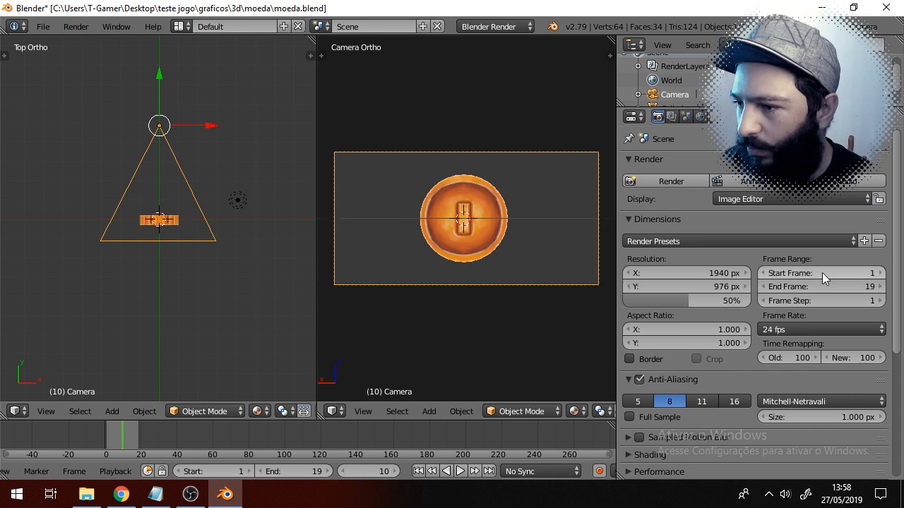
mouse_move(715, 275)
mouse_down()
mouse_move(673, 275)
mouse_move(702, 274)
mouse_up()
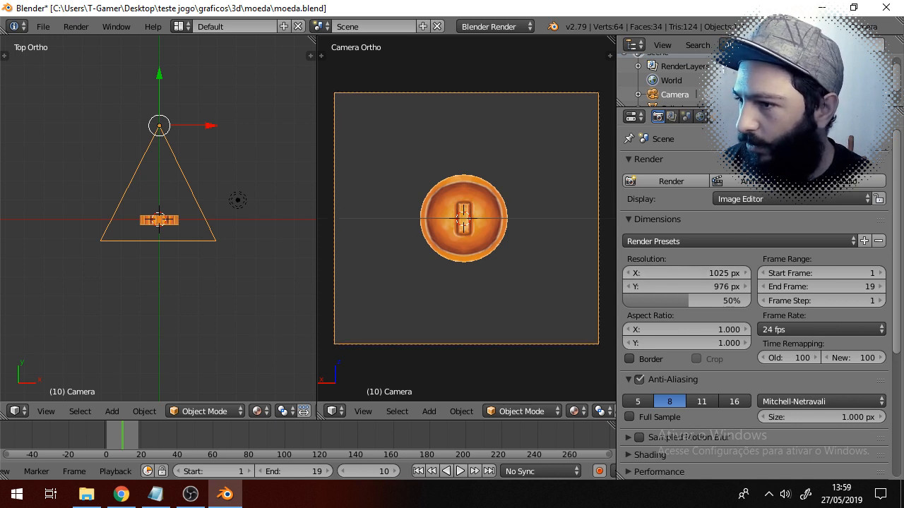
- Reduce the camera's orthographic scale to 4.900 so the coin fills more of the frame
click(741, 116)
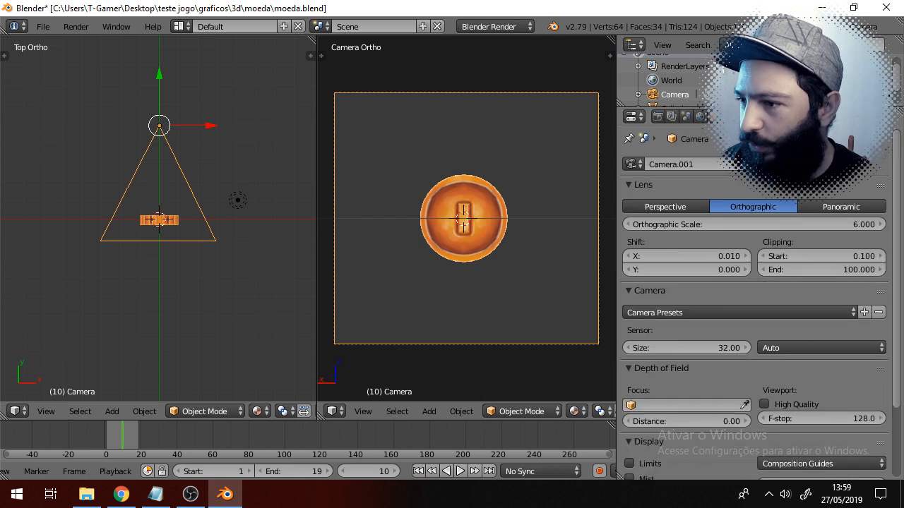
click(883, 226)
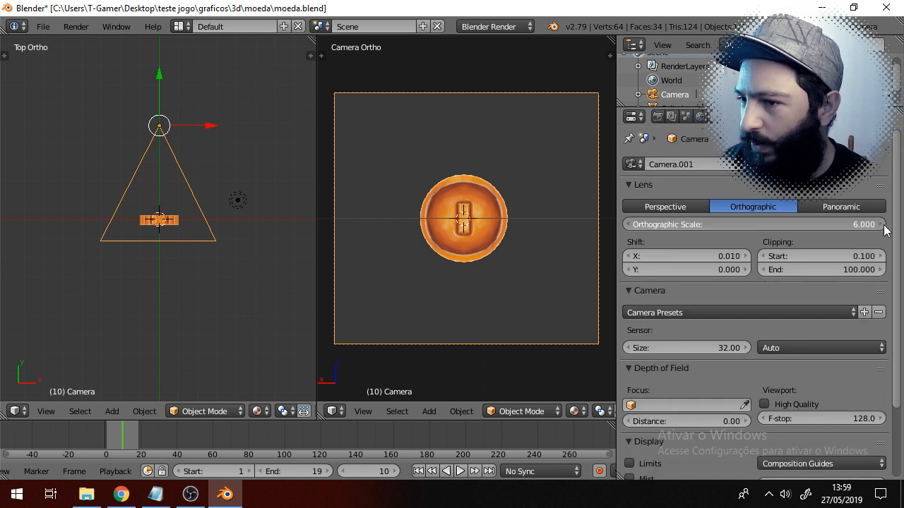
click(629, 226)
click(627, 223)
click(628, 223)
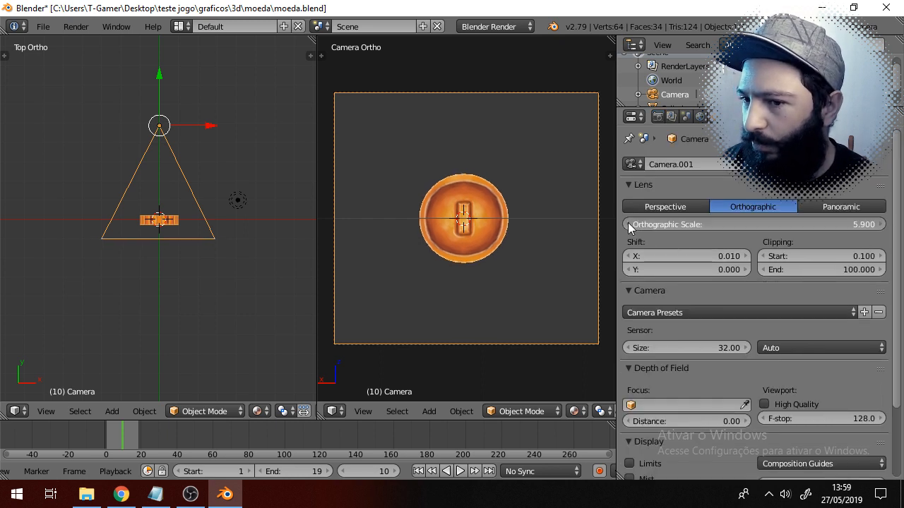
click(627, 223)
click(628, 223)
click(628, 223)
click(628, 223)
click(628, 223)
click(627, 223)
click(628, 223)
click(628, 223)
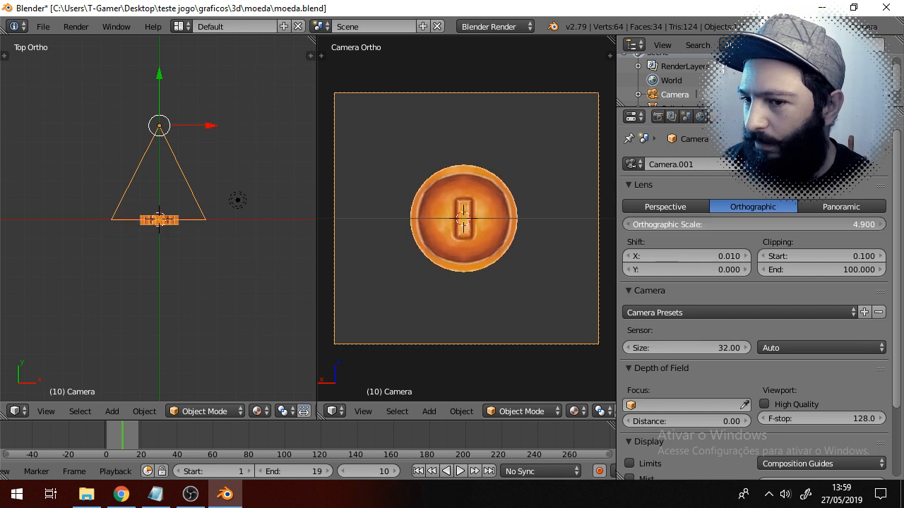
- Reduce the camera's orthographic scale to 3.100 and play the coin animation to check the framing
click(628, 223)
click(628, 223)
click(628, 223)
click(627, 223)
click(628, 223)
click(628, 223)
click(628, 223)
click(627, 223)
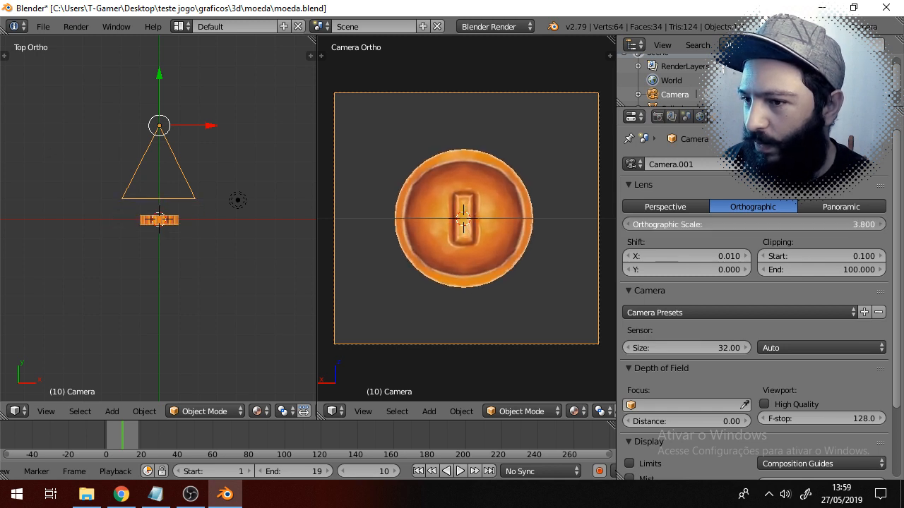
click(627, 223)
click(628, 223)
click(628, 223)
click(628, 224)
click(628, 224)
click(627, 224)
click(628, 223)
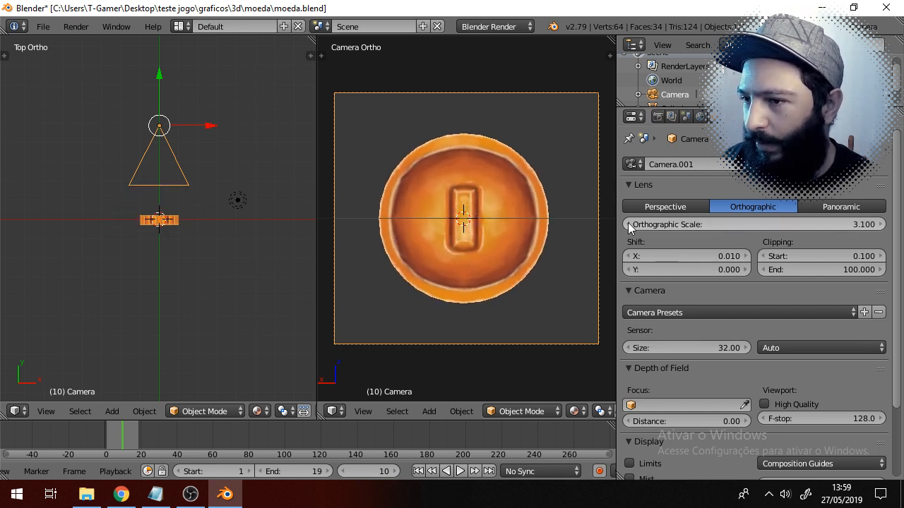
click(459, 472)
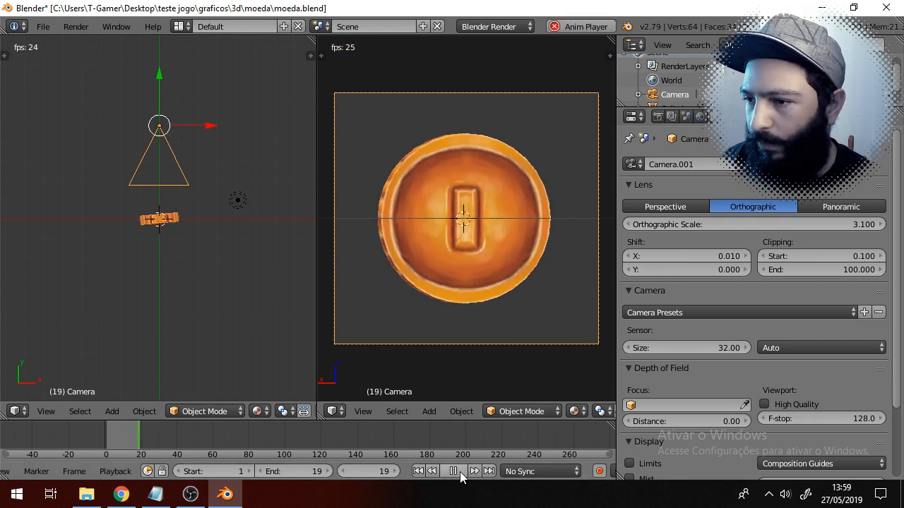
click(459, 472)
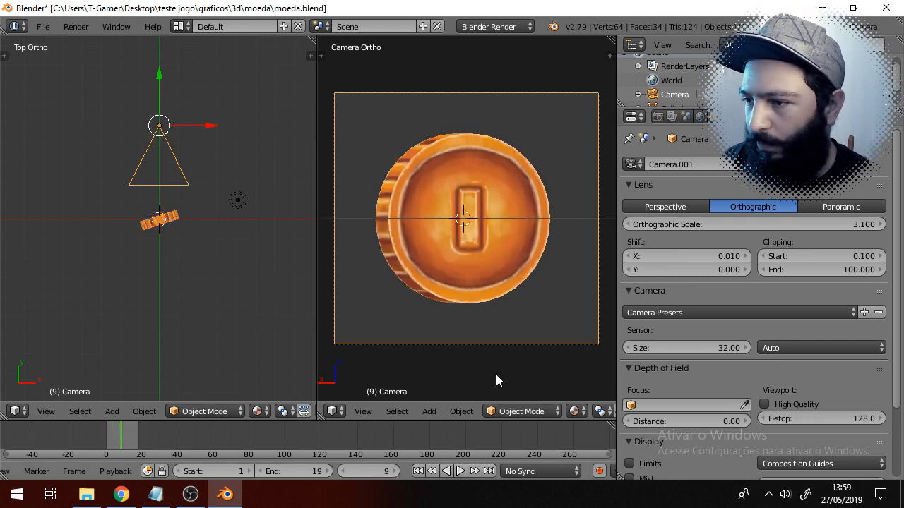
- Reduce the camera's orthographic scale further to 2.400 and replay the spin to check that the coin stays inside the frame
click(629, 223)
click(629, 224)
click(629, 224)
click(629, 224)
click(629, 224)
click(628, 224)
click(629, 224)
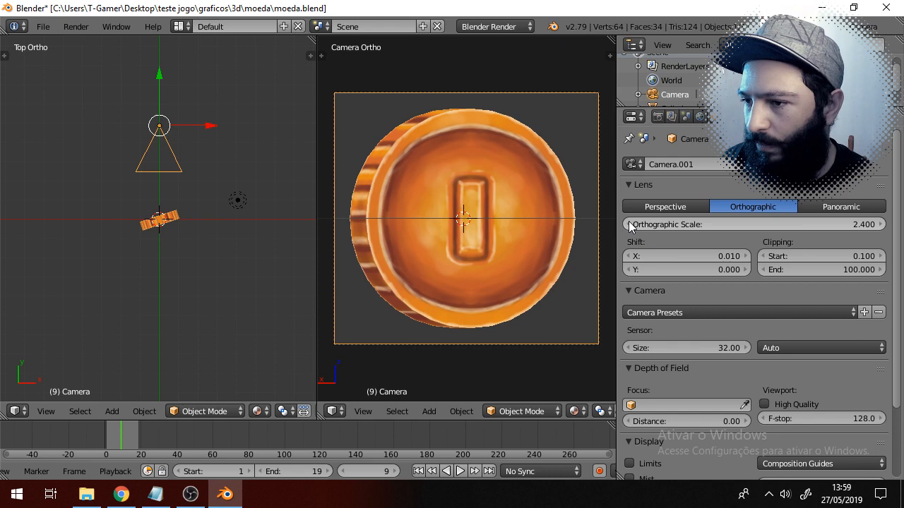
click(455, 470)
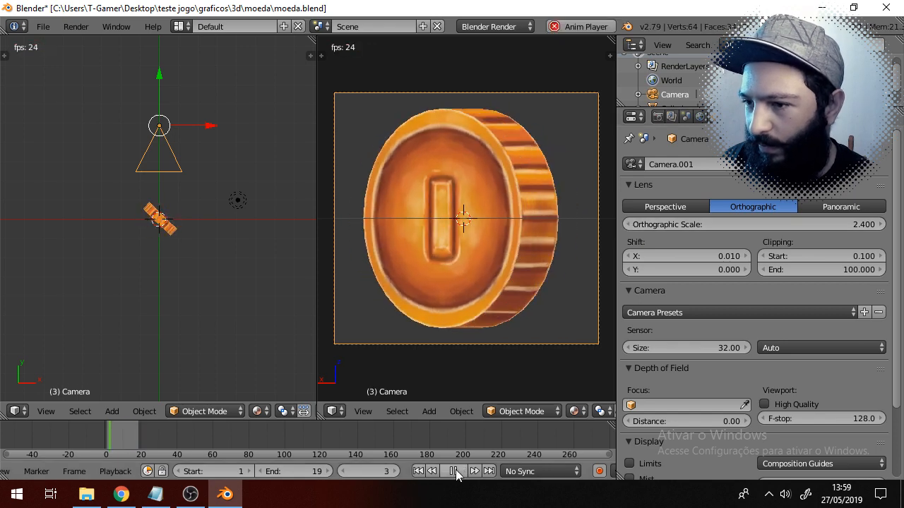
click(455, 470)
- Set the camera's X shift to 0.000 and play the animation to check the coin's centring
click(627, 255)
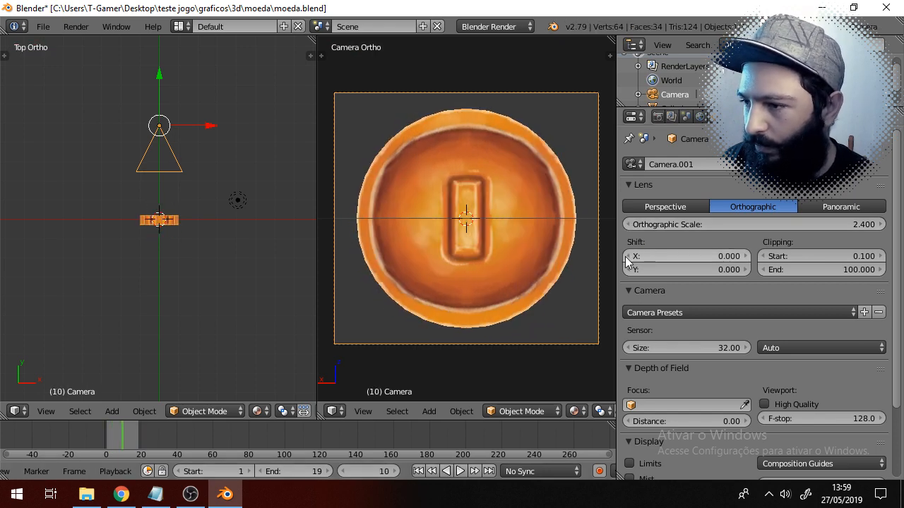
click(463, 471)
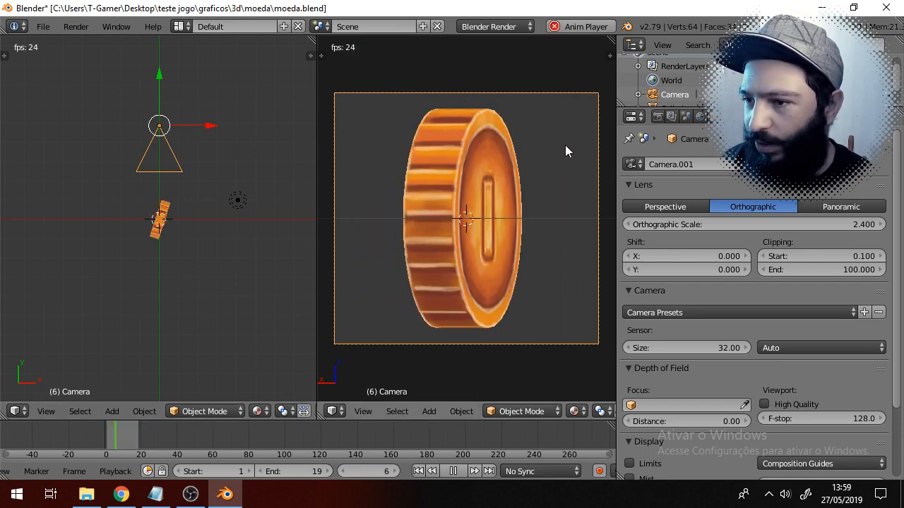
click(454, 473)
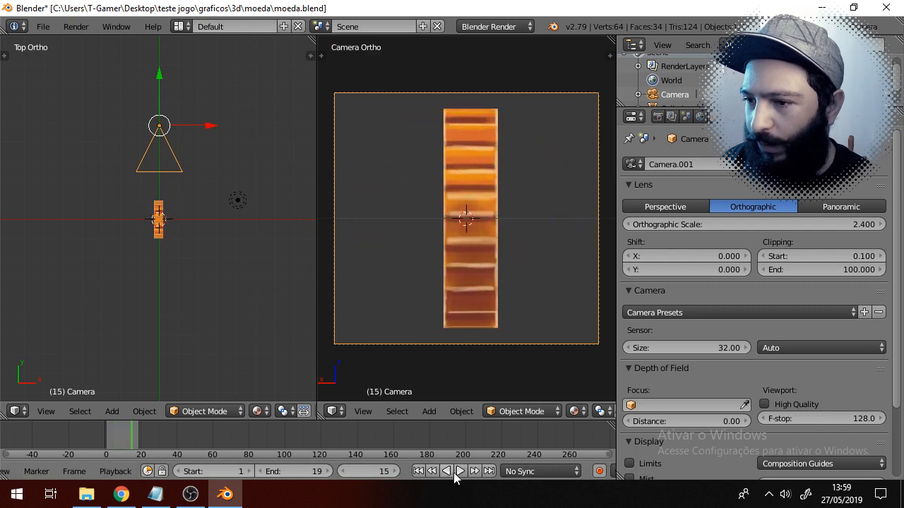
- Switch to File Explorer, create a folder named "frames grandes" inside the moeda folder and open it
click(90, 499)
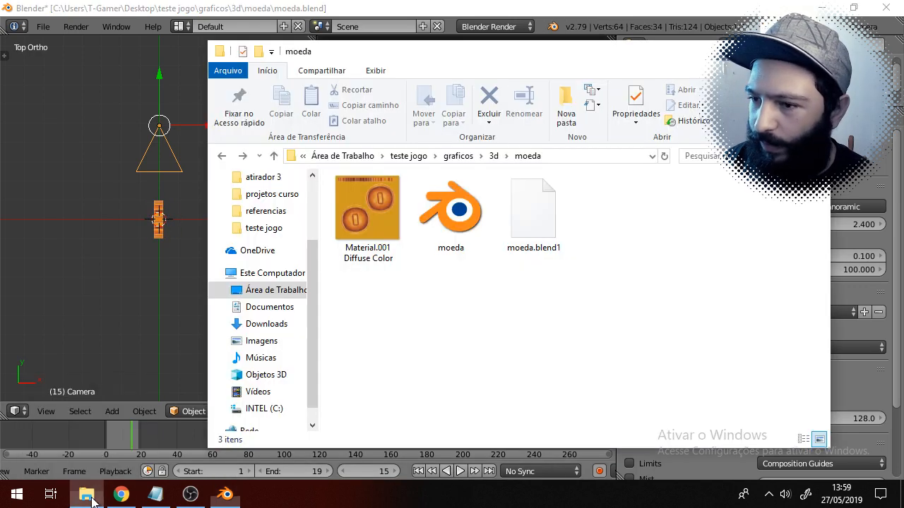
right_click(648, 220)
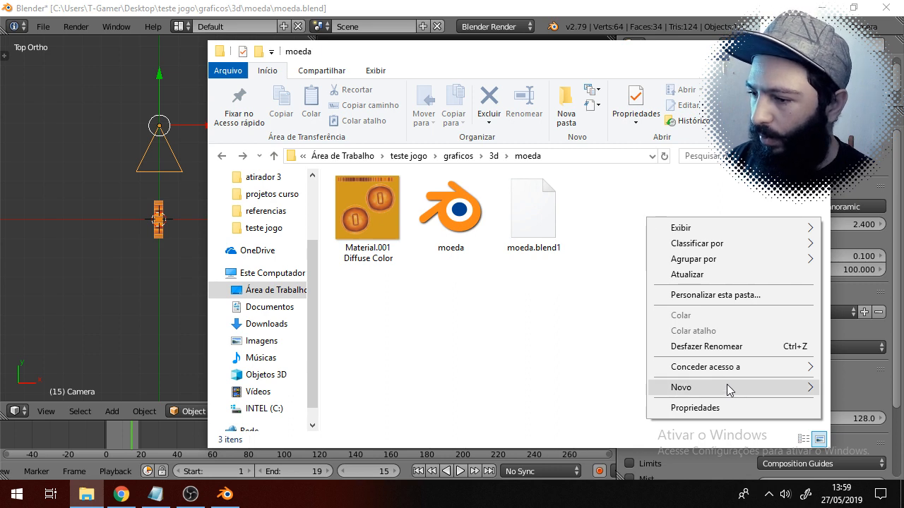
mouse_move(727, 387)
click(520, 275)
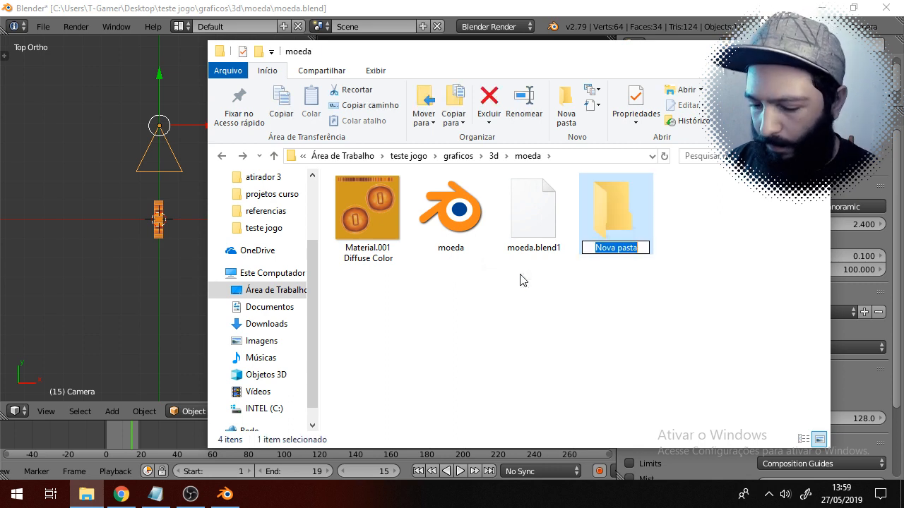
text(frames grandes)
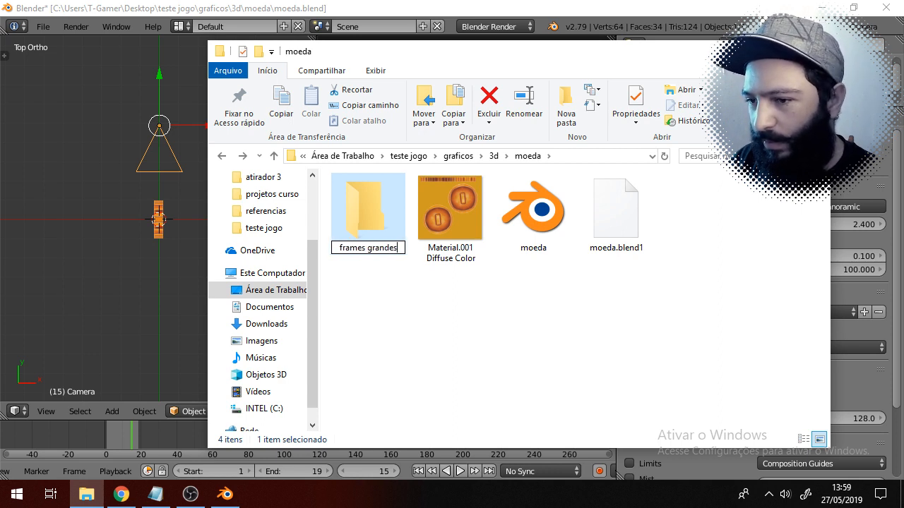
key(Return)
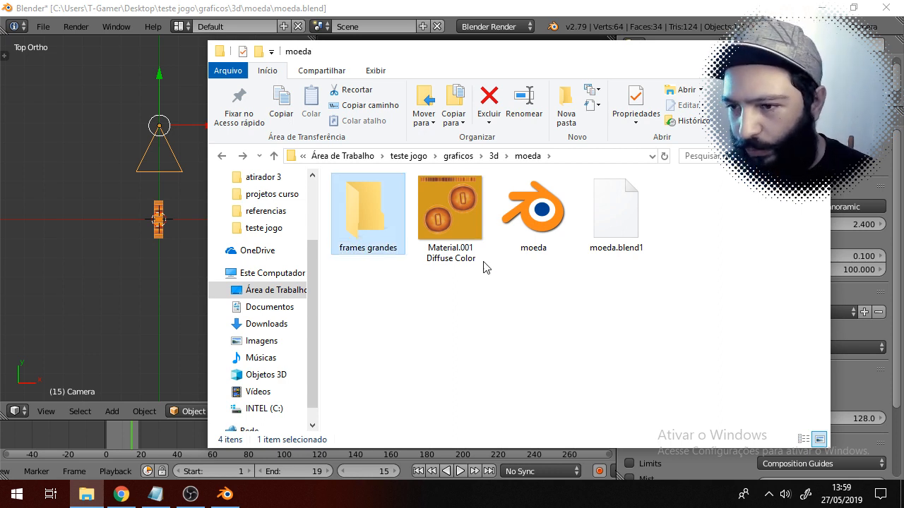
double_click(367, 214)
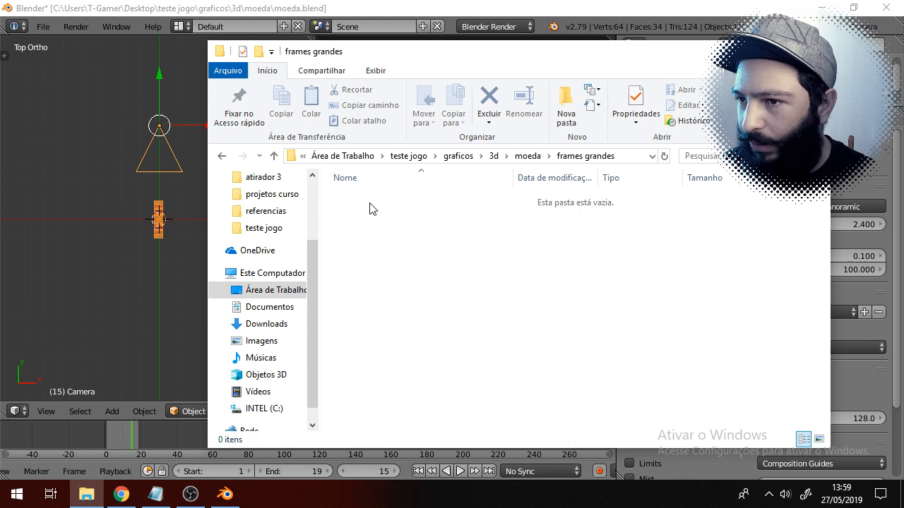
- Return to Blender, save the moeda.blend file and preview the coin animation
click(433, 14)
click(43, 26)
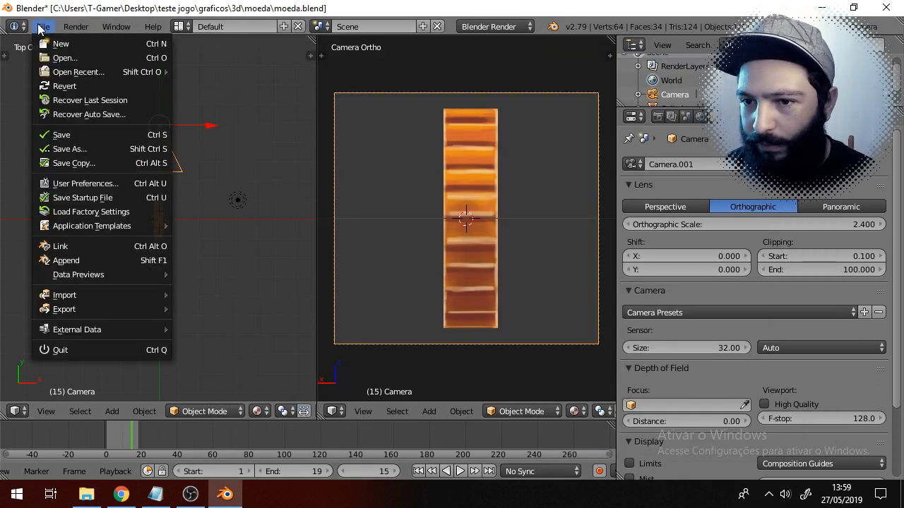
click(89, 134)
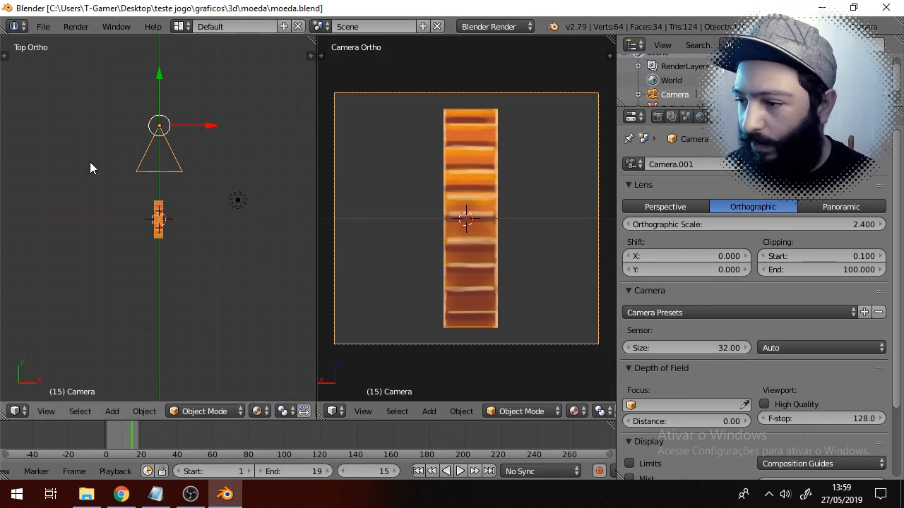
click(460, 471)
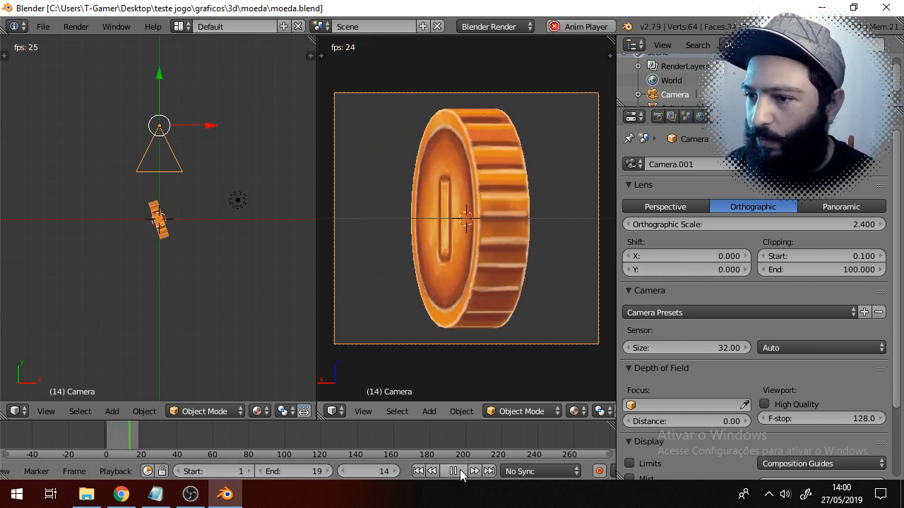
click(460, 471)
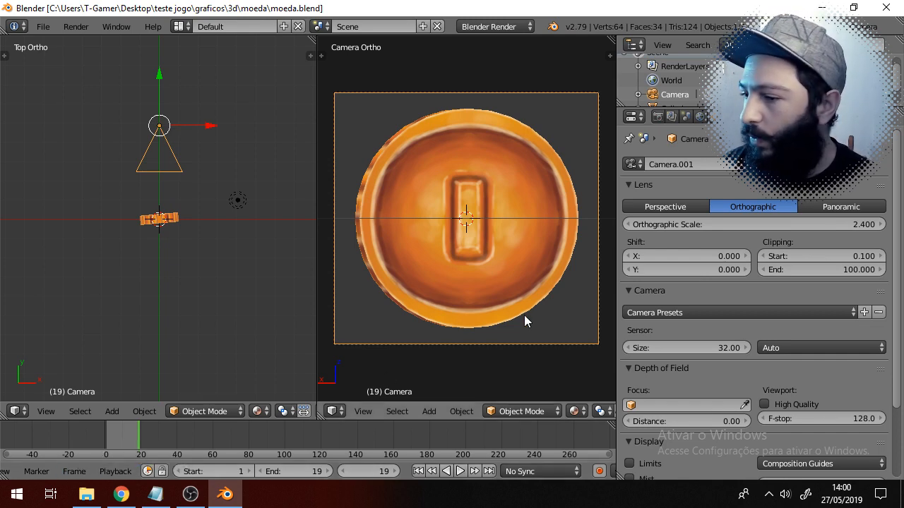
- Examine the render output settings and the available file formats, leaving the format at PNG
click(657, 117)
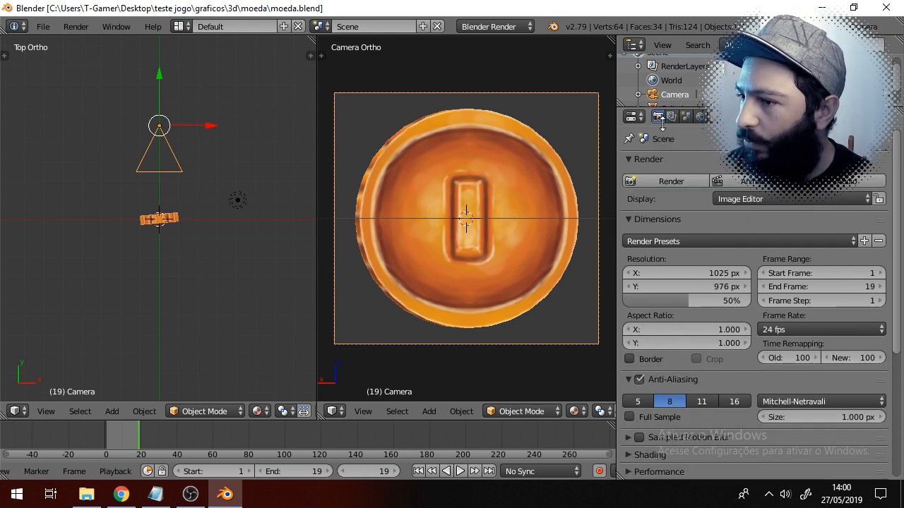
scroll(784, 241, down, 7)
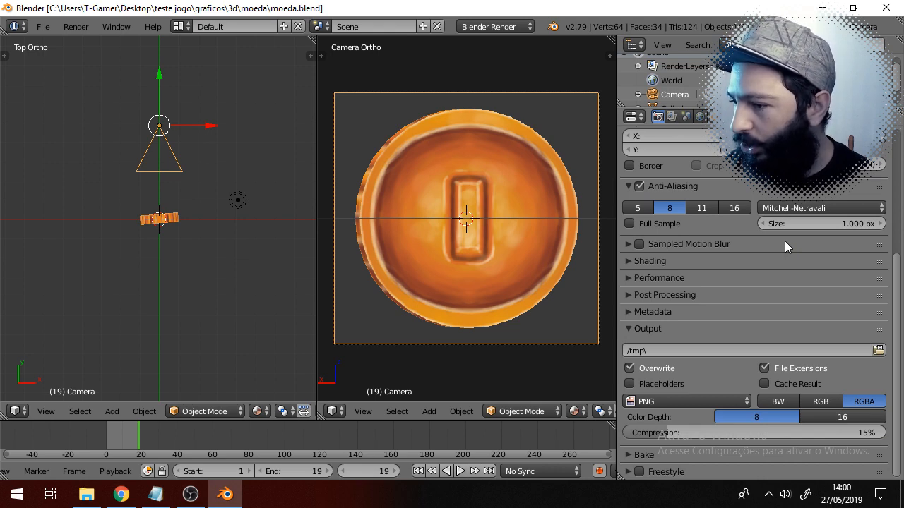
click(644, 402)
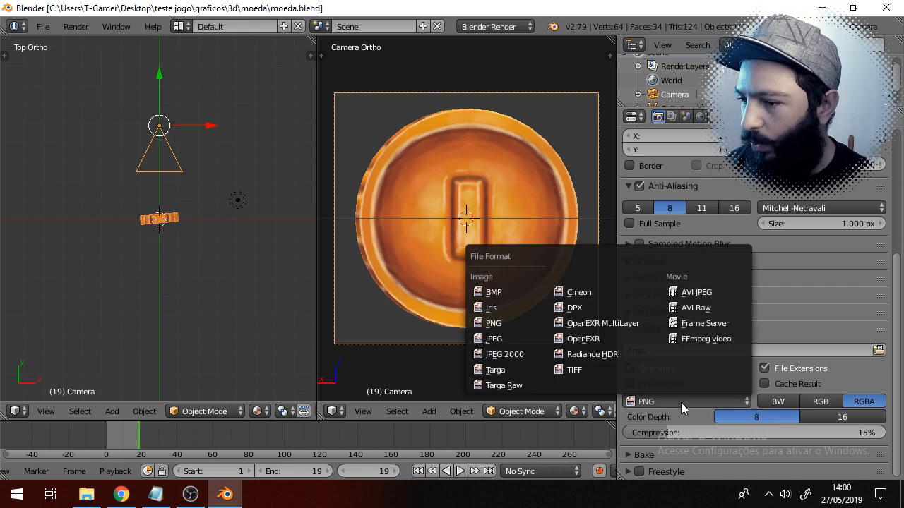
click(681, 403)
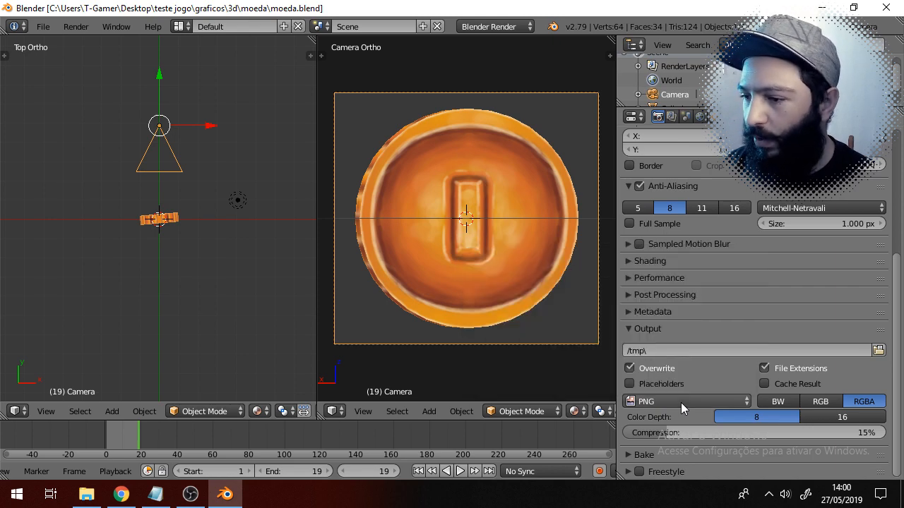
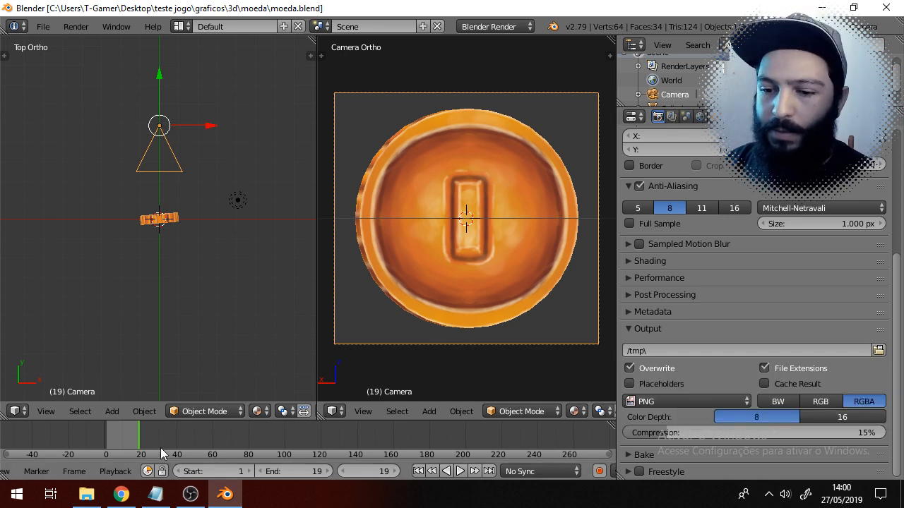
- Copy the full path of the "frames grandes" folder from File Explorer and return to Blender
click(86, 494)
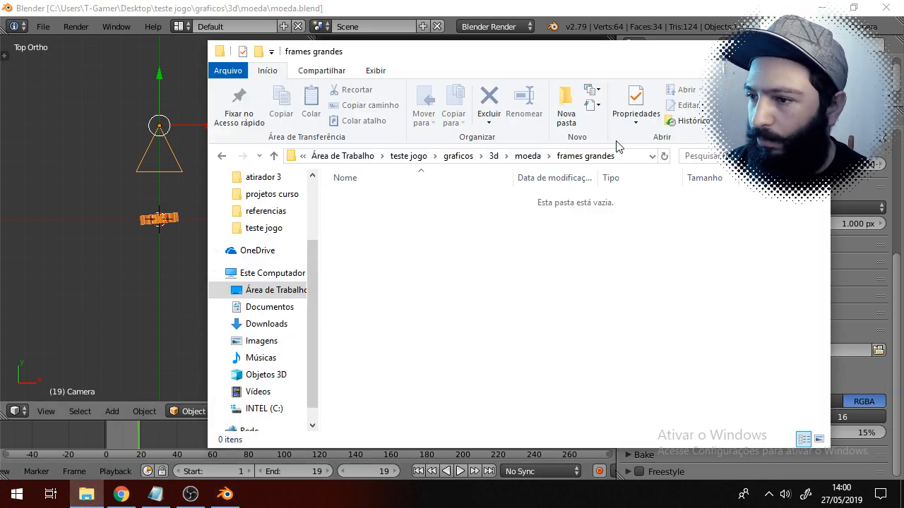
click(631, 156)
key(ctrl+c)
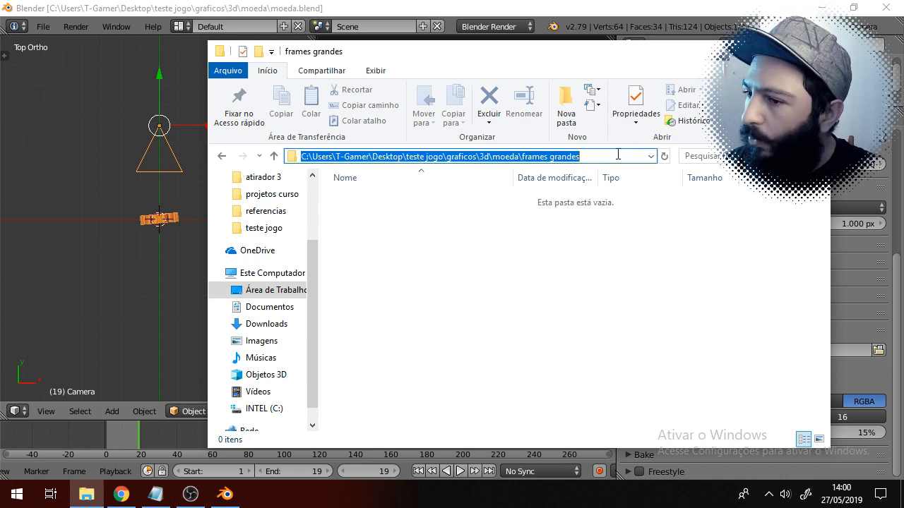
click(506, 5)
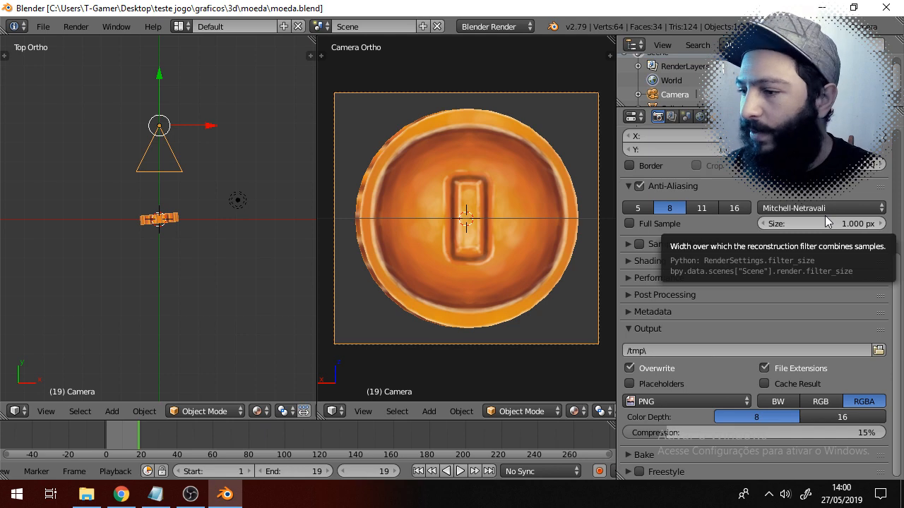
- Set the render output path to the copied "frames grandes" folder path and accept it
click(879, 350)
click(198, 62)
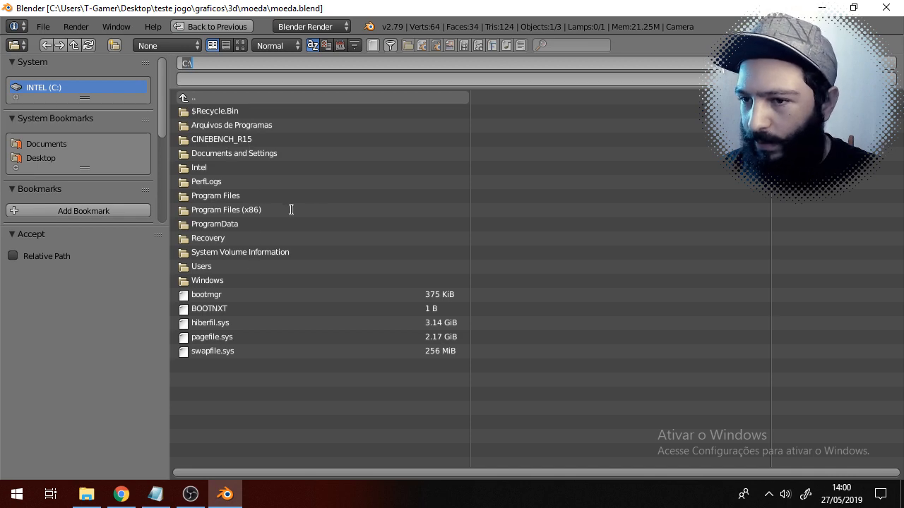
key(ctrl+v)
key(Return)
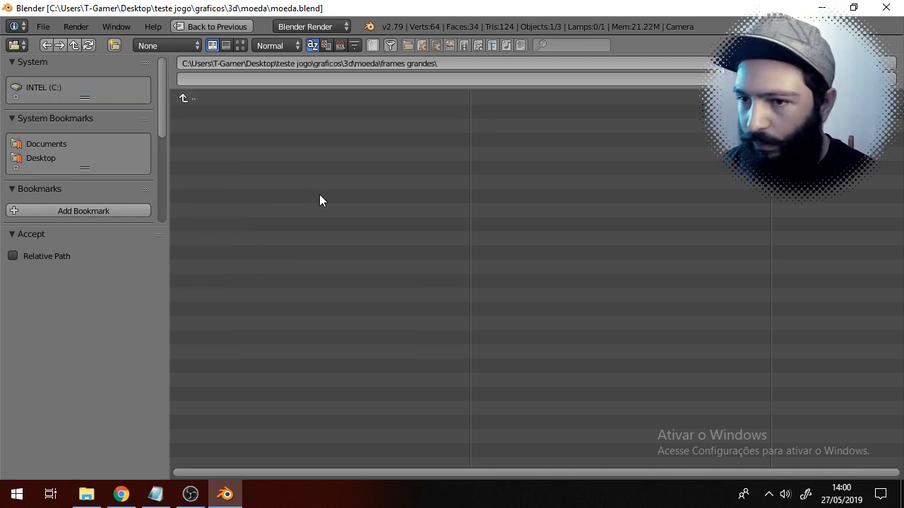
click(867, 63)
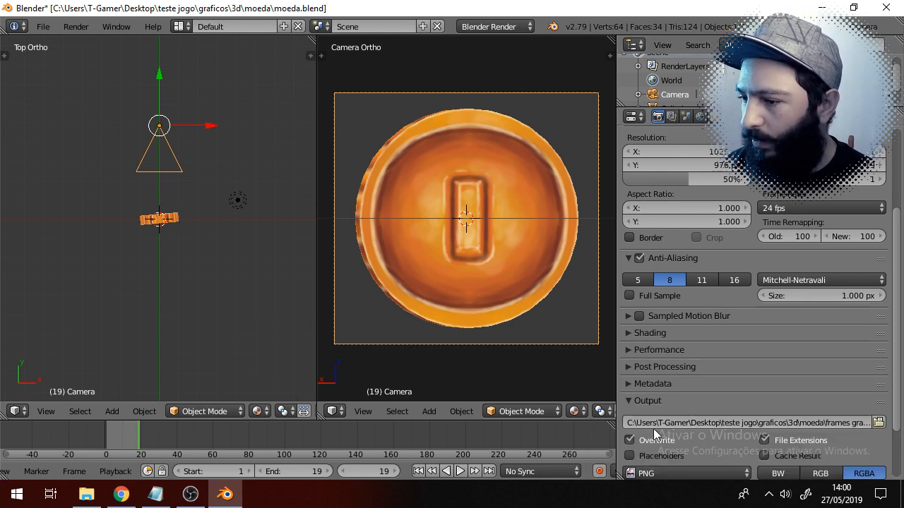
- Review the render dimensions, replay the coin animation and show the camera's lens settings
scroll(745, 380, up, 5)
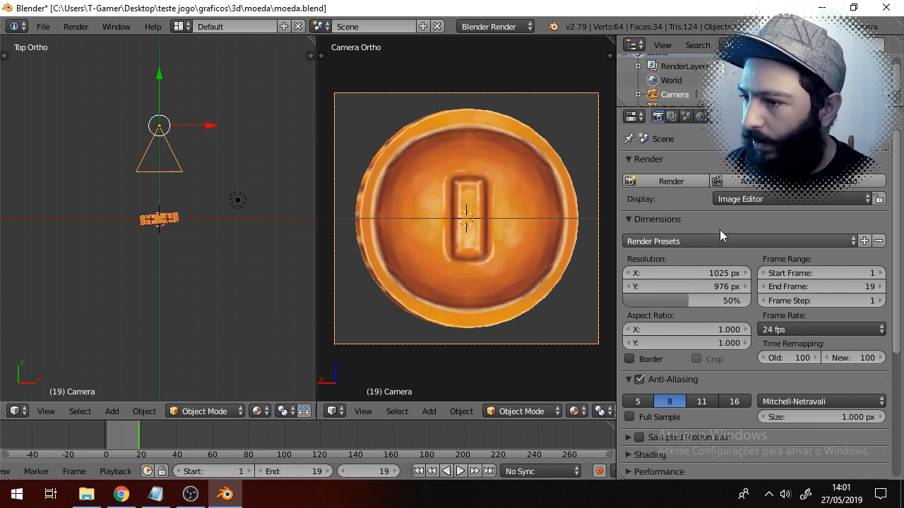
key(alt+a)
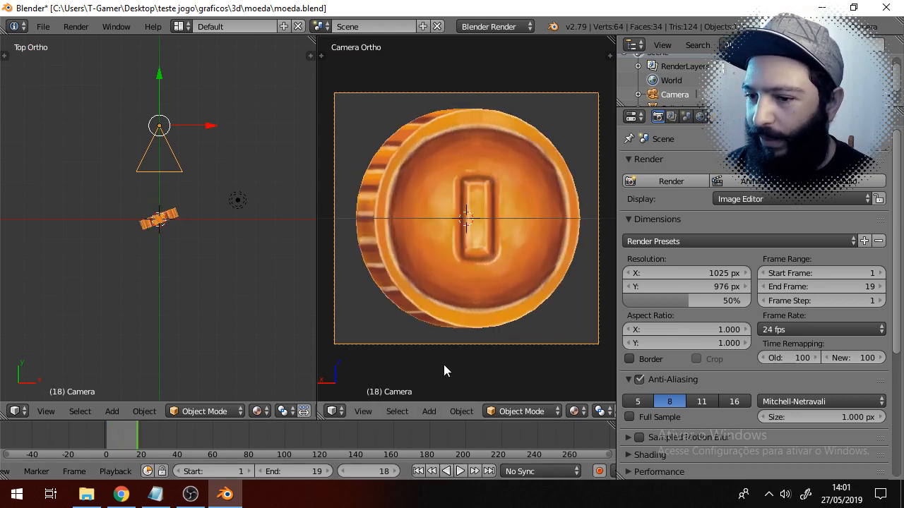
click(462, 475)
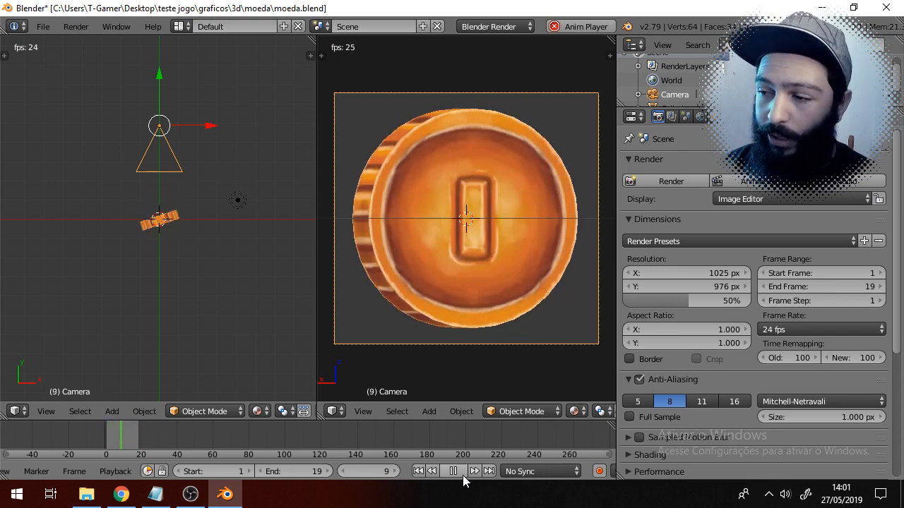
click(462, 475)
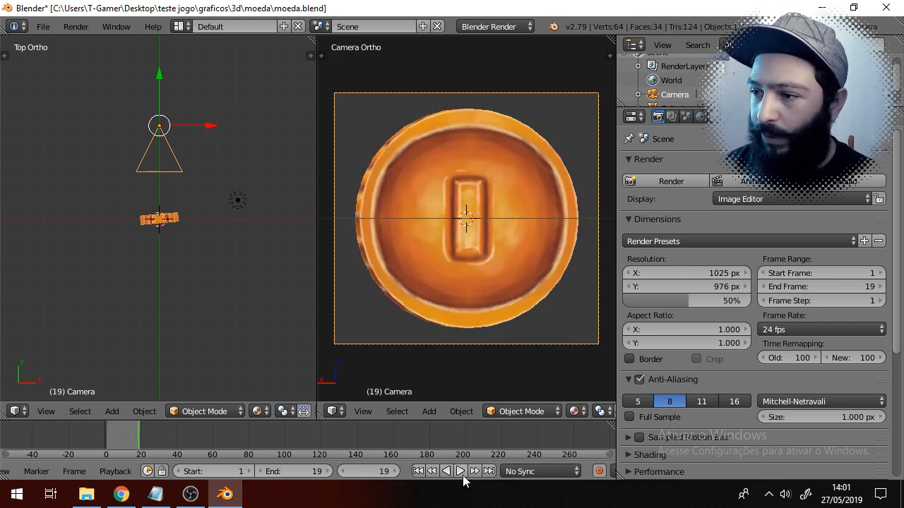
click(741, 116)
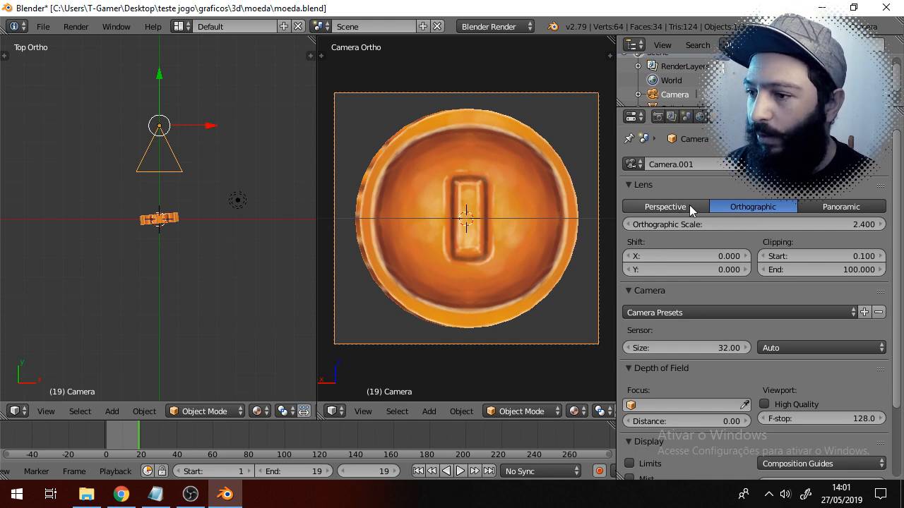
- Show the render settings, preview the coin's spin once more and render the full animation to image frames
click(656, 116)
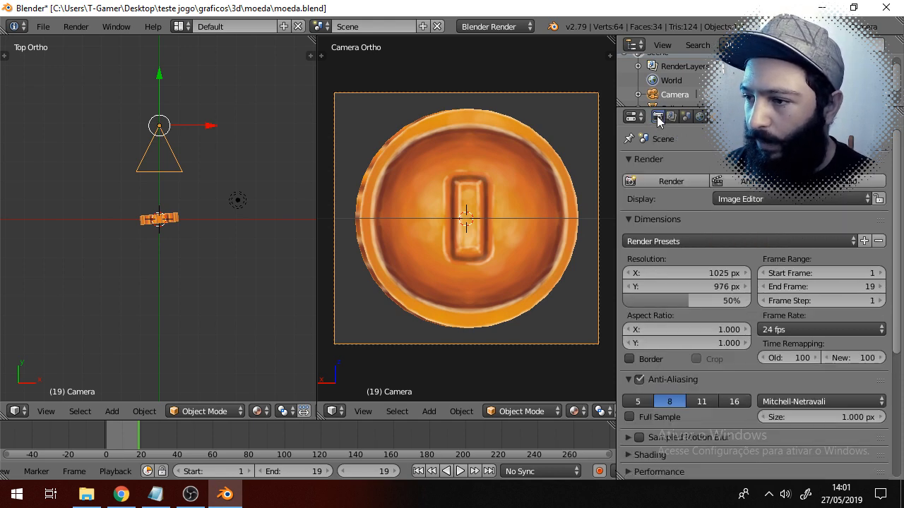
click(464, 470)
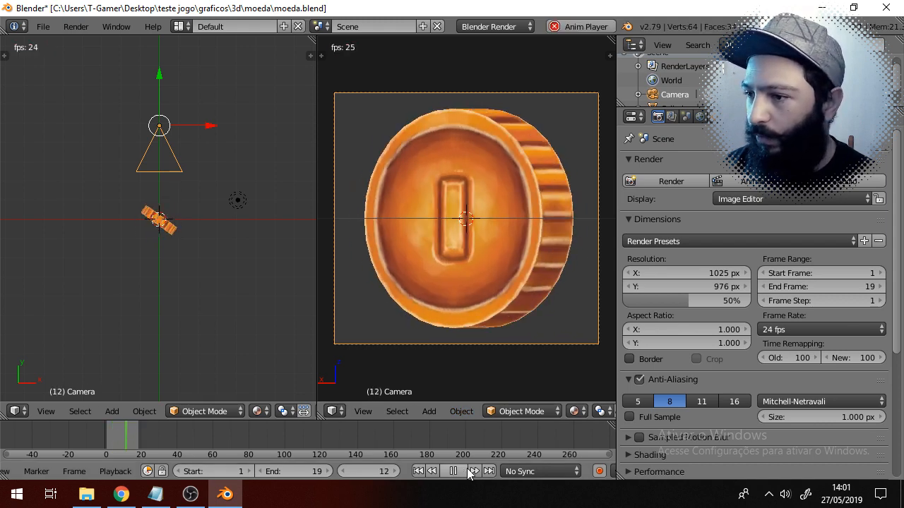
click(467, 470)
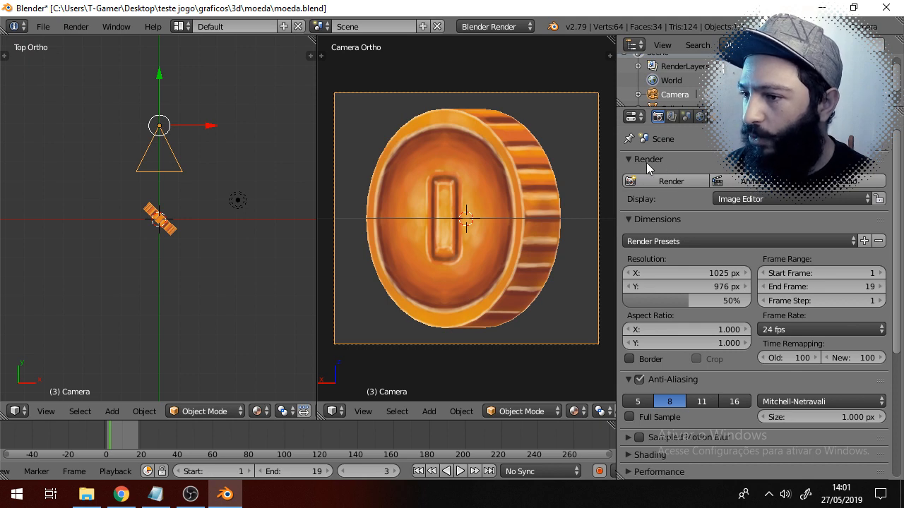
click(748, 183)
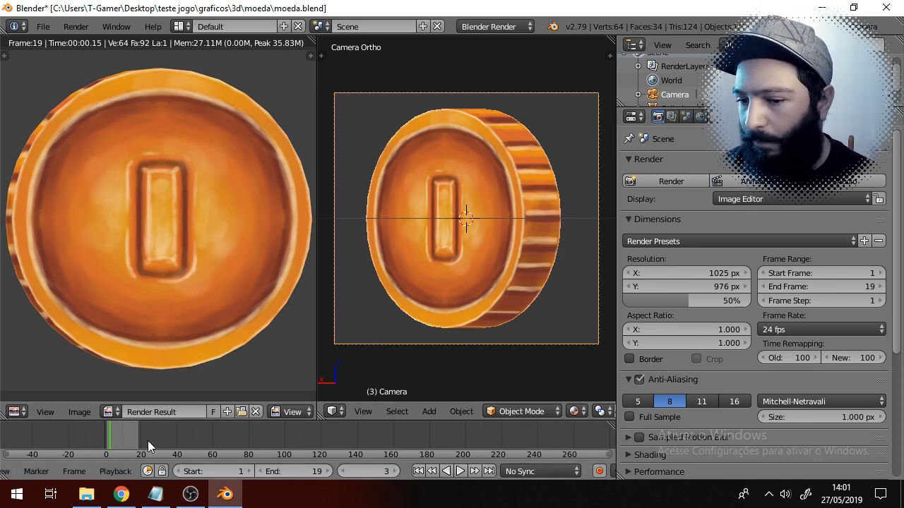
- Switch to File Explorer, show the "frames grandes" files as large thumbnails and examine the rendered coin frames
click(87, 494)
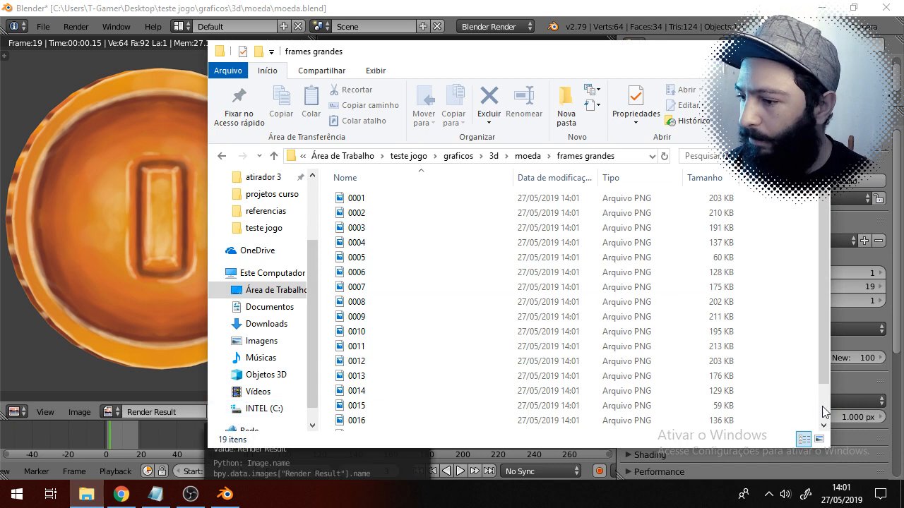
click(819, 439)
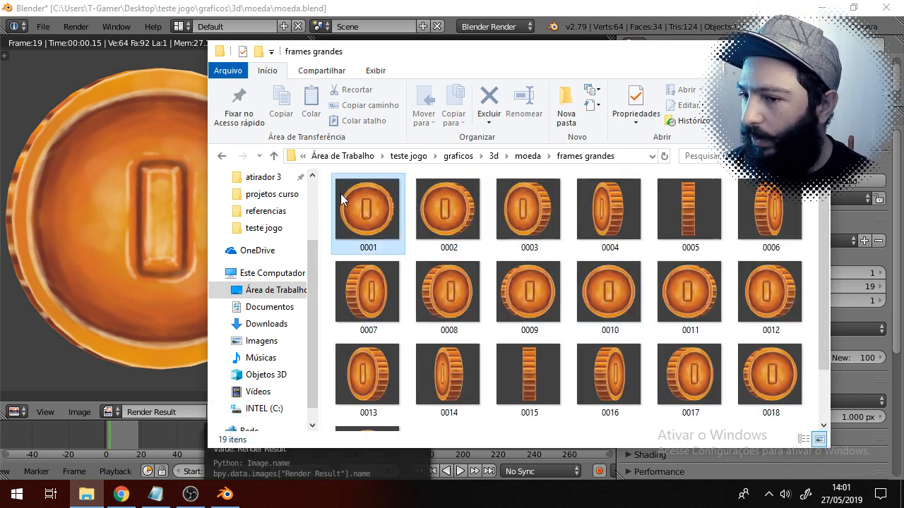
click(356, 201)
click(446, 211)
click(547, 220)
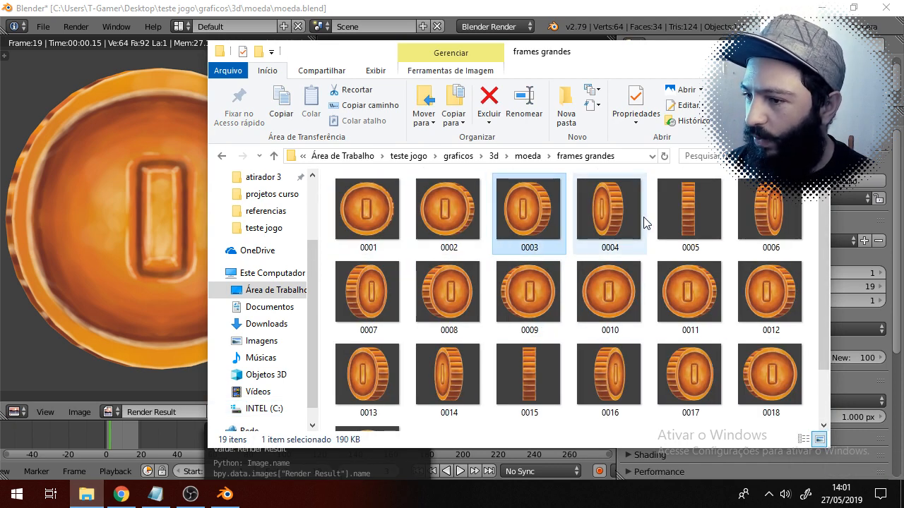
click(639, 220)
click(688, 204)
click(791, 207)
drag(827, 205, 827, 286)
click(435, 297)
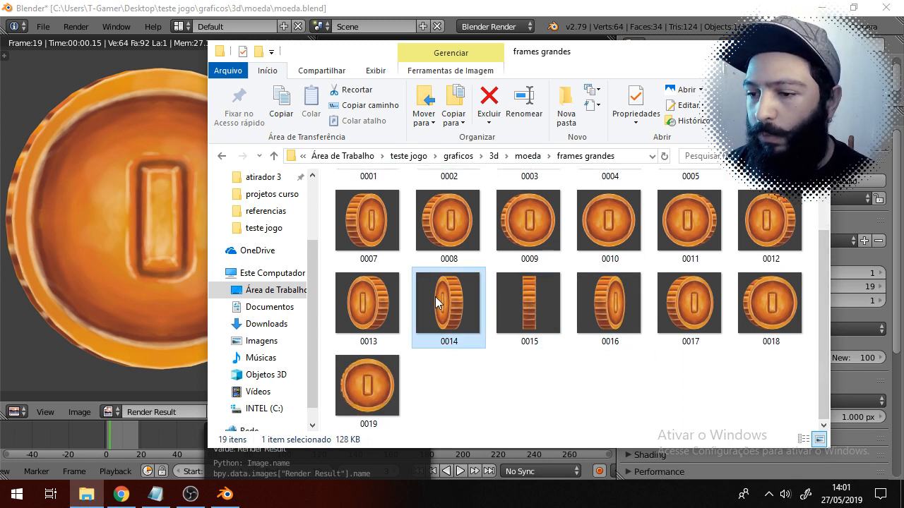
click(368, 291)
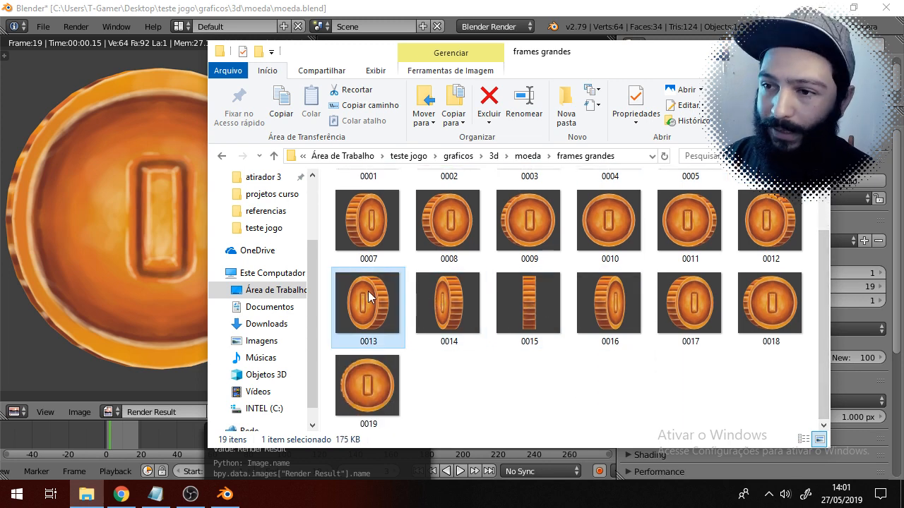
- Return to Blender and review the available render engines, keeping Blender Render
click(480, 38)
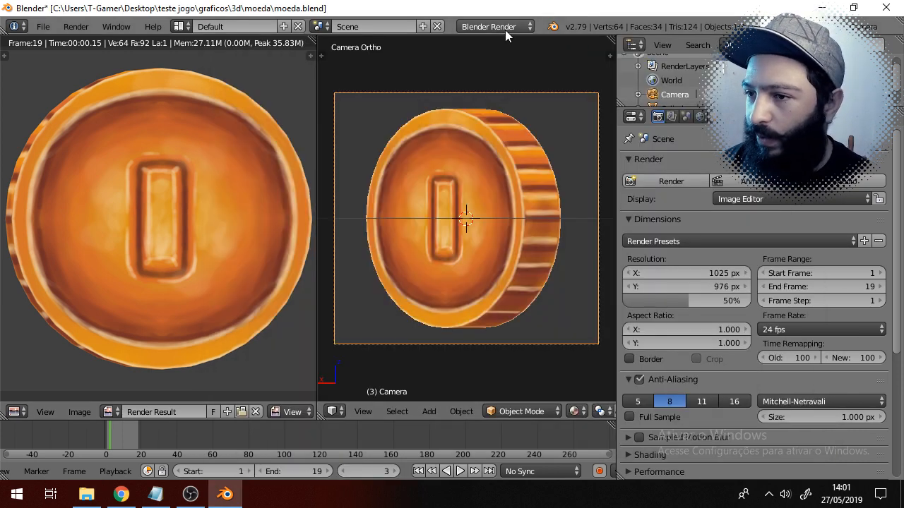
click(523, 26)
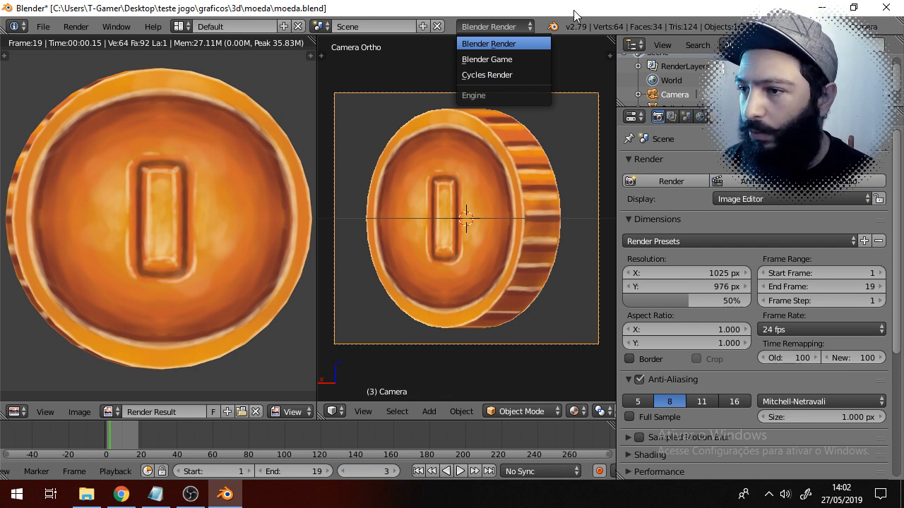
click(532, 14)
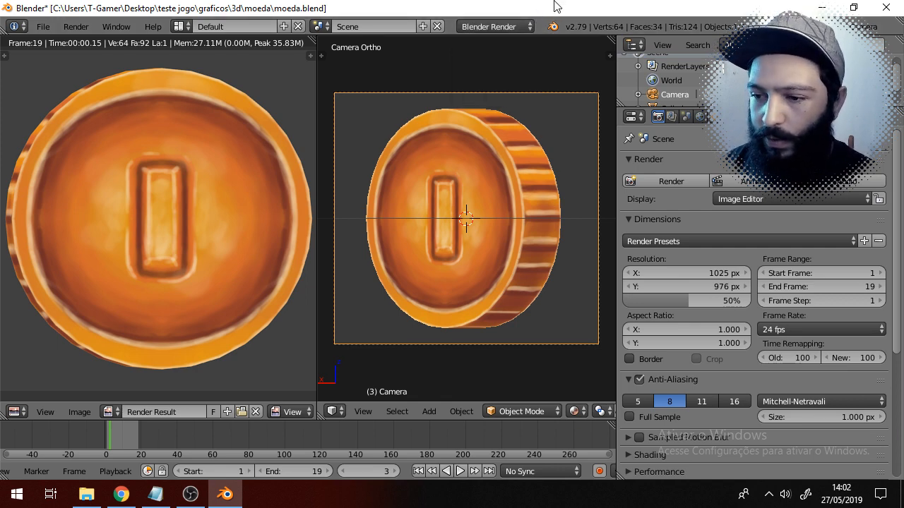
- Go back to the "frames grandes" folder, compare the coin's poses across the numbered frames and return to Blender
click(86, 495)
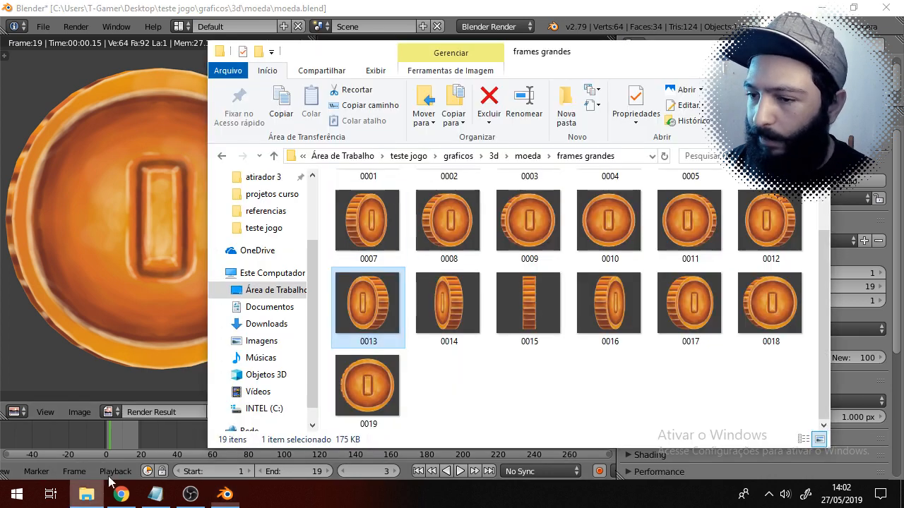
click(389, 214)
click(467, 238)
click(453, 286)
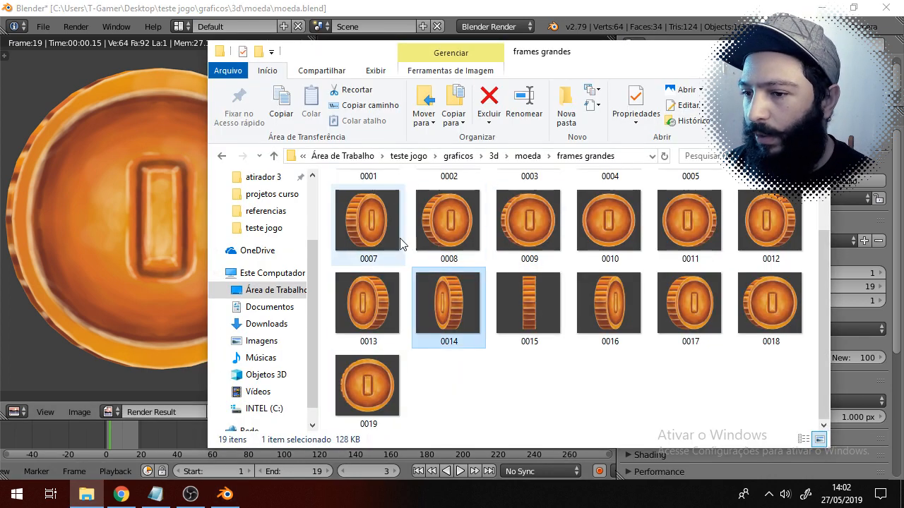
click(385, 238)
click(582, 214)
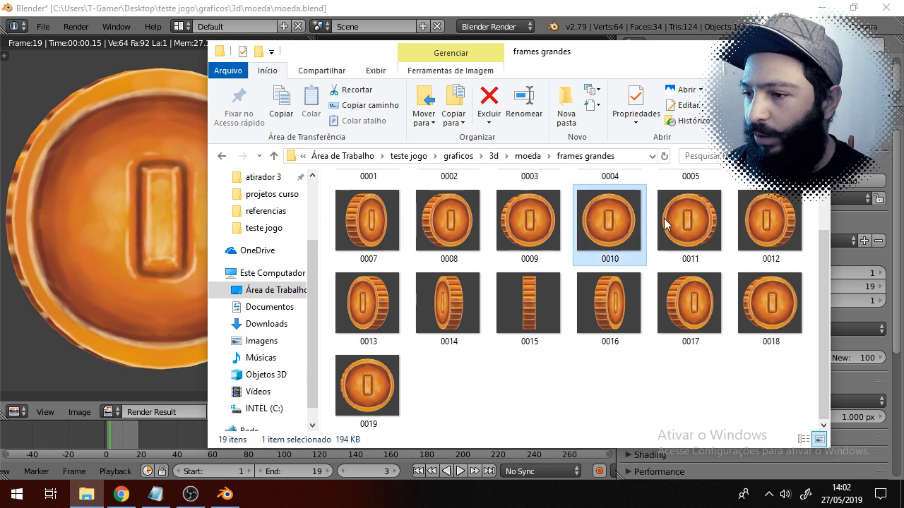
click(664, 218)
click(761, 223)
scroll(609, 323, up, 1)
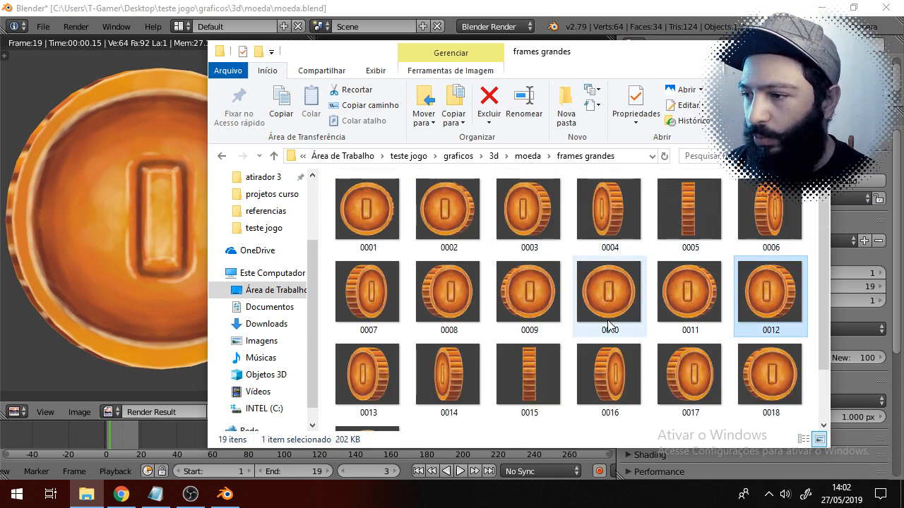
scroll(608, 324, down, 1)
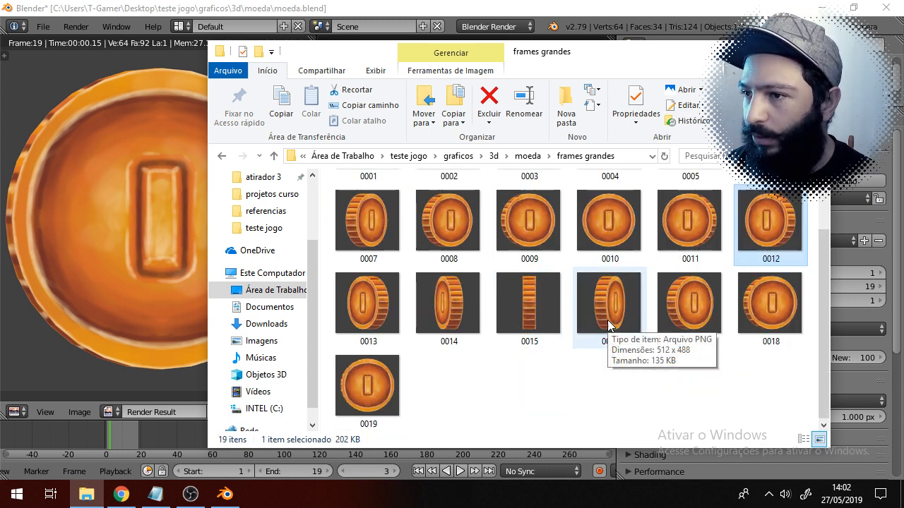
click(661, 7)
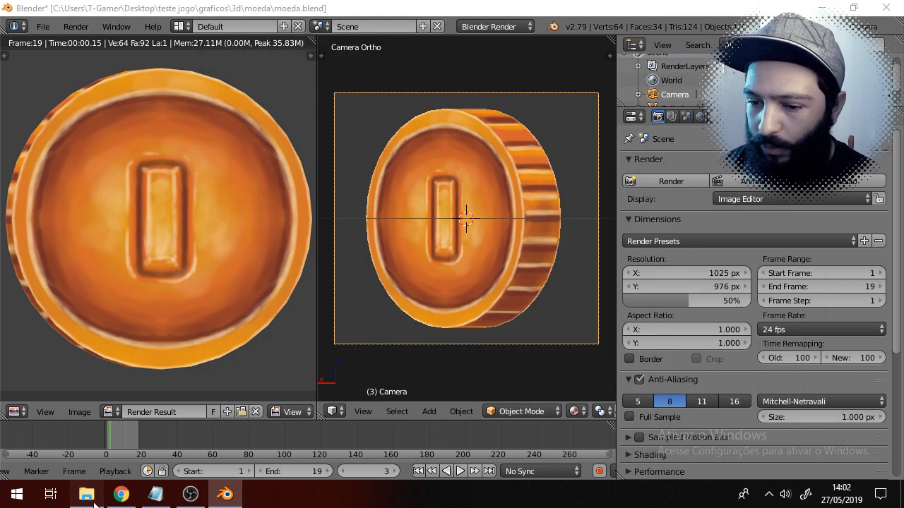
- Open frame 0013 from the "frames grandes" folder in the photo viewer, inspect its background and close it
click(86, 494)
scroll(663, 335, up, 1)
scroll(657, 343, down, 1)
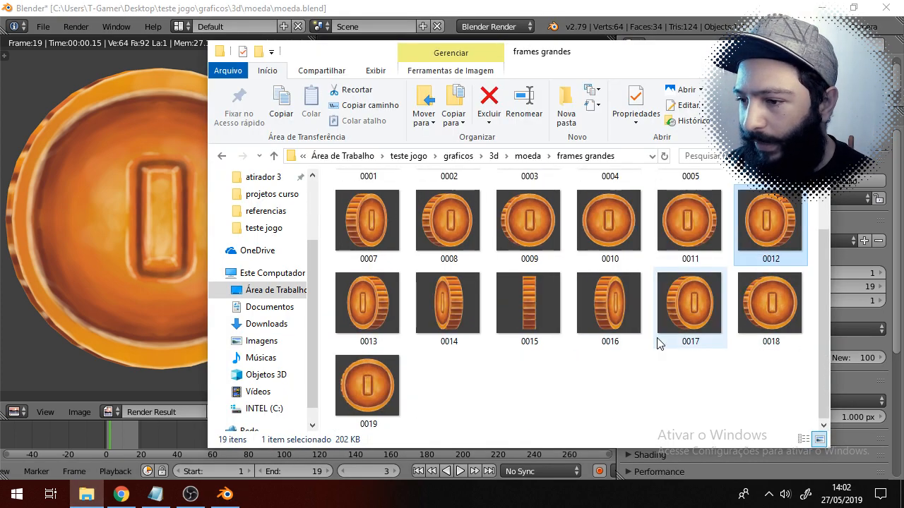
click(390, 311)
double_click(390, 311)
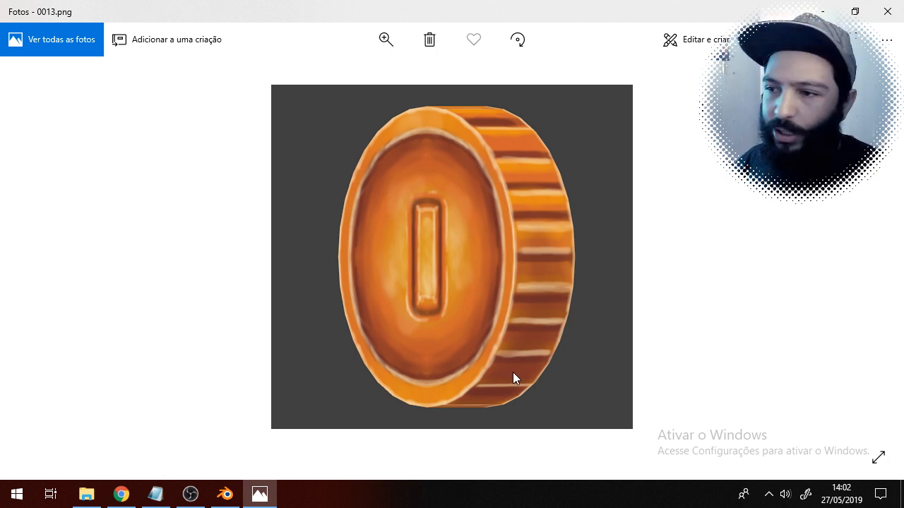
click(887, 12)
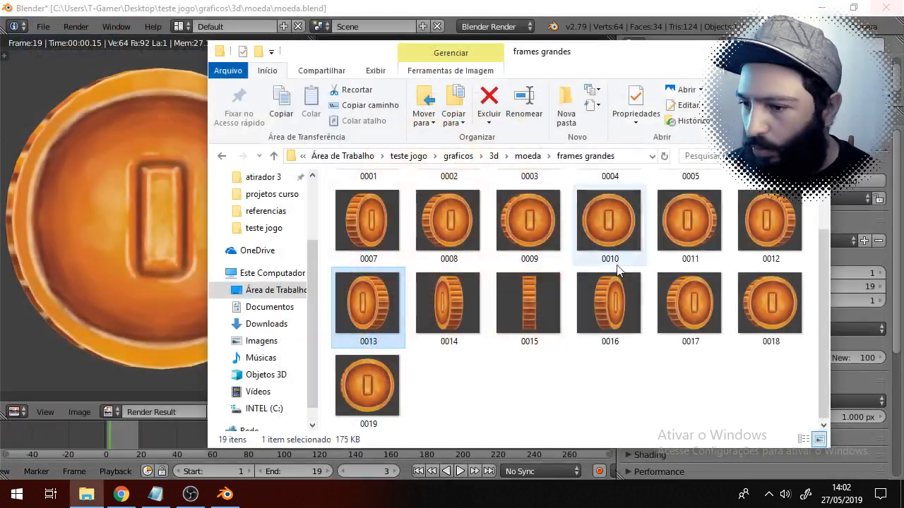
- Find and launch Krita (x64) from Windows, and bring its window to the front
click(486, 395)
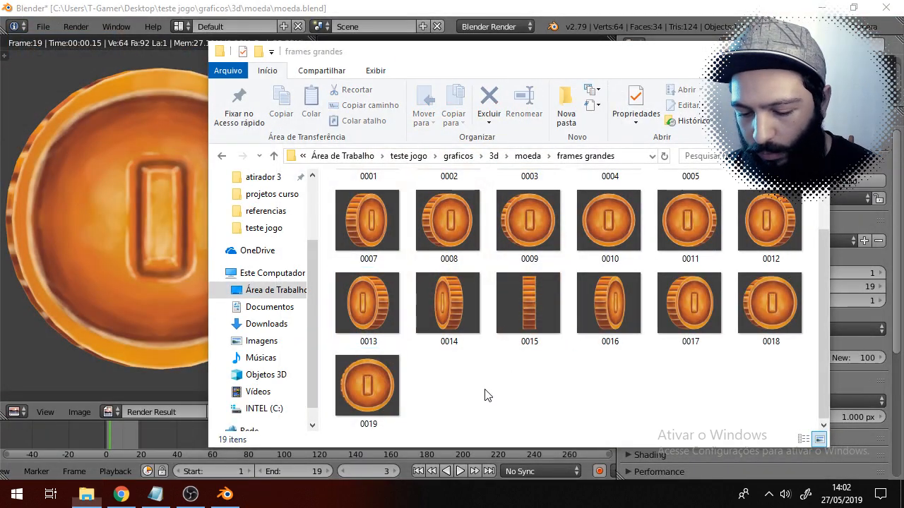
key(super)
text(kri)
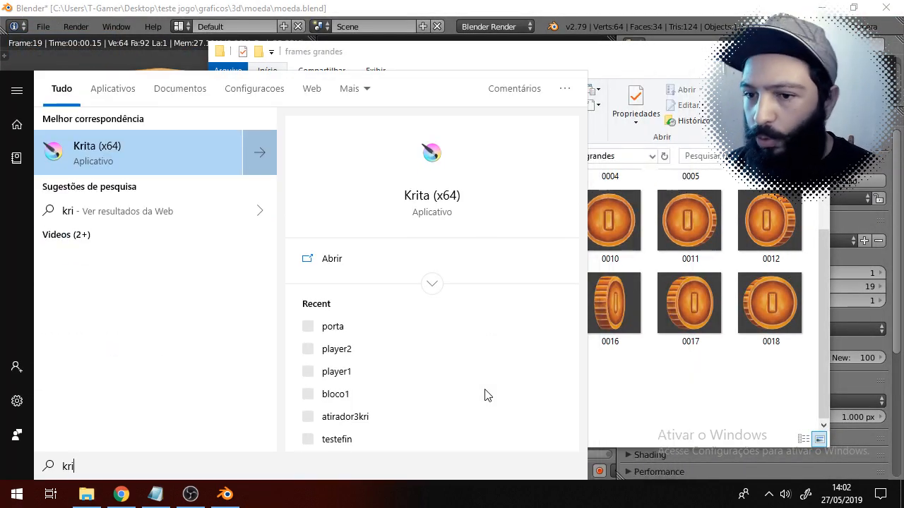
click(147, 149)
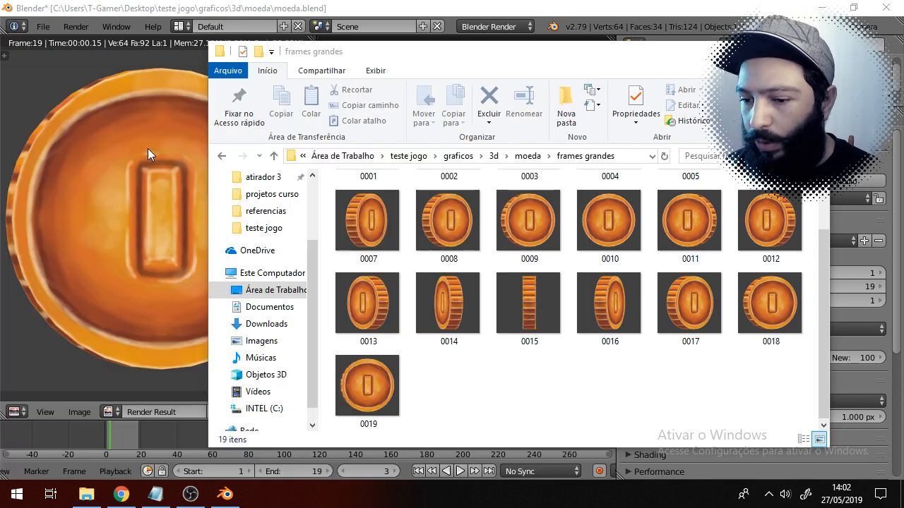
click(769, 494)
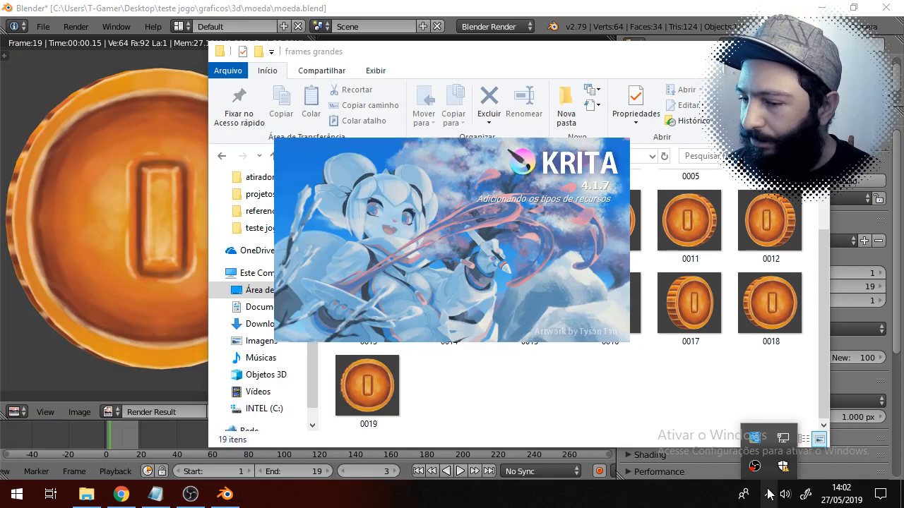
click(644, 5)
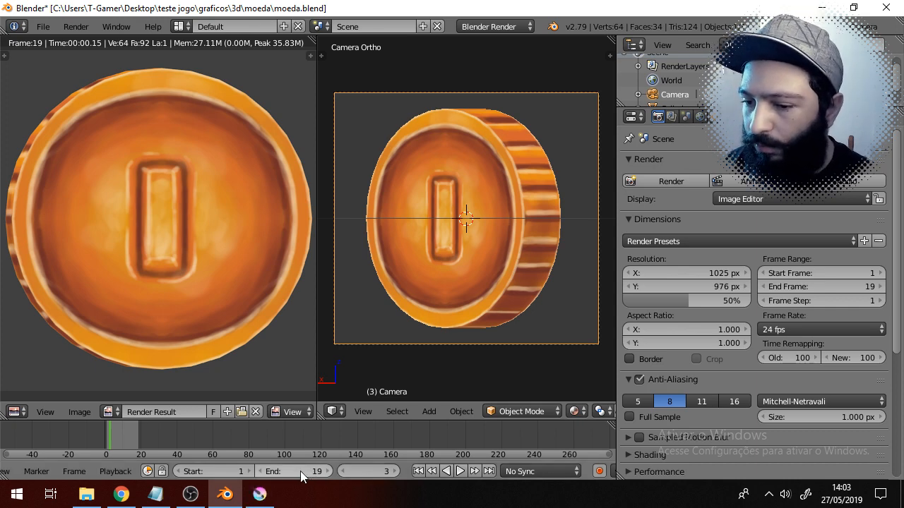
click(261, 494)
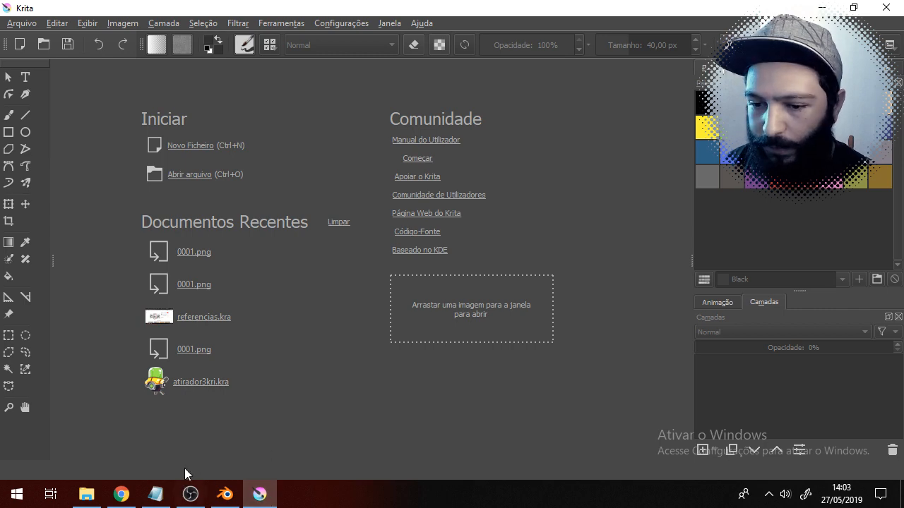
- Open frame 0001 from the "frames grandes" folder in Krita as a new document
click(84, 497)
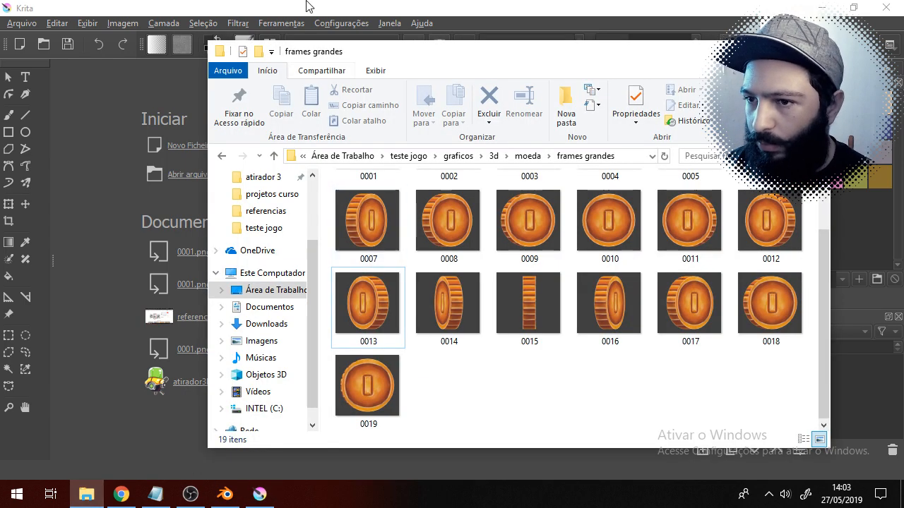
click(307, 3)
click(86, 494)
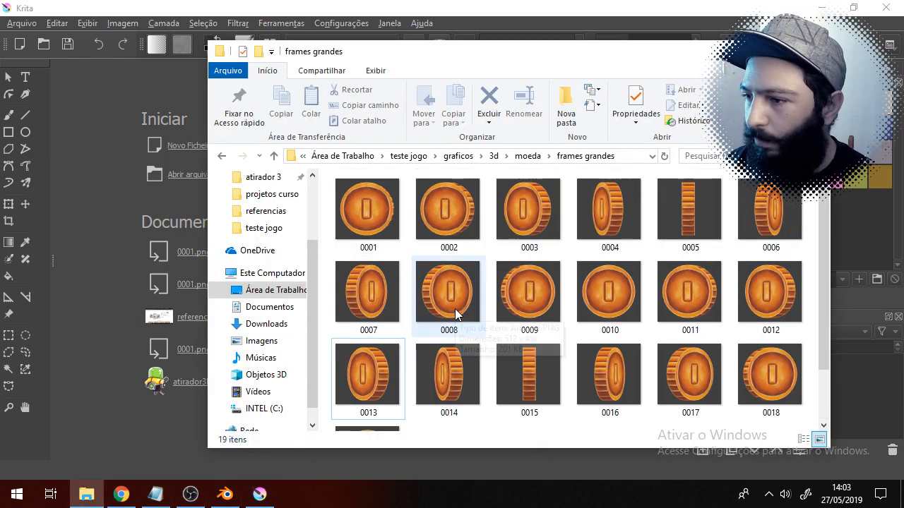
drag(367, 212, 117, 244)
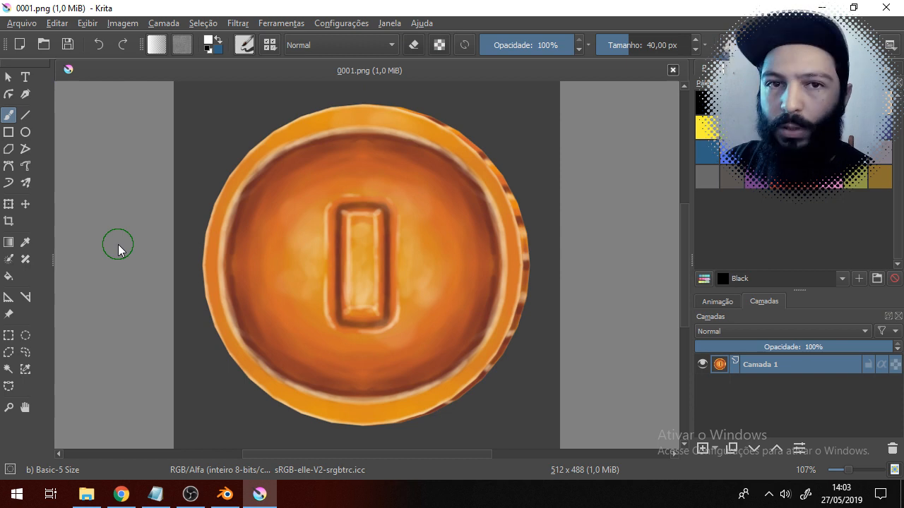
- Delete the coin image layer, leaving an empty transparent canvas at the frame's size
click(892, 449)
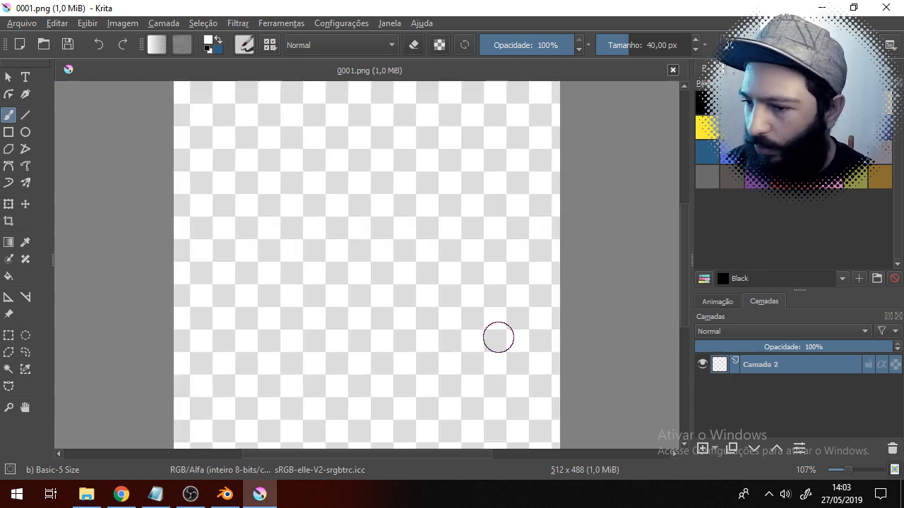
key(1)
ctrl+scroll(451, 324, down, 1)
ctrl+scroll(446, 349, up, 1)
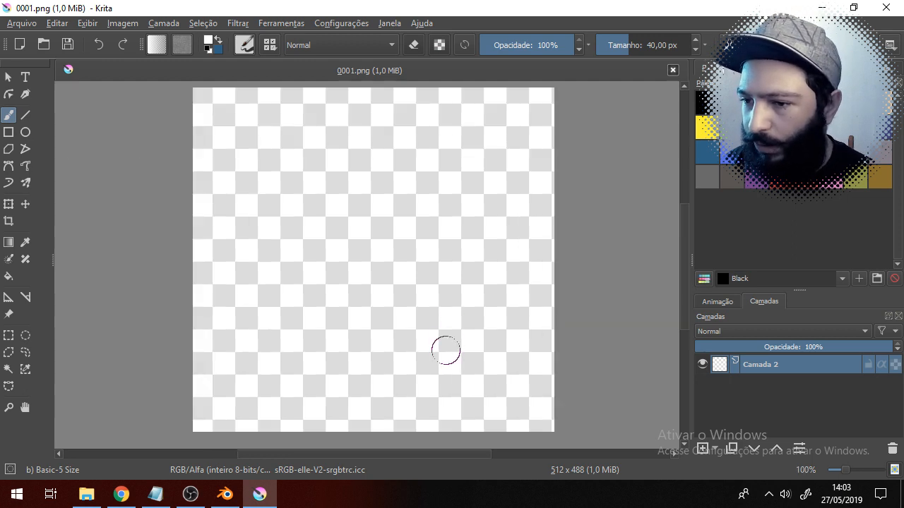
ctrl+scroll(375, 248, down, 1)
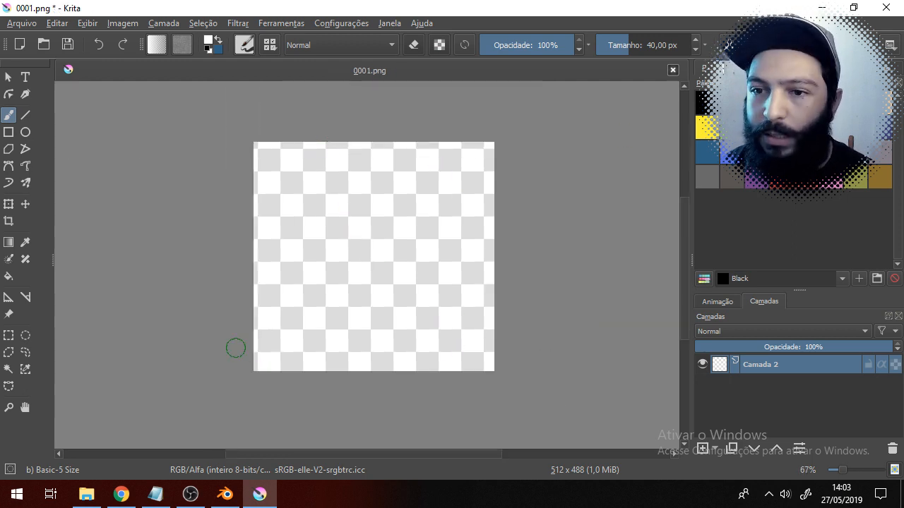
- Start importing animation frames and point the image chooser to the moeda "frames grandes" folder, using the path copied from File Explorer
click(24, 23)
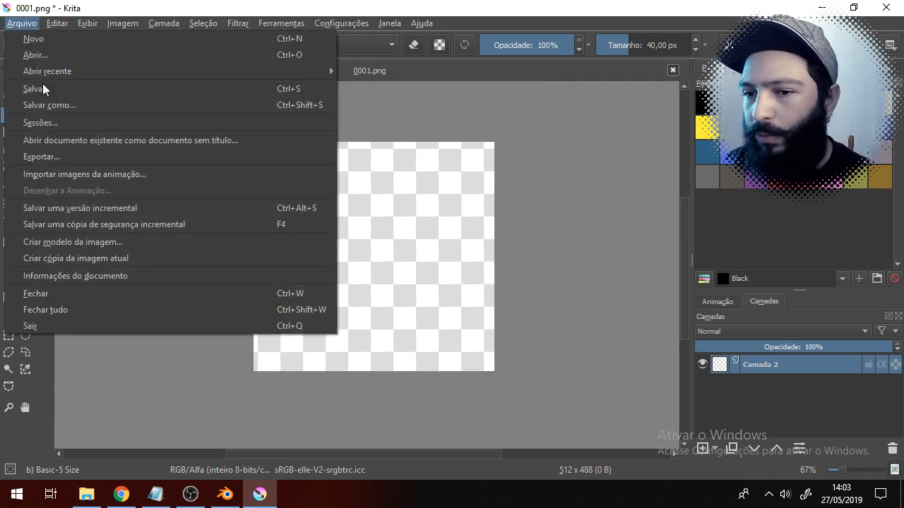
click(70, 174)
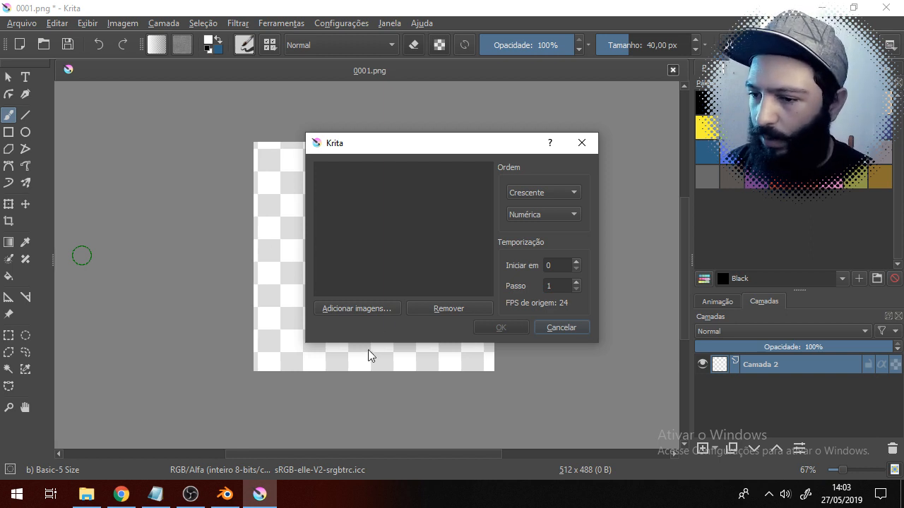
drag(357, 144, 366, 138)
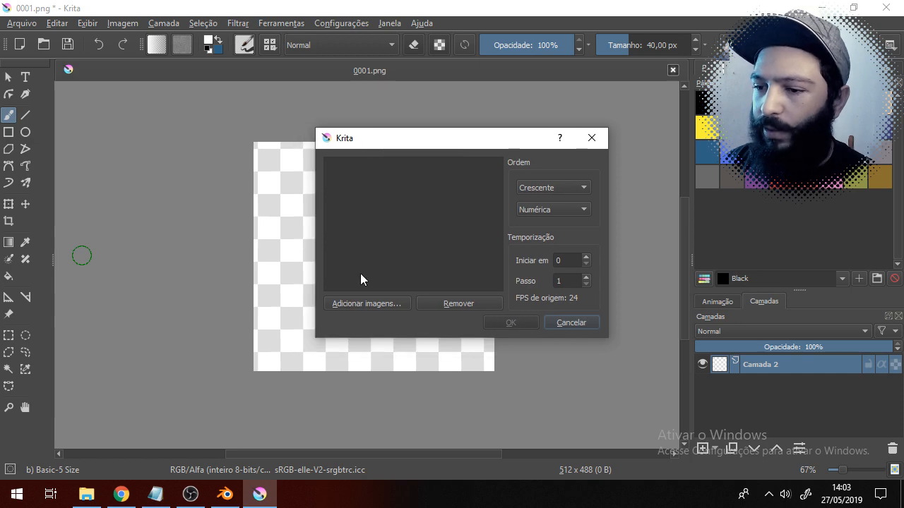
click(356, 304)
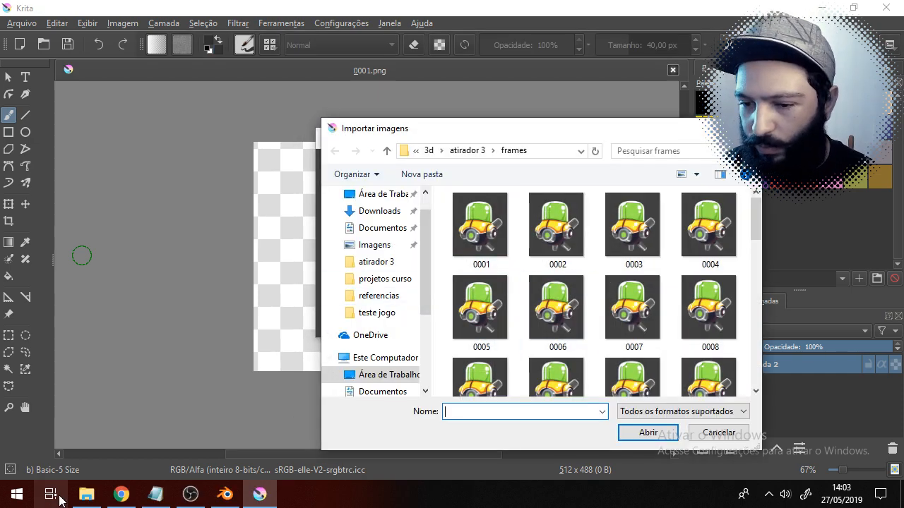
click(86, 494)
click(626, 156)
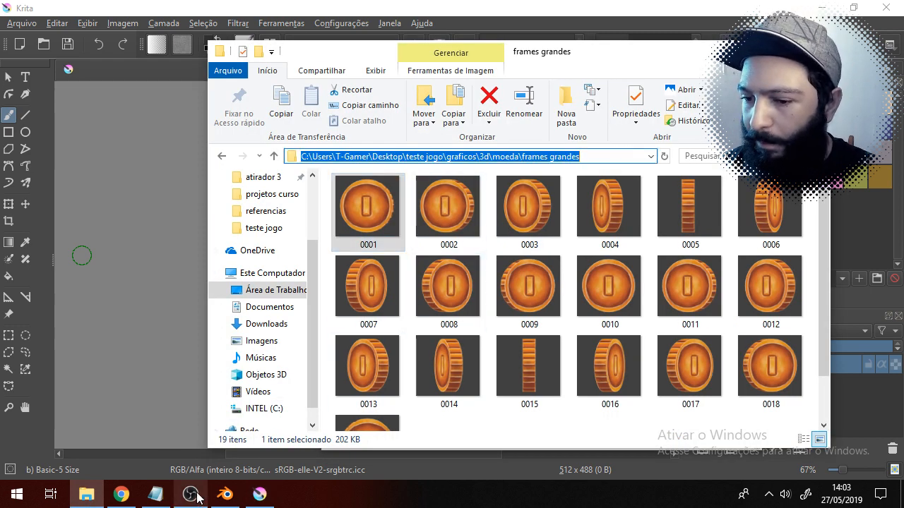
click(257, 496)
click(551, 149)
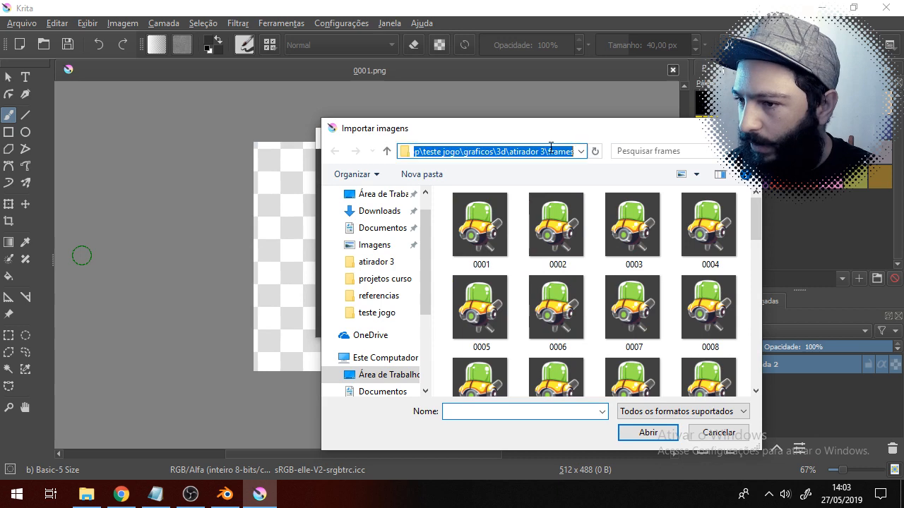
key(ctrl+v)
key(Return)
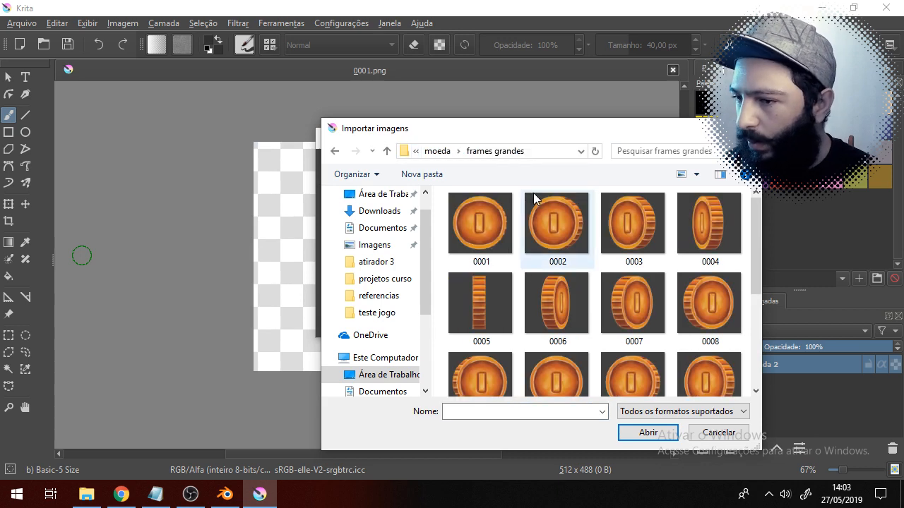
- Import images 0001 to 0019 as animation frames in ascending numeric order, starting at frame 0 with a step of 1
click(506, 233)
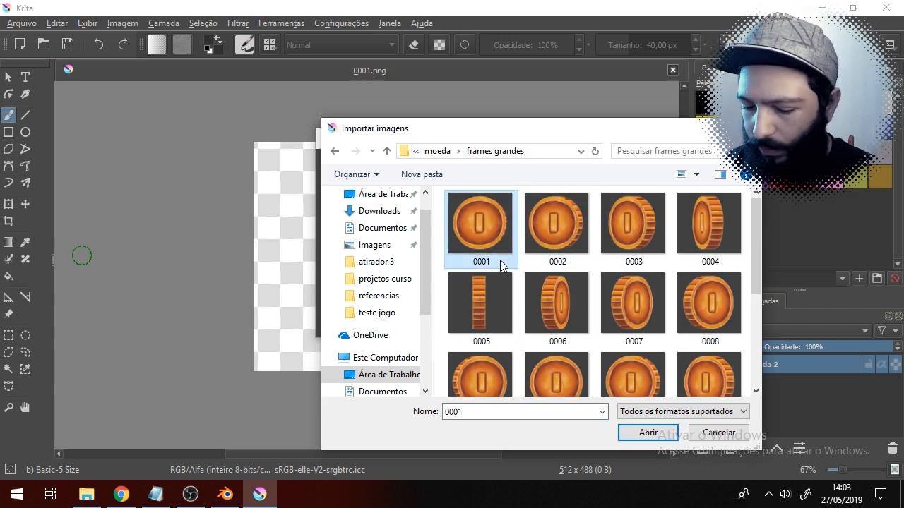
scroll(574, 280, down, 3)
shift+click(635, 350)
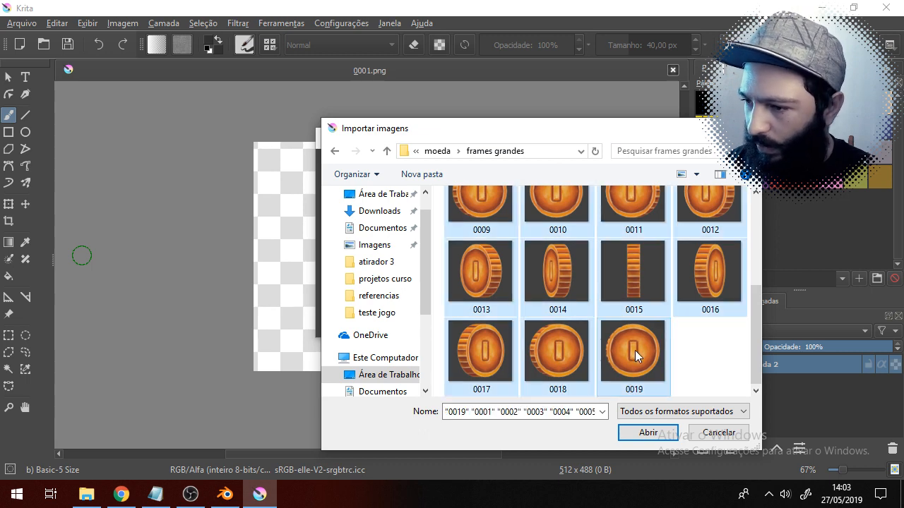
click(648, 433)
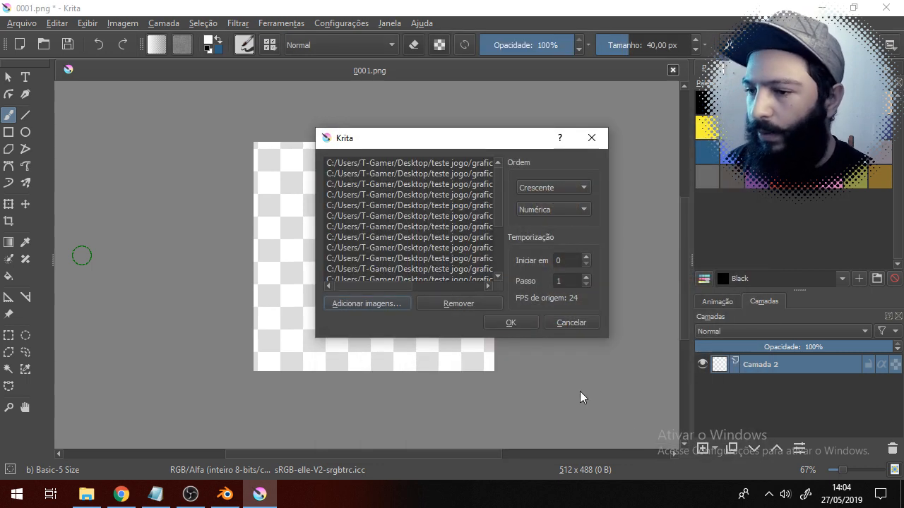
drag(501, 206, 484, 178)
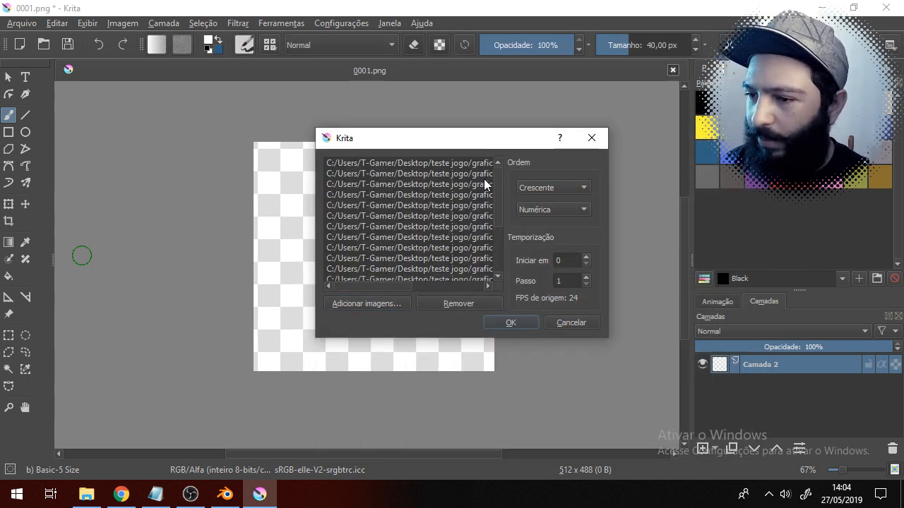
click(510, 322)
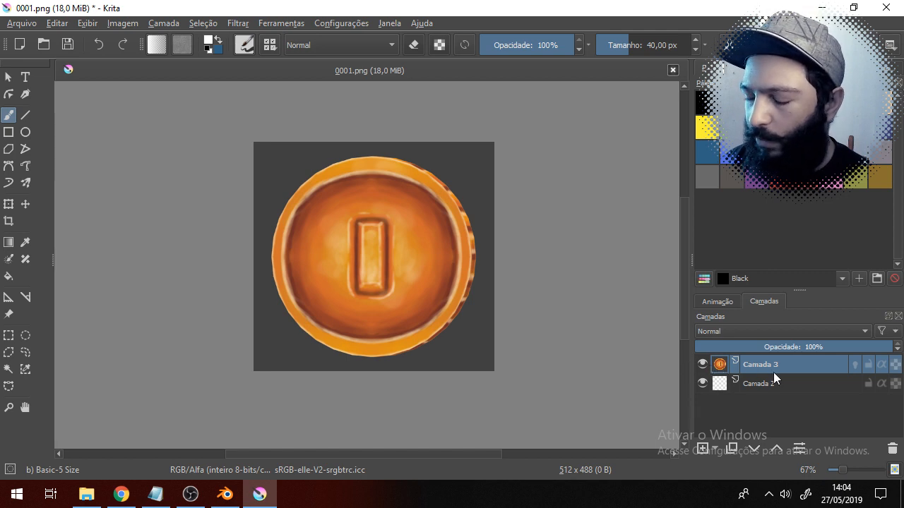
- Show the Timeline docker (Linha do tempo) and check the imported coin frames from 0 to 18
click(350, 25)
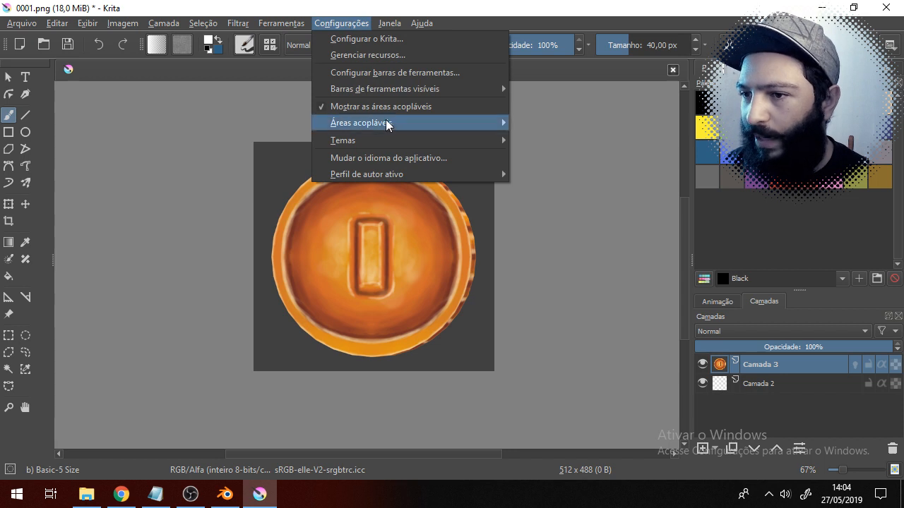
mouse_move(387, 126)
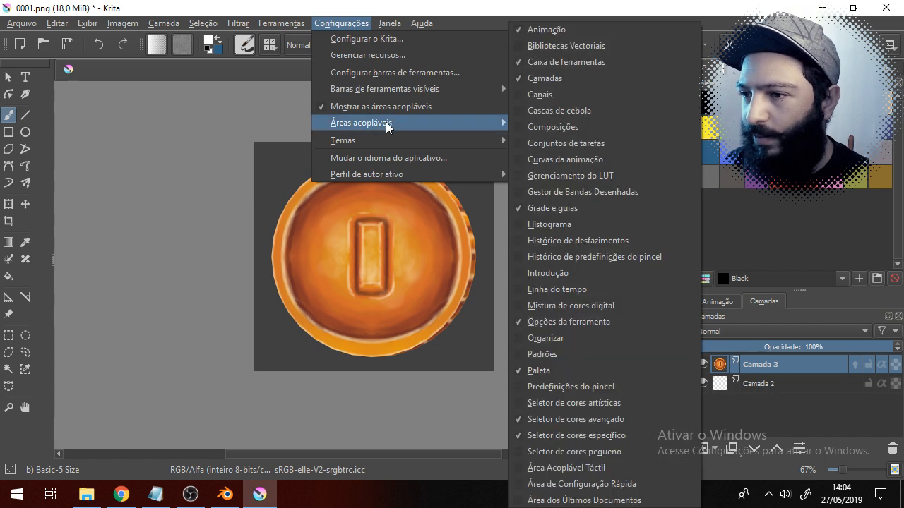
click(610, 289)
drag(429, 102, 408, 96)
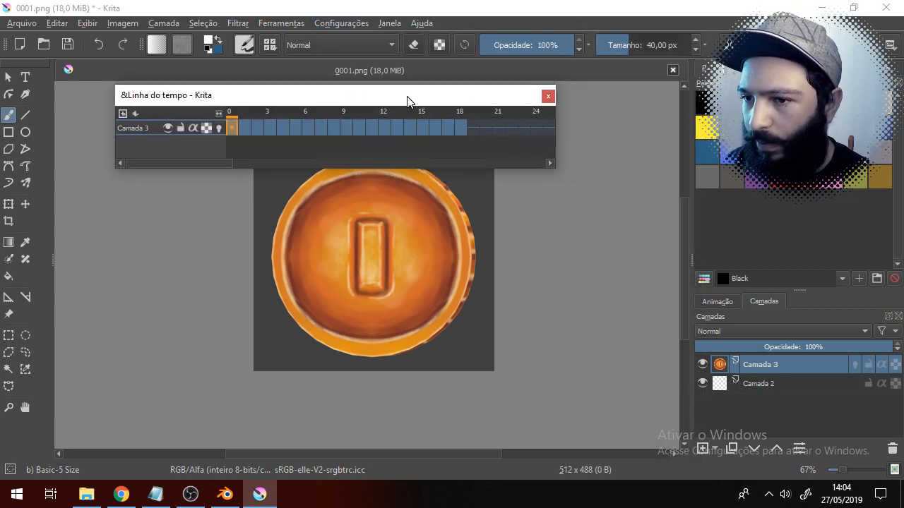
drag(240, 133, 360, 128)
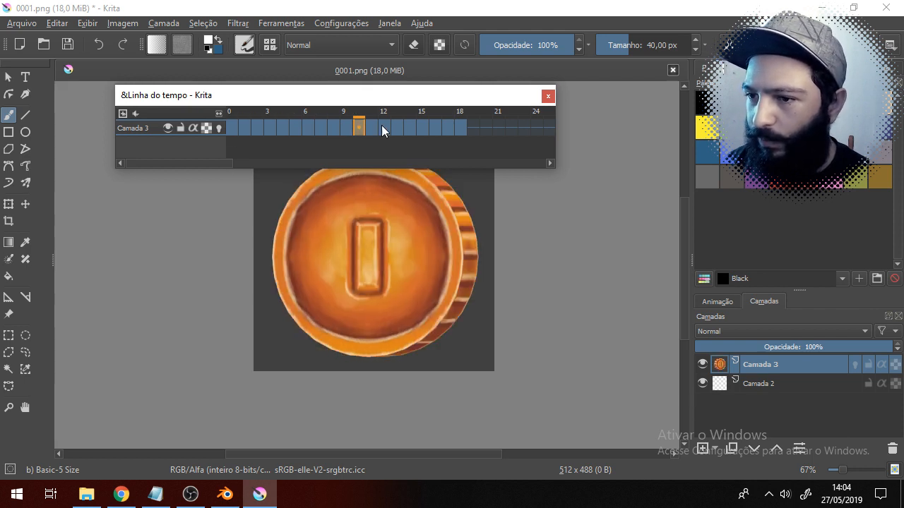
click(236, 121)
click(461, 129)
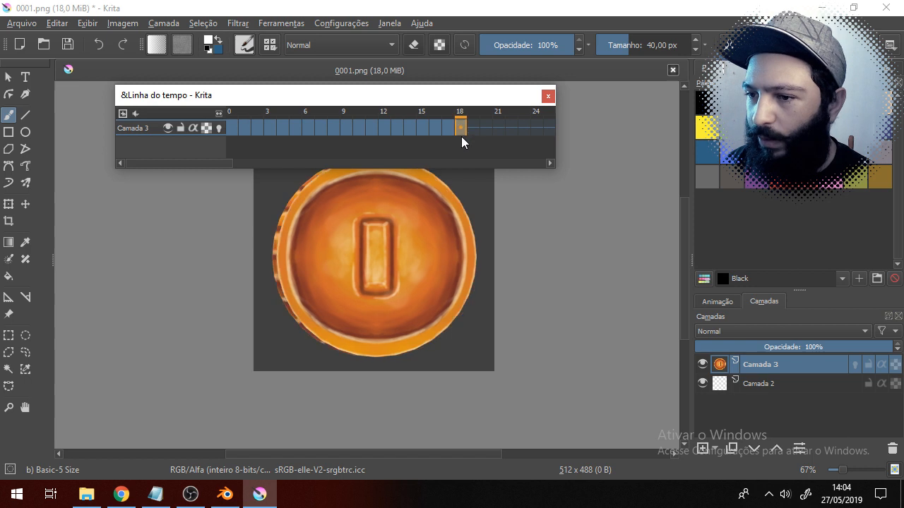
- Bring the Animation docker (Animação) with its playback controls into view in place of the layers
click(713, 303)
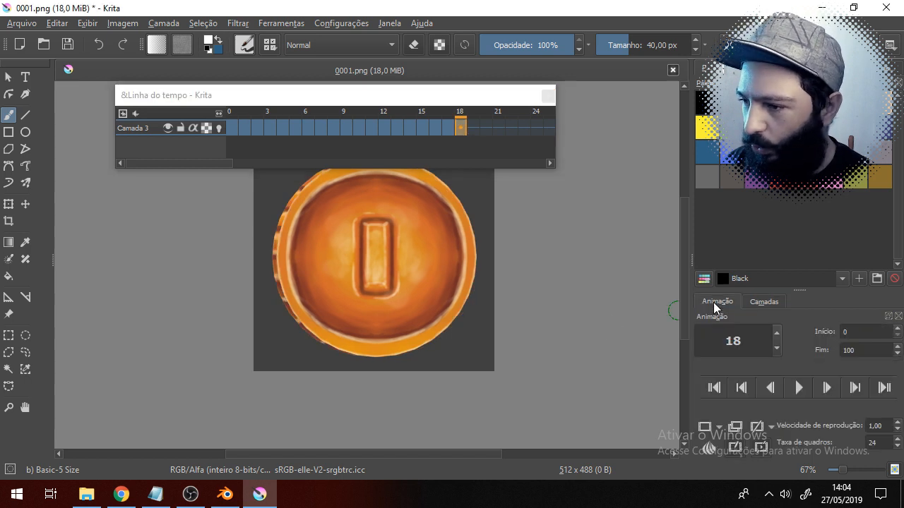
click(746, 301)
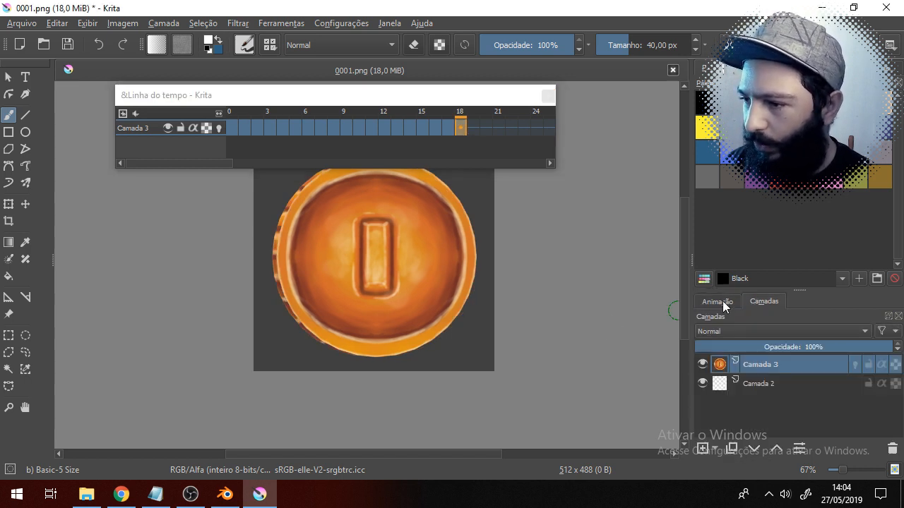
click(720, 304)
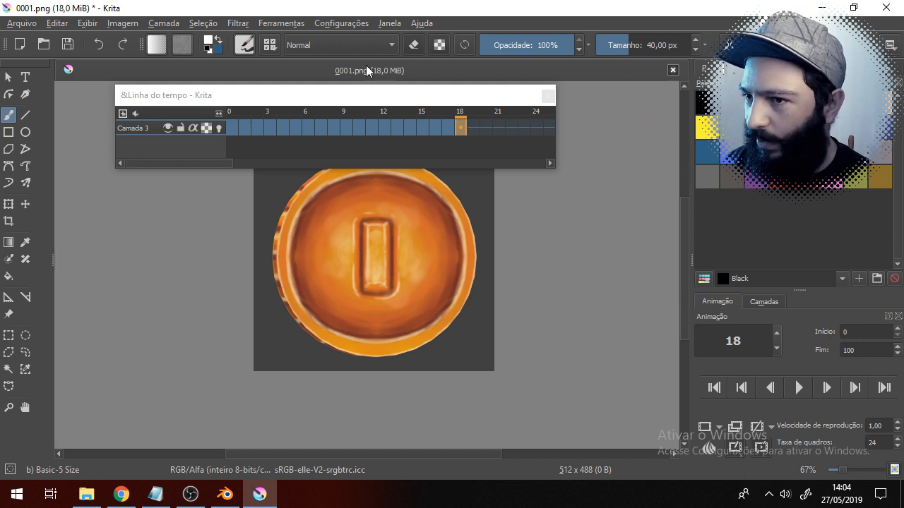
click(349, 23)
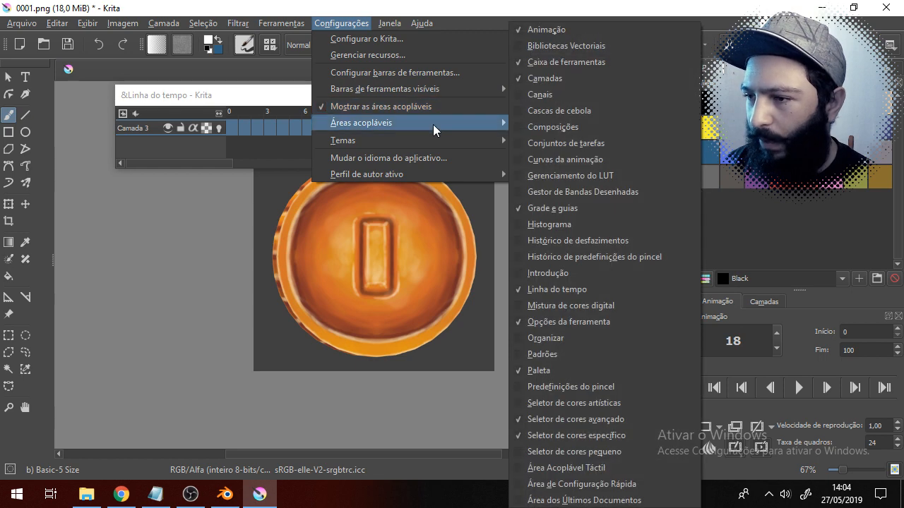
click(559, 3)
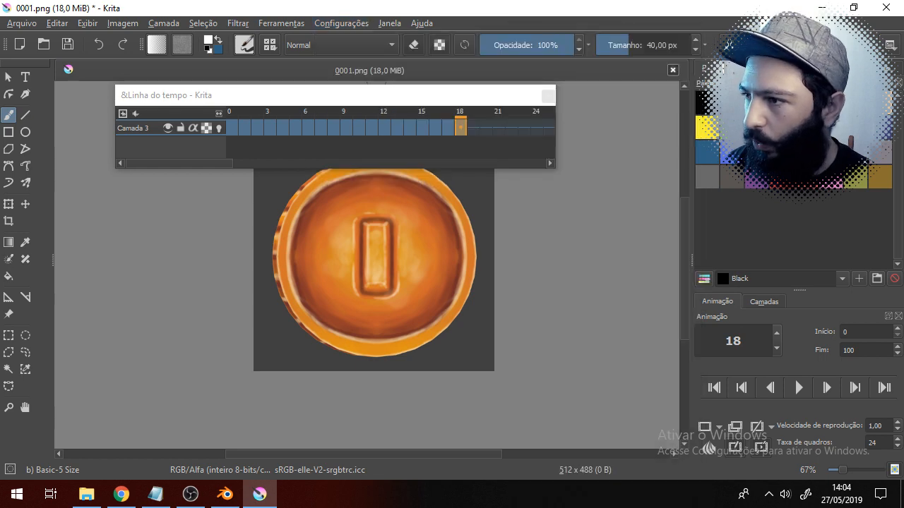
click(889, 46)
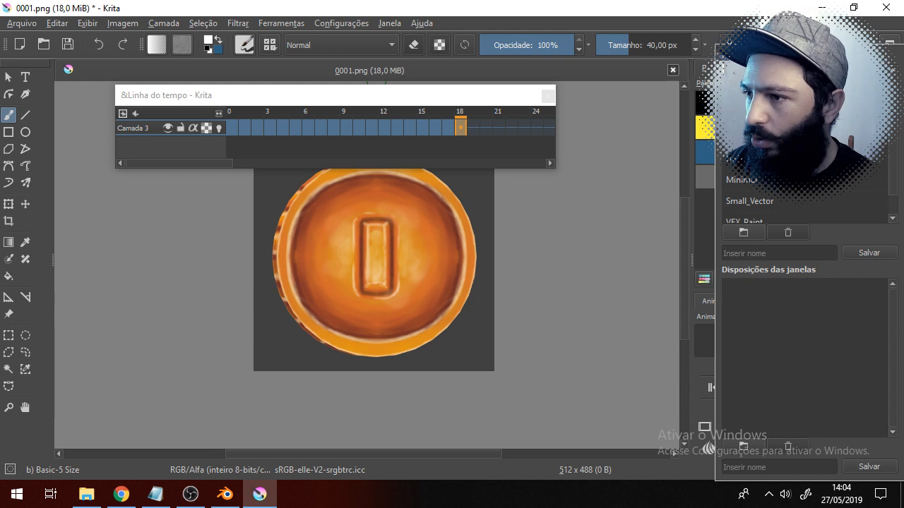
click(667, 4)
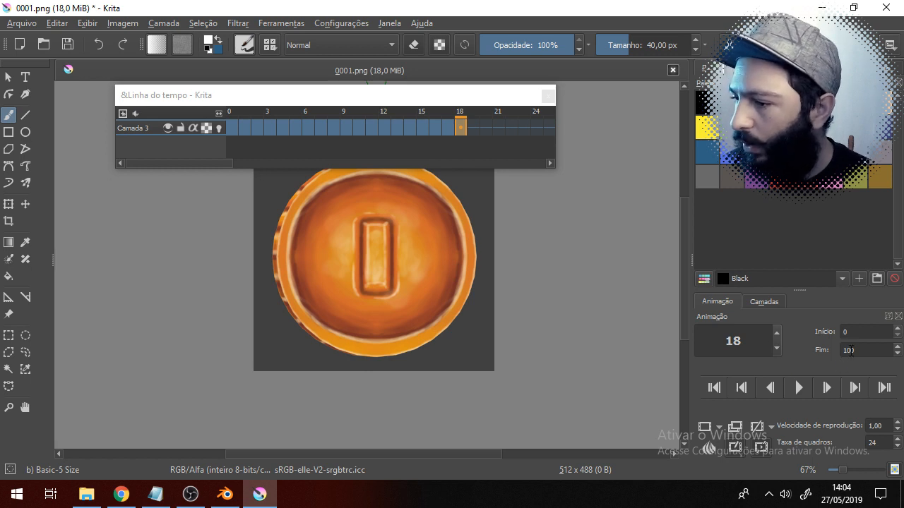
- Set the animation's end frame to 18, then play the coin animation and stop it
drag(860, 350, 838, 348)
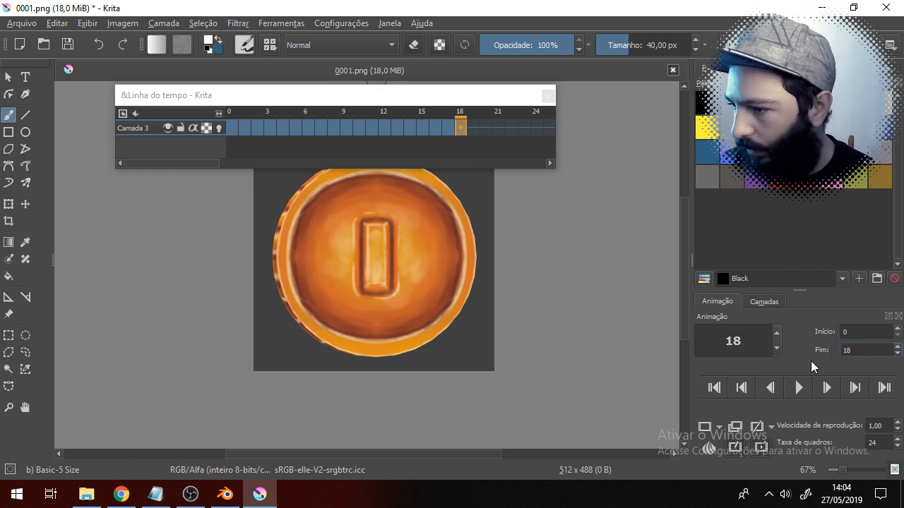
click(797, 387)
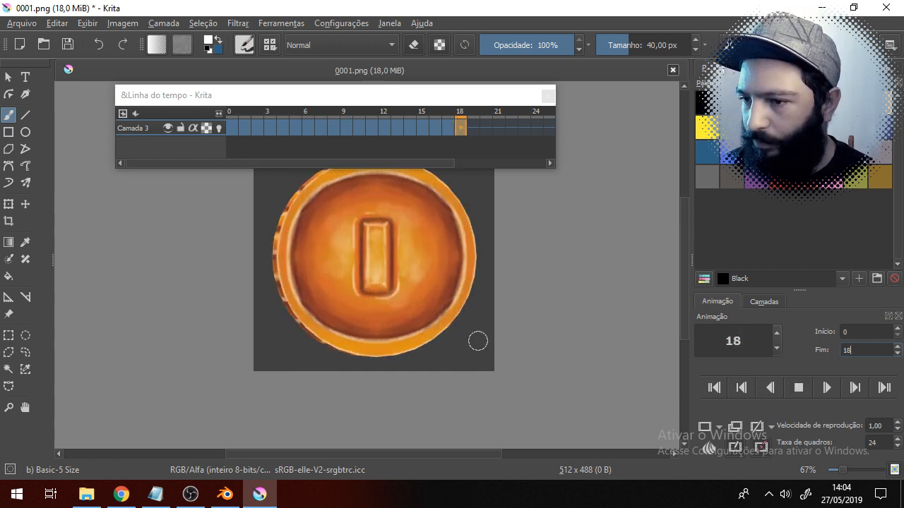
click(798, 387)
- On frame 0, select the dark background around the coin with the contiguous selection tool and delete it
click(237, 129)
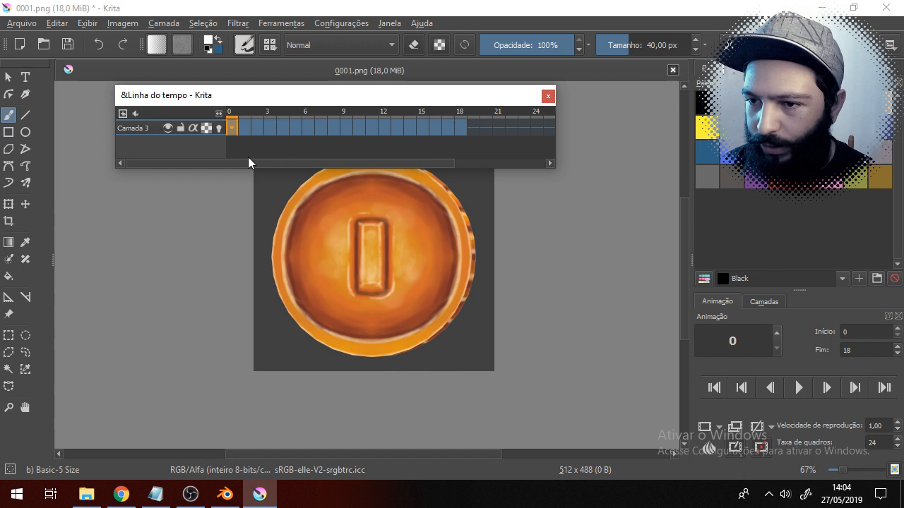
click(9, 370)
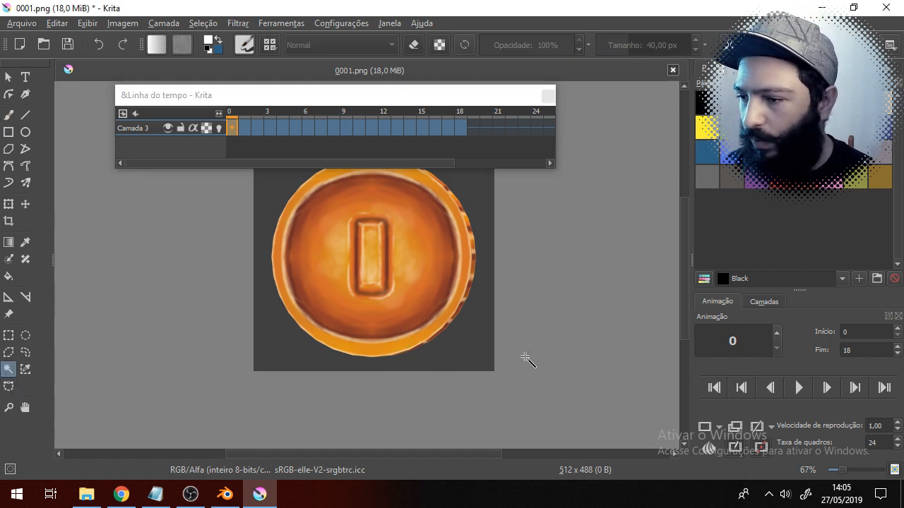
click(469, 346)
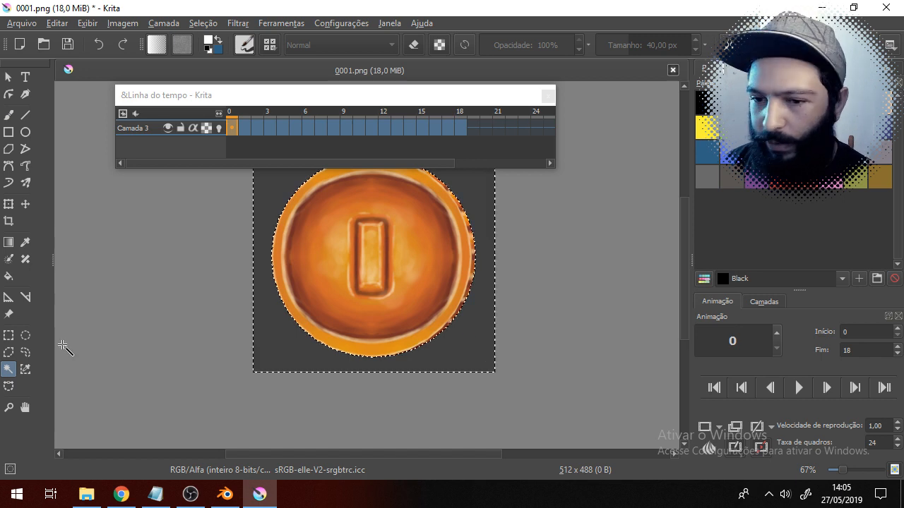
click(9, 371)
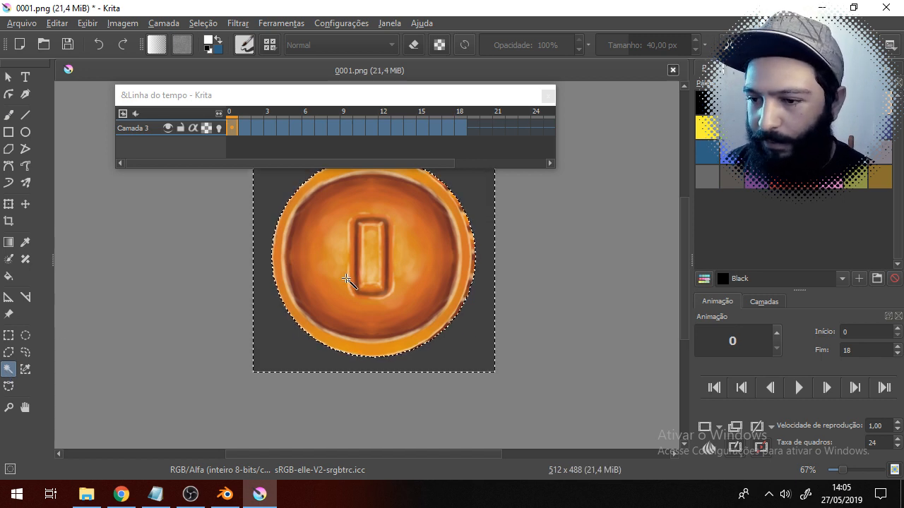
key(Delete)
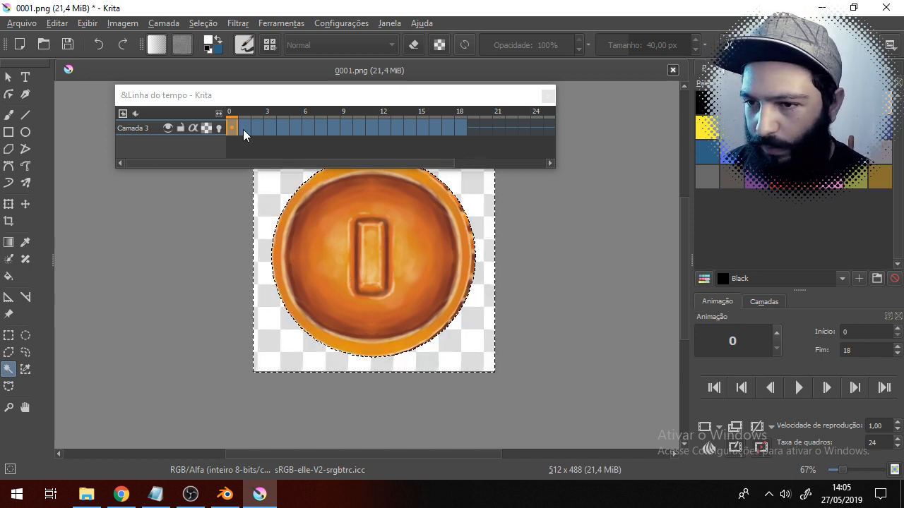
- Delete the dark background around the coin on frames 1 and 2, selecting it to match each frame's coin outline
click(243, 128)
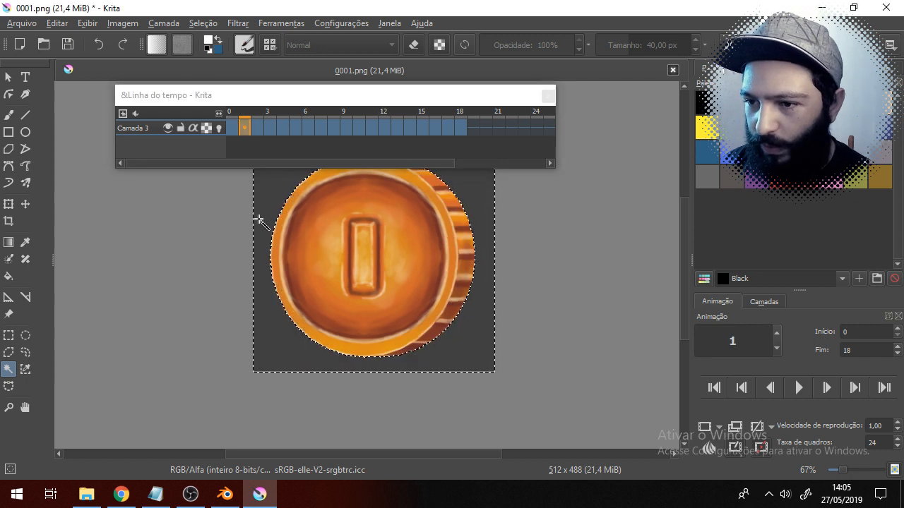
key(Delete)
click(256, 127)
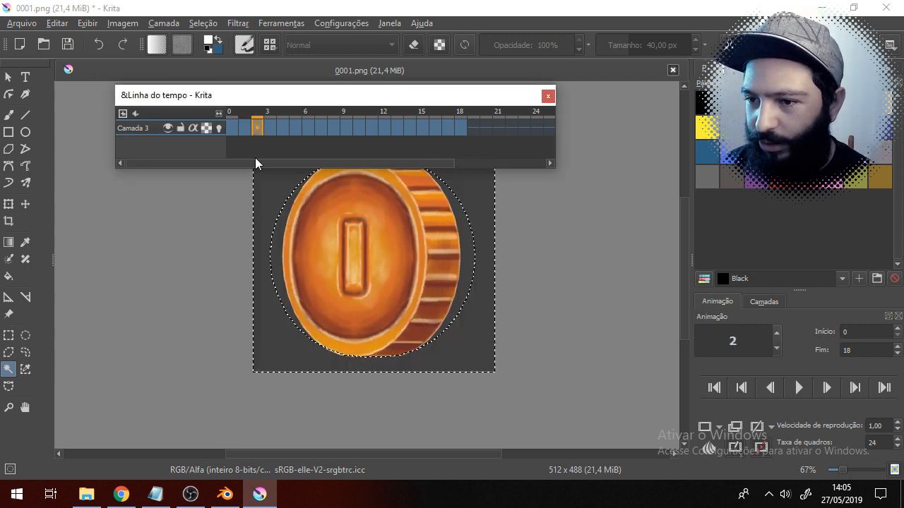
click(286, 336)
key(Delete)
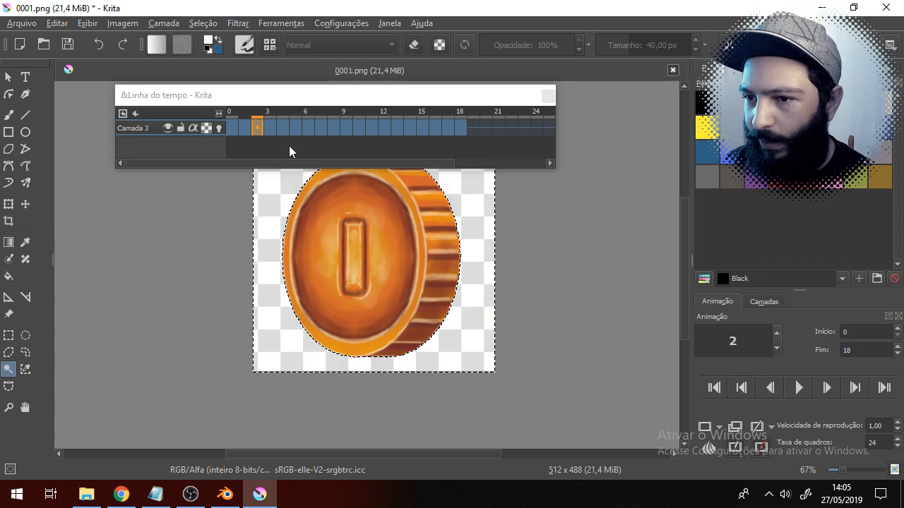
- Delete the dark background around the coin on frames 3, 4 and 5, reselecting it on each frame
click(272, 127)
click(289, 355)
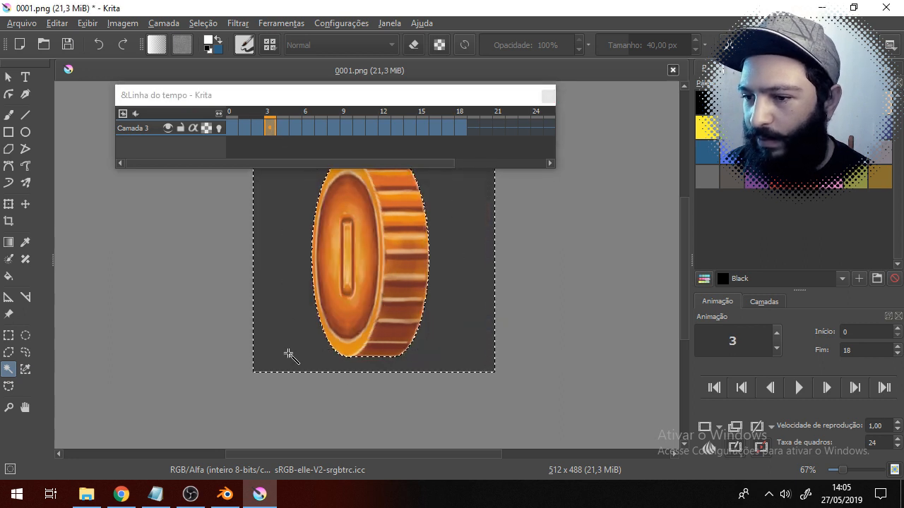
key(Delete)
click(282, 128)
click(280, 262)
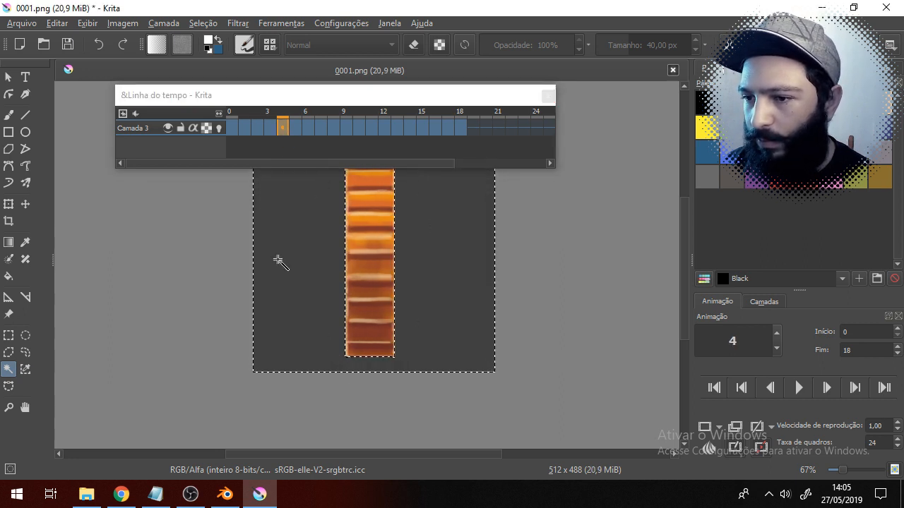
key(Delete)
click(294, 129)
click(291, 225)
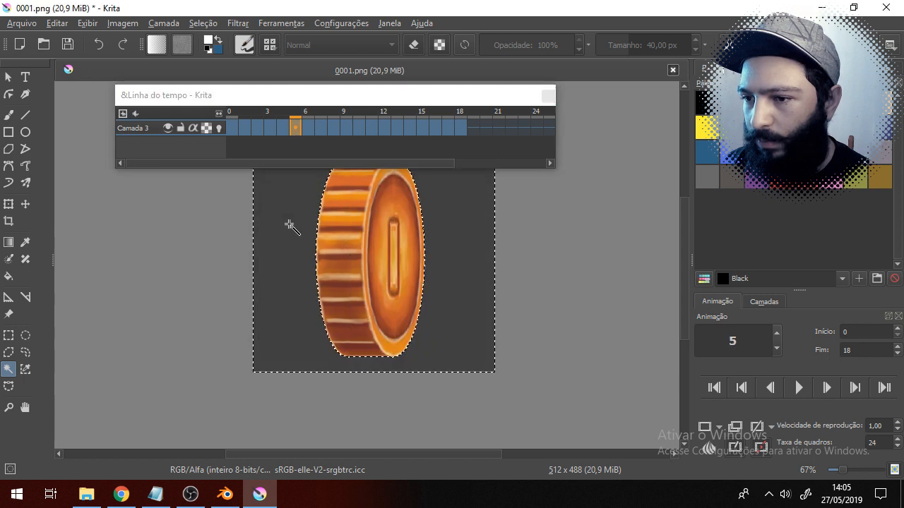
key(Delete)
- Select and delete the dark background around the coin on frames 6, 7 and 8
click(307, 128)
click(268, 196)
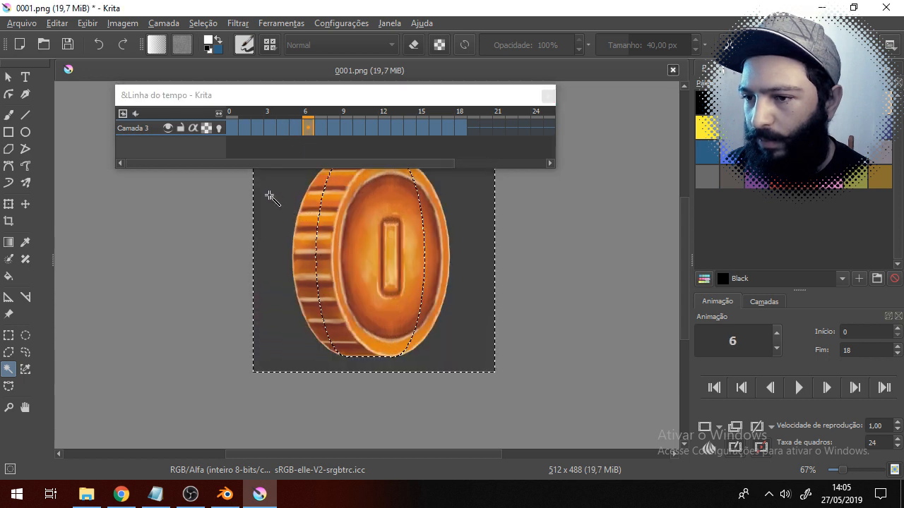
key(Delete)
click(321, 127)
click(264, 195)
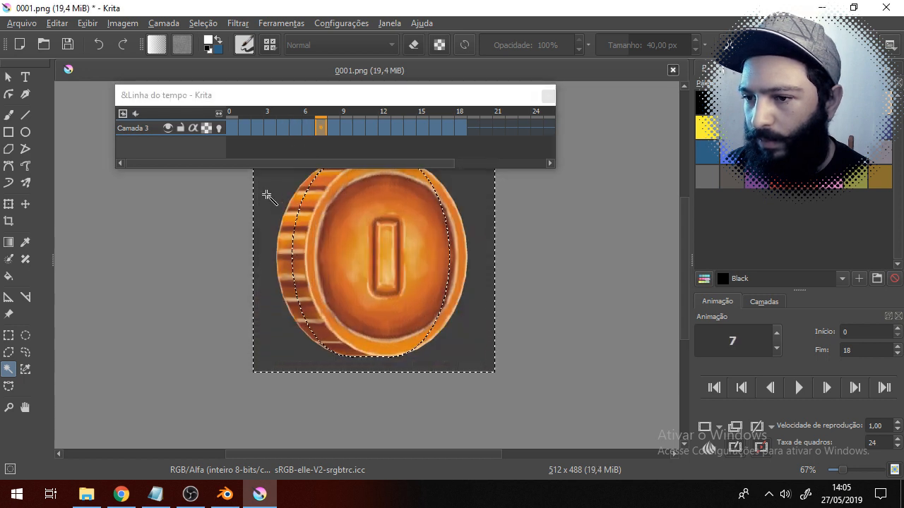
key(Delete)
click(333, 128)
click(289, 190)
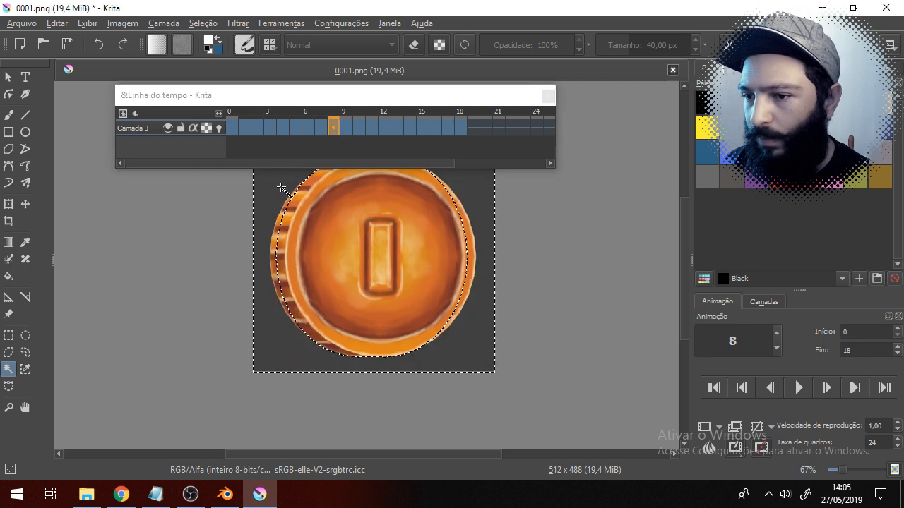
key(Delete)
- Clear the dark background around the coin on frames 9, 10 and 11, selecting it anew on each frame
click(346, 128)
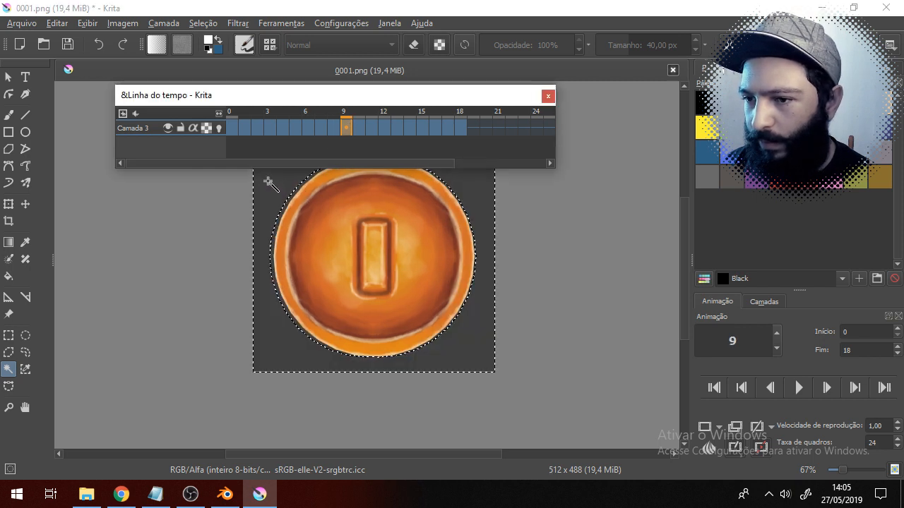
click(261, 179)
key(Delete)
click(359, 128)
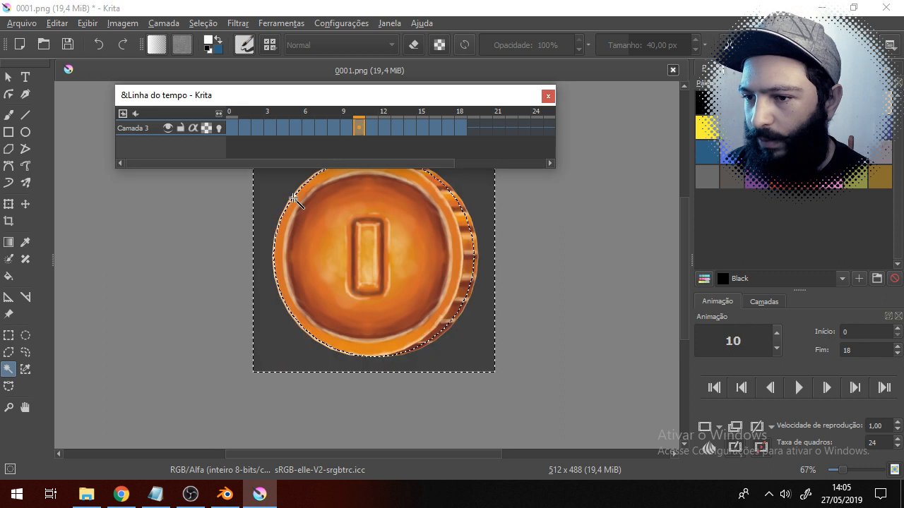
click(276, 191)
key(Delete)
click(371, 127)
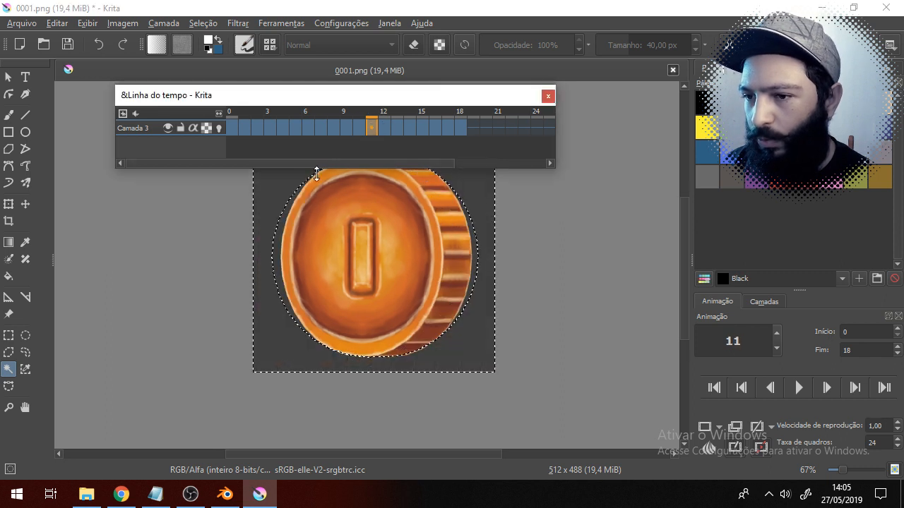
click(289, 182)
key(Delete)
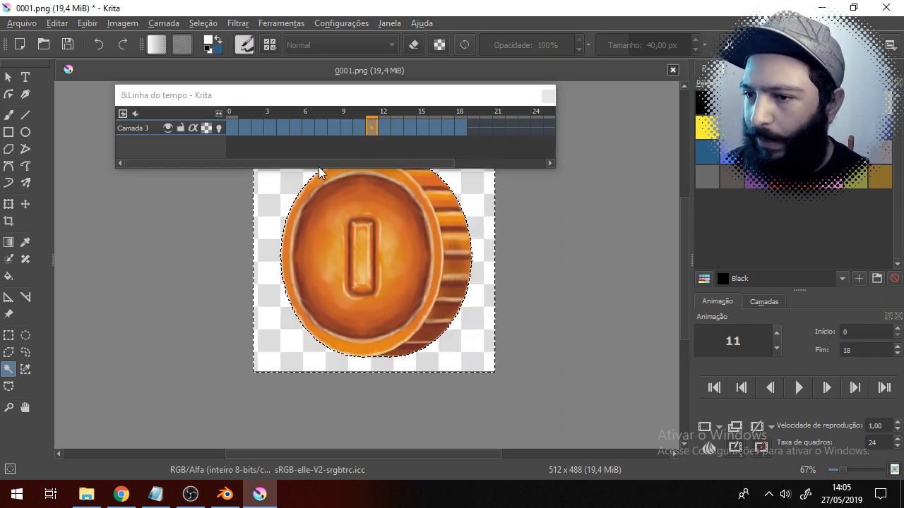
- Remove the dark background around the coin on frames 12, 13 and 14 by selecting and deleting it
click(384, 127)
click(277, 186)
key(Delete)
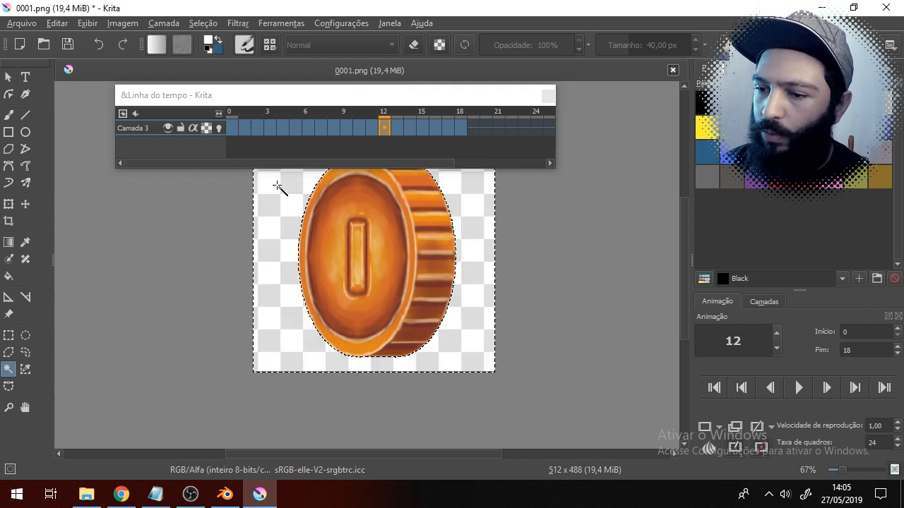
click(397, 128)
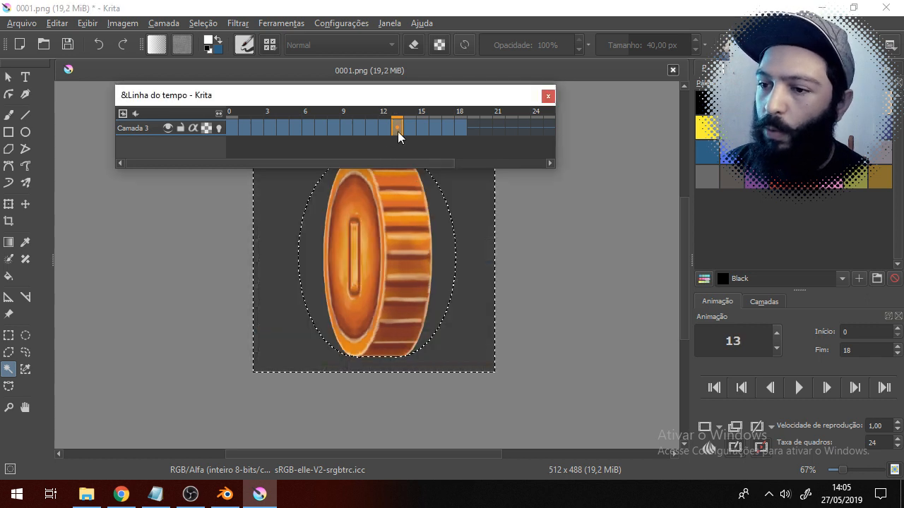
click(292, 205)
key(Delete)
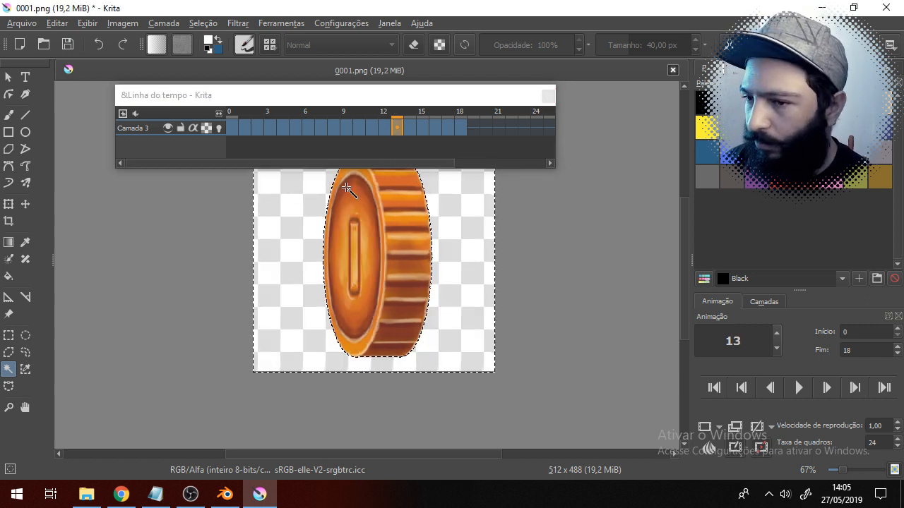
click(409, 127)
click(313, 209)
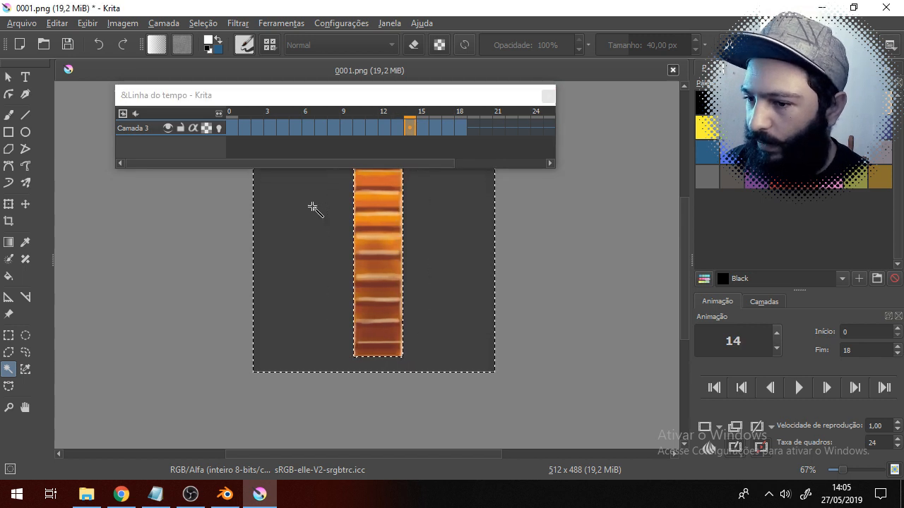
key(Delete)
- Delete the dark background around the coin on the last frames, 15 through 18
click(423, 128)
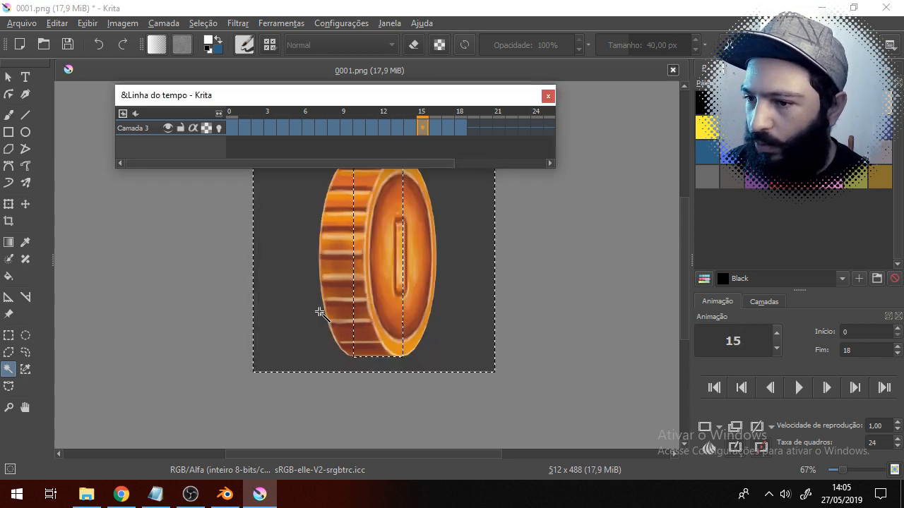
click(302, 280)
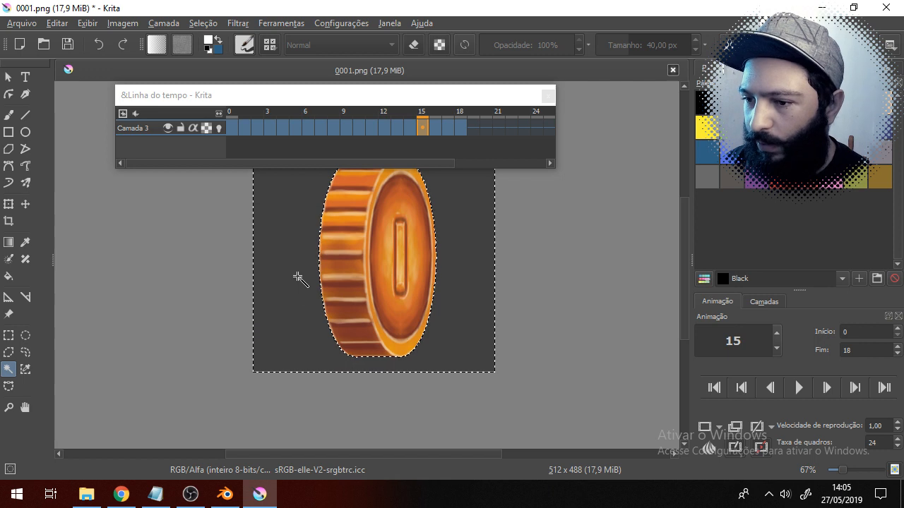
key(Delete)
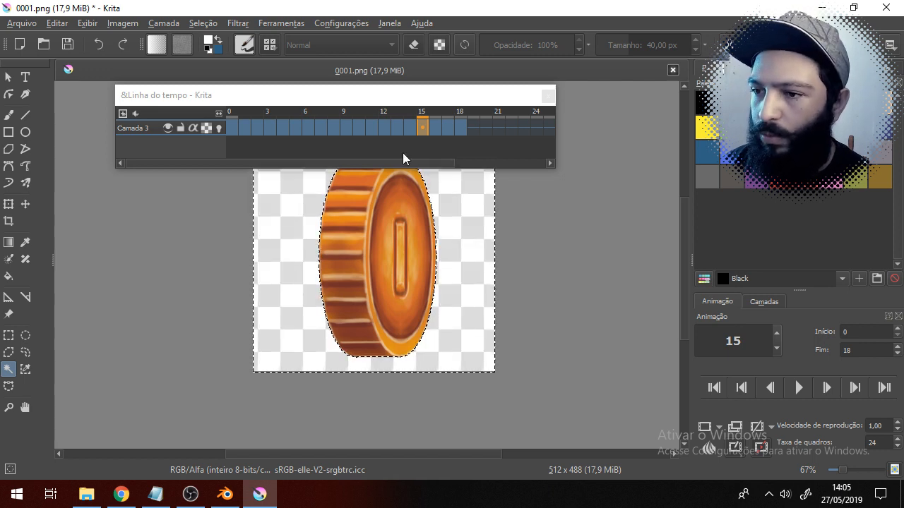
click(435, 128)
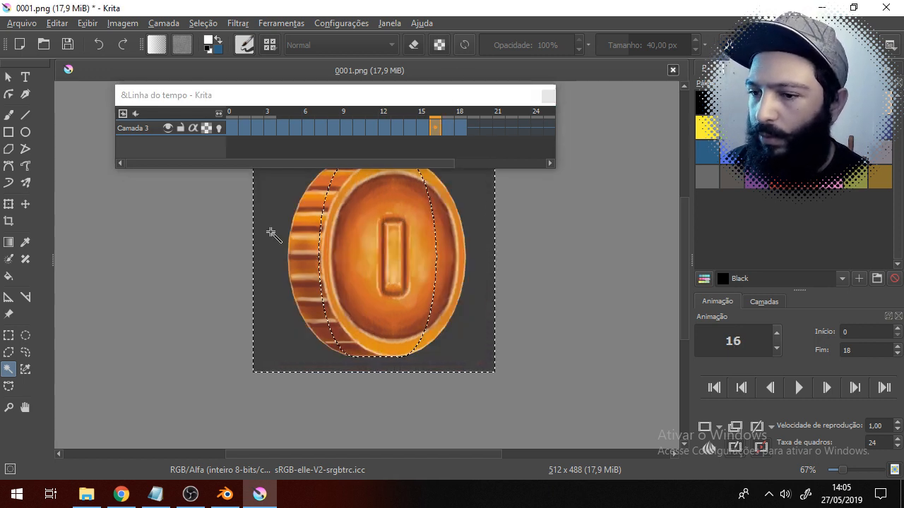
click(269, 234)
key(Delete)
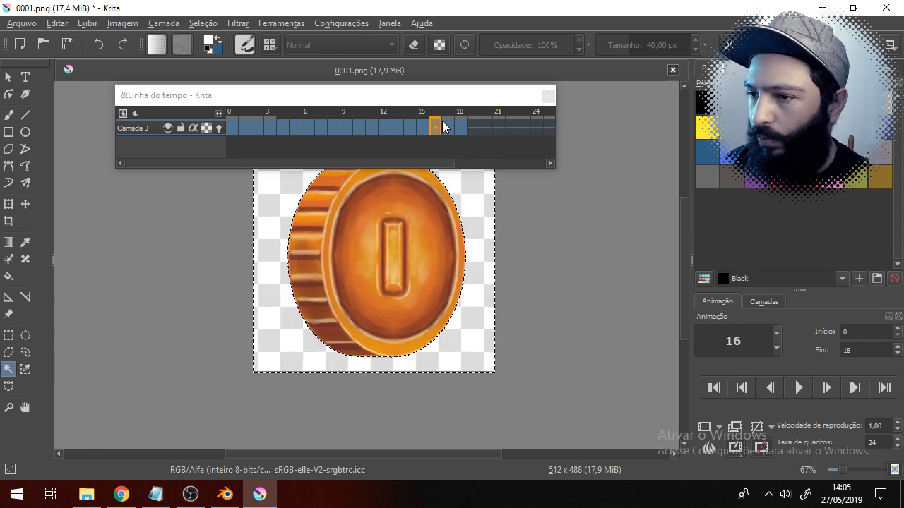
click(445, 128)
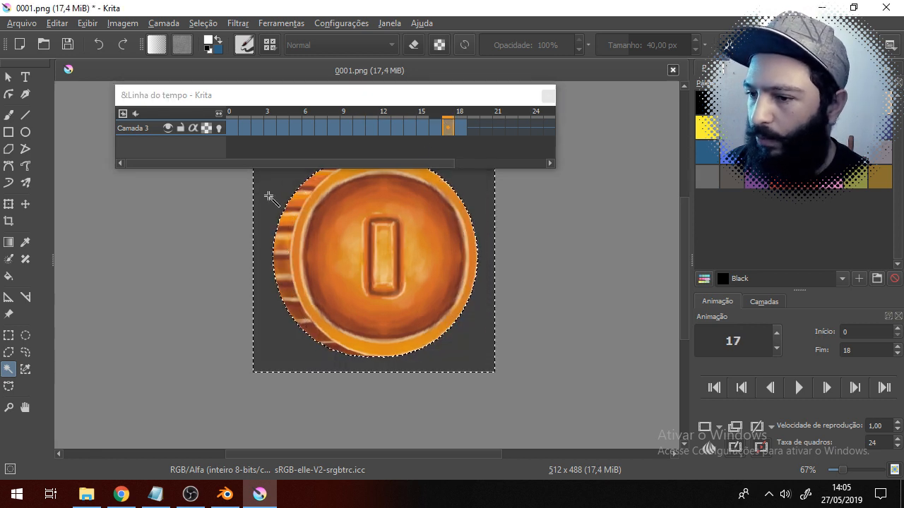
key(Delete)
click(460, 127)
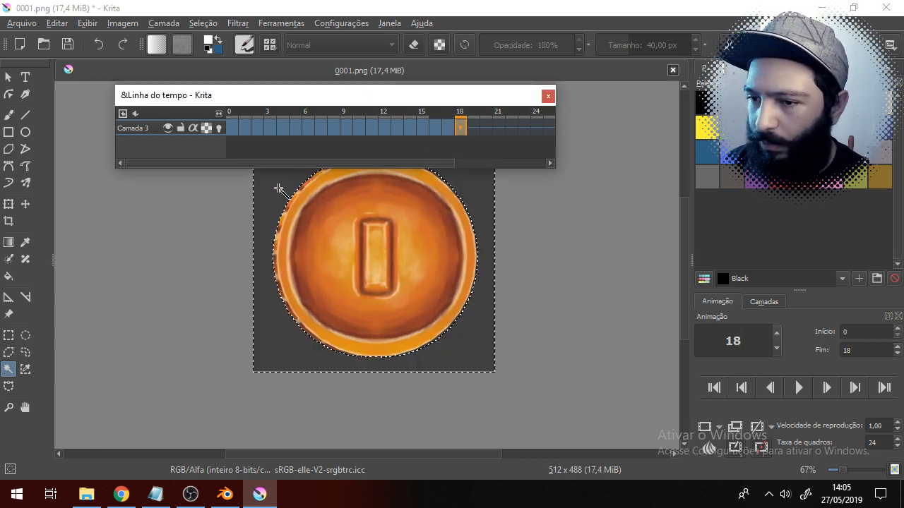
key(Delete)
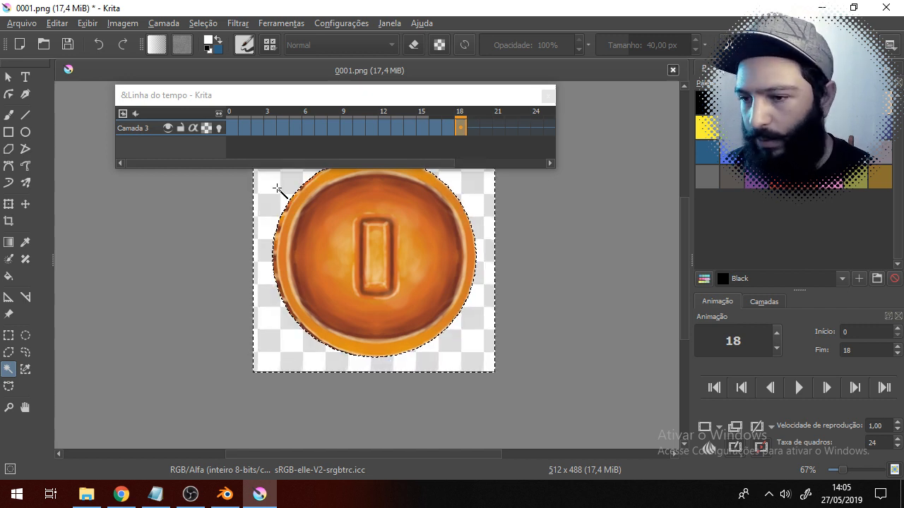
- Play and stop the coin animation several times to check the spin and the coin's cut-out edges
click(799, 388)
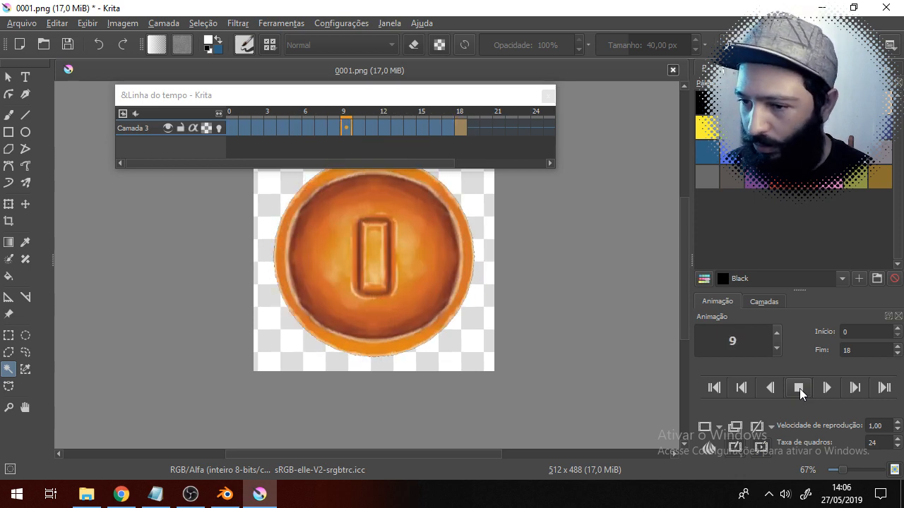
click(799, 388)
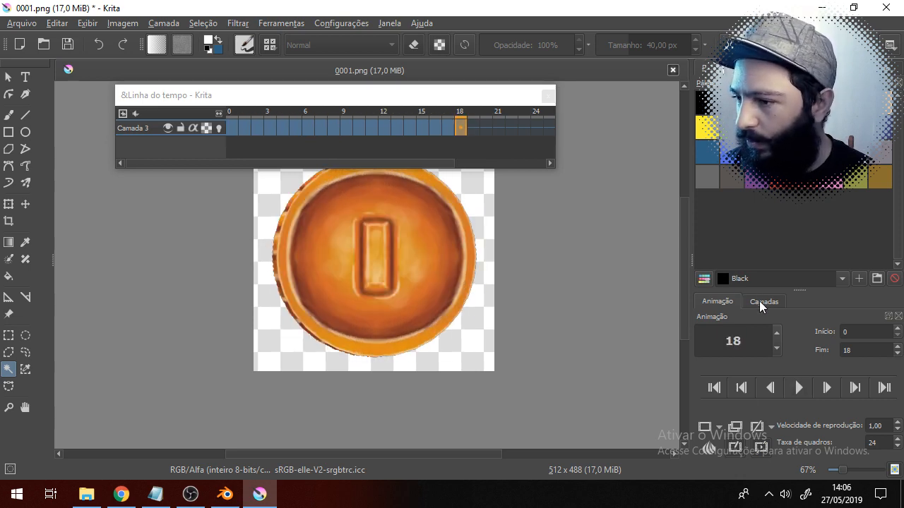
click(759, 301)
click(713, 302)
click(795, 387)
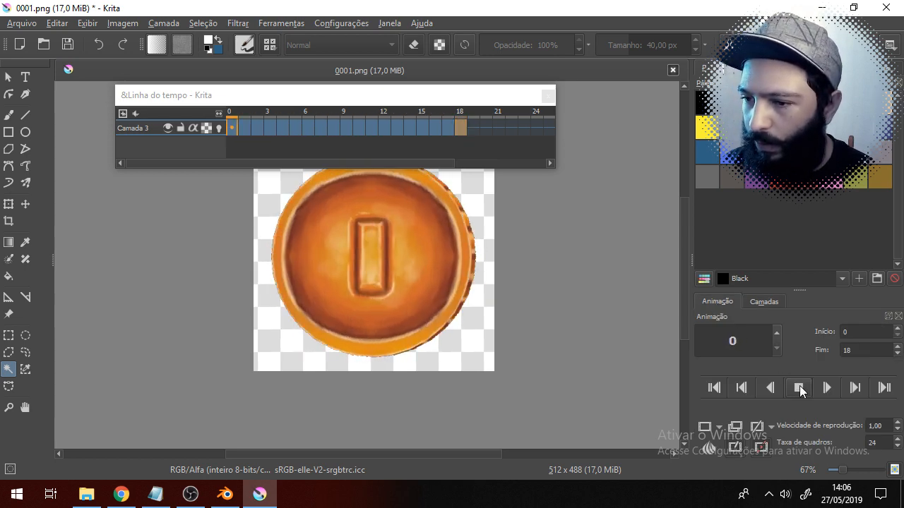
click(800, 387)
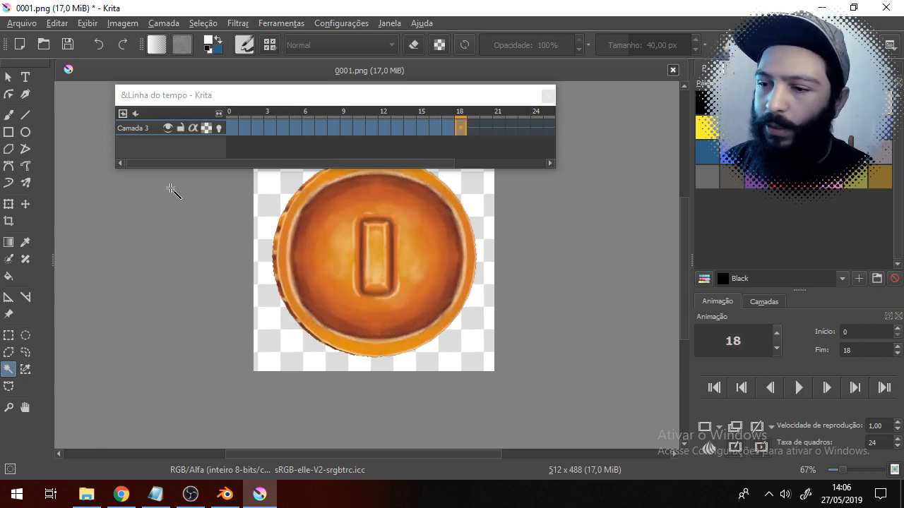
ctrl+scroll(346, 252, up, 5)
ctrl+scroll(349, 260, down, 5)
ctrl+scroll(365, 268, down, 3)
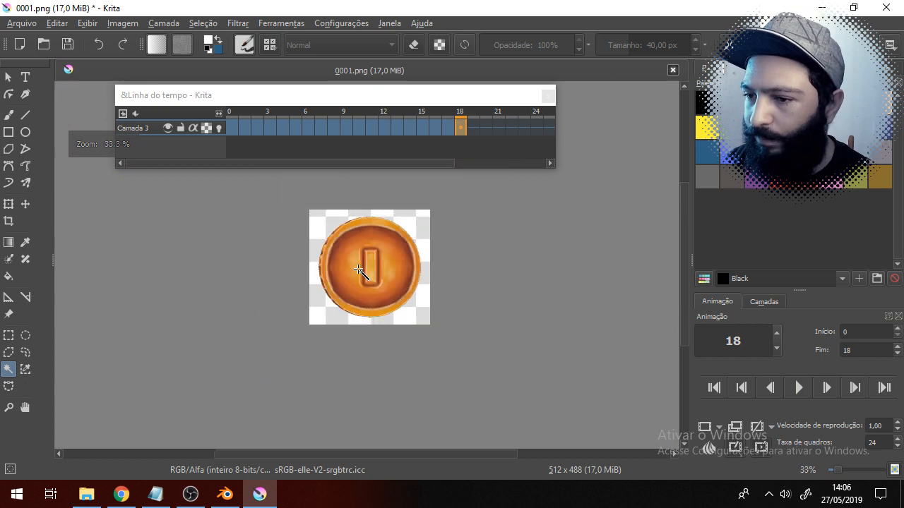
ctrl+scroll(365, 264, up, 3)
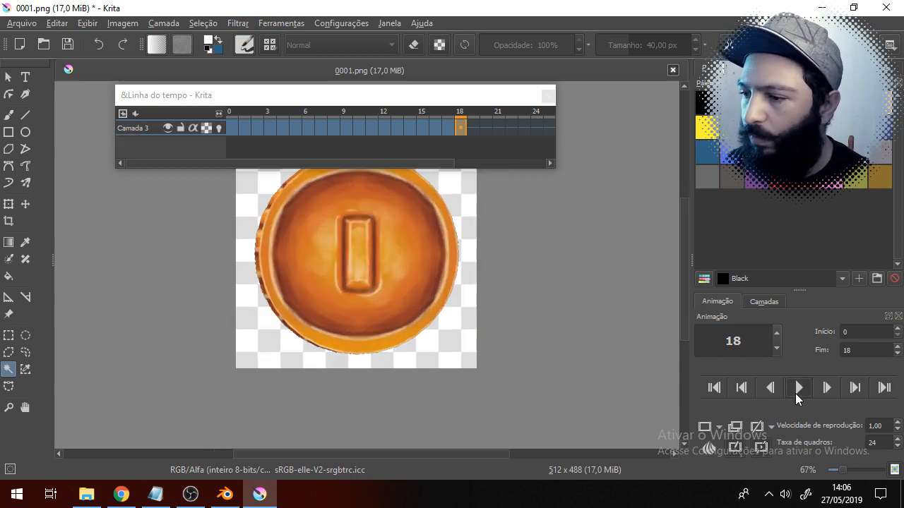
click(796, 393)
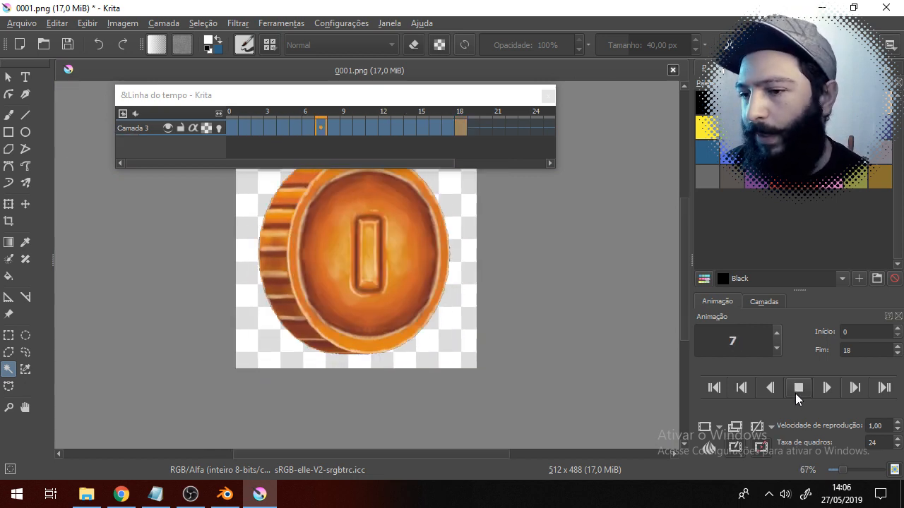
click(795, 393)
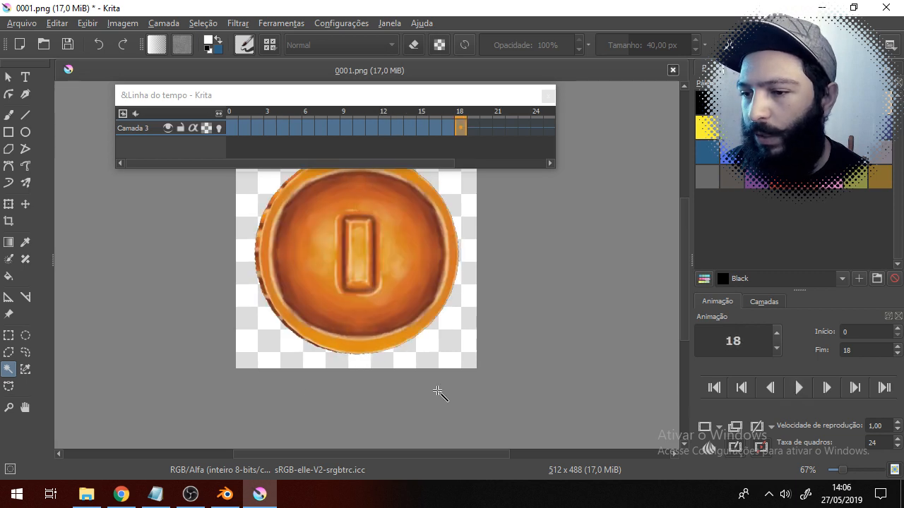
scroll(388, 317, down, 1)
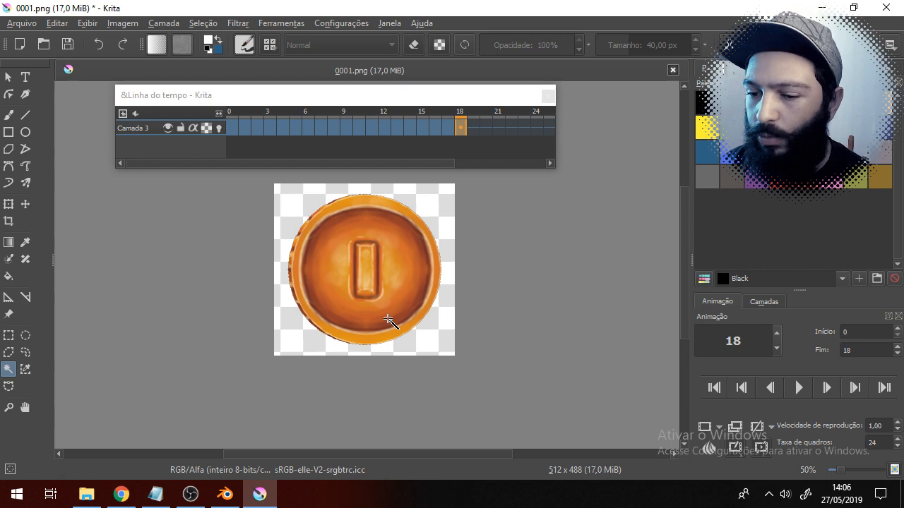
- Switch to File Explorer and create a folder named "sprites moeda" inside the moeda folder
click(86, 495)
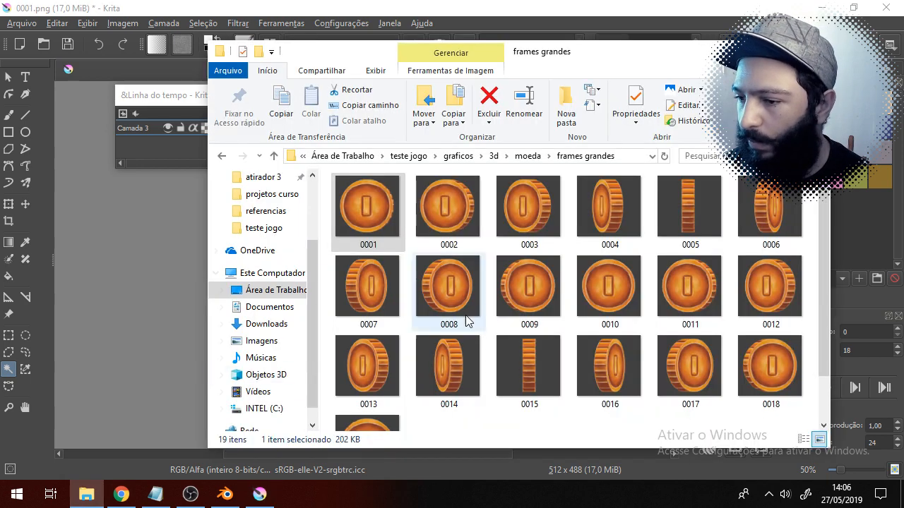
click(274, 155)
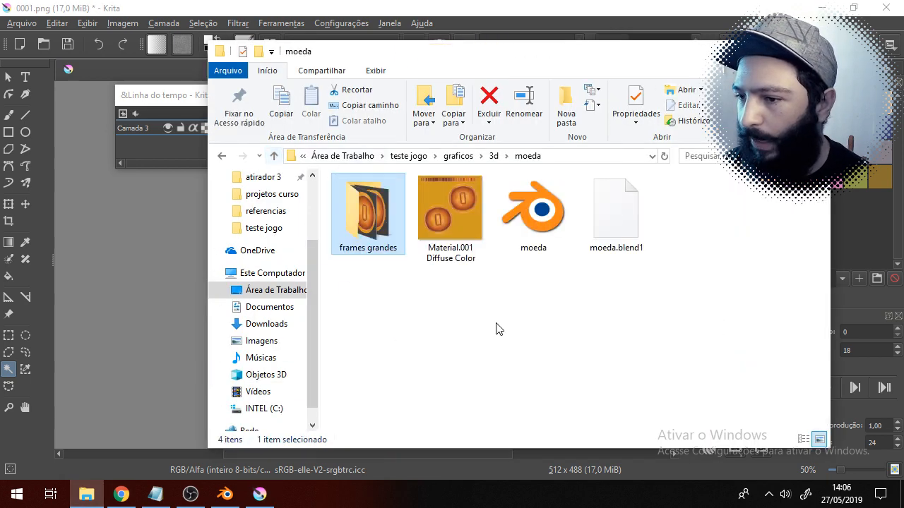
right_click(528, 296)
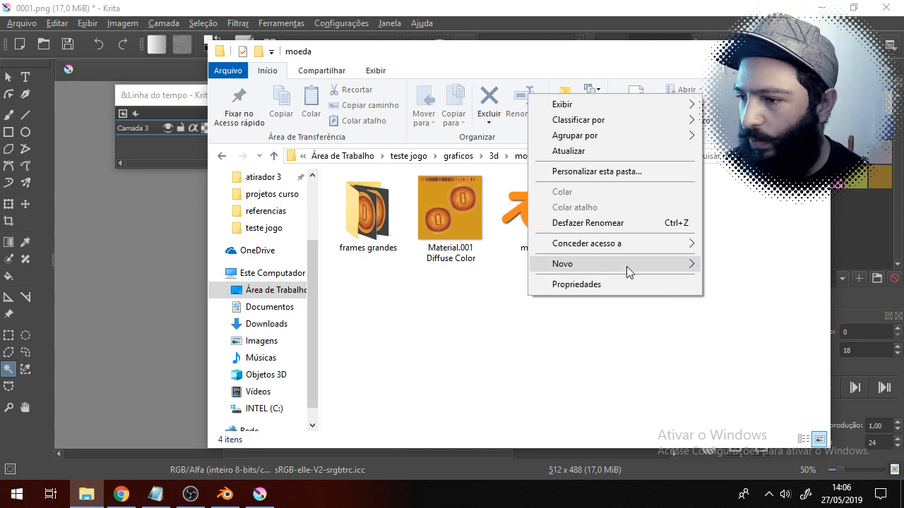
mouse_move(626, 267)
click(744, 263)
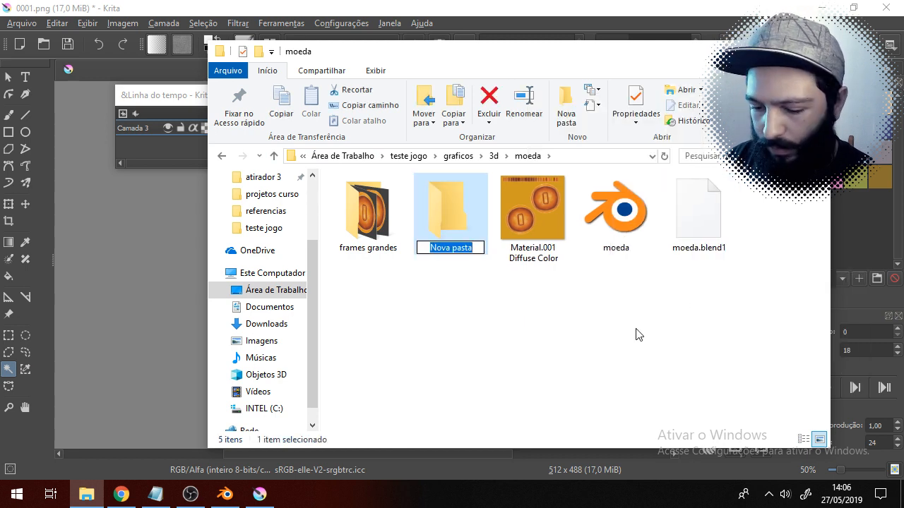
text(sprites)
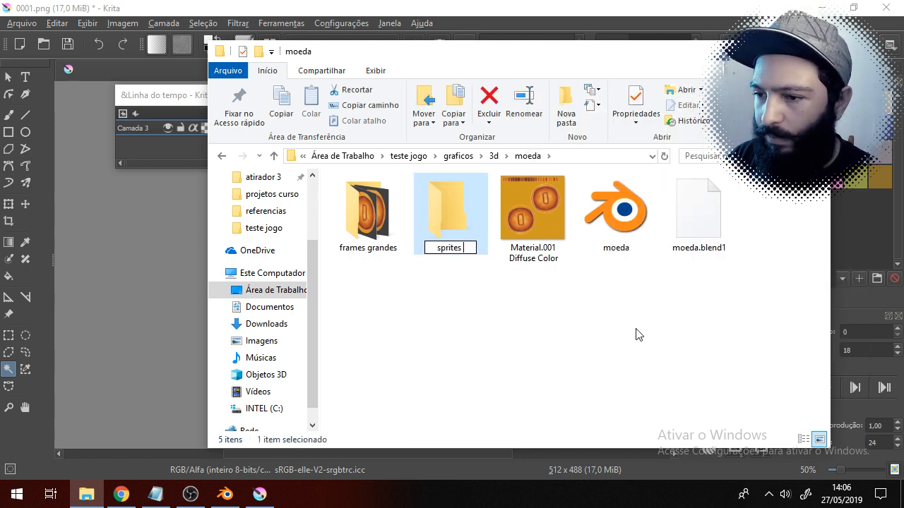
text( moeda)
key(Return)
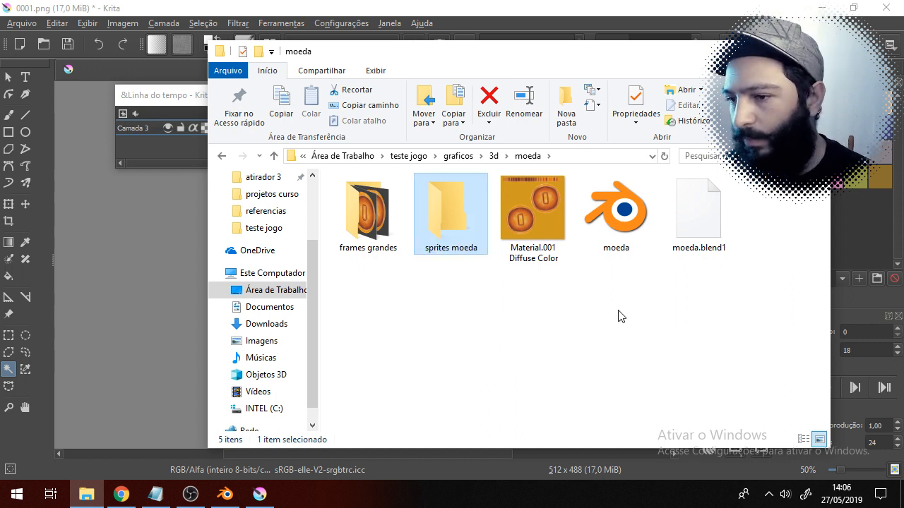
- Open the sprites moeda folder and select its full path, then return to Krita and stop the playback
double_click(443, 223)
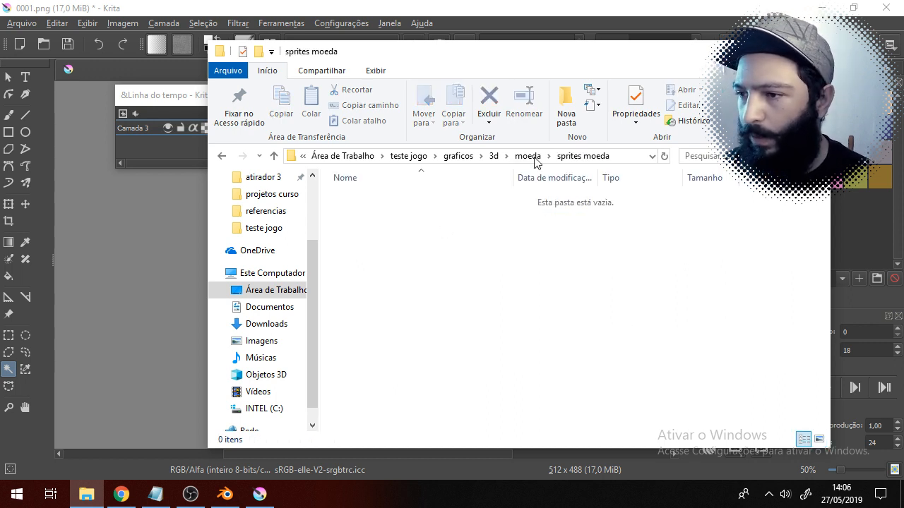
click(623, 156)
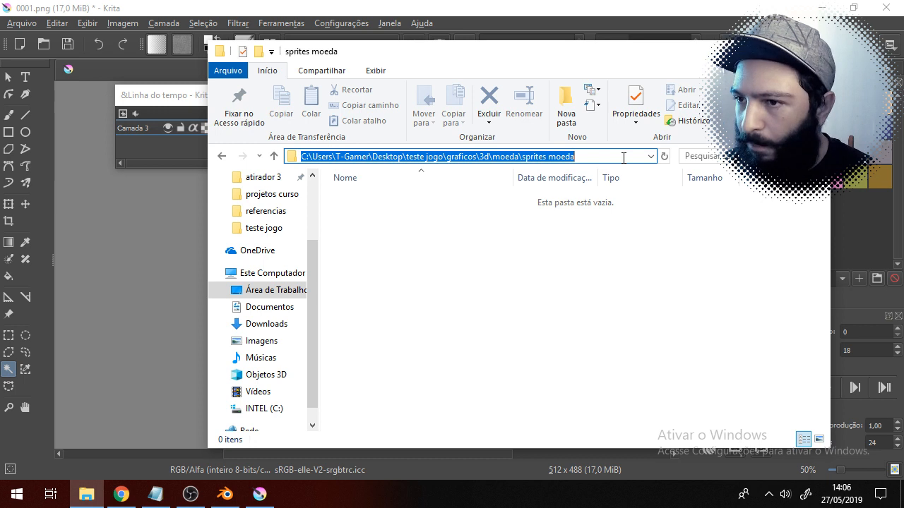
key(alt+Tab)
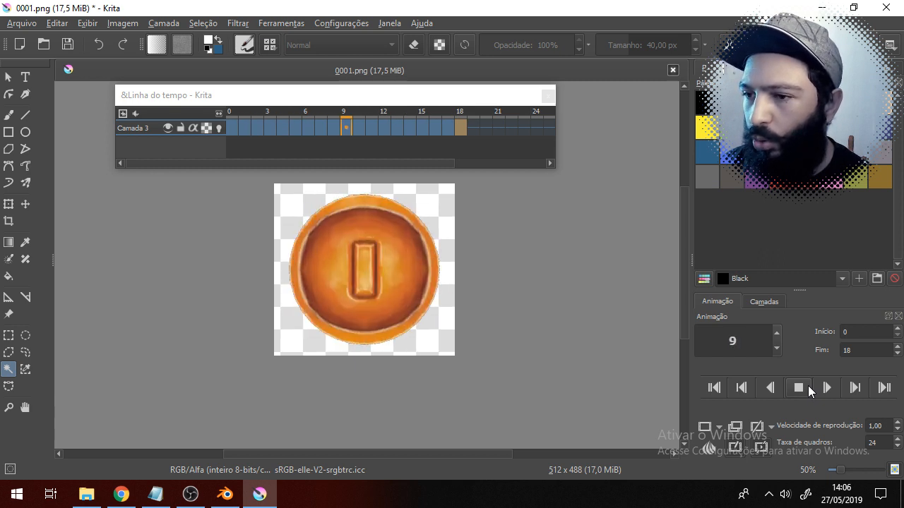
click(809, 393)
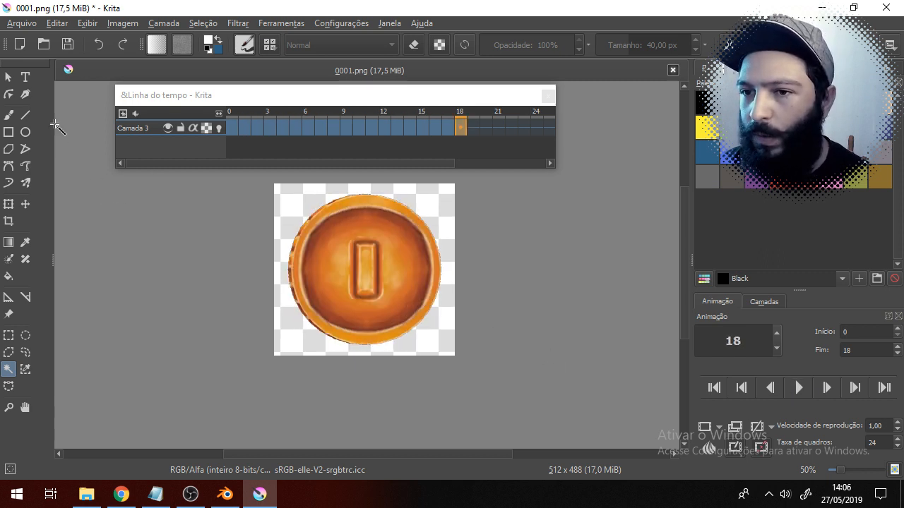
- Scale the whole image to 35 px wide, keeping the proportions and the bicubic filter
click(122, 24)
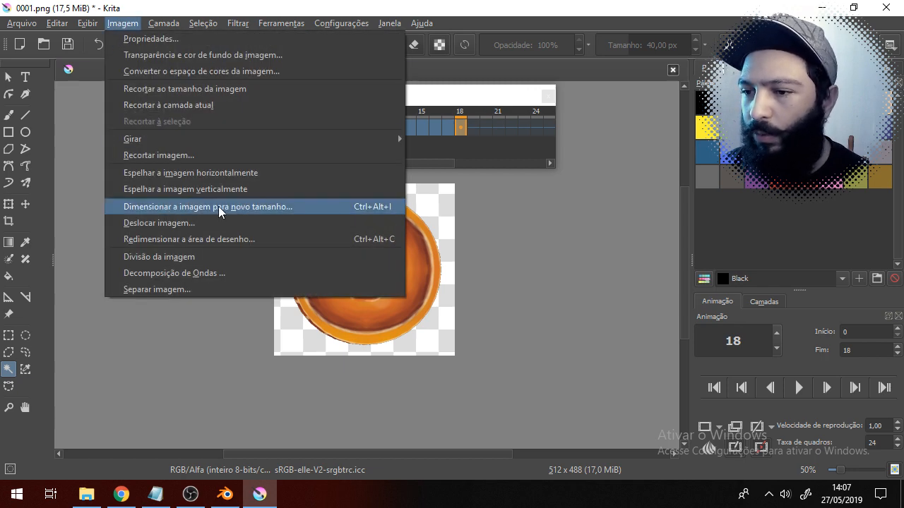
click(218, 207)
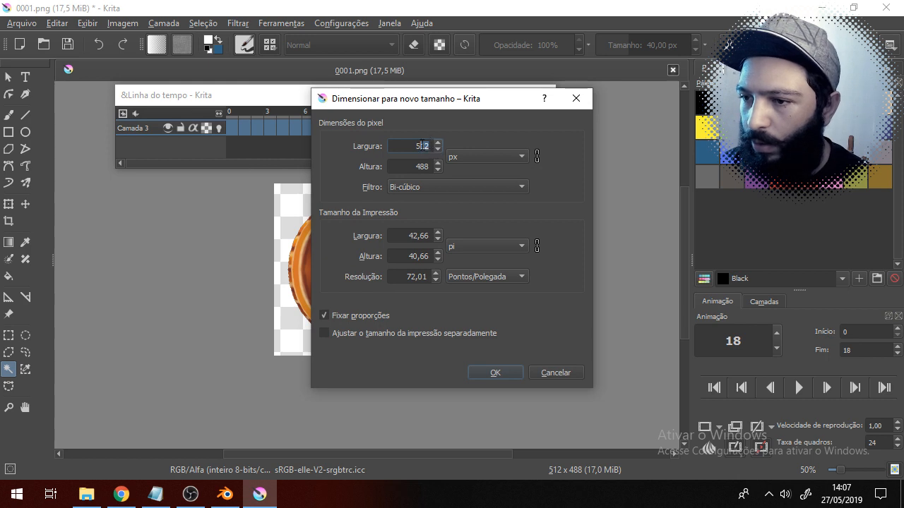
text(35)
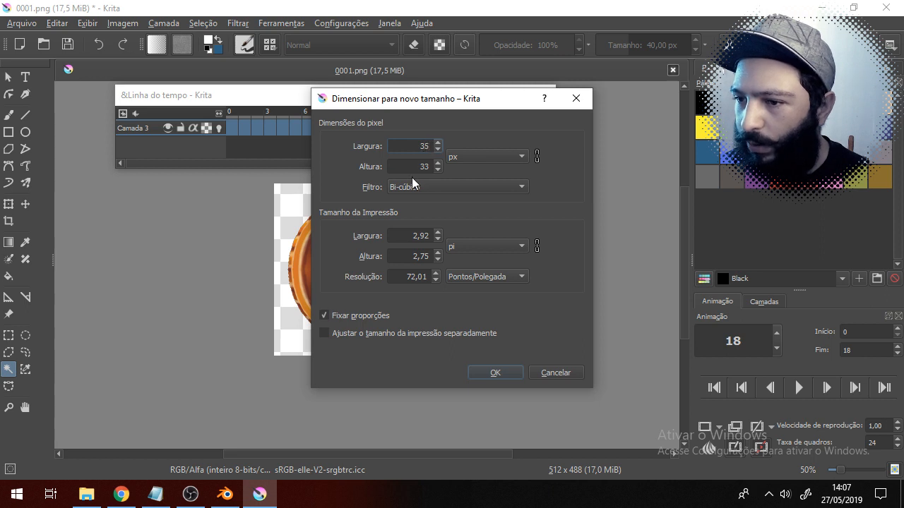
mouse_move(412, 185)
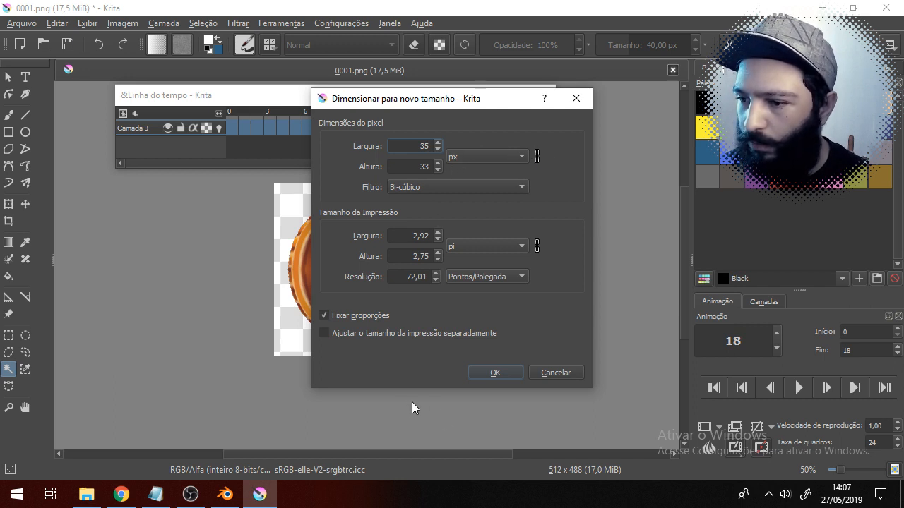
click(494, 372)
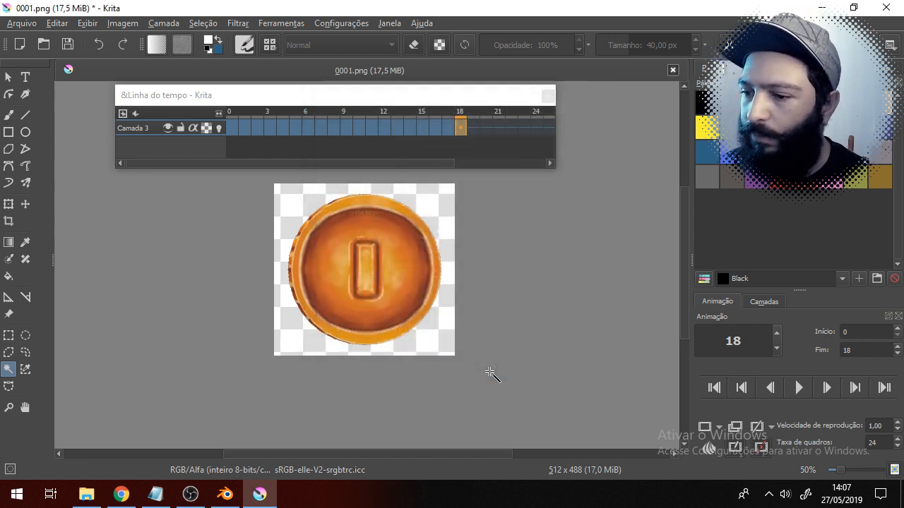
- Play and stop the resized coin animation at different magnifications to check how the small sprite looks
scroll(469, 392, up, 3)
scroll(414, 276, up, 3)
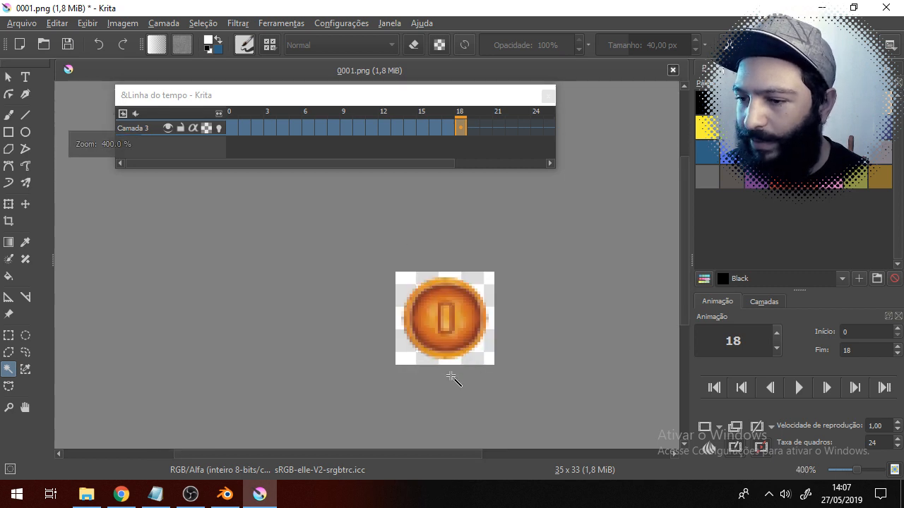
click(800, 386)
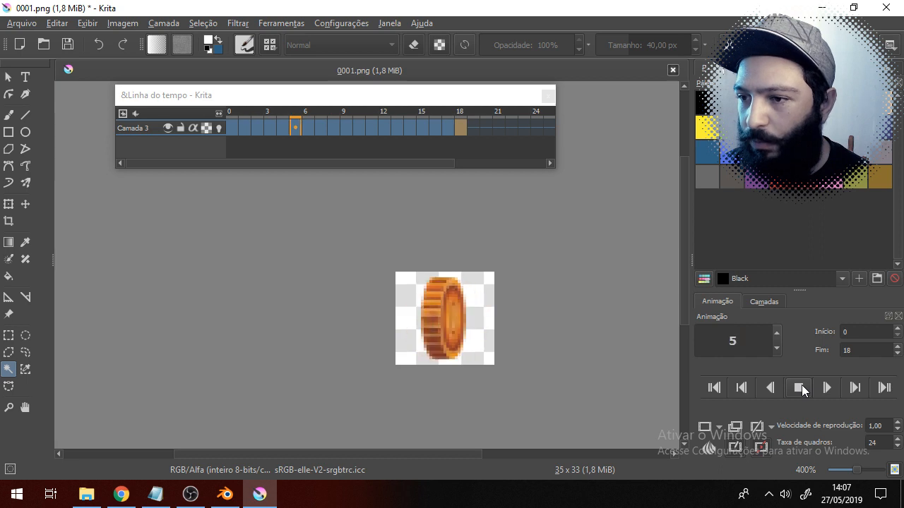
click(800, 388)
scroll(635, 341, down, 2)
middle_drag(591, 382, 500, 355)
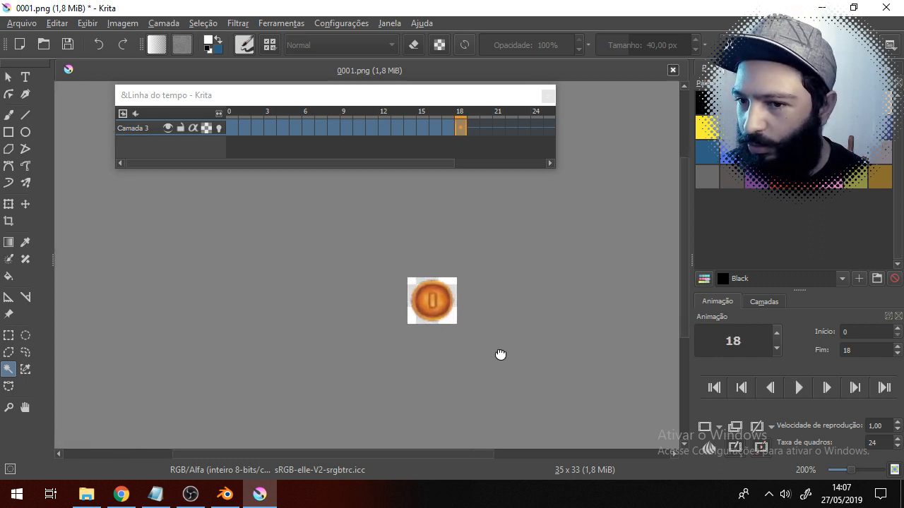
scroll(479, 331, up, 1)
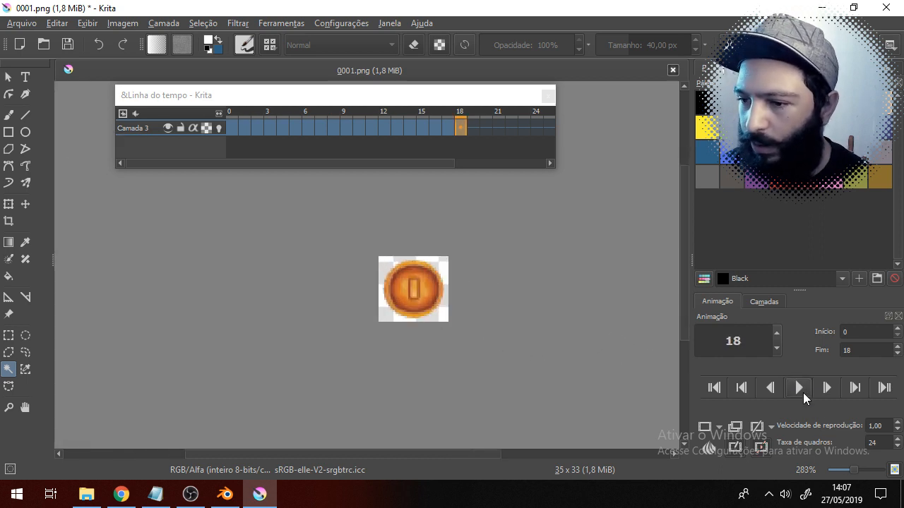
click(803, 393)
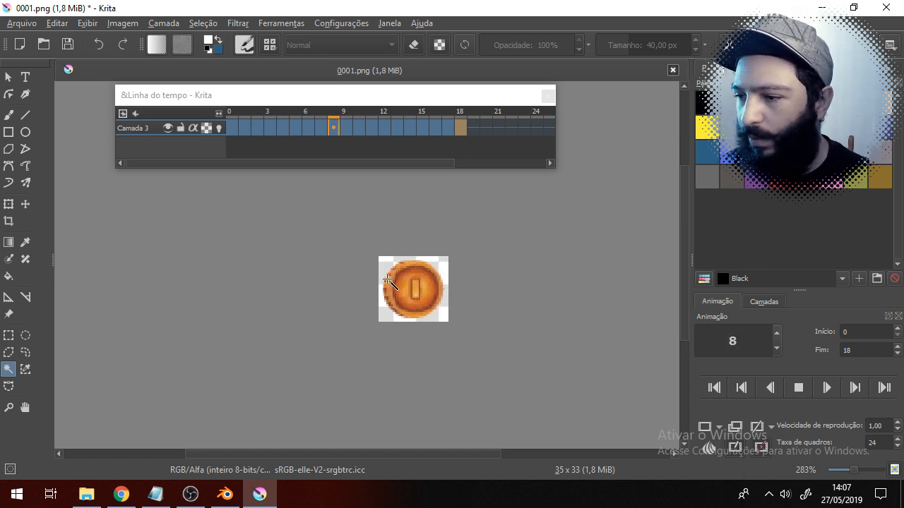
click(803, 387)
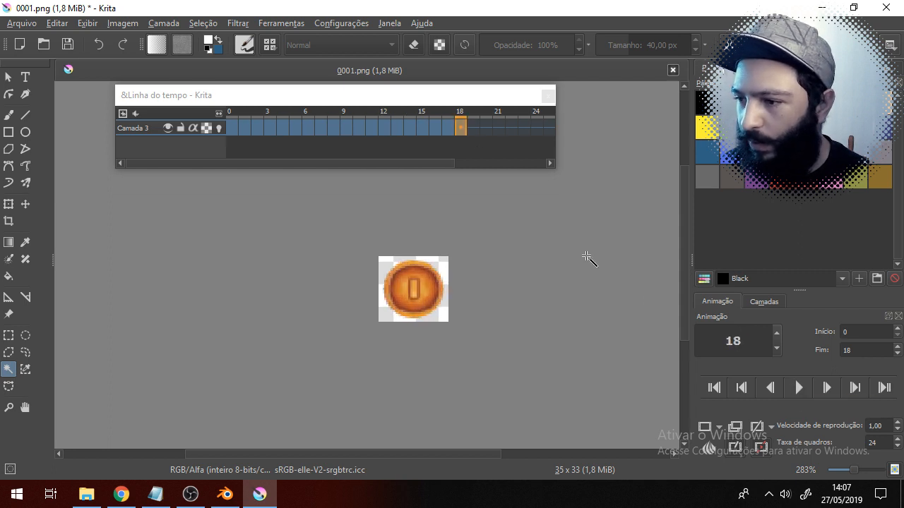
- Add a filter layer above Camada 3 using the colour balance adjustment (Balanceamento de cor)
click(774, 301)
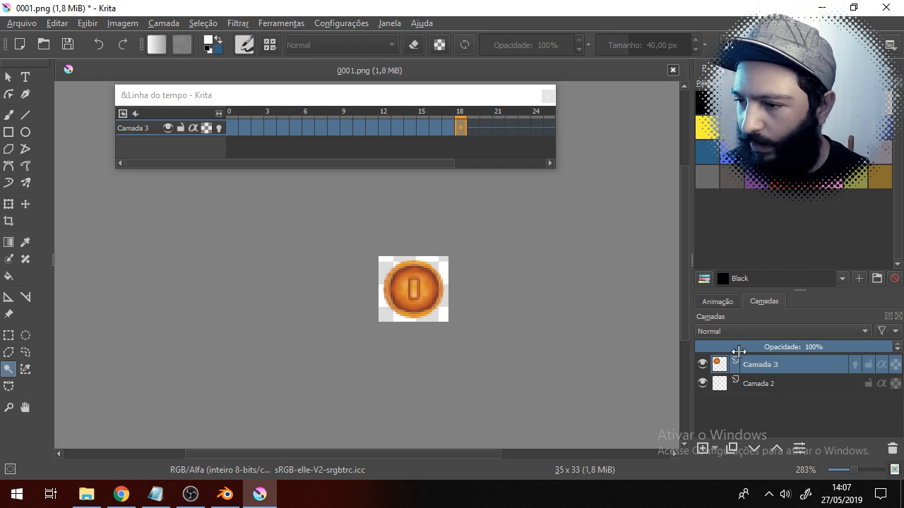
click(717, 449)
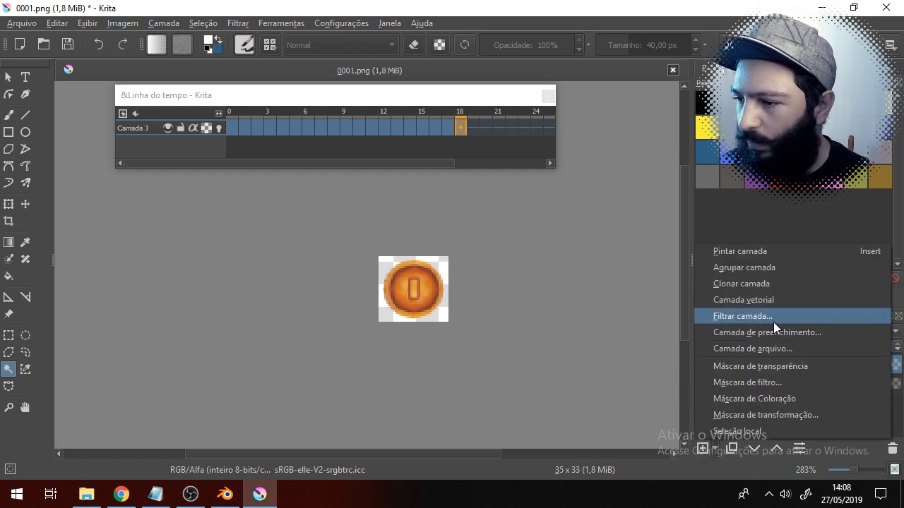
click(739, 316)
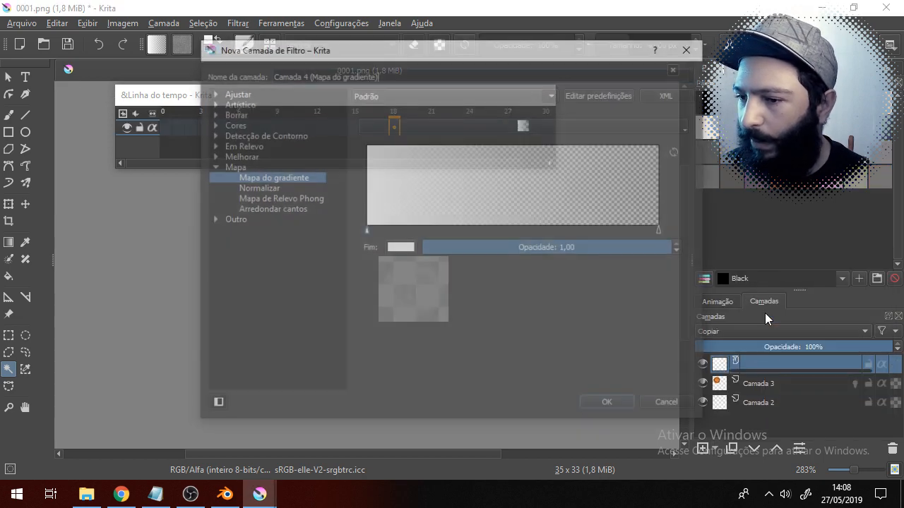
drag(459, 54, 692, 123)
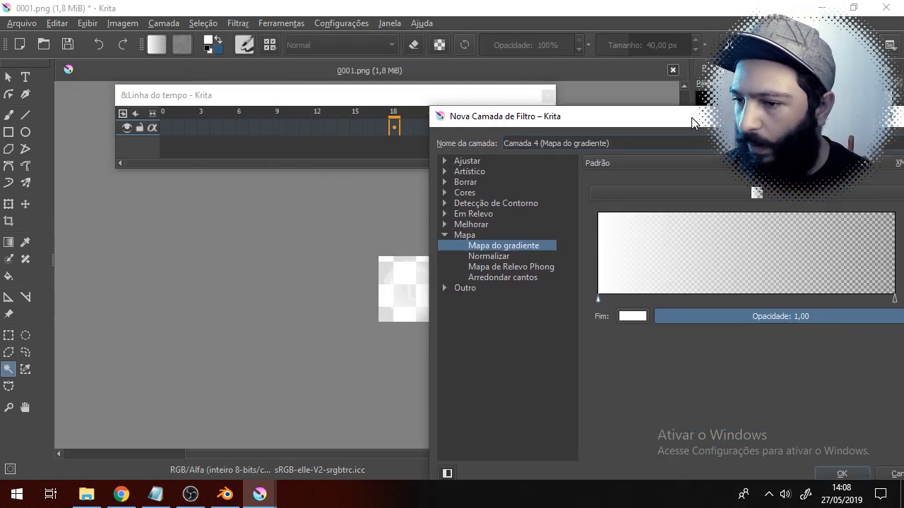
click(443, 191)
click(442, 189)
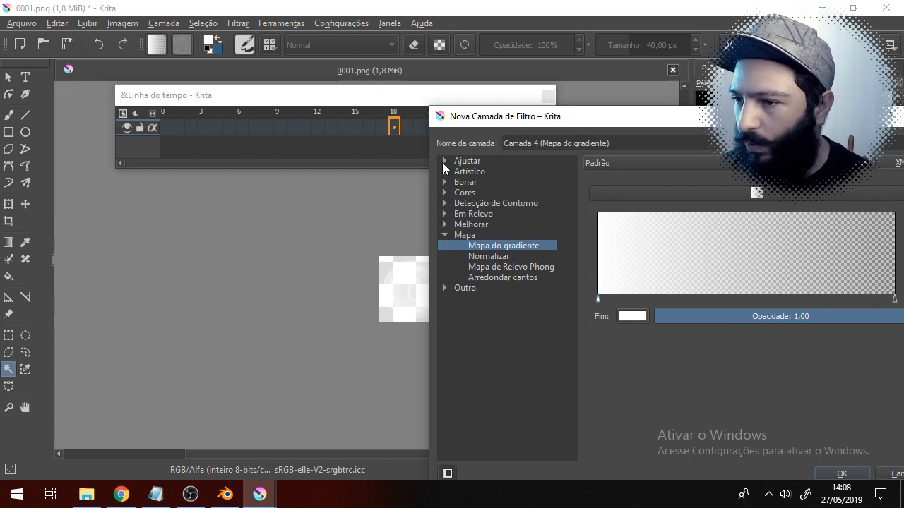
click(444, 161)
click(514, 192)
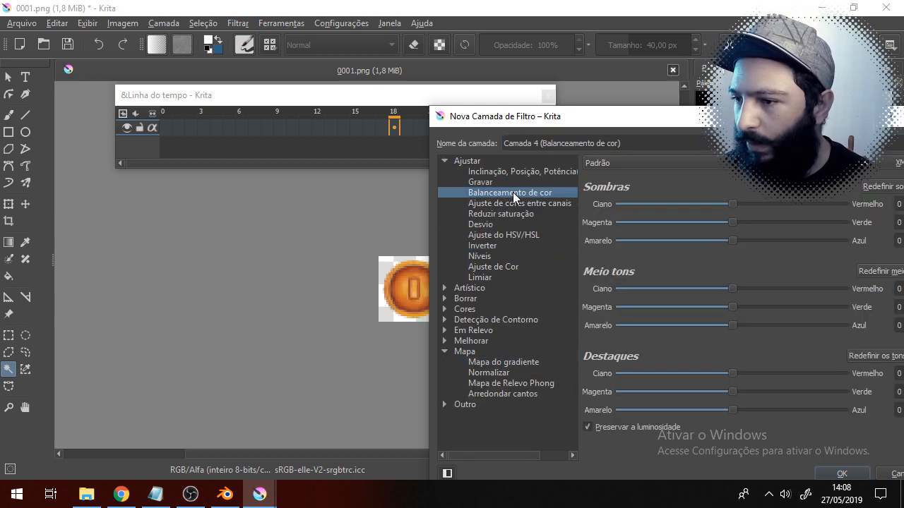
- Shift the shadows about 20 toward blue in the colour balance filter, keeping the coin in view
drag(639, 126, 620, 83)
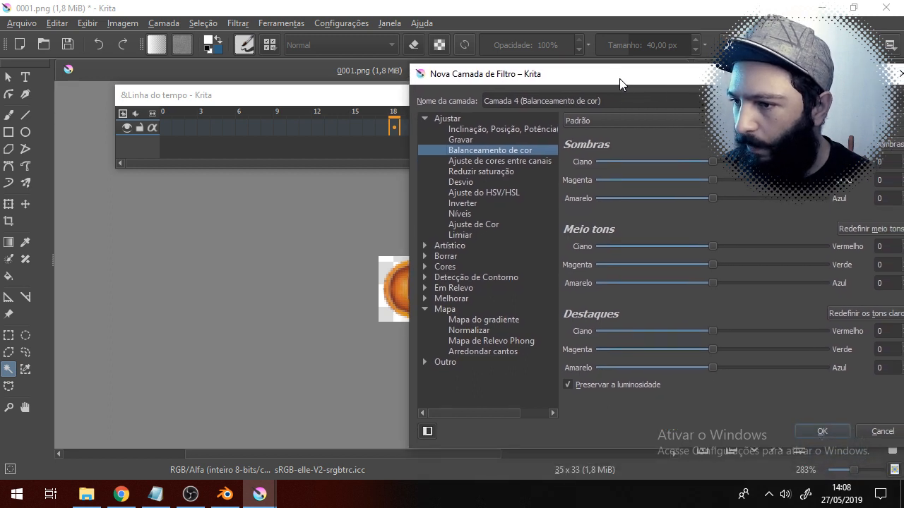
drag(710, 198, 739, 197)
drag(646, 74, 667, 174)
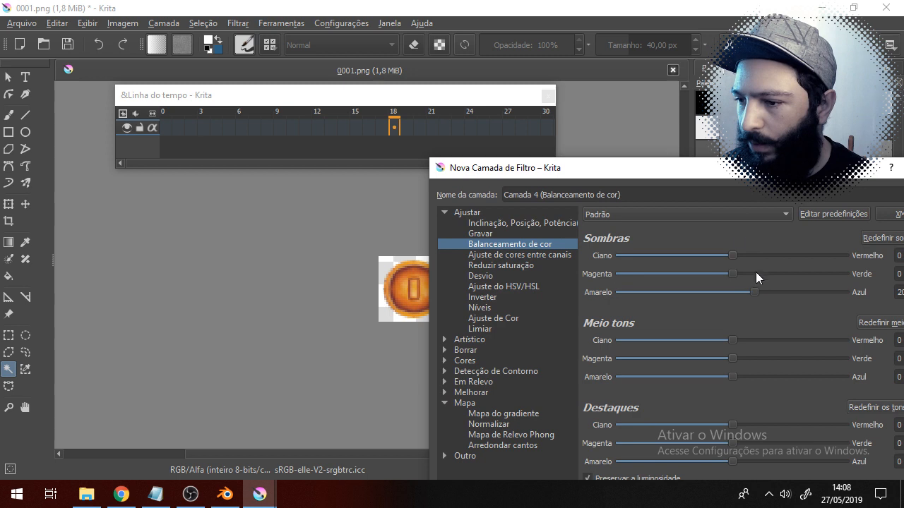
drag(702, 175, 734, 88)
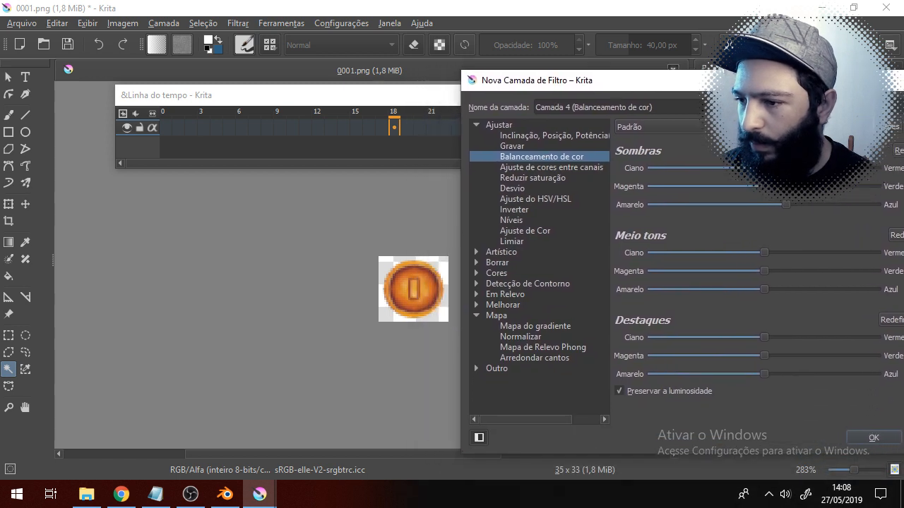
- Try shifting the highlights slightly toward yellow in the colour balance filter
drag(767, 368, 717, 376)
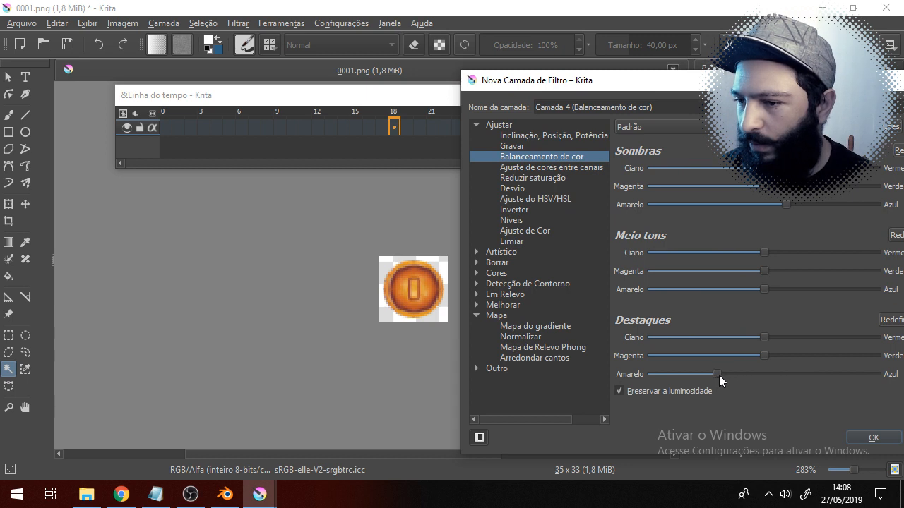
click(621, 389)
drag(745, 372, 758, 374)
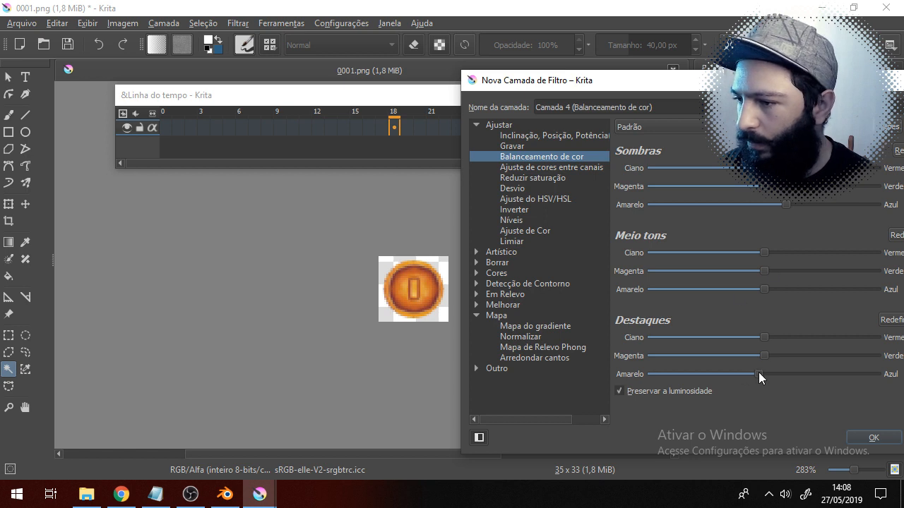
- Shift the midtones 10 toward green and 7 toward blue in the colour balance filter
click(770, 288)
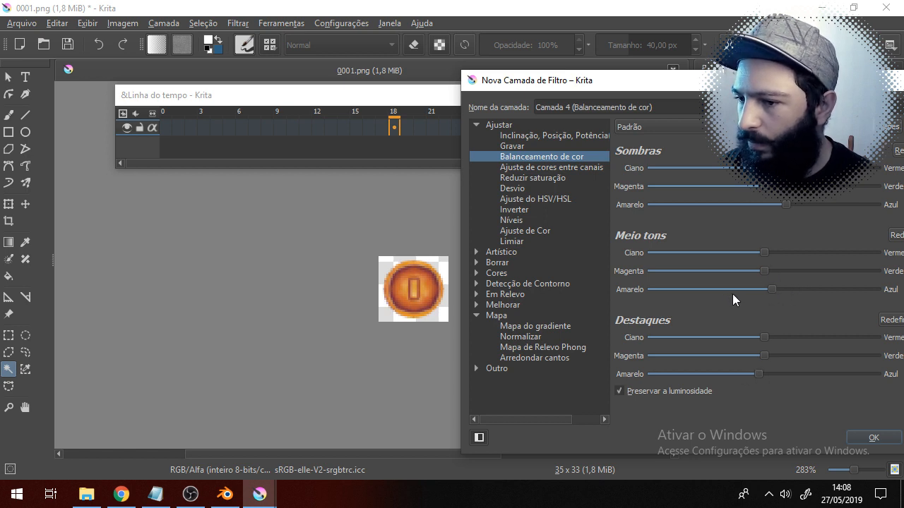
click(774, 272)
drag(784, 271, 764, 255)
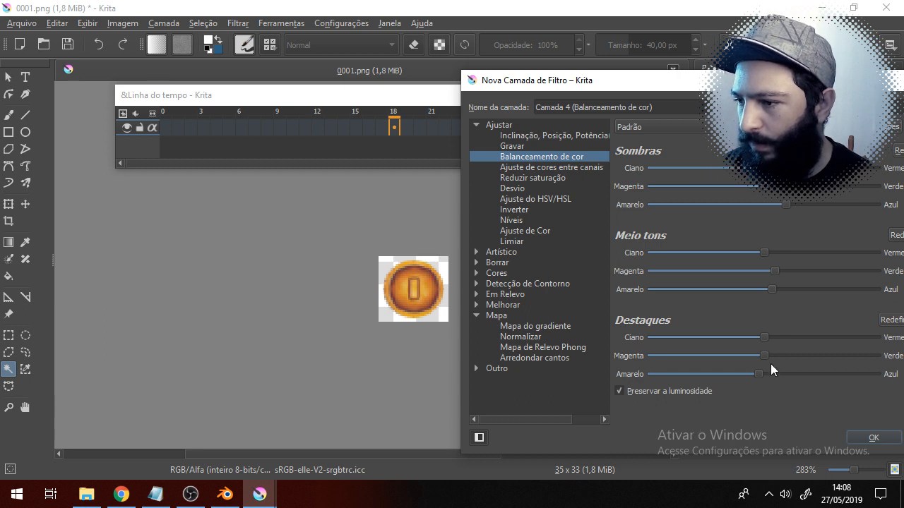
- Set the highlights to red 23, green -10 and blue 2, and create the colour balance filter layer
drag(749, 356, 794, 323)
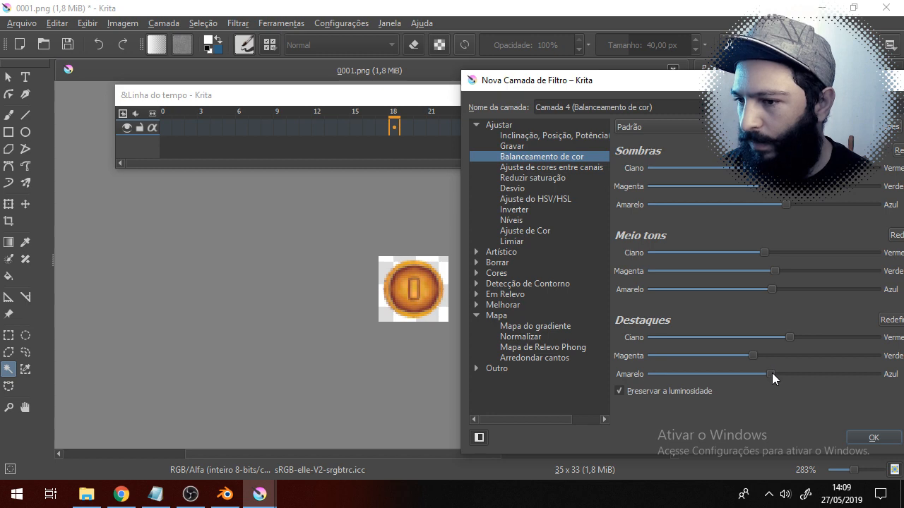
drag(735, 86, 610, 46)
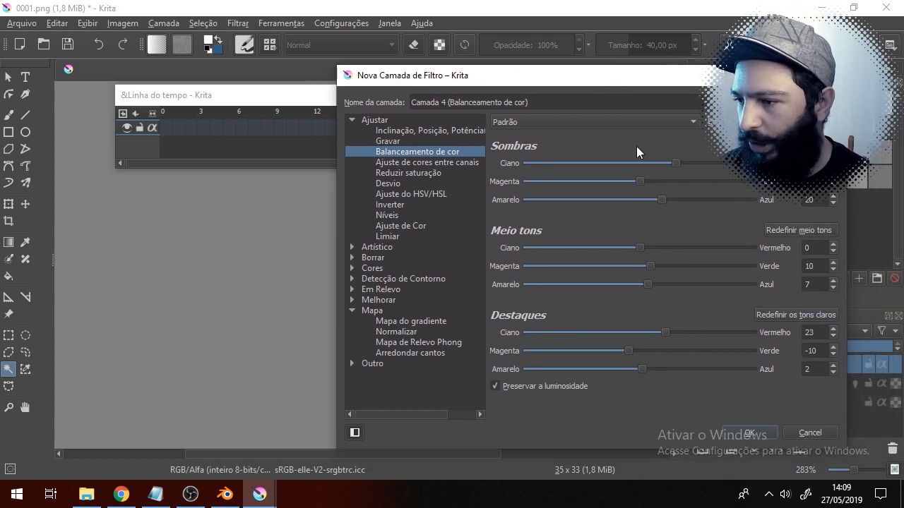
click(757, 434)
- Toggle the visibility of the colour balance layer to compare the coin with and without the correction
click(703, 364)
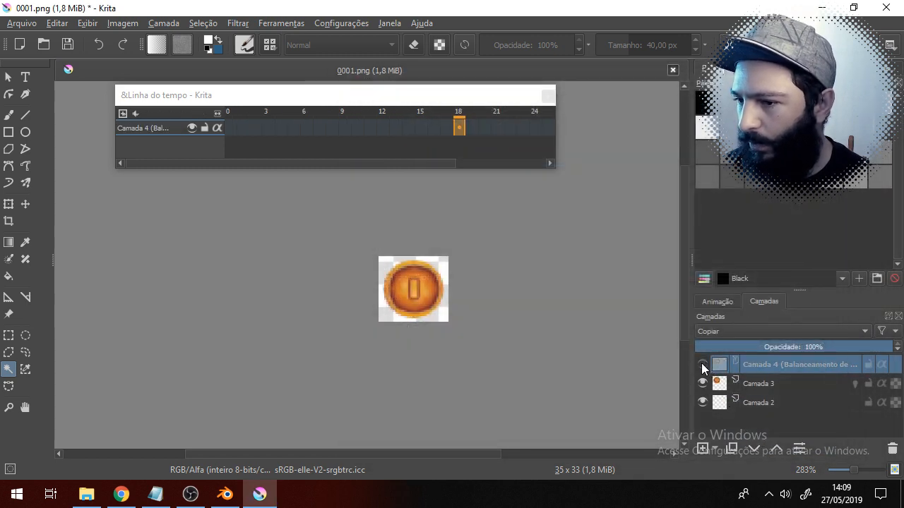
click(704, 364)
click(703, 364)
click(703, 364)
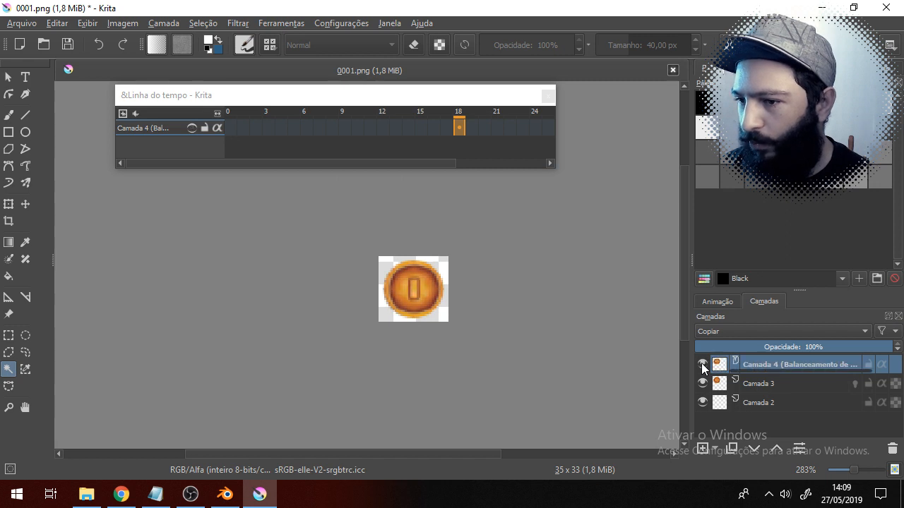
click(703, 364)
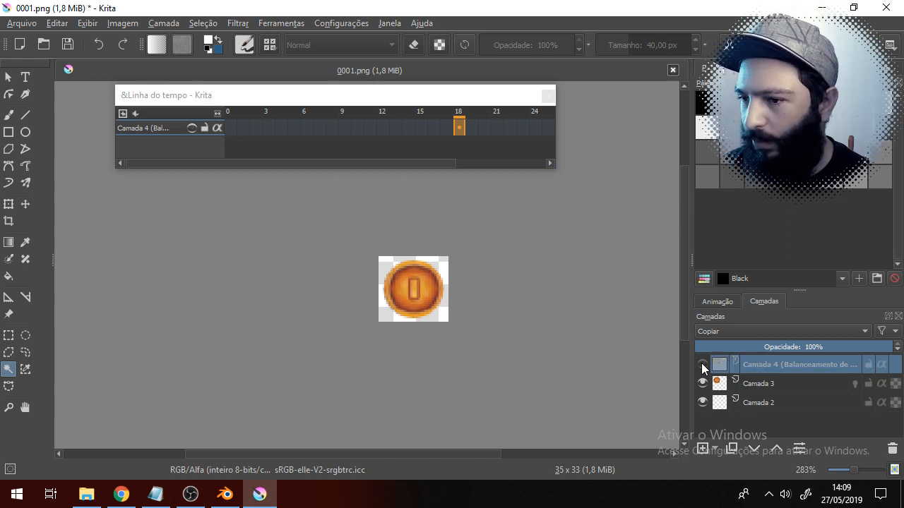
click(703, 364)
- Play and stop the animation to check the colour-corrected coin in motion
click(735, 301)
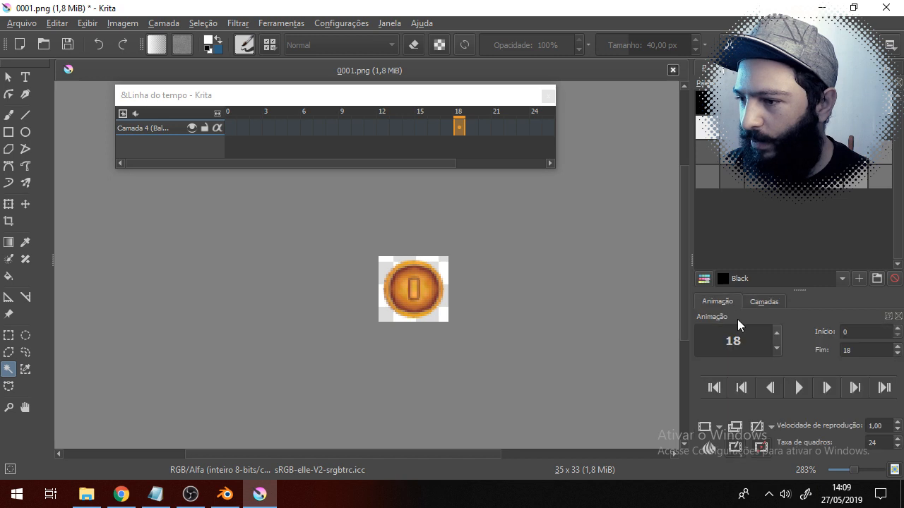
click(798, 388)
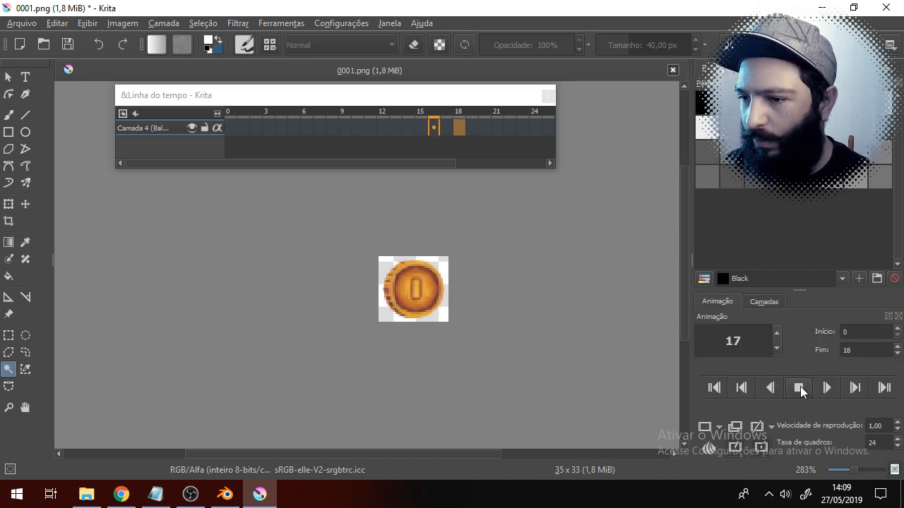
click(800, 386)
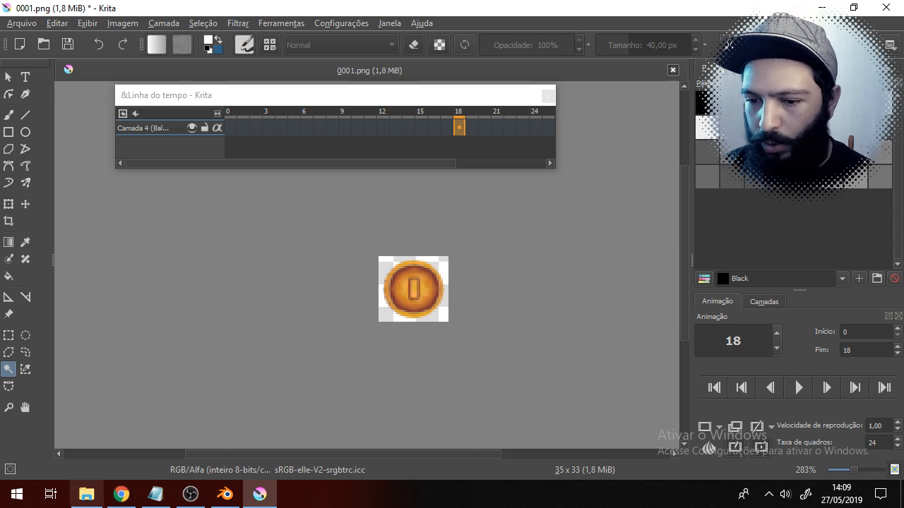
- Set up the animation render as a PNG image sequence covering frames 0 to 18
click(20, 24)
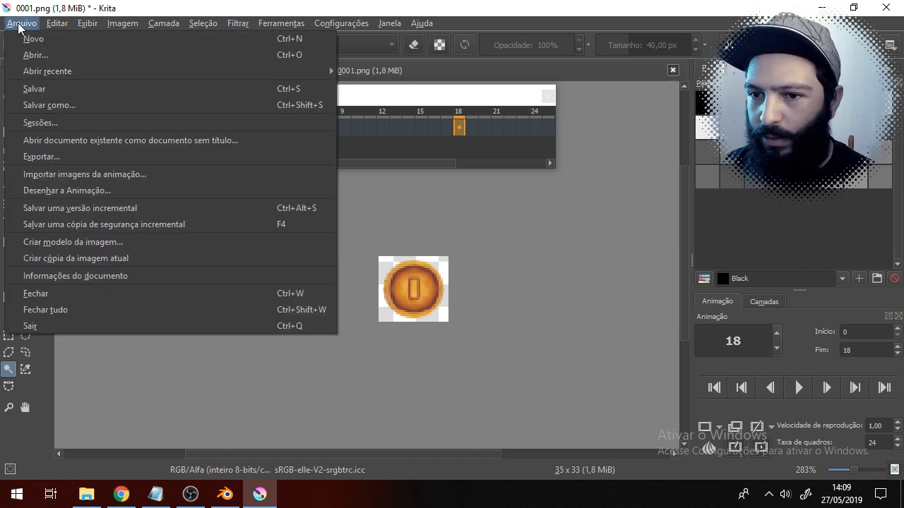
click(83, 190)
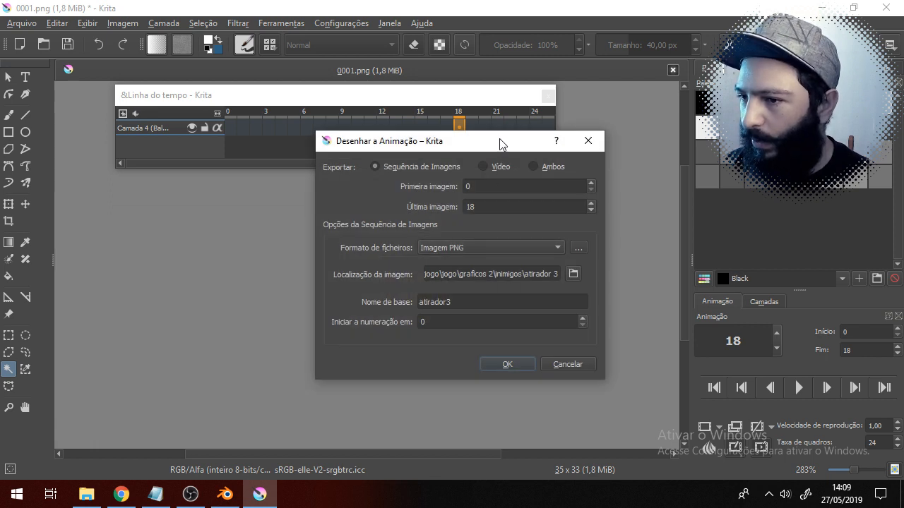
drag(499, 139, 484, 141)
drag(468, 188, 449, 185)
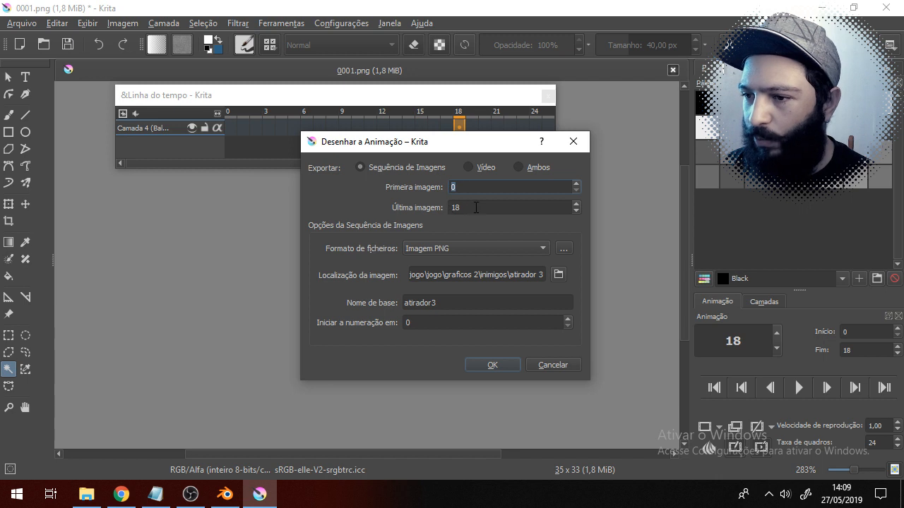
click(475, 207)
click(454, 187)
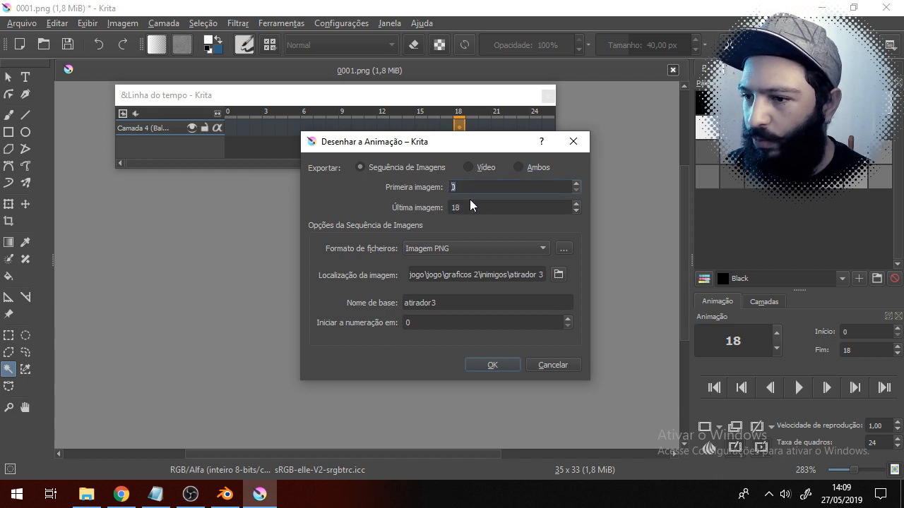
drag(469, 207, 450, 209)
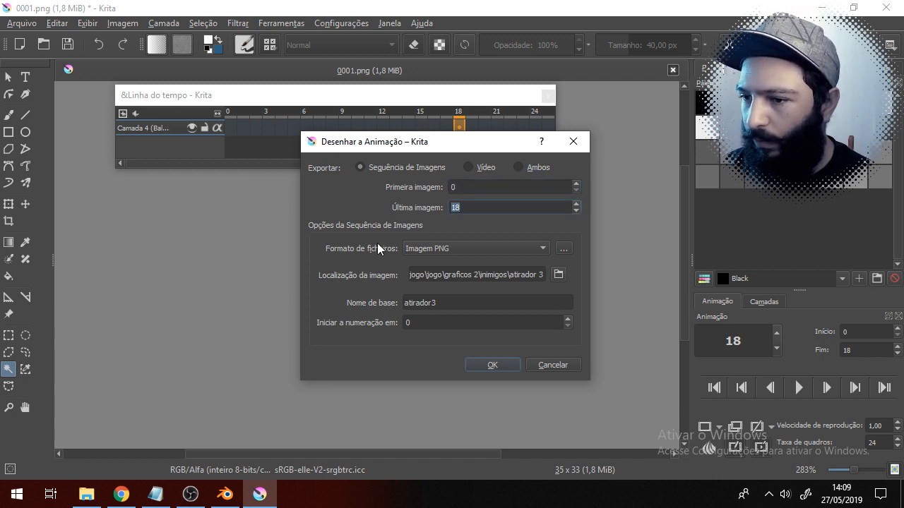
click(438, 248)
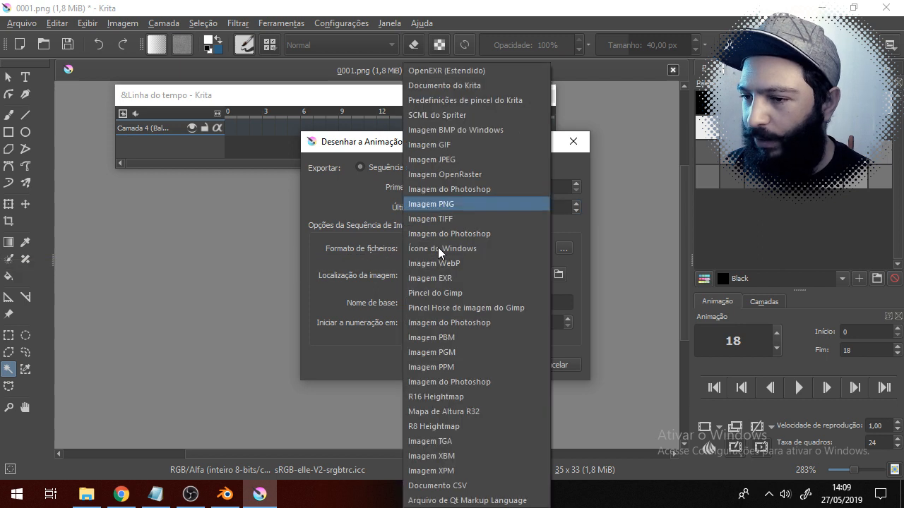
click(428, 204)
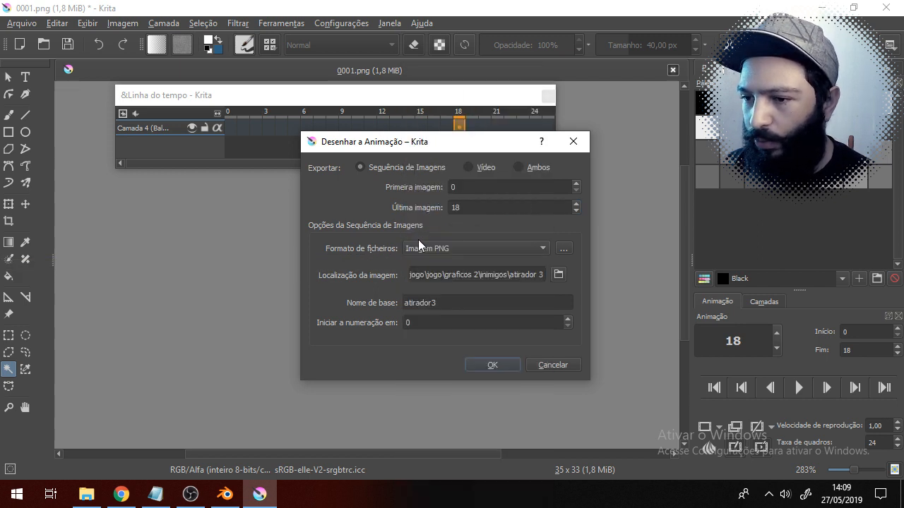
- Set the output location to the "sprites moeda" folder in graficos\3d\moeda, name the files "moeda", and render the sequence
drag(545, 273, 385, 277)
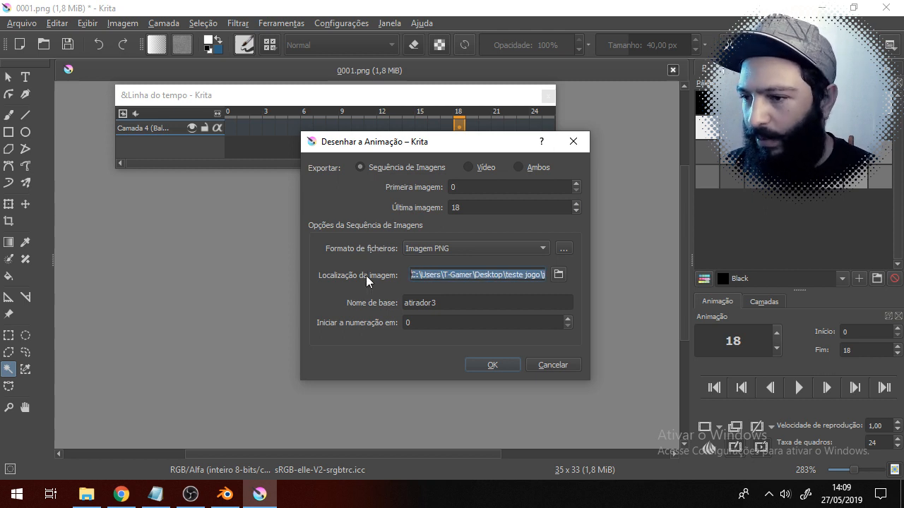
text(C:\Users\T-Gamer\Desktop\teste jogo\graficos\3d\moeda\sprites moeda)
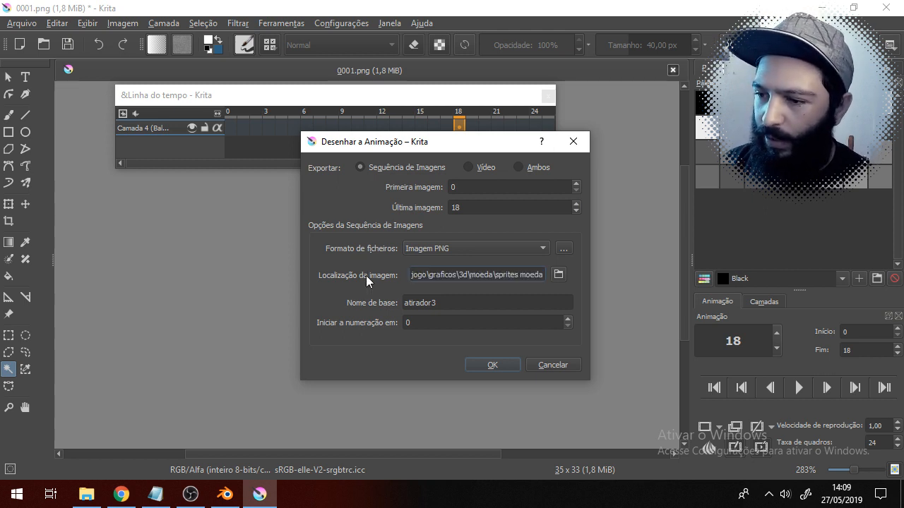
click(421, 304)
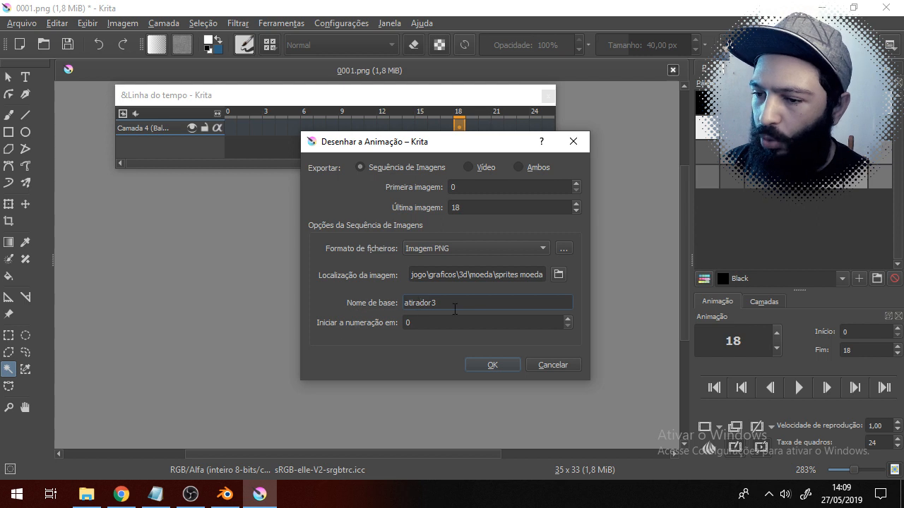
drag(454, 302, 403, 299)
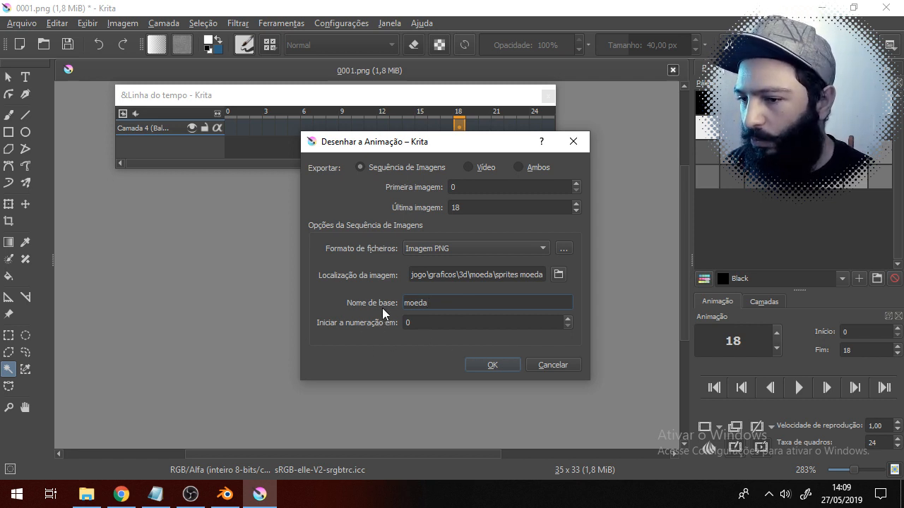
click(498, 364)
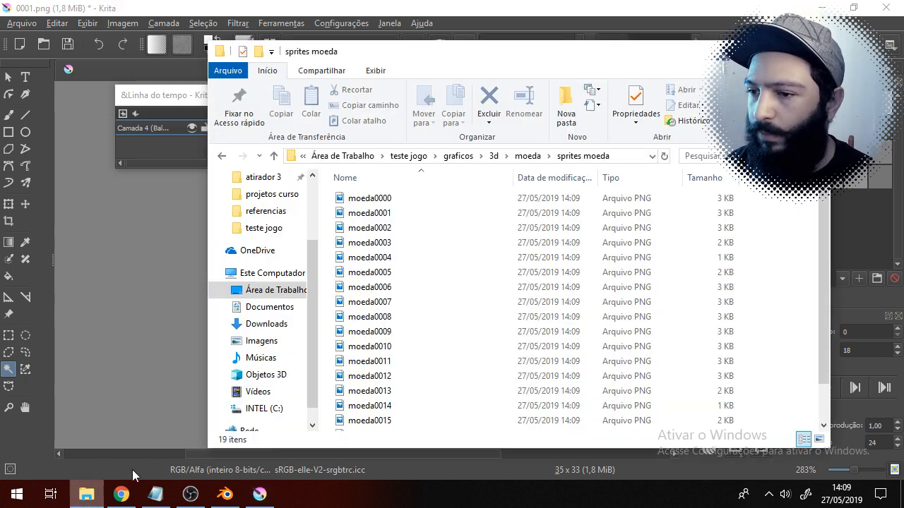
- Switch to File Explorer and look through the exported coin sprites as large thumbnails in the "sprites moeda" folder
click(86, 494)
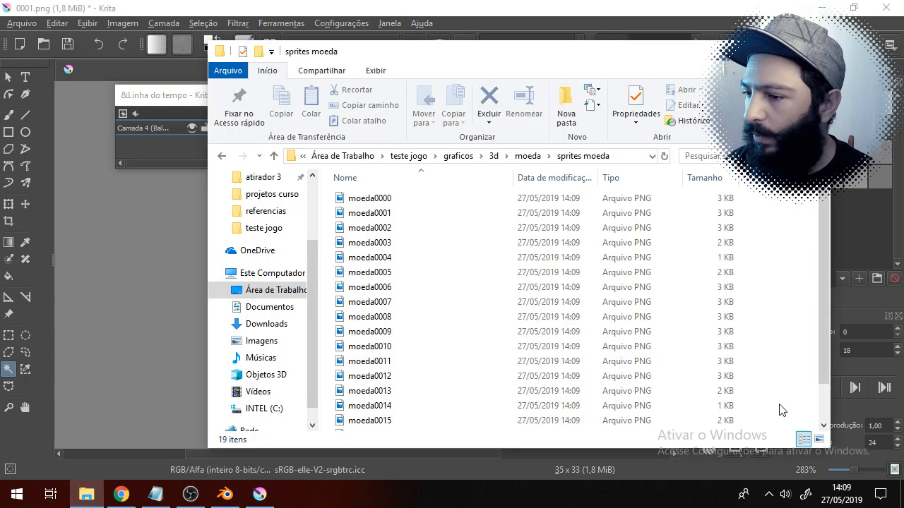
click(820, 439)
click(377, 233)
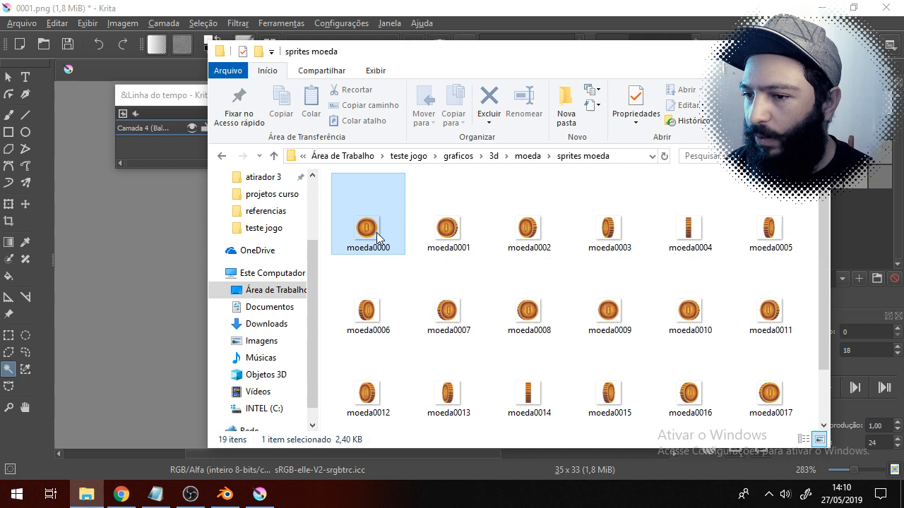
click(436, 228)
click(523, 227)
click(591, 224)
scroll(613, 283, down, 1)
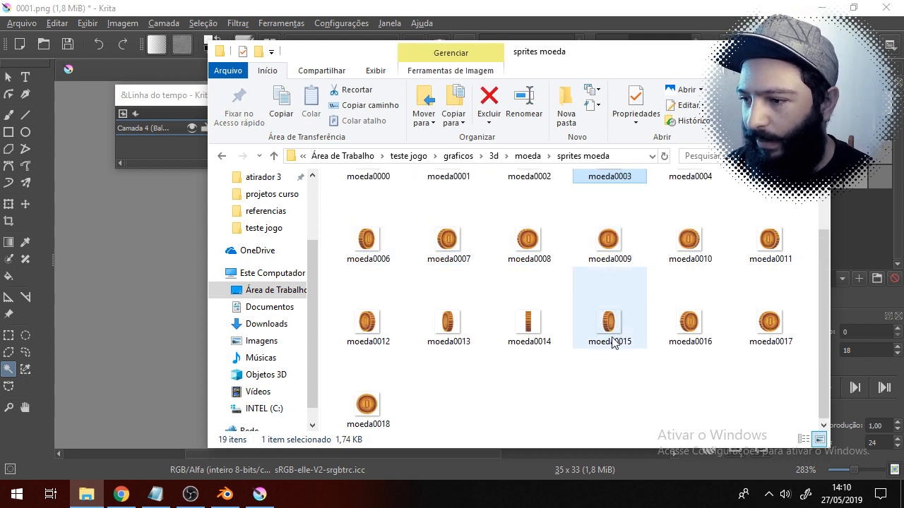
click(611, 336)
- Switch to Blender and play and stop the original 3D coin animation for comparison
click(226, 495)
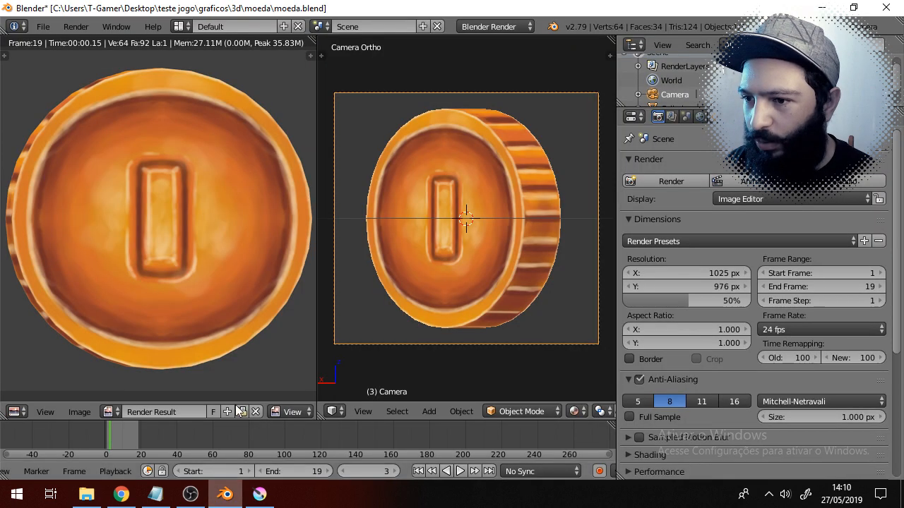
click(461, 471)
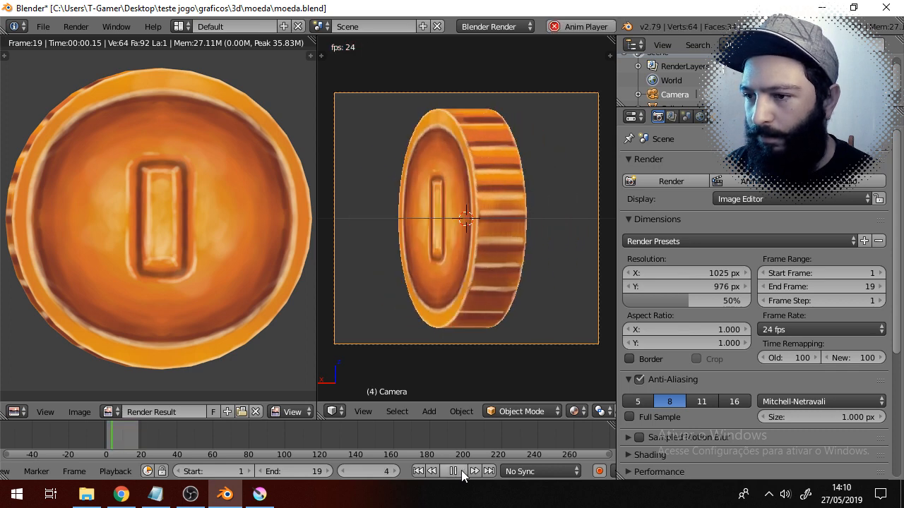
click(461, 470)
- Switch to Krita and replay the finished 35 px coin animation several times to review its rotation
click(270, 497)
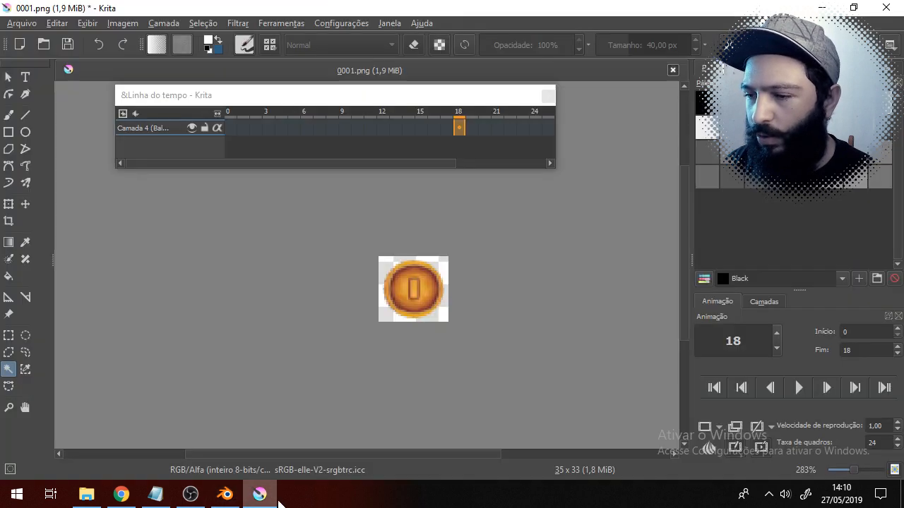
click(798, 387)
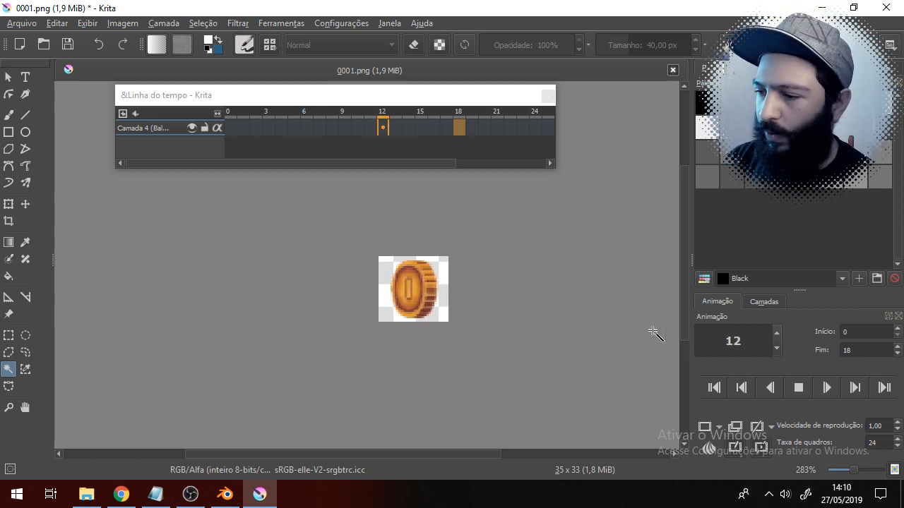
click(800, 387)
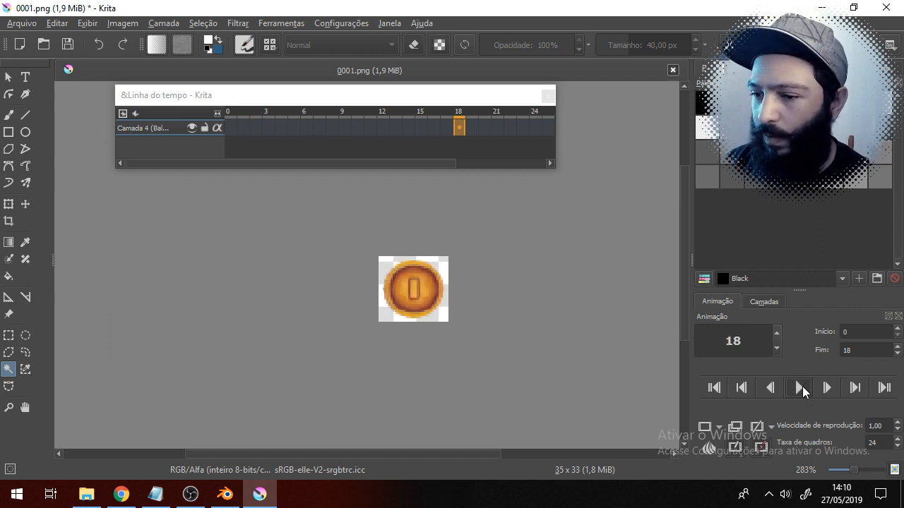
click(802, 386)
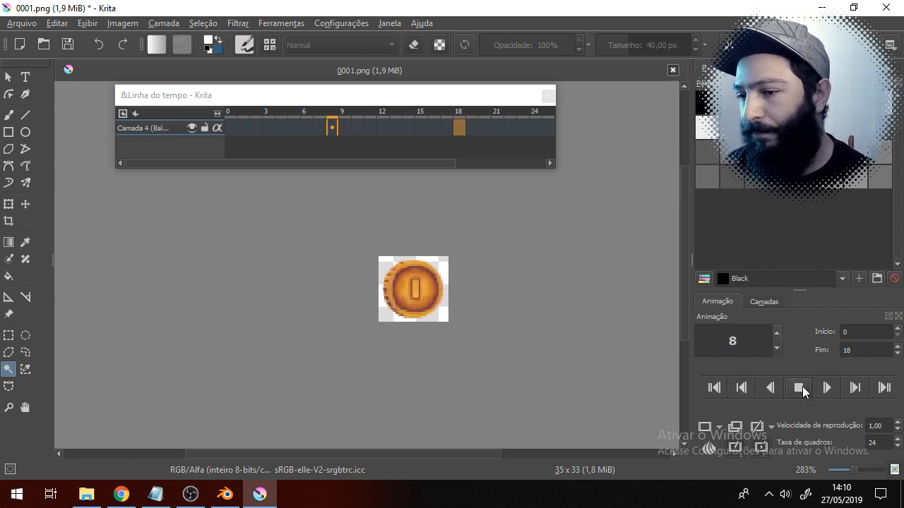
click(802, 387)
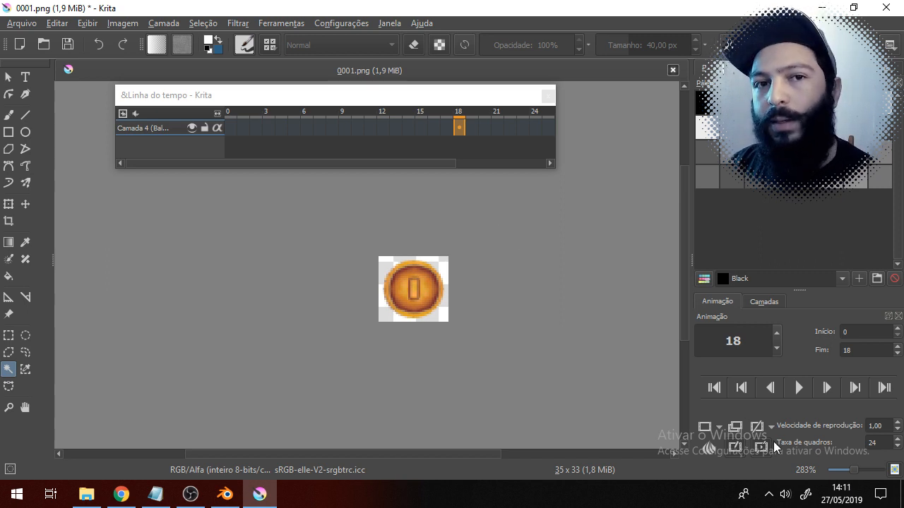
click(800, 389)
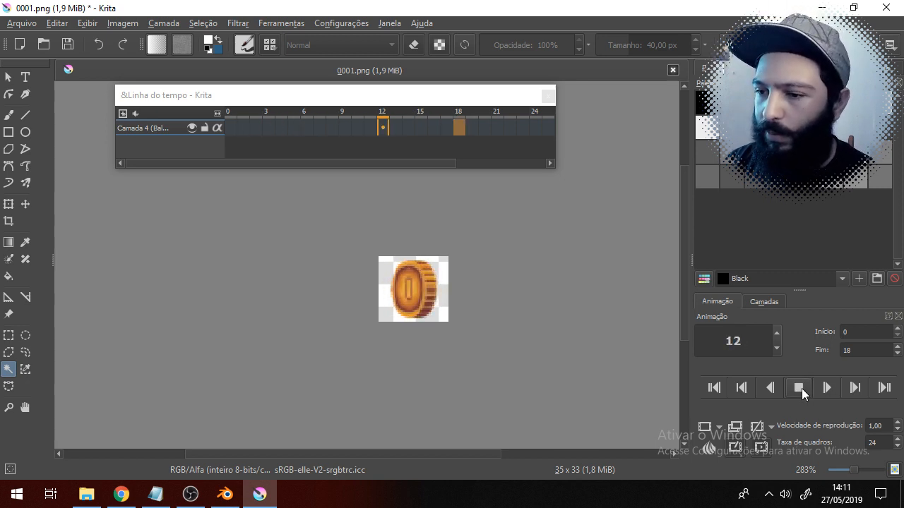
click(800, 388)
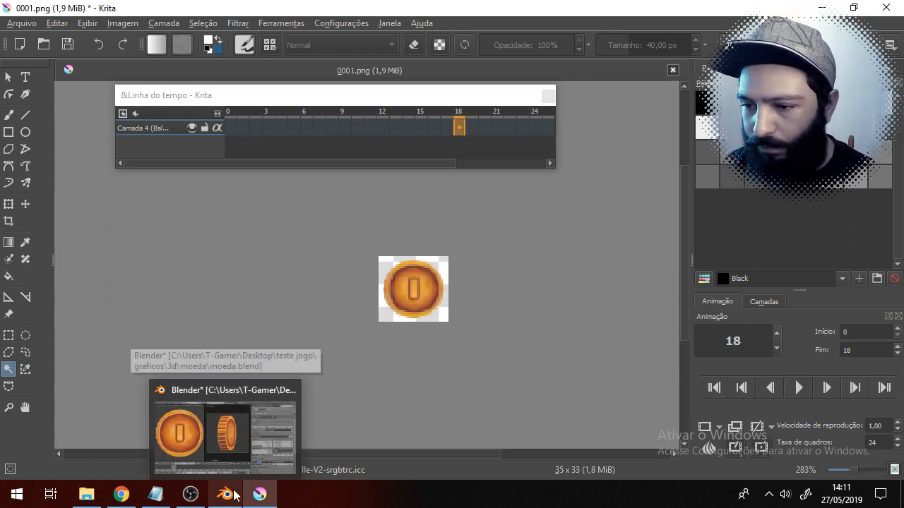
click(798, 388)
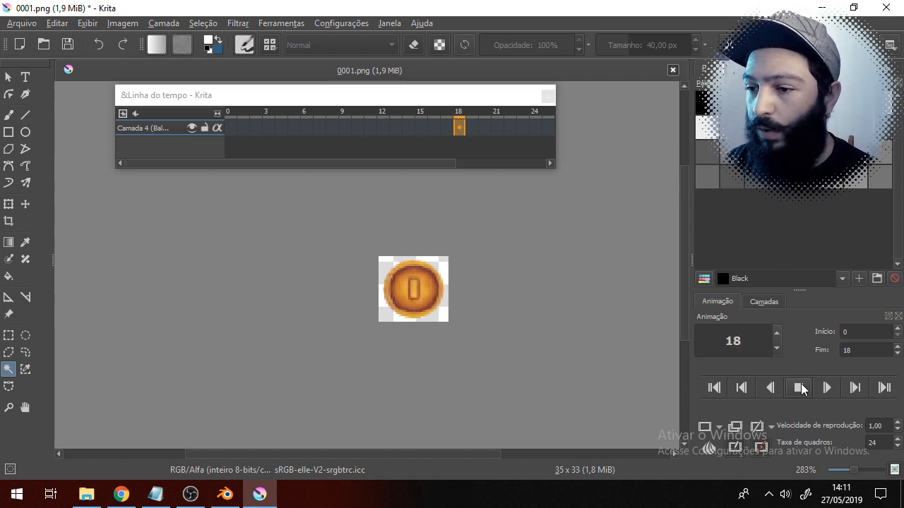
click(800, 387)
click(800, 388)
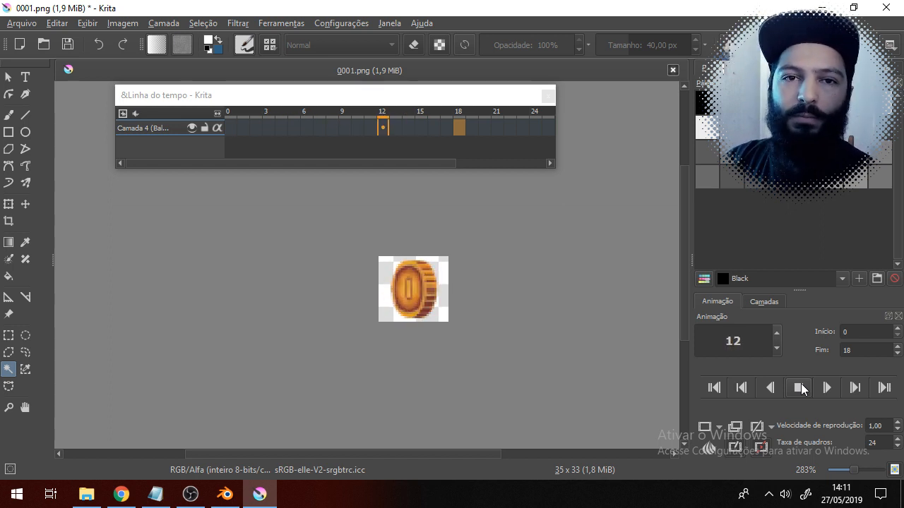
click(769, 495)
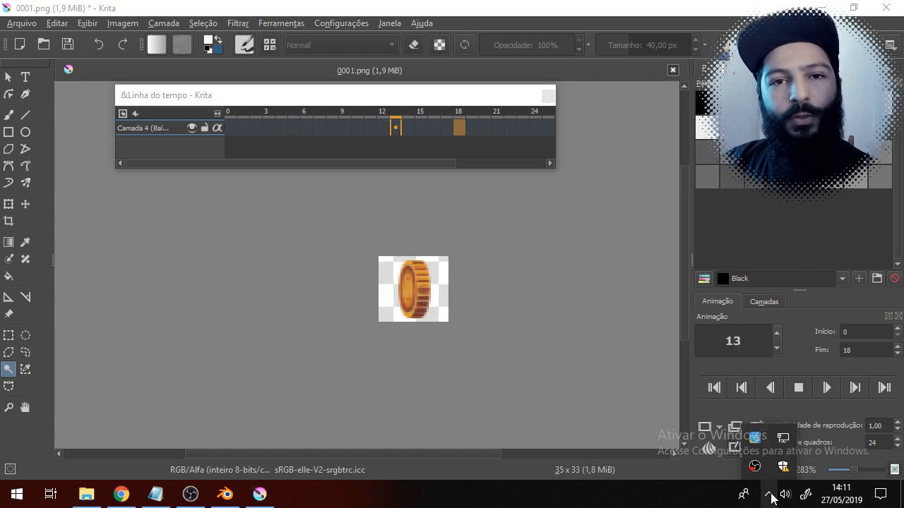